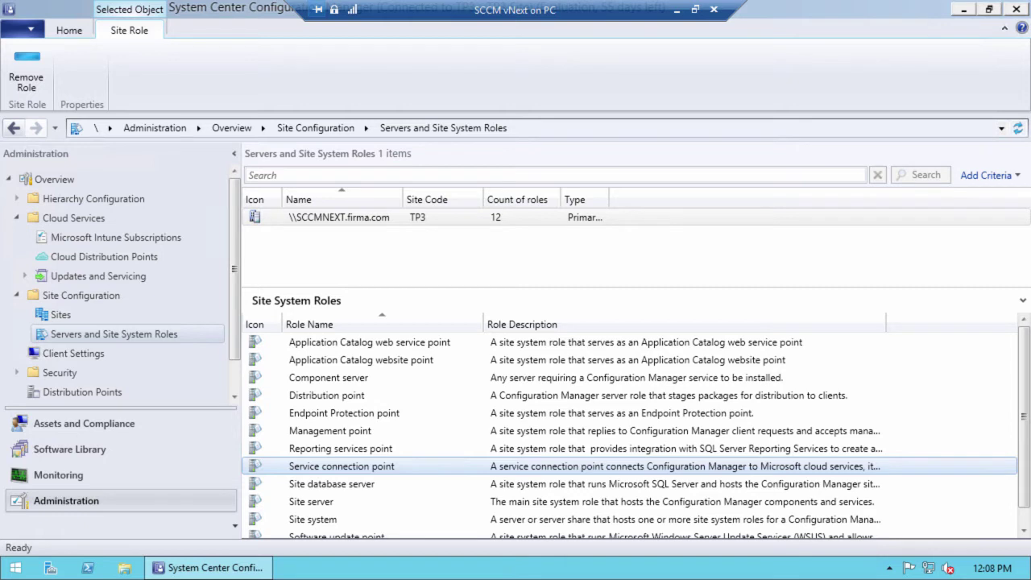
- Show the Updates and Servicing list under Cloud Services and widen the Date Released column to fit the full dates
{"action": "left_click", "coordinate": [25, 295]}
{"action": "left_click", "coordinate": [62, 276]}
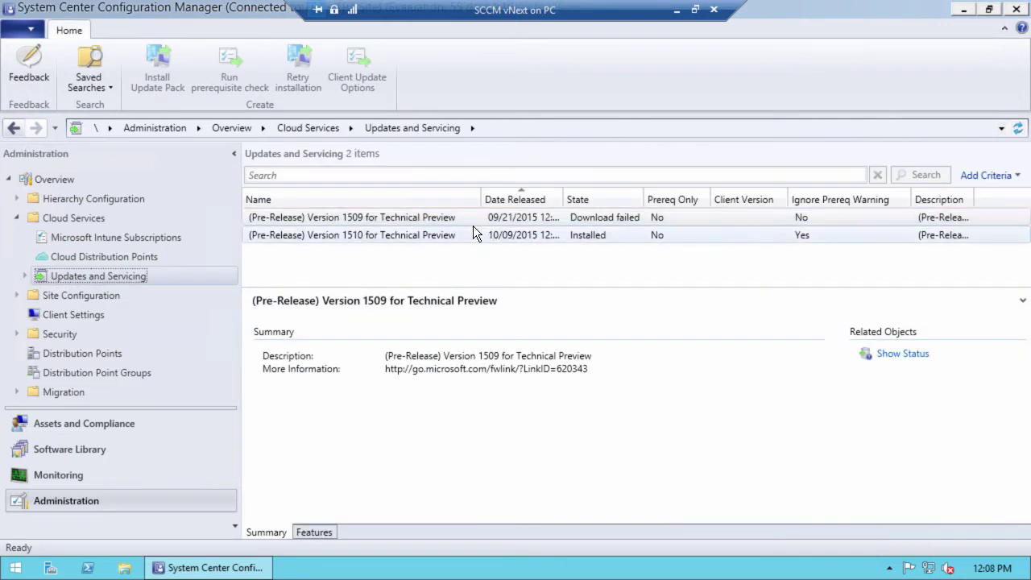
{"action": "left_click_drag", "start_coordinate": [563, 199], "coordinate": [588, 199]}
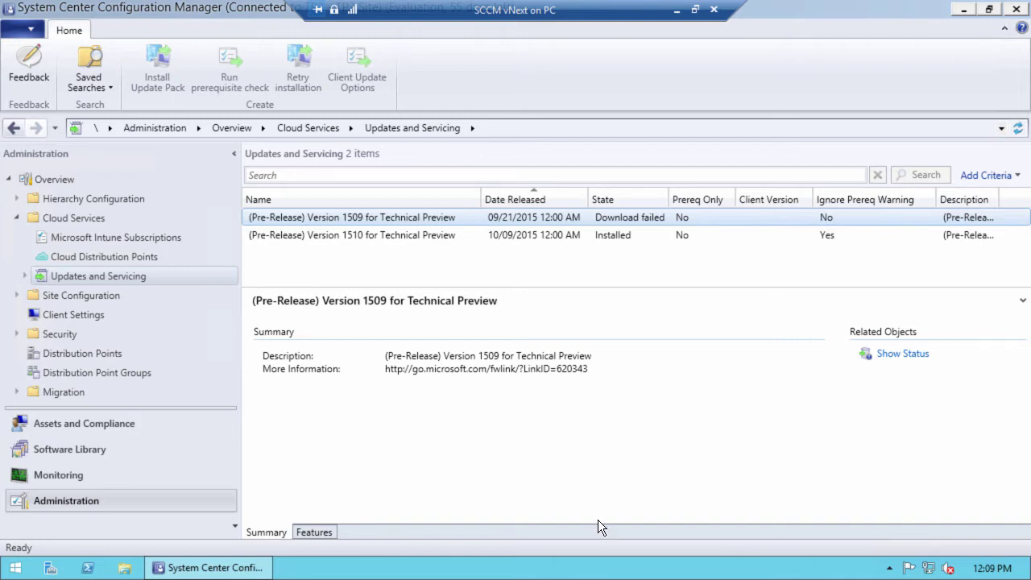
- Open 1.png from the desktop's Upgrade folder in Paint and circle the Available state of the Version 1510 update
{"action": "left_click", "coordinate": [260, 571]}
{"action": "double_click", "coordinate": [30, 111]}
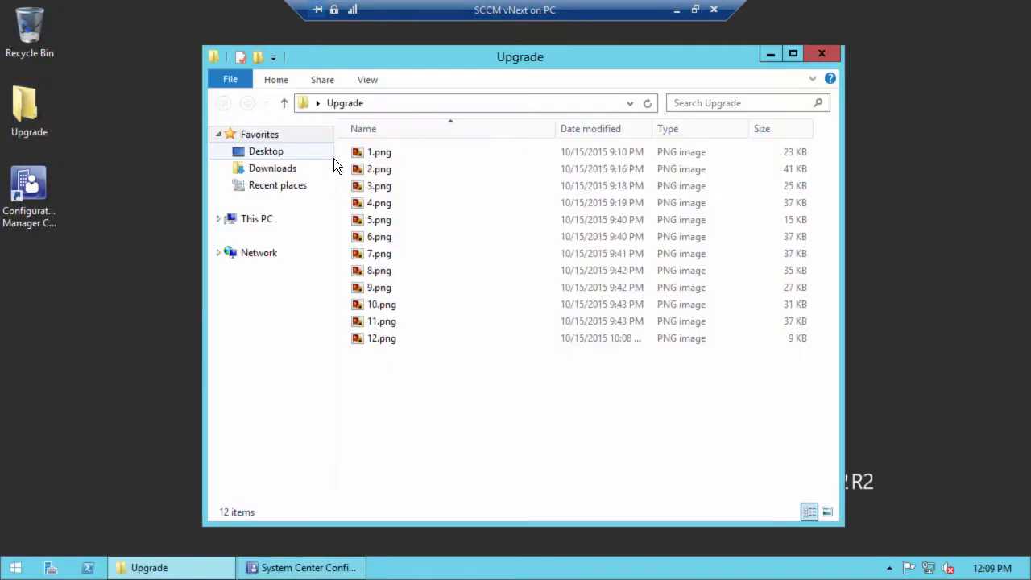
{"action": "double_click", "coordinate": [380, 152]}
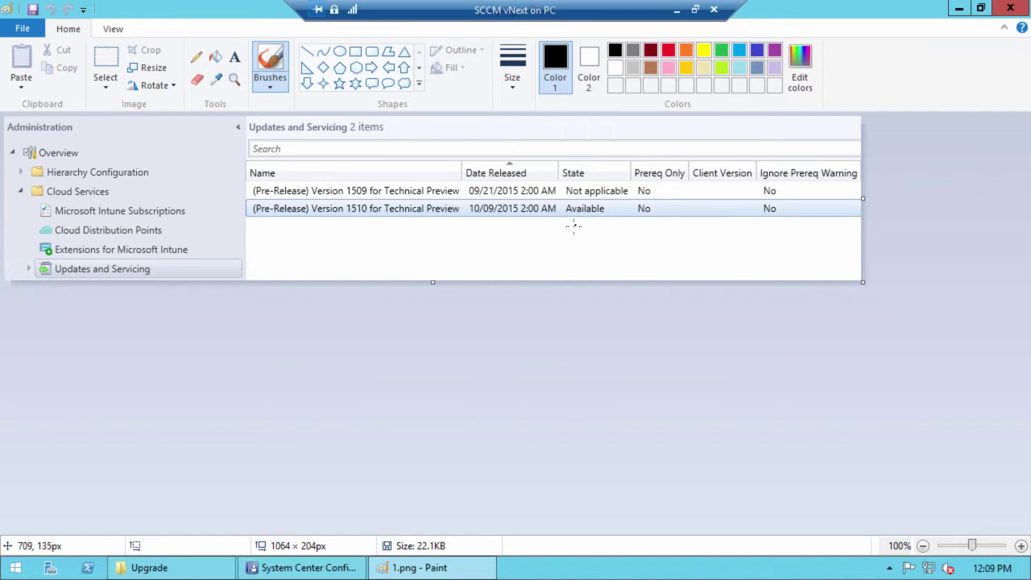
{"action": "mouse_move", "coordinate": [564, 223]}
{"action": "left_mouse_down"}
{"action": "mouse_move", "coordinate": [611, 223]}
{"action": "mouse_move", "coordinate": [594, 193]}
{"action": "mouse_move", "coordinate": [562, 223]}
{"action": "left_mouse_up"}
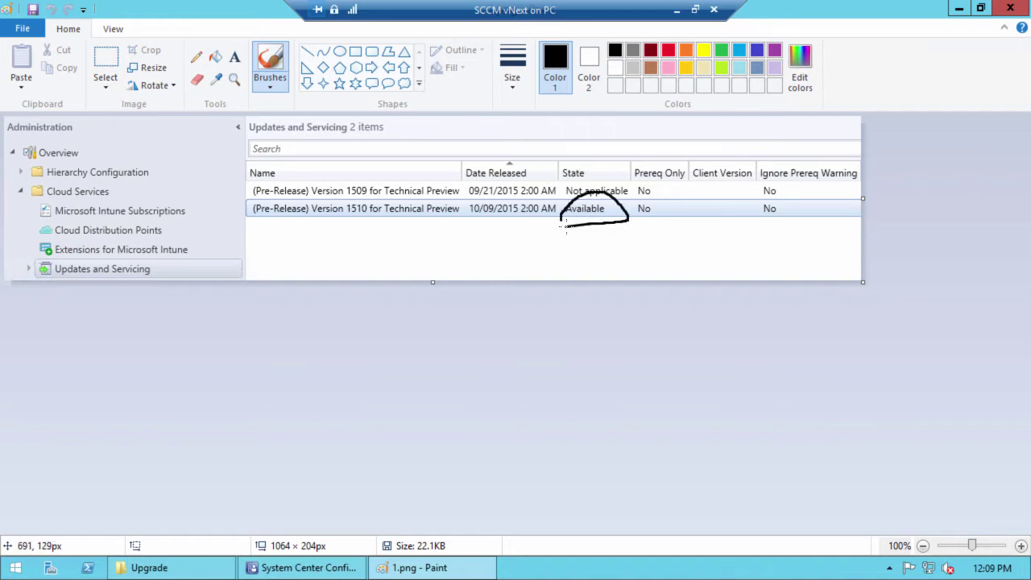
- Switch to File Explorer and browse to the D:\Program Files\Microsoft Configuration Manager\Logs folder
{"action": "left_click", "coordinate": [150, 568]}
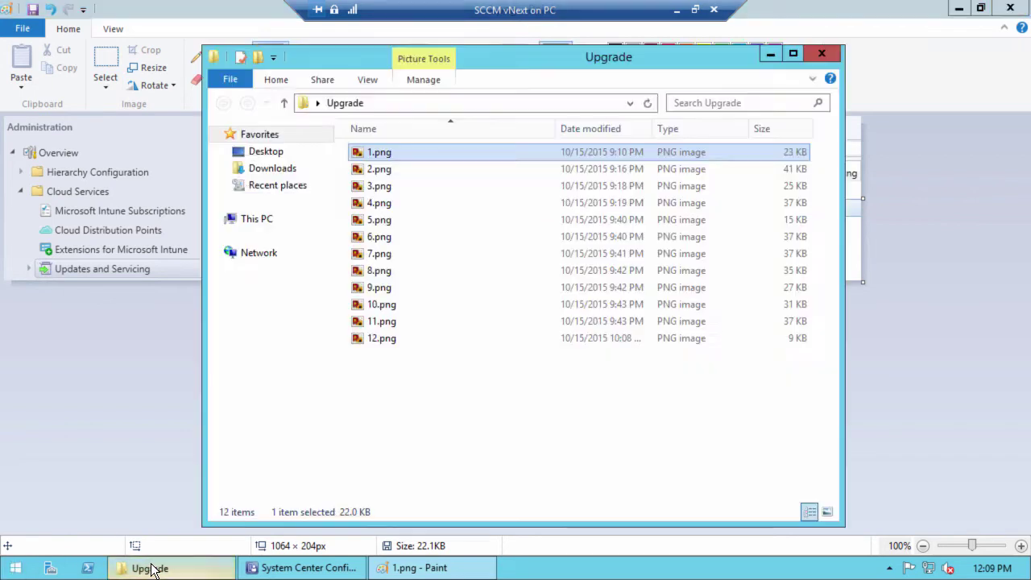
{"action": "left_click", "coordinate": [251, 221]}
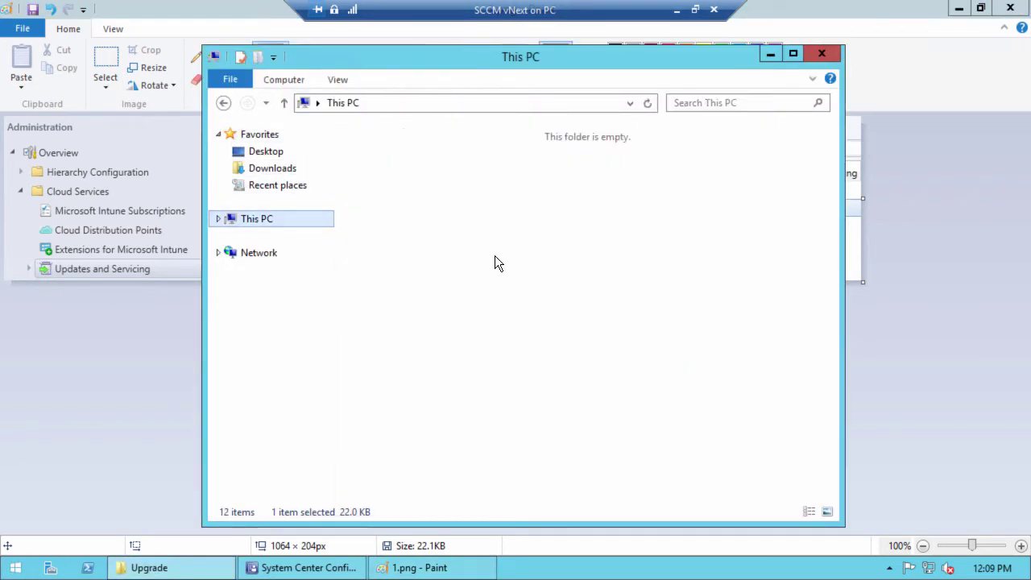
{"action": "double_click", "coordinate": [481, 371]}
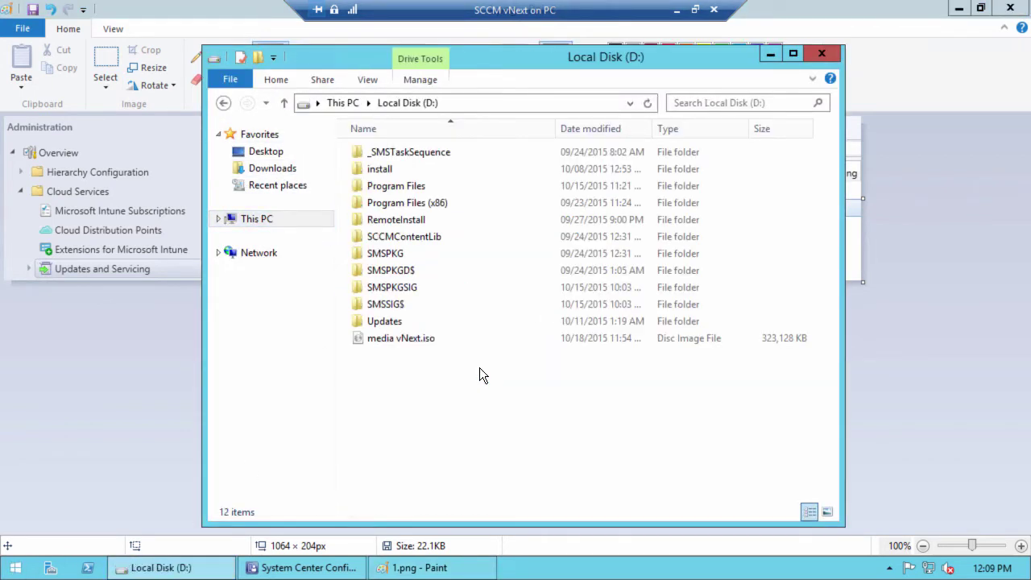
{"action": "double_click", "coordinate": [385, 185]}
{"action": "double_click", "coordinate": [457, 153]}
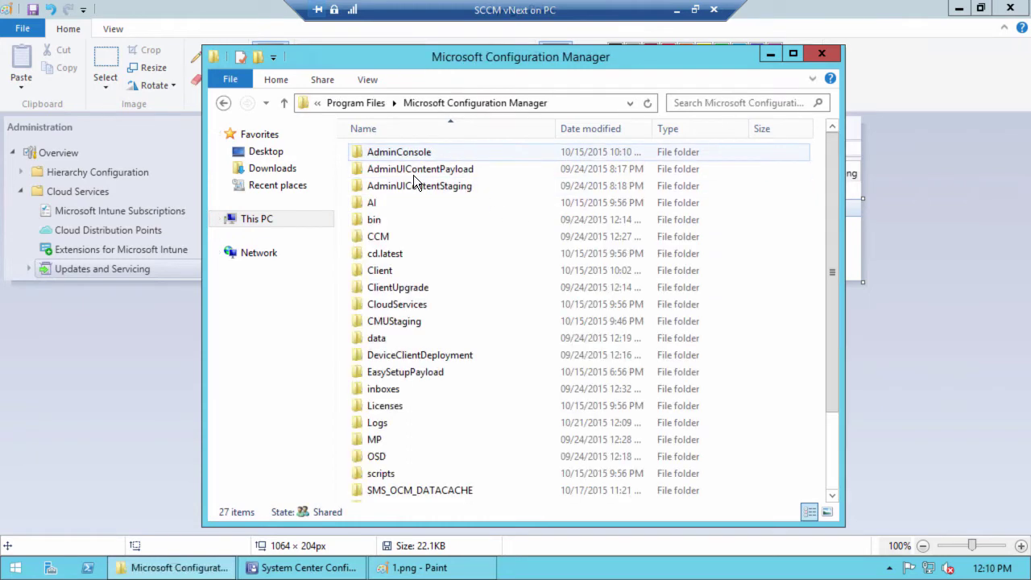
{"action": "double_click", "coordinate": [367, 422]}
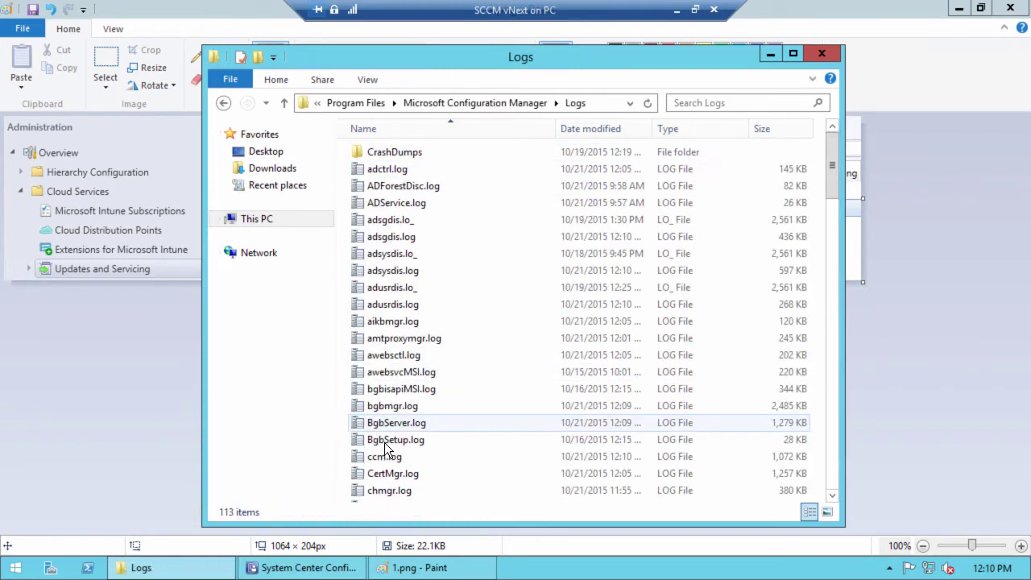
- Open dmpdownloader.log in the Configuration Manager Trace Log Tool and maximize its window
{"action": "left_click", "coordinate": [370, 340]}
{"action": "type", "text": "dmp"}
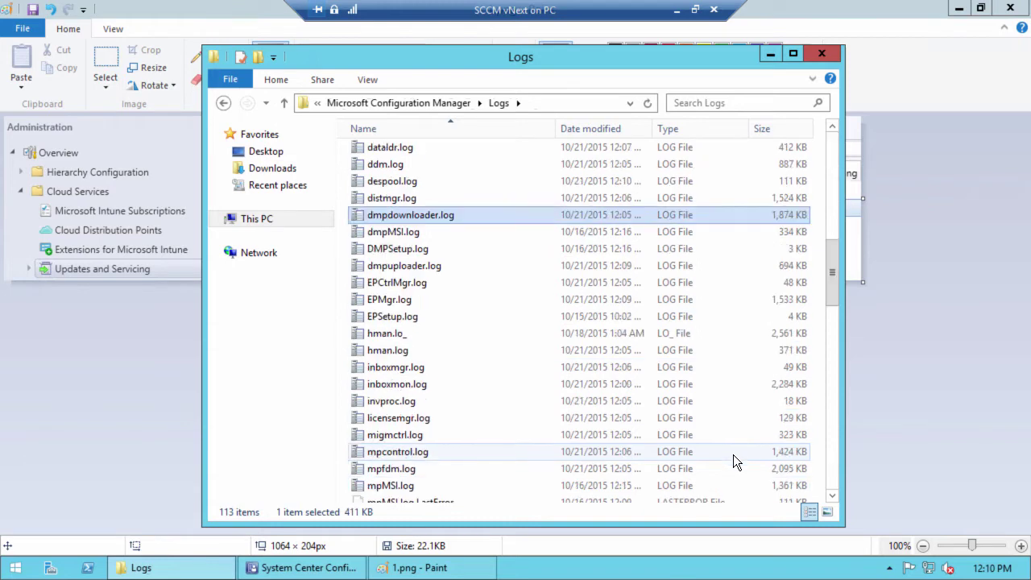
{"action": "key", "text": "Return"}
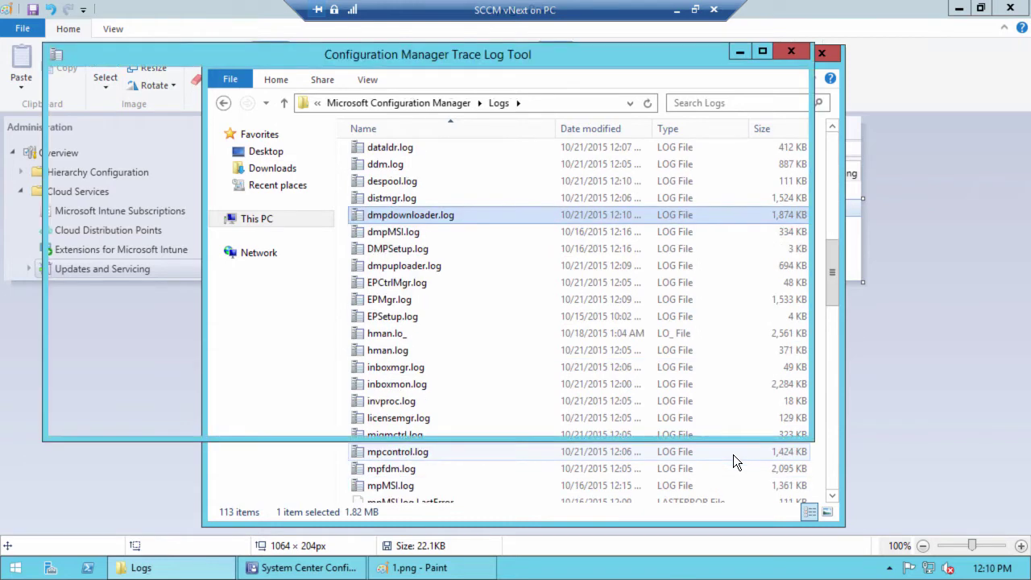
{"action": "left_click", "coordinate": [765, 52]}
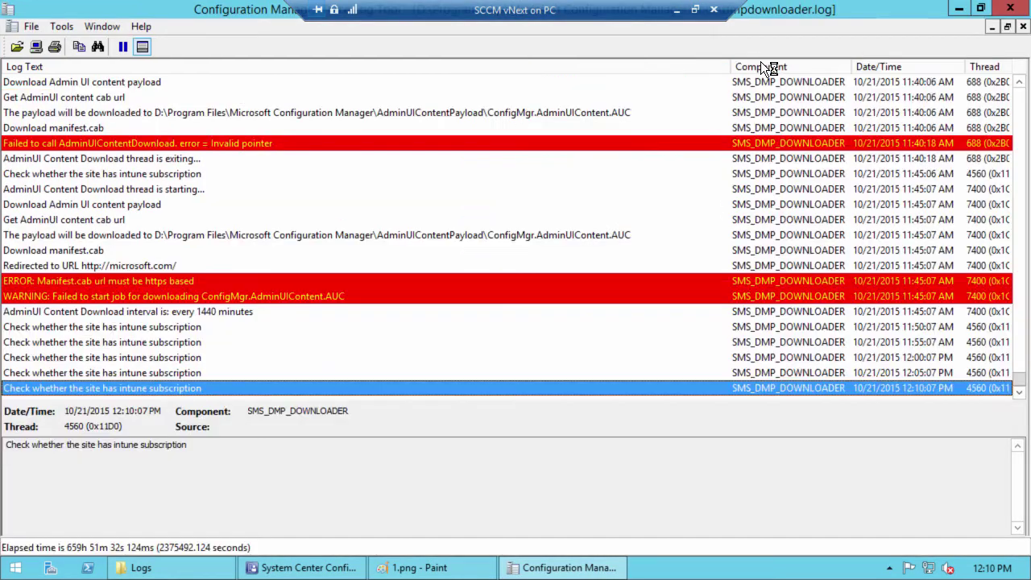
- Look through the download log for the "Found a new avilable update" entry and select it
{"action": "left_click_drag", "start_coordinate": [1020, 375], "coordinate": [1018, 166]}
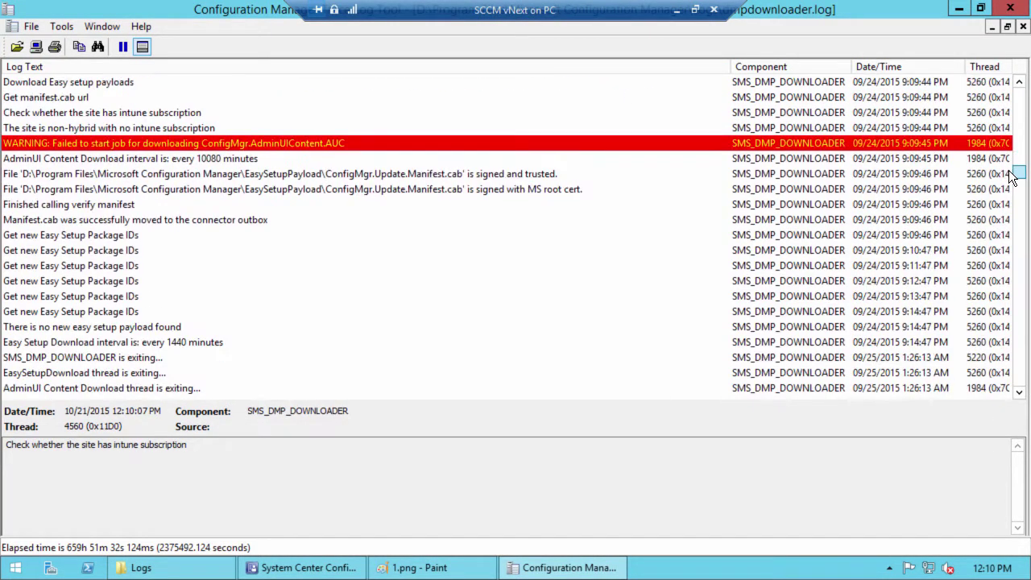
{"action": "left_click", "coordinate": [379, 343]}
{"action": "scroll", "coordinate": [399, 298], "scroll_direction": "down", "scroll_amount": 6}
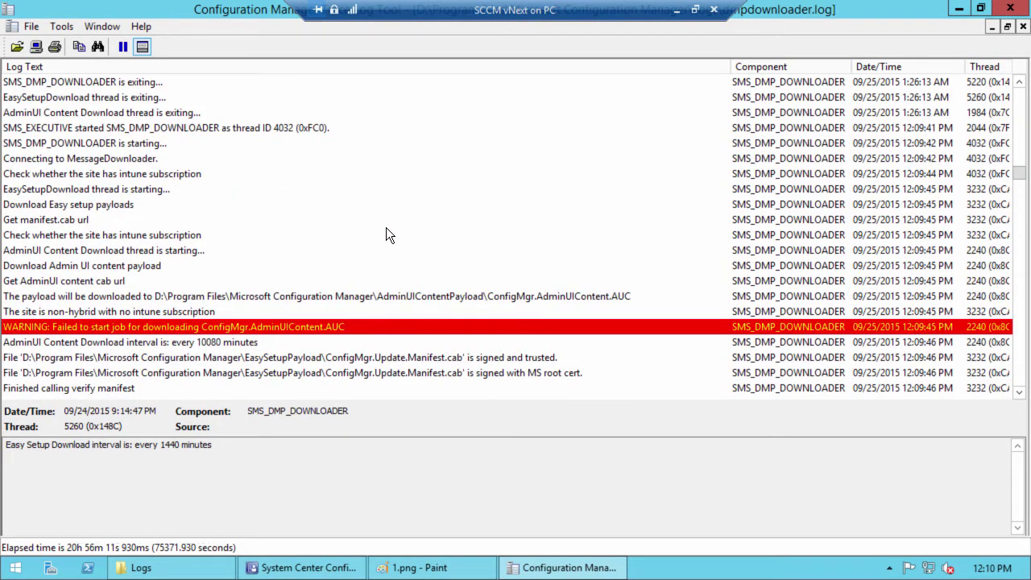
{"action": "scroll", "coordinate": [386, 230], "scroll_direction": "down", "scroll_amount": 6}
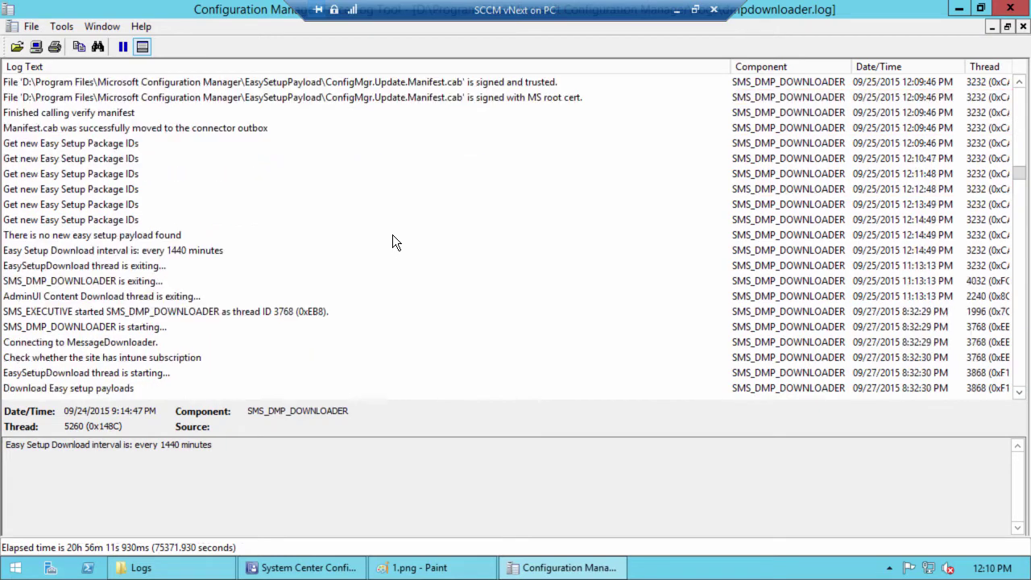
{"action": "scroll", "coordinate": [395, 237], "scroll_direction": "down", "scroll_amount": 16}
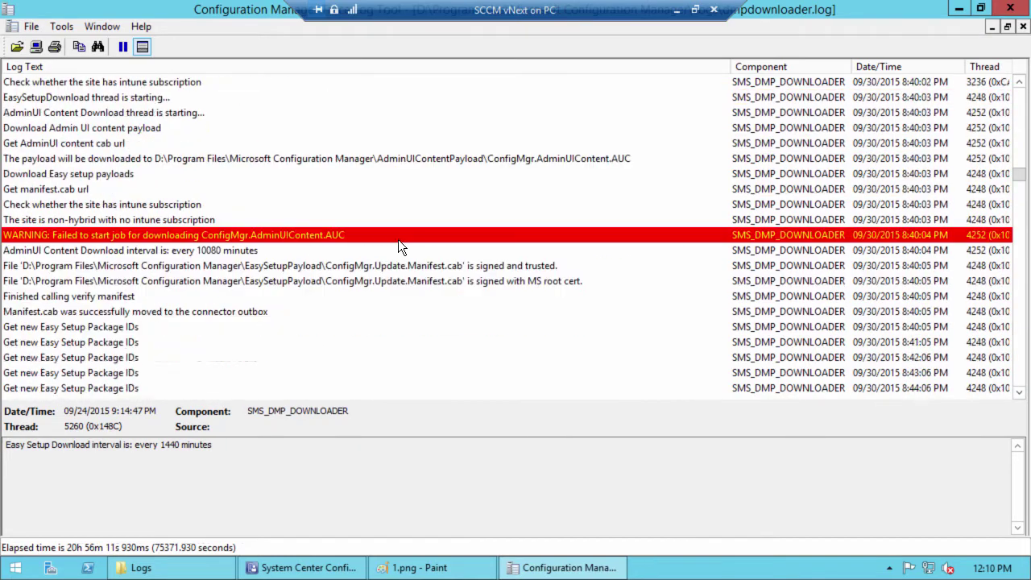
{"action": "scroll", "coordinate": [398, 239], "scroll_direction": "down", "scroll_amount": 15}
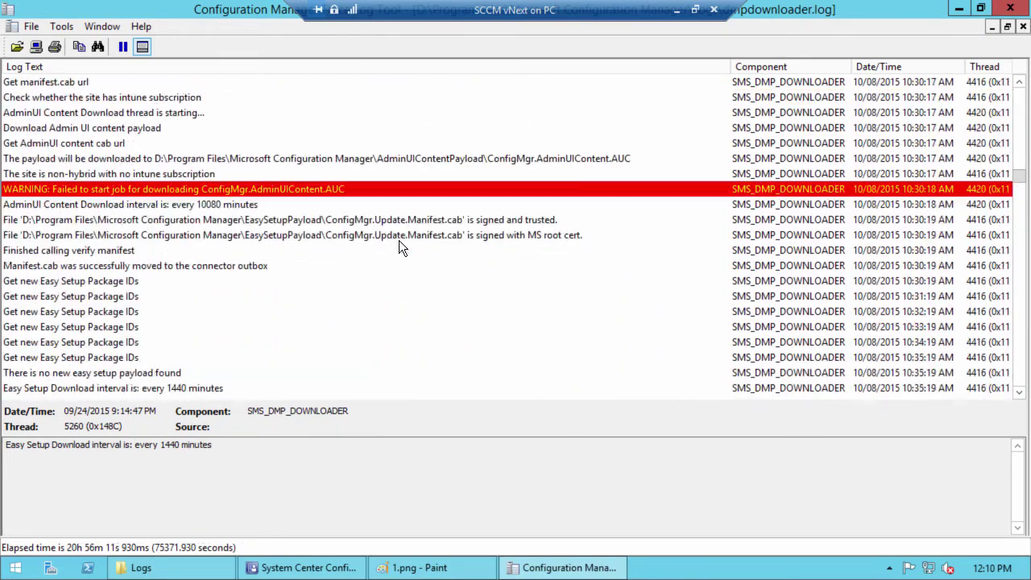
{"action": "scroll", "coordinate": [399, 240], "scroll_direction": "down", "scroll_amount": 15}
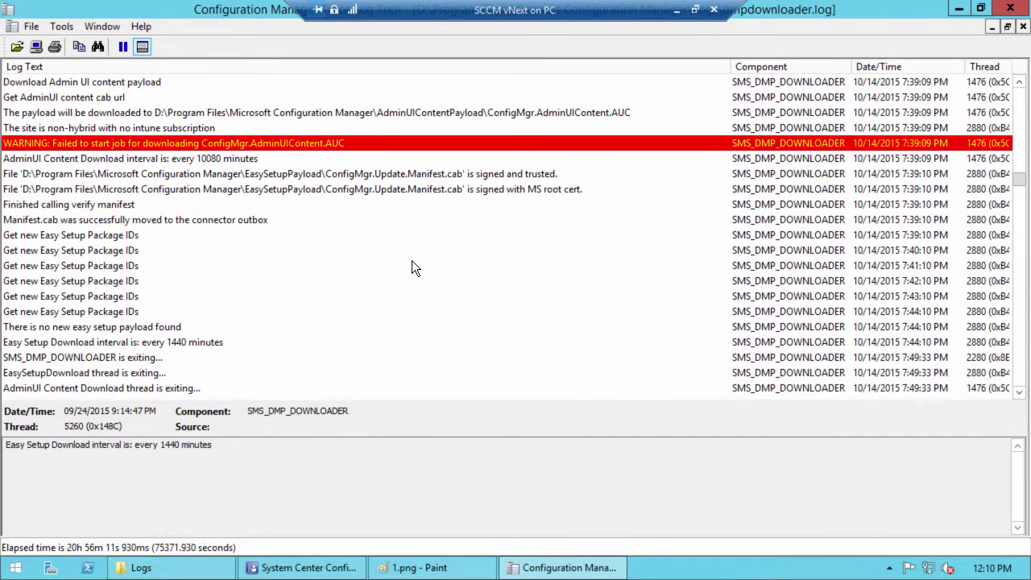
{"action": "scroll", "coordinate": [411, 260], "scroll_direction": "up", "scroll_amount": 1}
{"action": "left_click", "coordinate": [262, 282]}
{"action": "scroll", "coordinate": [314, 282], "scroll_direction": "down", "scroll_amount": 7}
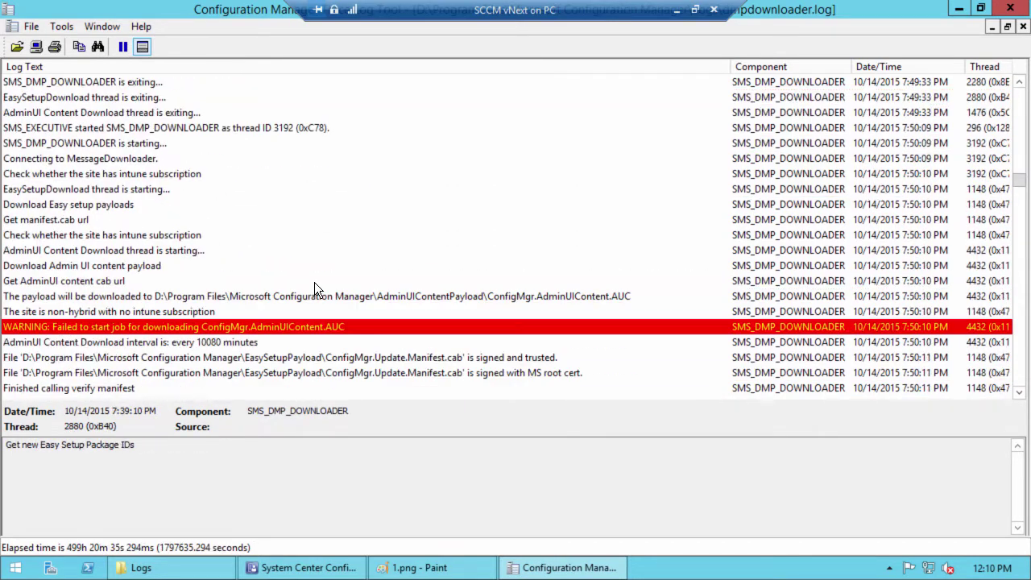
{"action": "scroll", "coordinate": [315, 286], "scroll_direction": "down", "scroll_amount": 12}
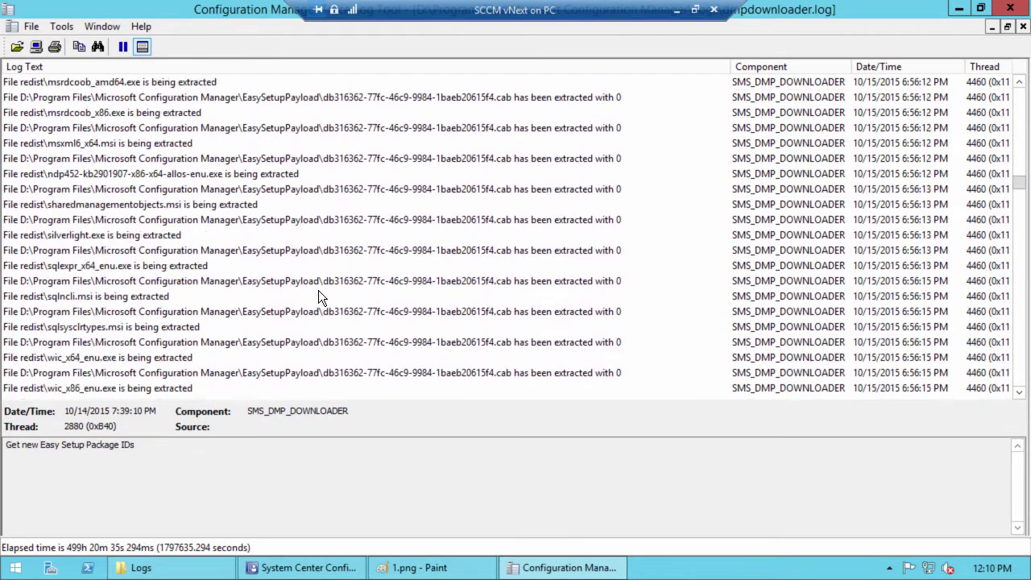
{"action": "scroll", "coordinate": [319, 296], "scroll_direction": "up", "scroll_amount": 7}
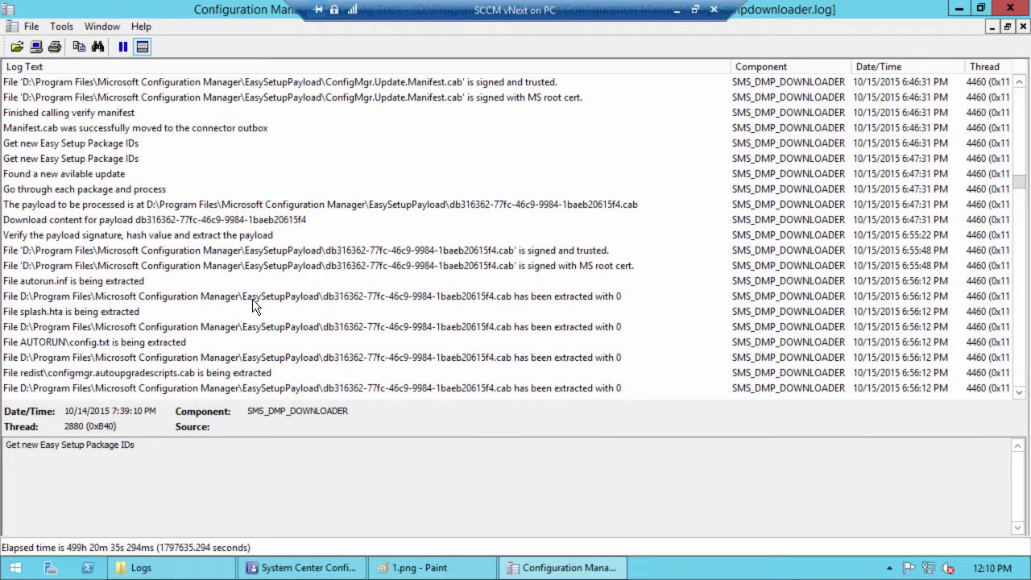
{"action": "scroll", "coordinate": [247, 306], "scroll_direction": "up", "scroll_amount": 2}
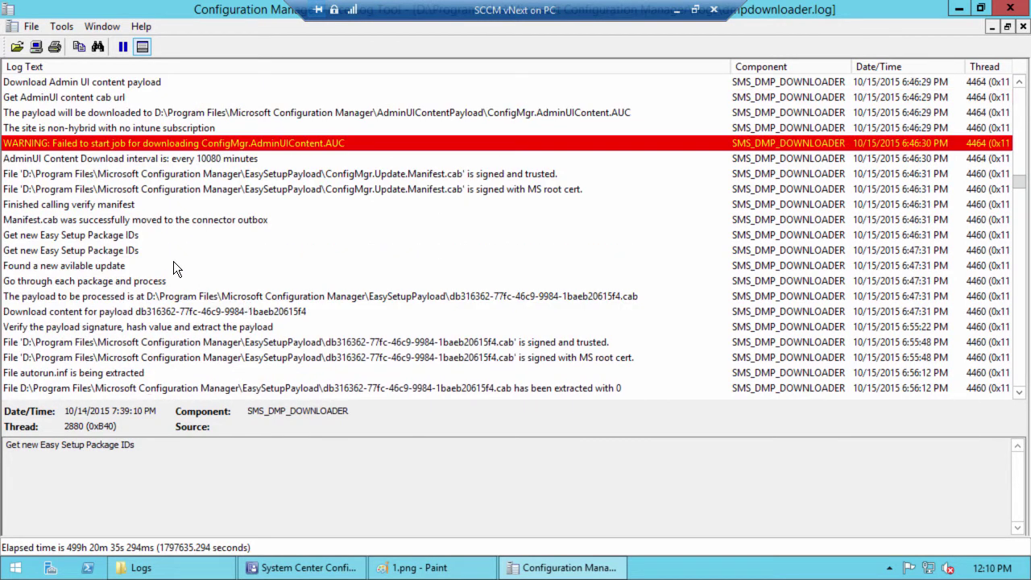
{"action": "left_click", "coordinate": [116, 268]}
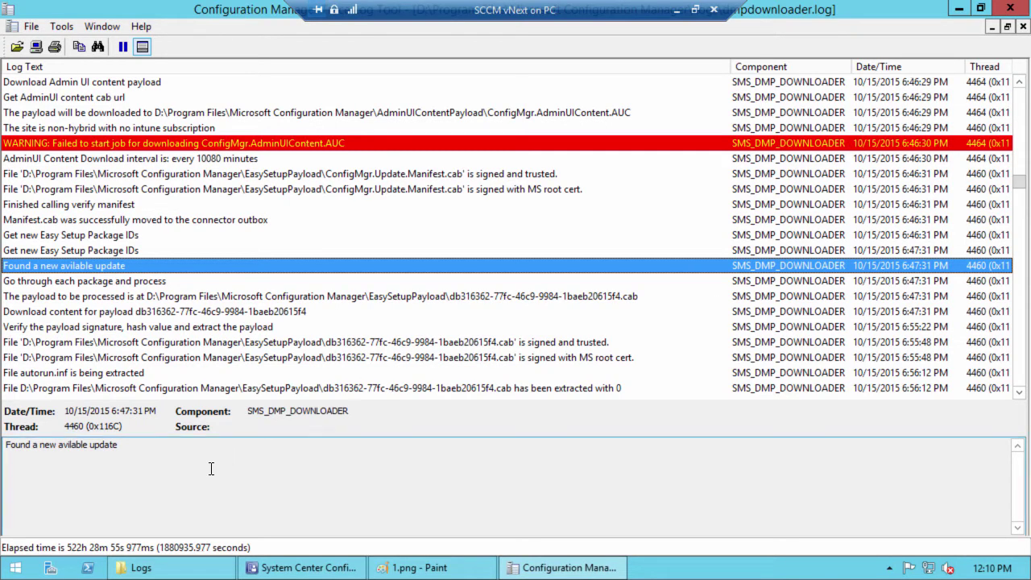
{"action": "left_click", "coordinate": [171, 456]}
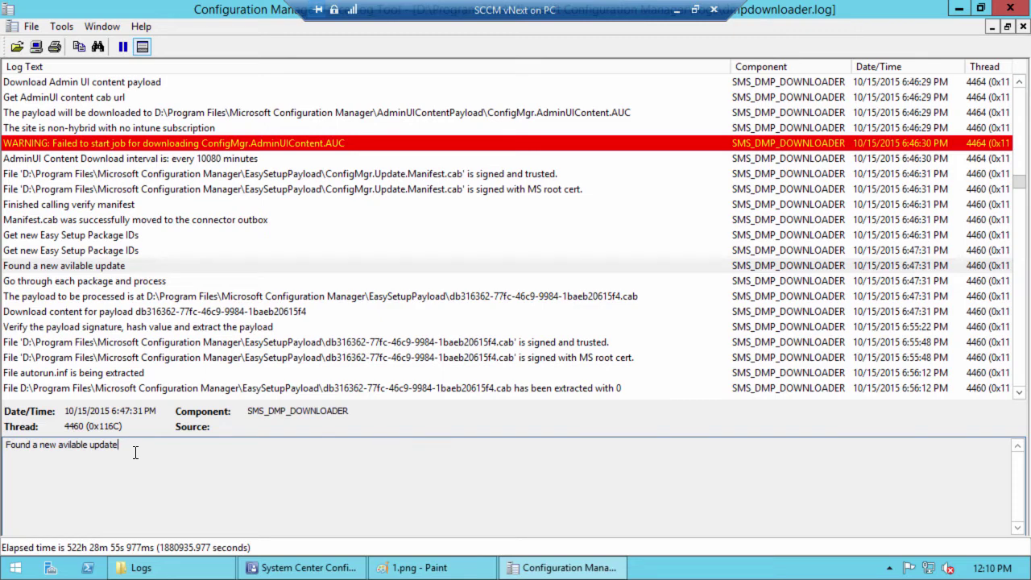
{"action": "mouse_move", "coordinate": [300, 569]}
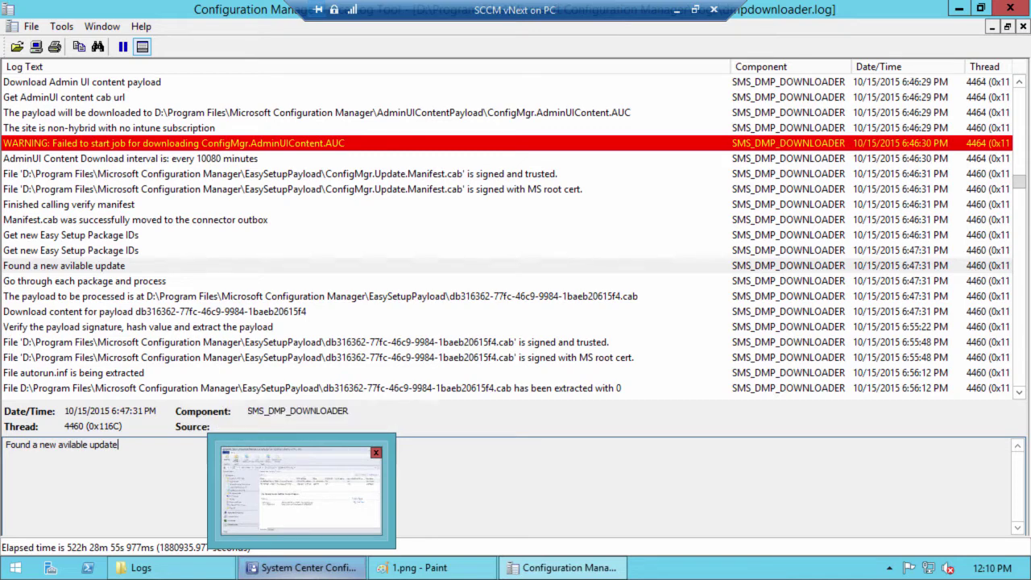
{"action": "left_click", "coordinate": [211, 269]}
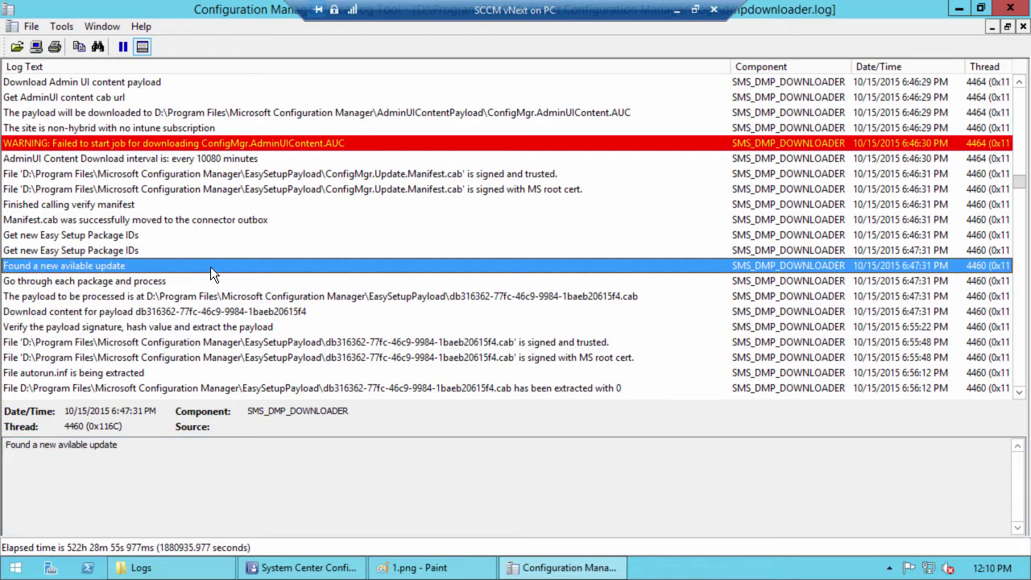
- Examine the payload extraction entries following the new update entry and select the one after AUTORUN\config.txt
{"action": "scroll", "coordinate": [213, 272], "scroll_direction": "down", "scroll_amount": 3}
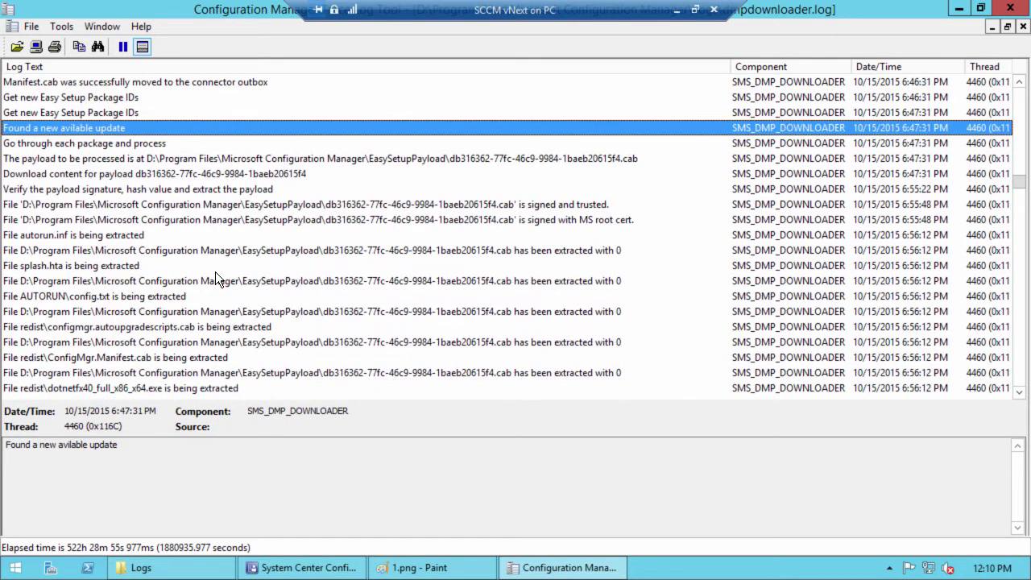
{"action": "scroll", "coordinate": [222, 295], "scroll_direction": "down", "scroll_amount": 1}
{"action": "left_click", "coordinate": [153, 267]}
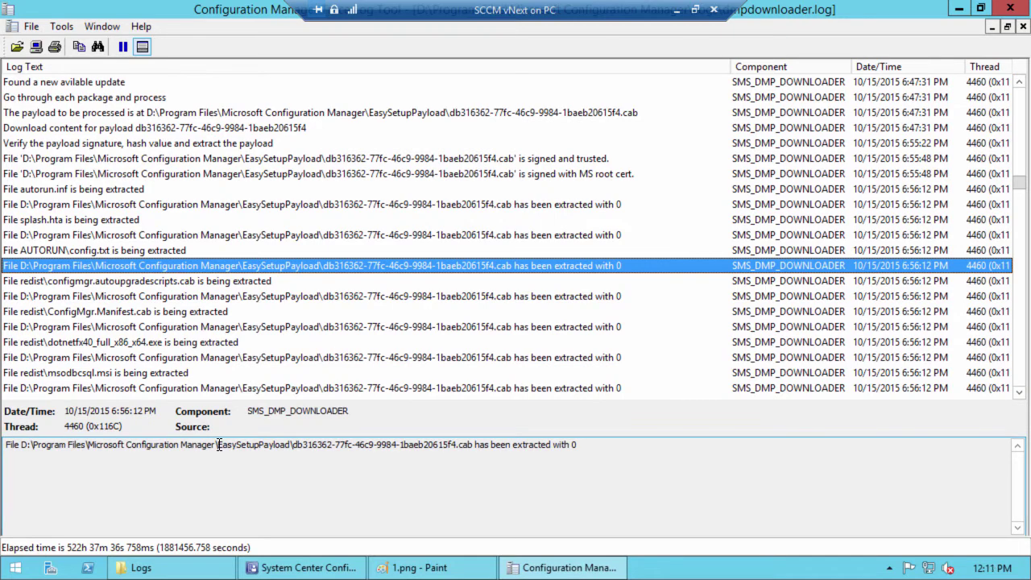
- Switch back to File Explorer and open the EasySetupPayload folder under Microsoft Configuration Manager in a maximized window
{"action": "left_click", "coordinate": [169, 574]}
{"action": "left_click", "coordinate": [495, 105]}
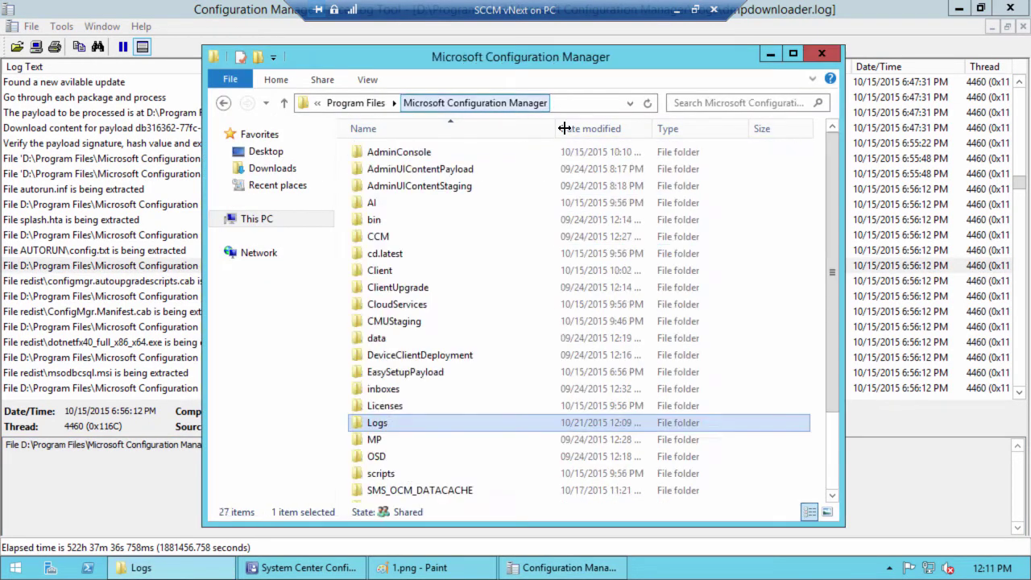
{"action": "double_click", "coordinate": [431, 373]}
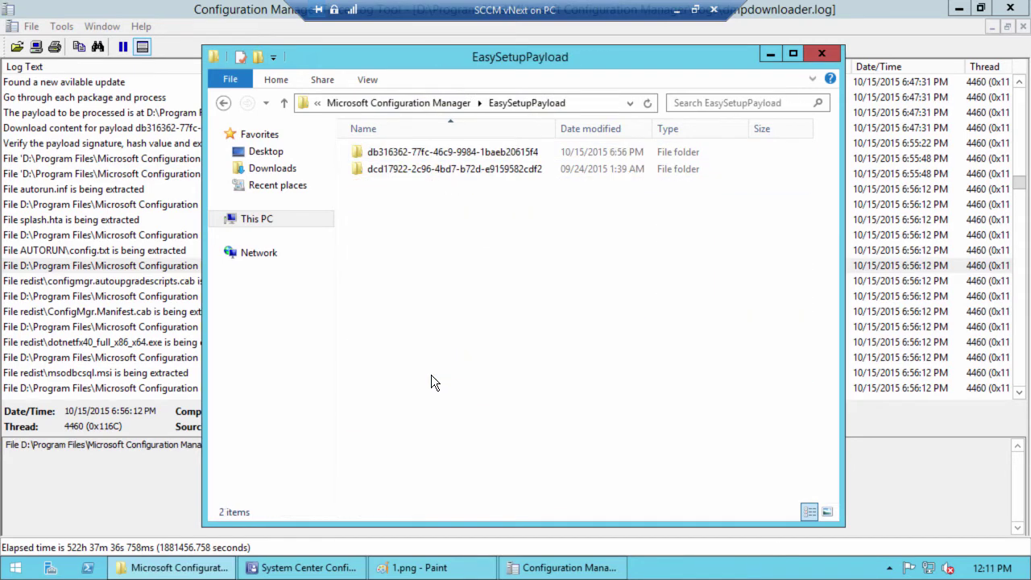
{"action": "left_click", "coordinate": [793, 54]}
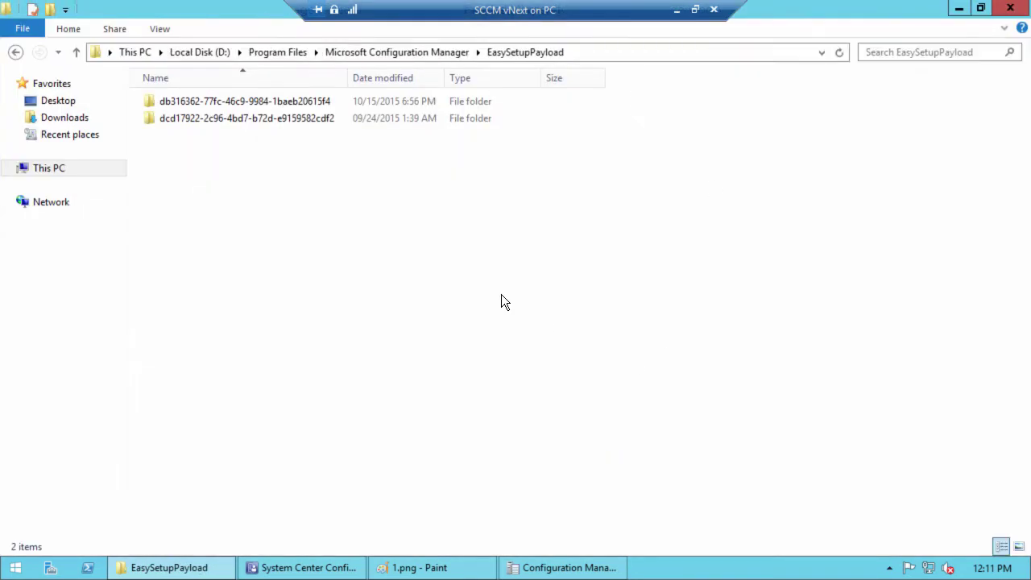
- Check the size and file count in the properties of the db316362-77fc-46c9-9984-1baeb20615f4 payload folder, and close them
{"action": "left_click", "coordinate": [370, 117]}
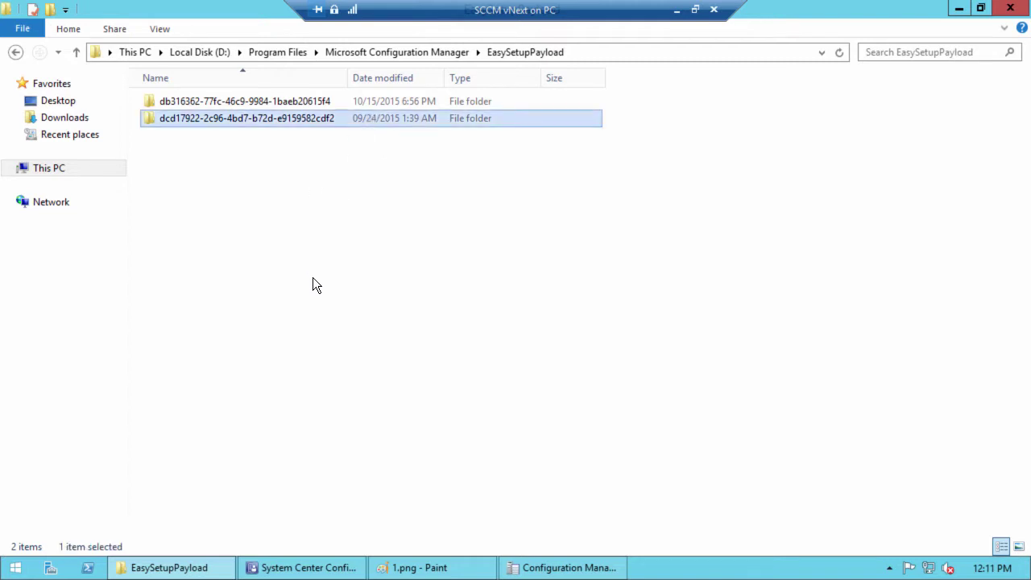
{"action": "left_click", "coordinate": [336, 101]}
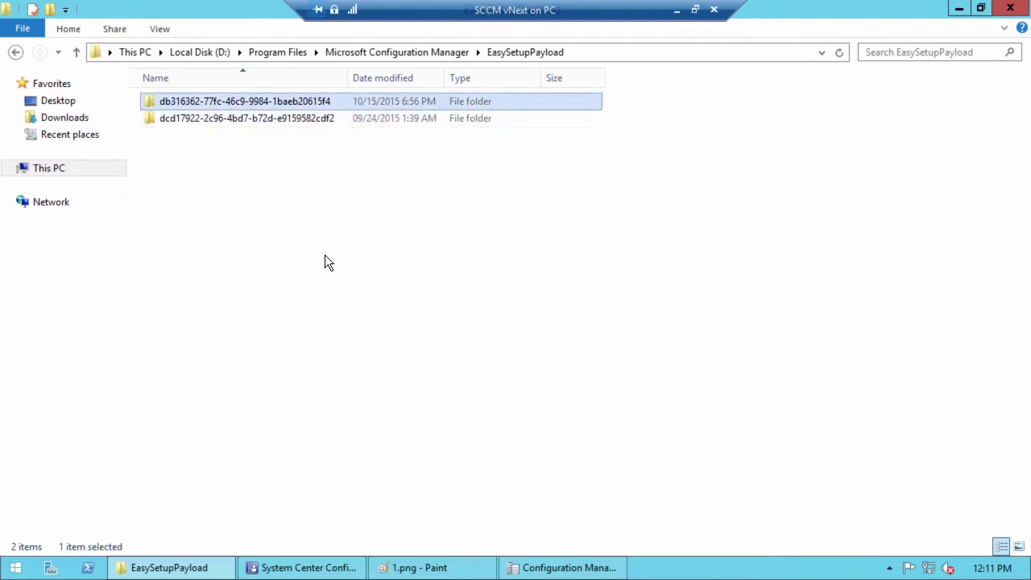
{"action": "right_click", "coordinate": [211, 103]}
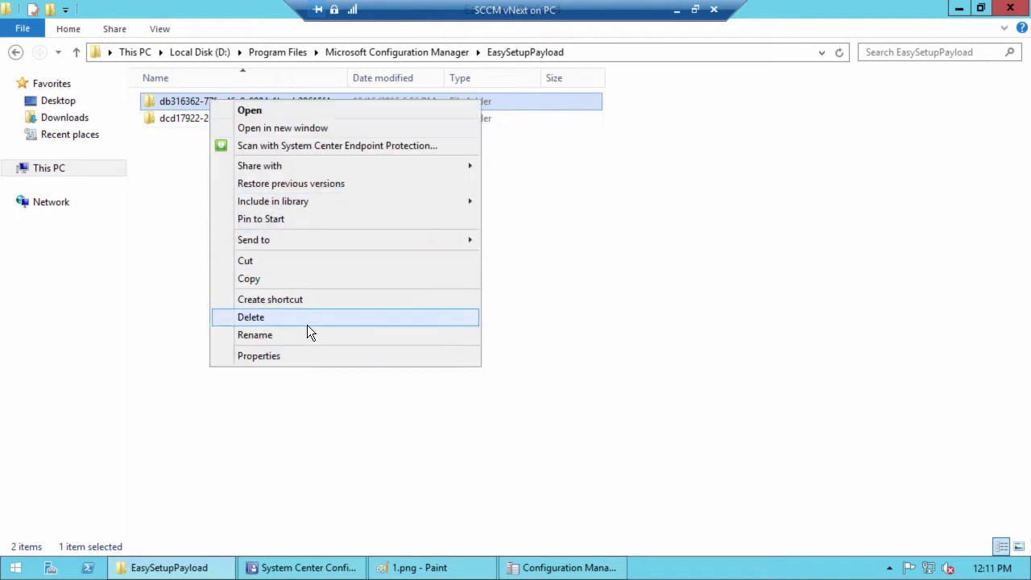
{"action": "left_click", "coordinate": [317, 353]}
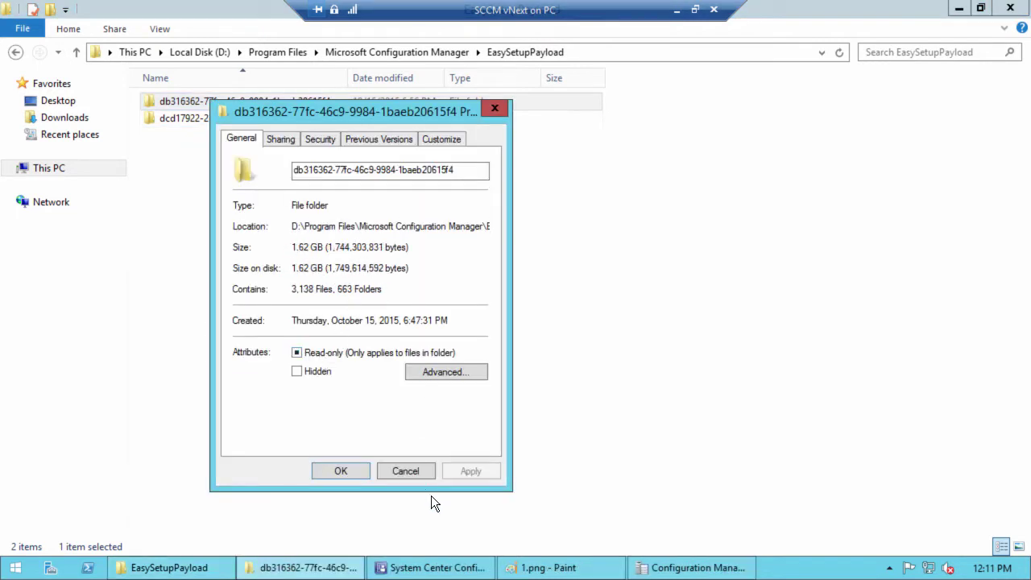
{"action": "mouse_move", "coordinate": [431, 567]}
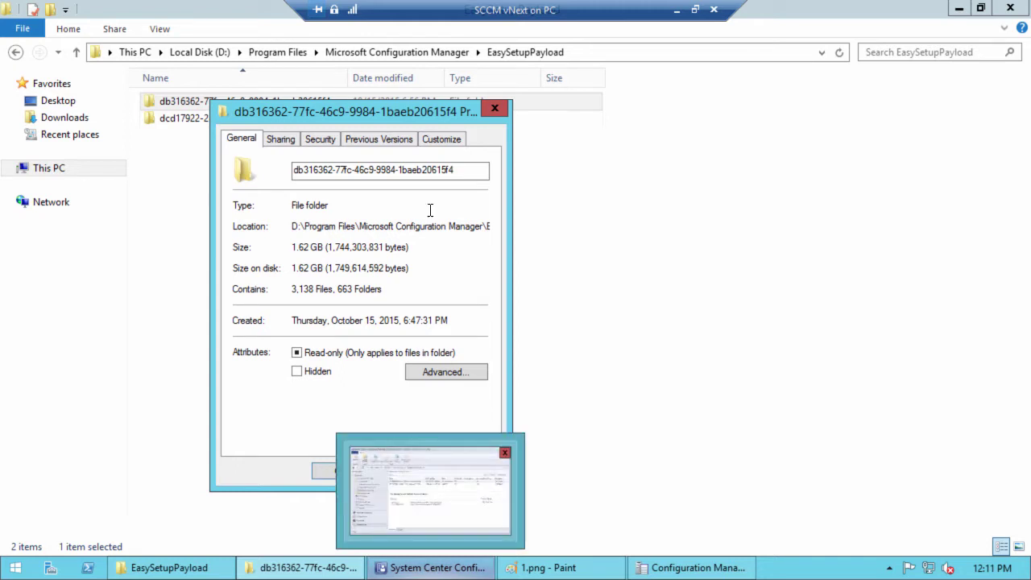
{"action": "left_click", "coordinate": [493, 111]}
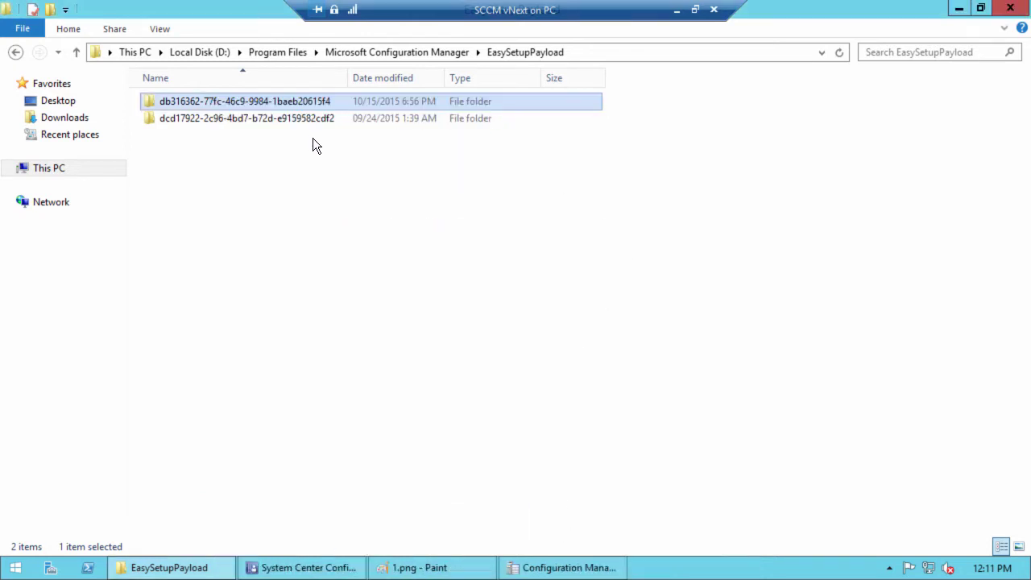
- View the contents of the db316362 and dcd17922 payload folders in turn, returning to EasySetupPayload after each
{"action": "double_click", "coordinate": [254, 101]}
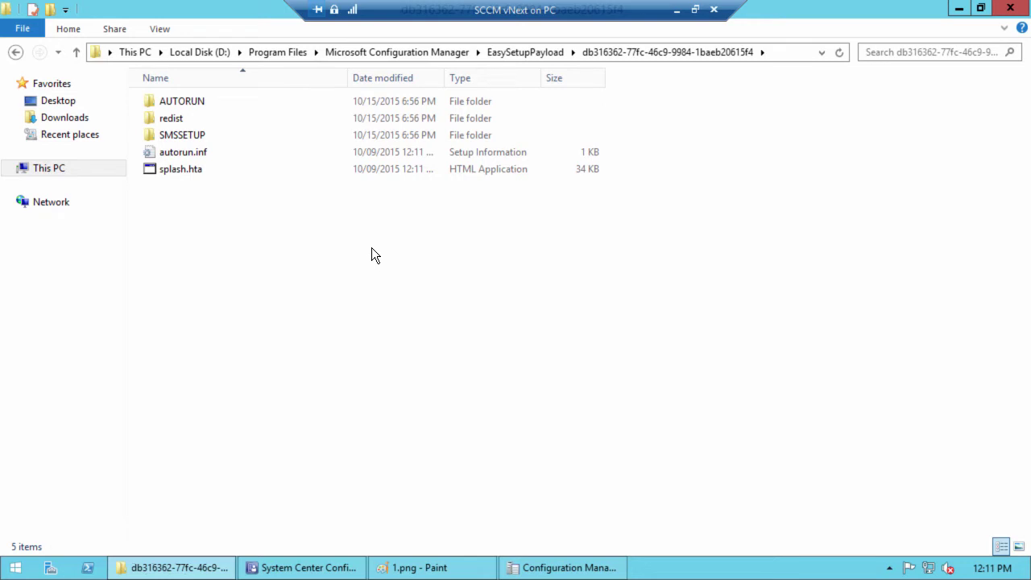
{"action": "left_click", "coordinate": [16, 51]}
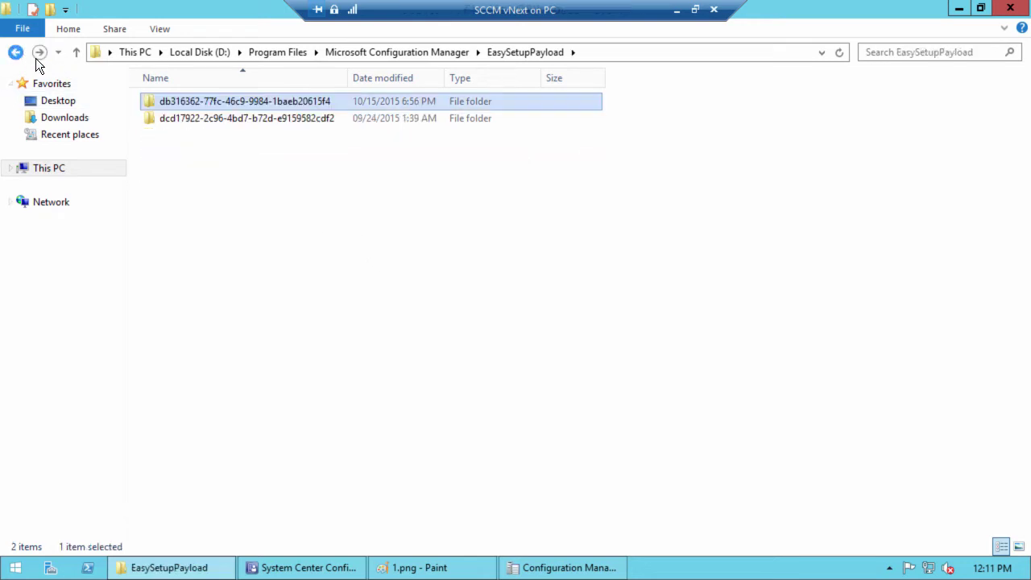
{"action": "double_click", "coordinate": [174, 119]}
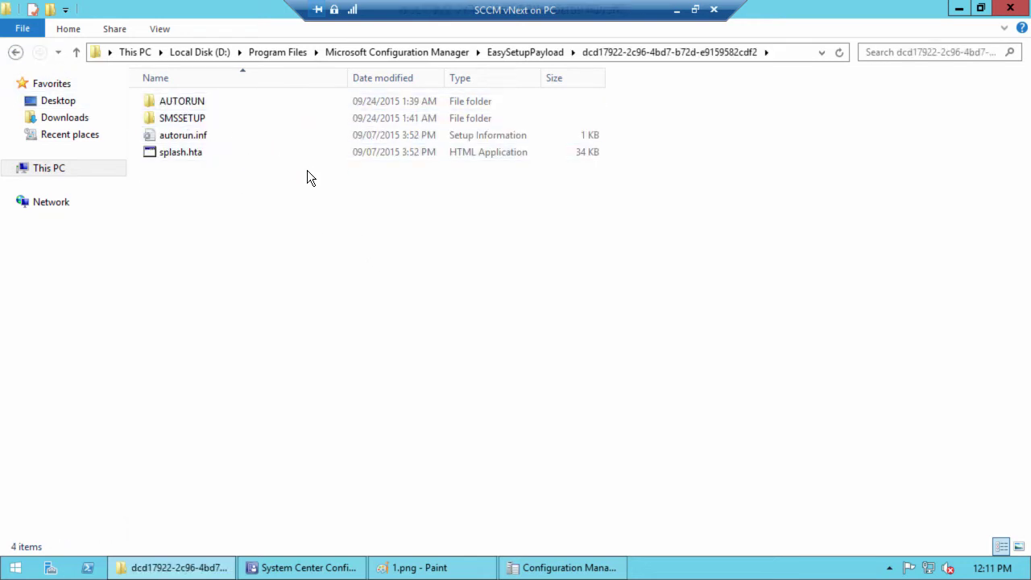
{"action": "left_click", "coordinate": [16, 52]}
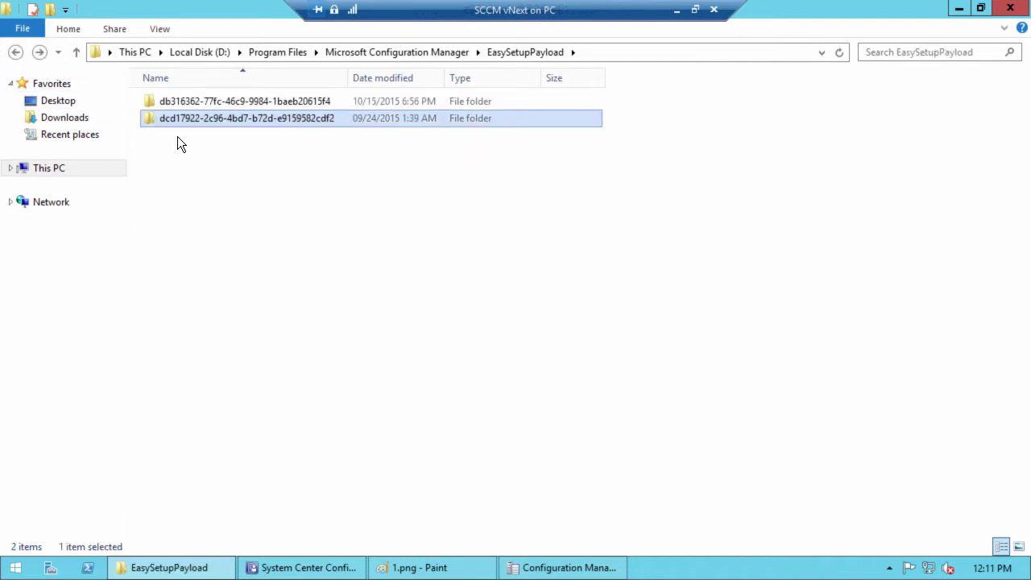
- Check the size and file count in the properties of the dcd17922-2c96-4bd7-b72d-e9159582cdf2 folder, and close them
{"action": "right_click", "coordinate": [176, 119]}
{"action": "left_click", "coordinate": [286, 375]}
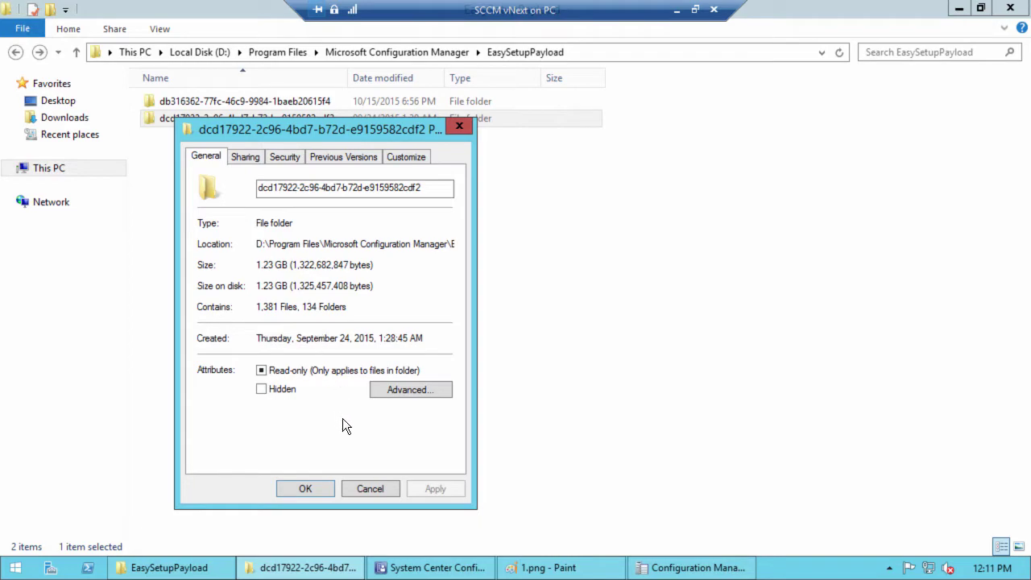
{"action": "left_click", "coordinate": [369, 489]}
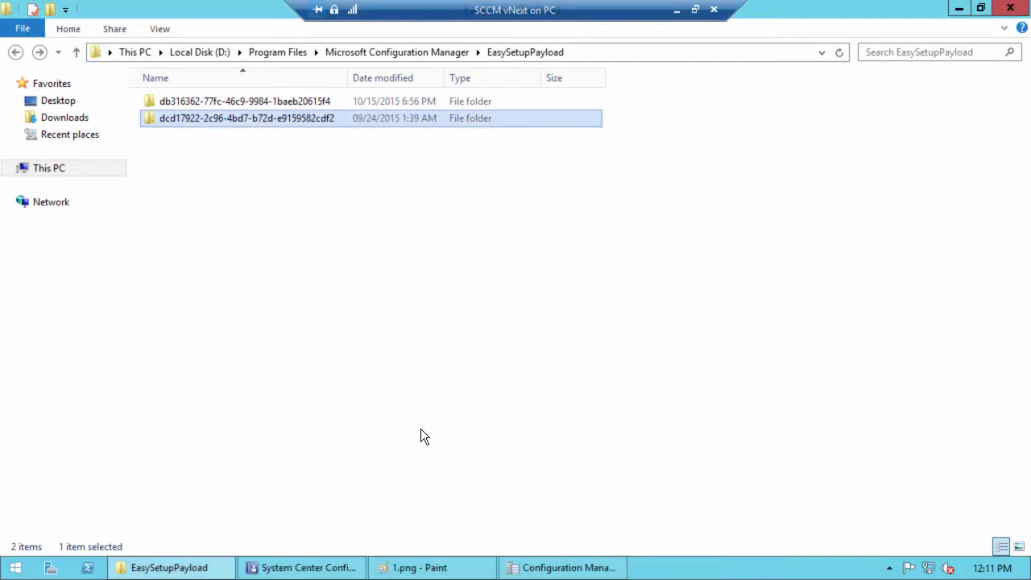
- Switch to the Configuration Manager Trace Log Tool, look over the extraction entries in dmpdownloader.log and close the tool
{"action": "left_click", "coordinate": [556, 567]}
{"action": "scroll", "coordinate": [344, 218], "scroll_direction": "down", "scroll_amount": 3}
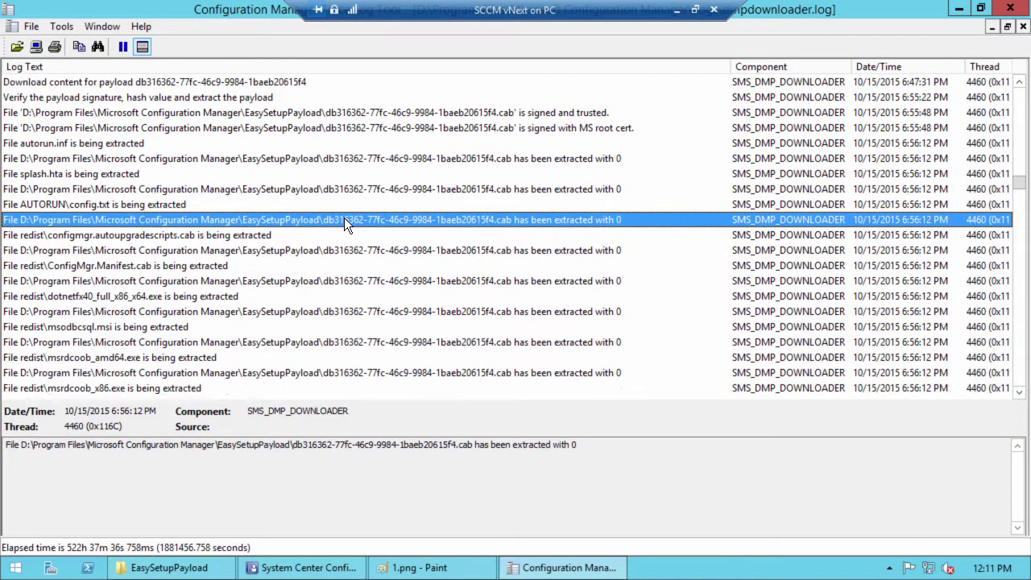
{"action": "scroll", "coordinate": [365, 249], "scroll_direction": "down", "scroll_amount": 3}
{"action": "left_click", "coordinate": [1010, 9]}
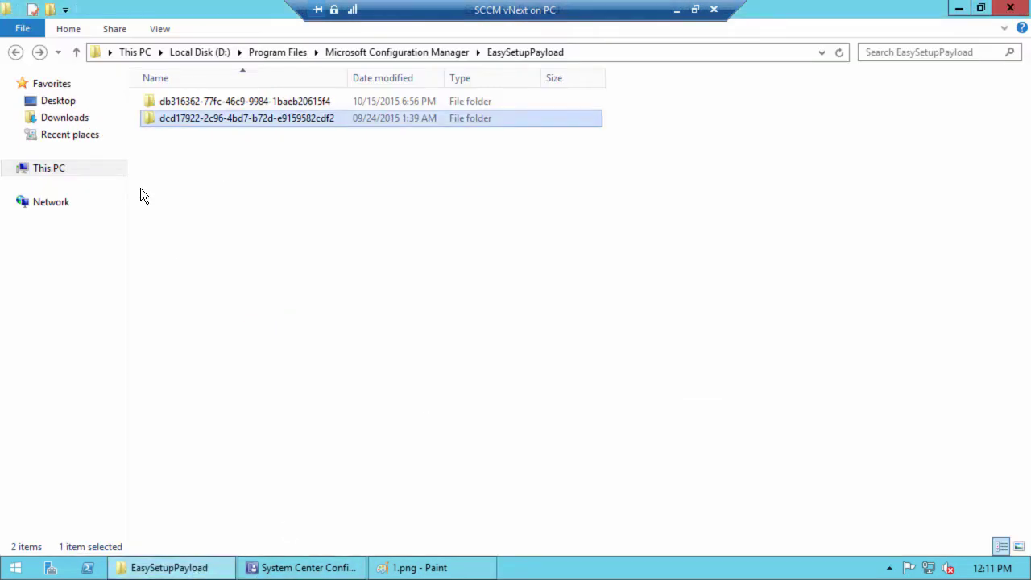
- Open 2.png from the desktop's Upgrade folder in Paint and underline the 1510 update's "Prerequisite check passed with warning" state
{"action": "left_click", "coordinate": [64, 103]}
{"action": "double_click", "coordinate": [621, 140]}
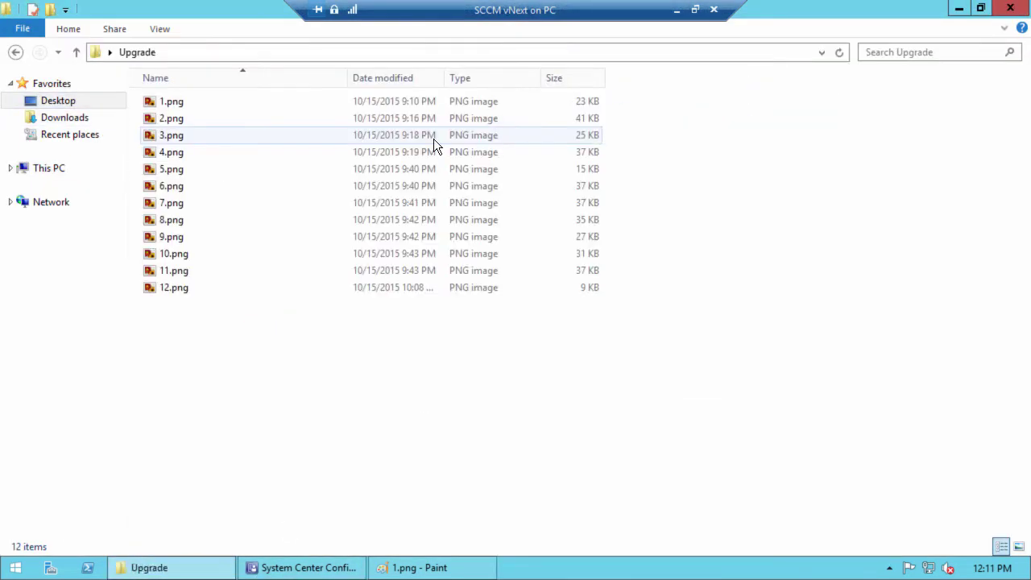
{"action": "double_click", "coordinate": [170, 113]}
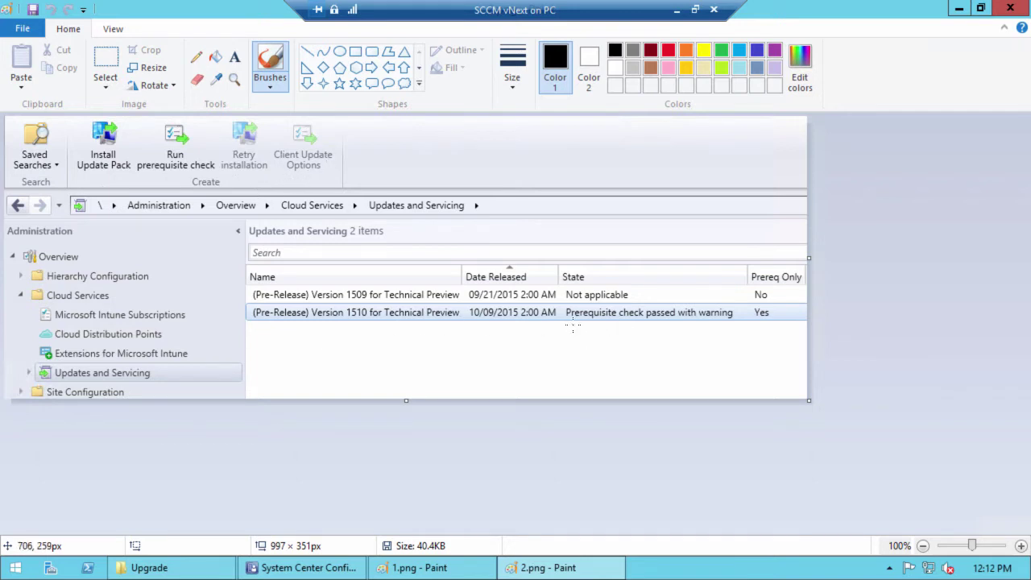
{"action": "left_click_drag", "start_coordinate": [572, 327], "coordinate": [738, 322]}
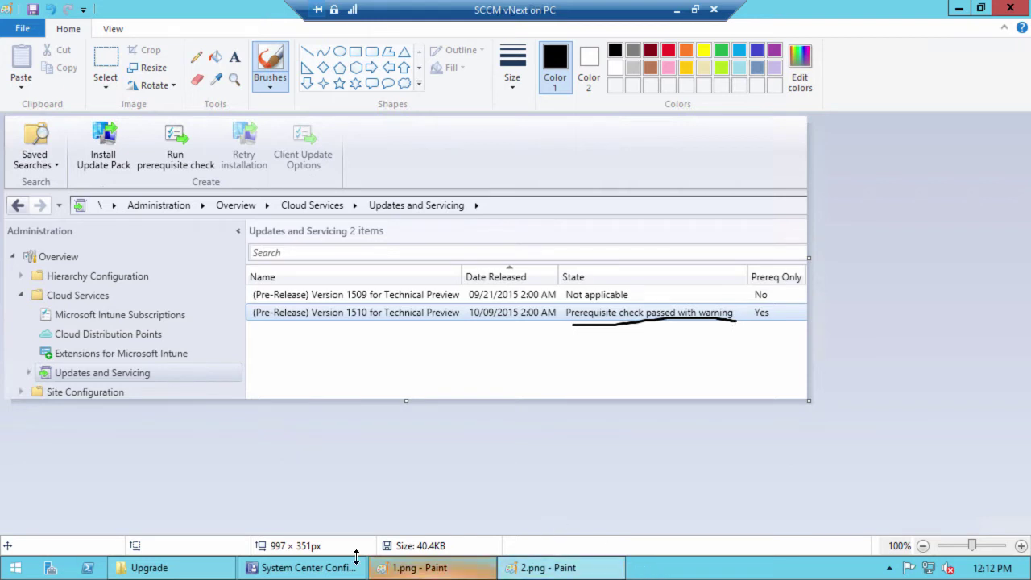
- Switch to the Configuration Manager console, show Site Servicing Status under Monitoring and widen the Update Package Name column to fit the full name
{"action": "left_click", "coordinate": [298, 572]}
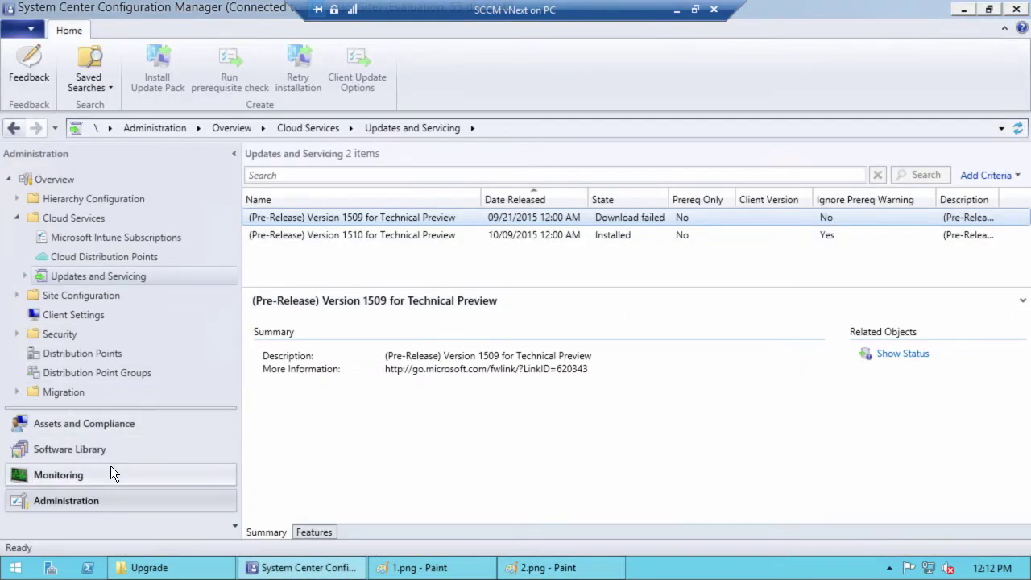
{"action": "left_click", "coordinate": [71, 477]}
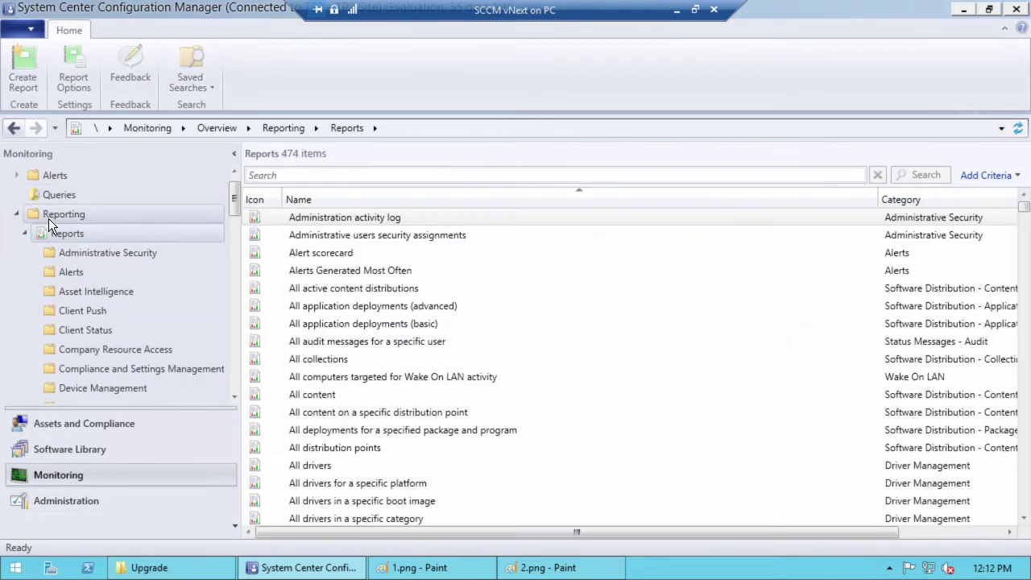
{"action": "left_click", "coordinate": [17, 215]}
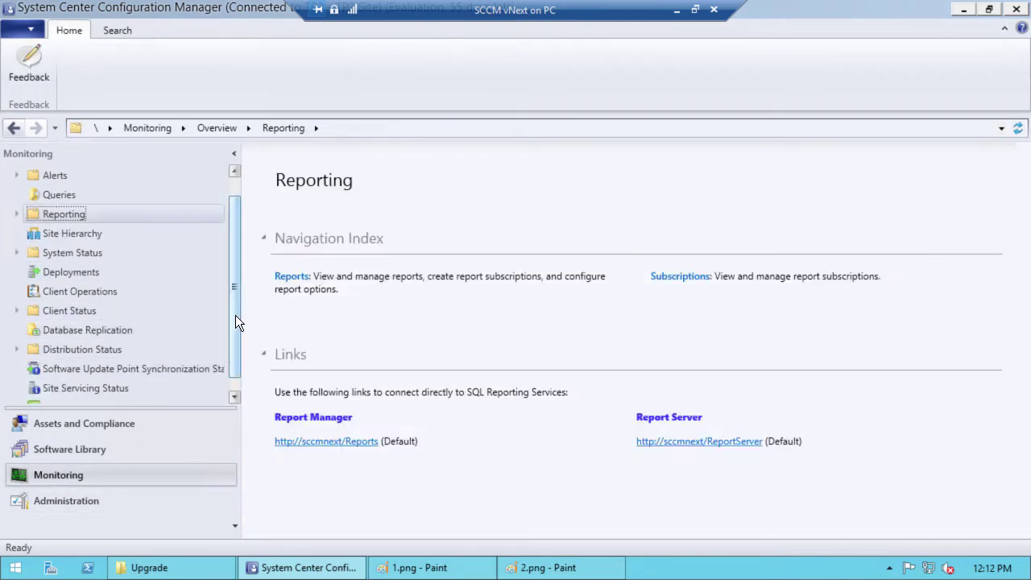
{"action": "scroll", "coordinate": [235, 315], "scroll_direction": "down", "scroll_amount": 1}
{"action": "left_click", "coordinate": [109, 375]}
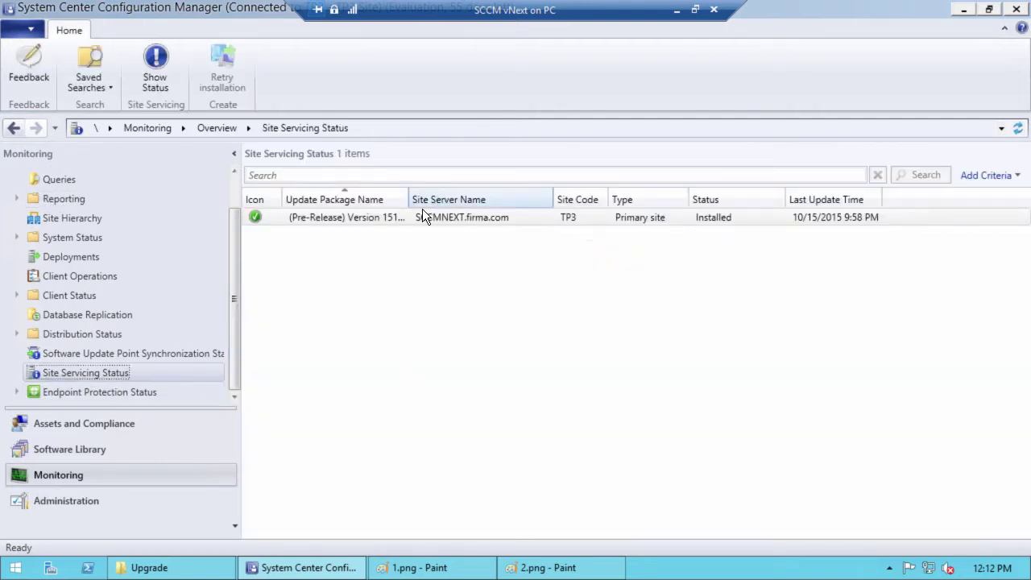
{"action": "left_click_drag", "start_coordinate": [408, 199], "coordinate": [515, 199]}
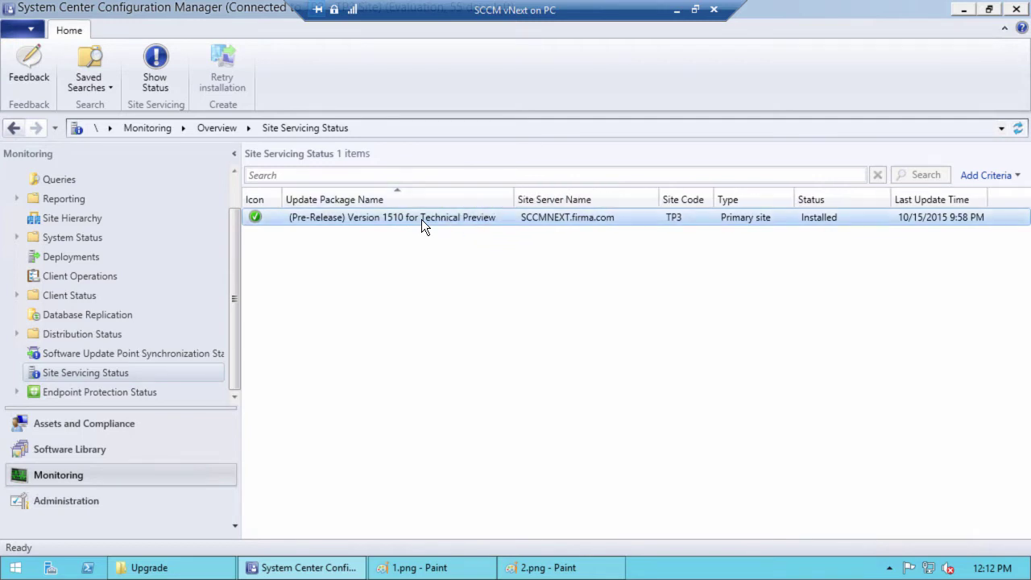
- Open the detailed installation status of the 1510 update and select its earliest entry, "Prerequisite check starting"
{"action": "left_click", "coordinate": [157, 65]}
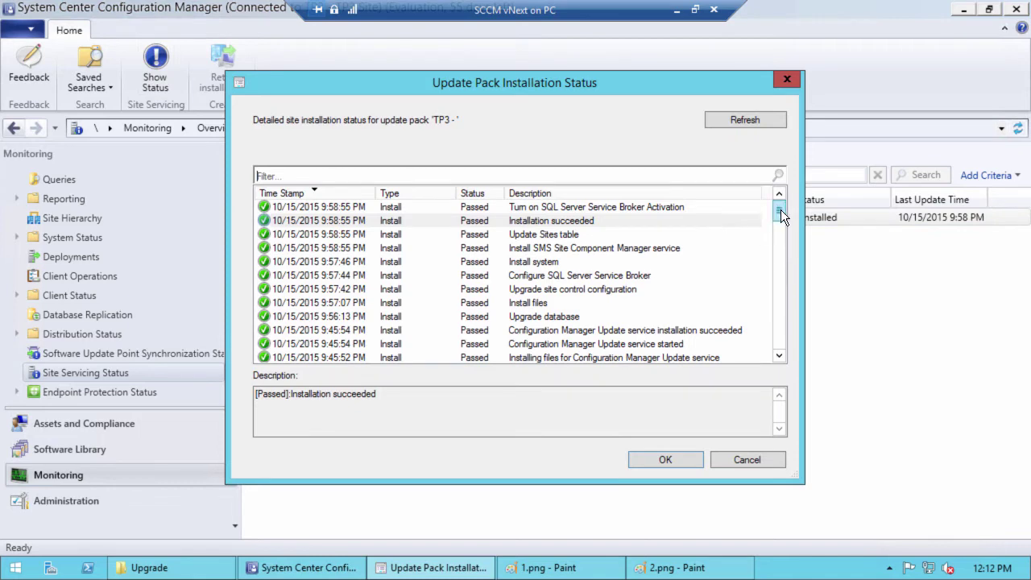
{"action": "left_click_drag", "start_coordinate": [781, 210], "coordinate": [789, 360]}
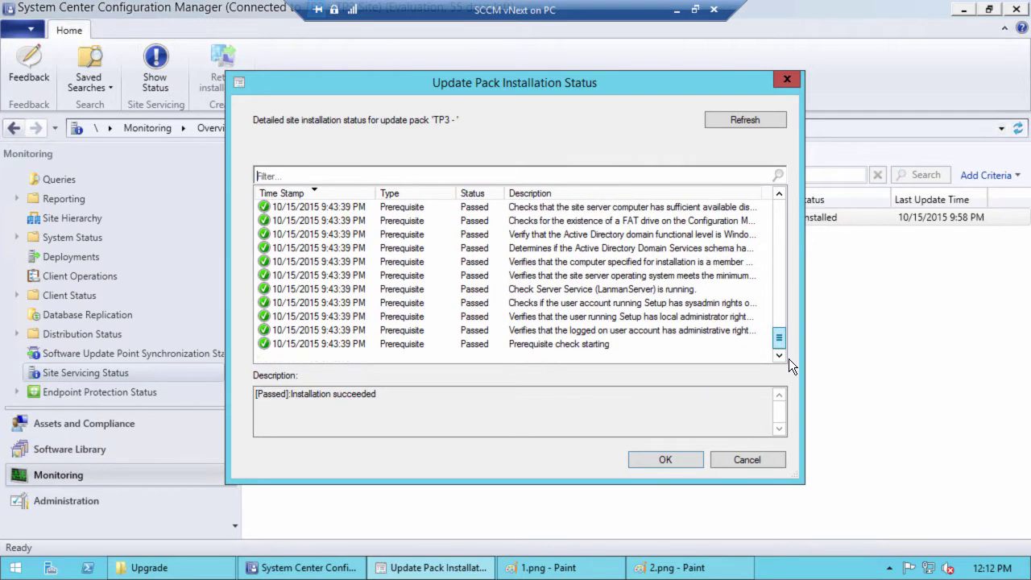
{"action": "left_click", "coordinate": [606, 344]}
{"action": "mouse_move", "coordinate": [548, 568]}
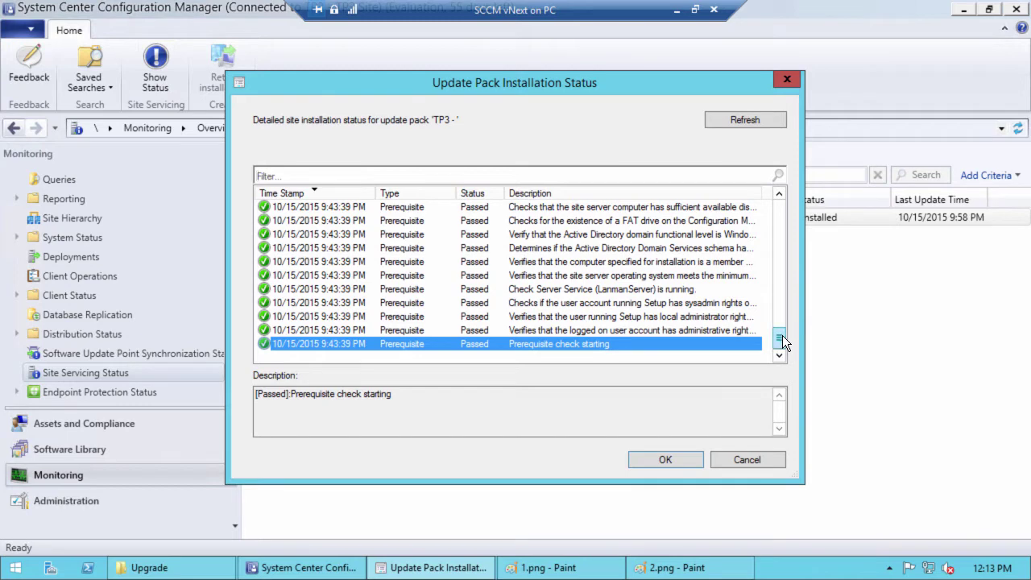
- Examine the SQL Server 8 GB memory warning and the "Prerequisite check completed with warning, but no failure" entry
{"action": "left_click_drag", "start_coordinate": [782, 336], "coordinate": [778, 241]}
{"action": "left_click", "coordinate": [660, 289]}
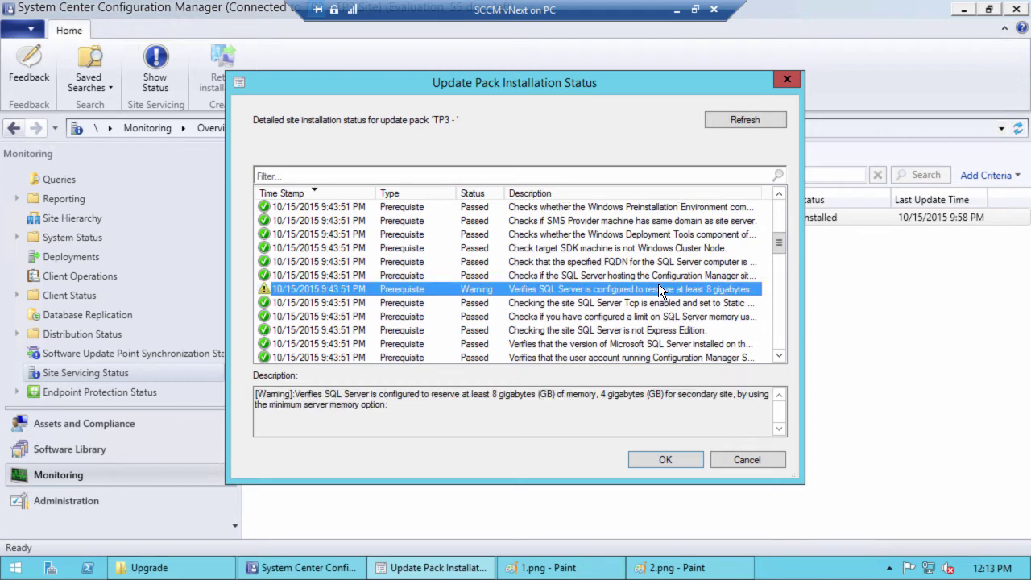
{"action": "mouse_move", "coordinate": [922, 568]}
{"action": "left_click_drag", "start_coordinate": [779, 241], "coordinate": [781, 230]}
{"action": "left_click", "coordinate": [633, 264]}
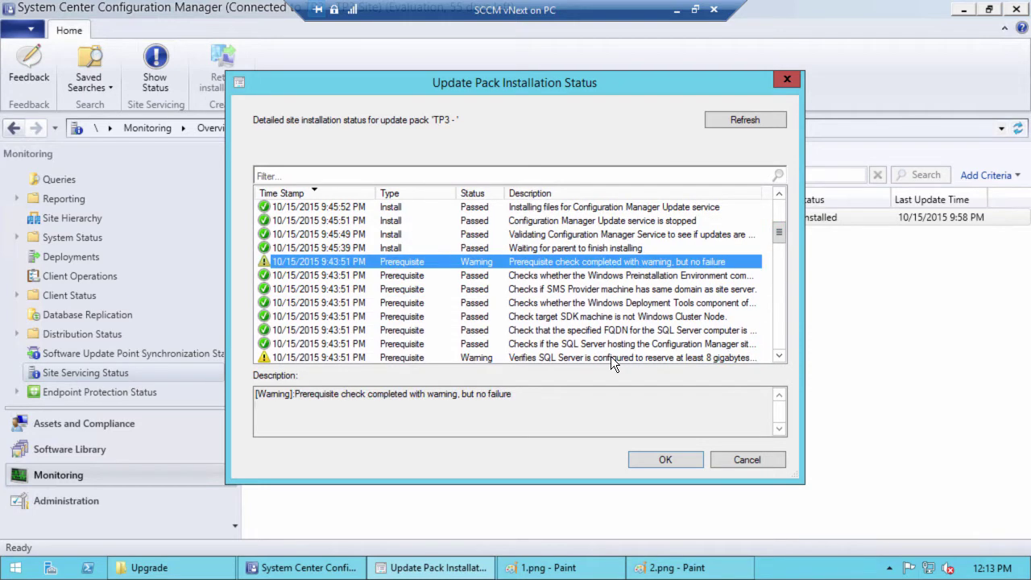
{"action": "left_click", "coordinate": [524, 413]}
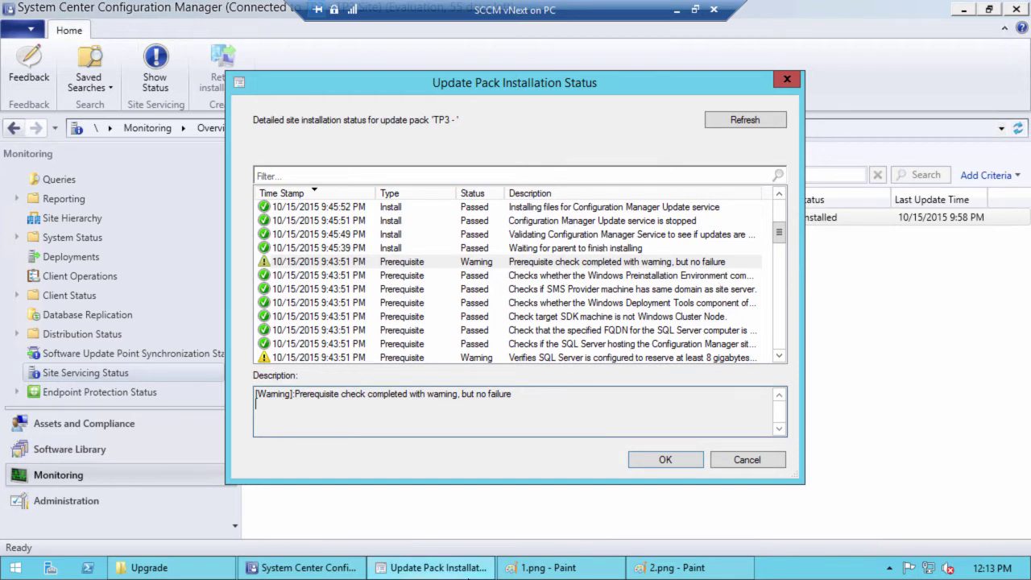
- Open 3.png from the Upgrade folder in Paint and circle the 1510 update's "Prerequisite check passed with warning" status
{"action": "left_click", "coordinate": [192, 564]}
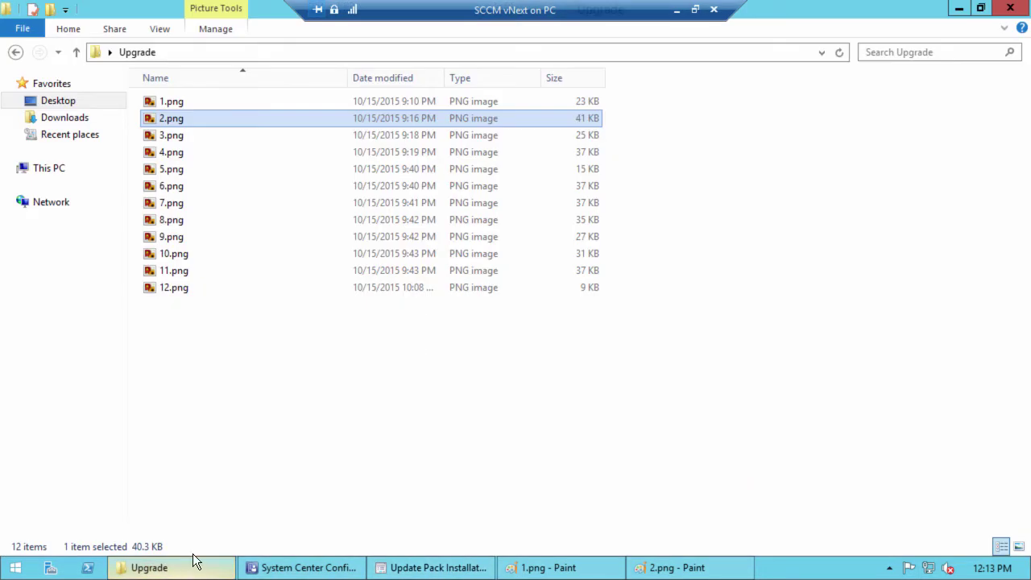
{"action": "left_click", "coordinate": [176, 135]}
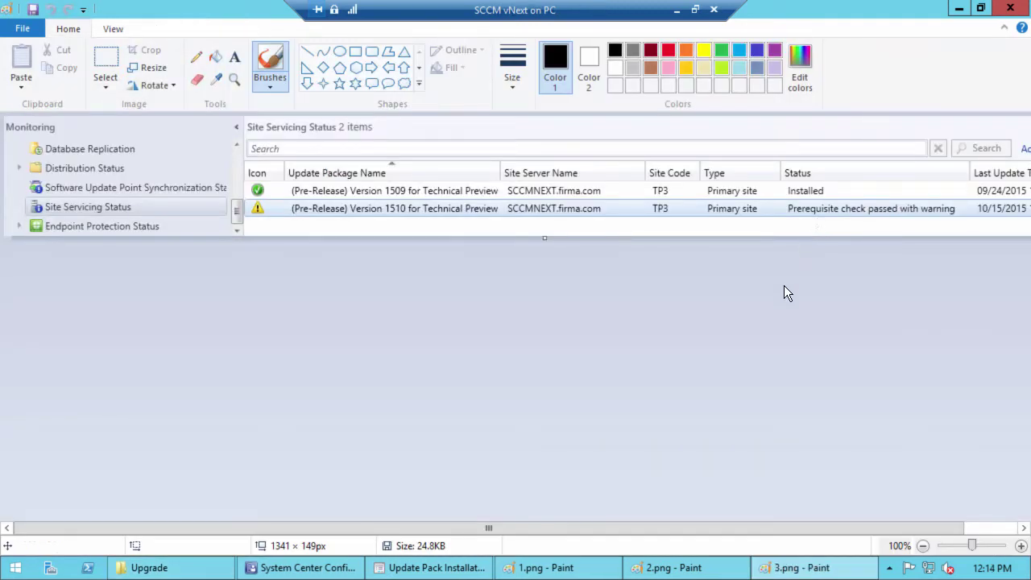
{"action": "mouse_move", "coordinate": [788, 221]}
{"action": "left_mouse_down"}
{"action": "mouse_move", "coordinate": [954, 218]}
{"action": "mouse_move", "coordinate": [962, 193]}
{"action": "mouse_move", "coordinate": [770, 200]}
{"action": "mouse_move", "coordinate": [800, 225]}
{"action": "left_mouse_up"}
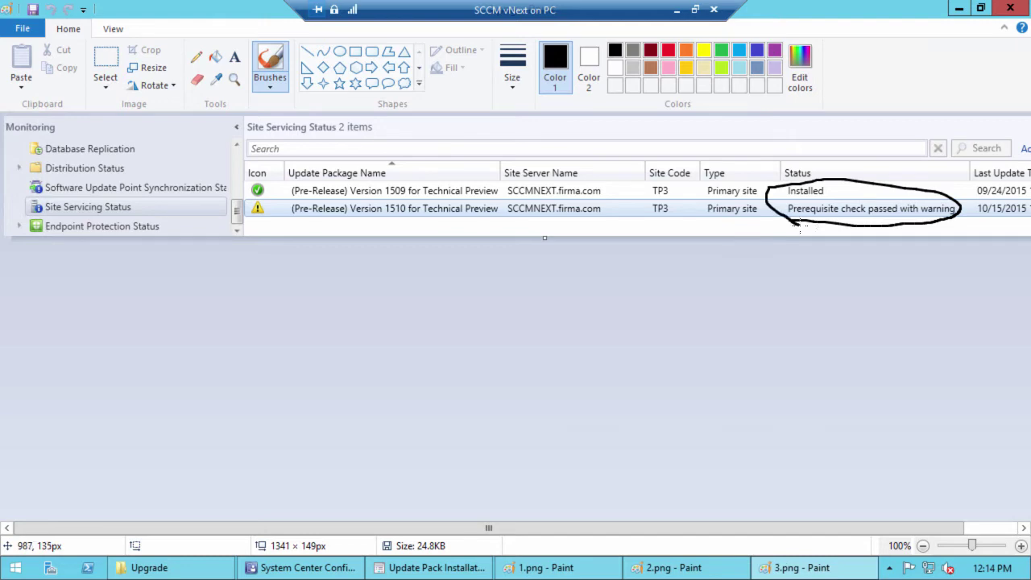
- View 4.png from the Upgrade folder, and open 5.png in Paint to circle the Install Update Pack option
{"action": "left_click", "coordinate": [199, 569]}
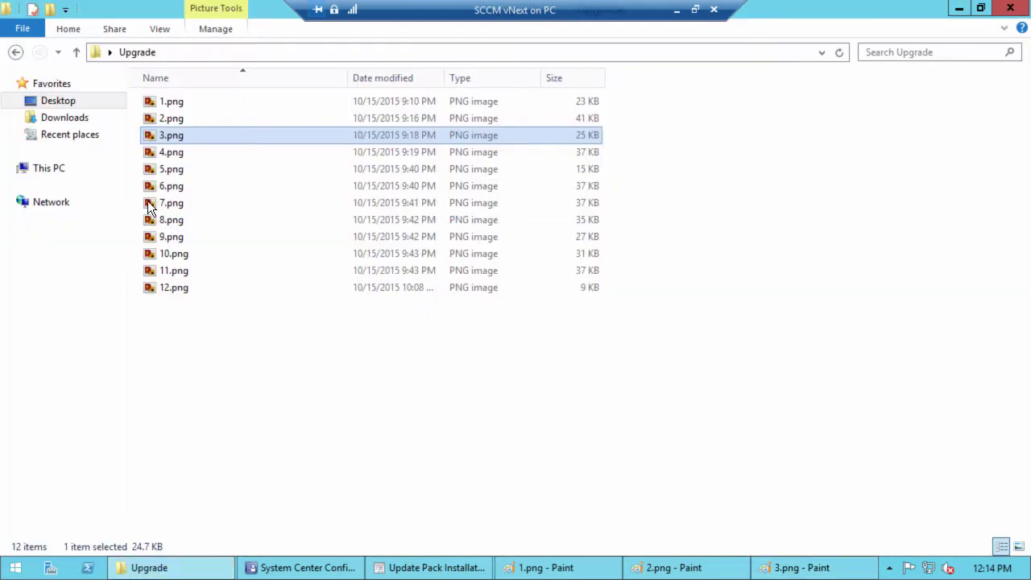
{"action": "double_click", "coordinate": [172, 152]}
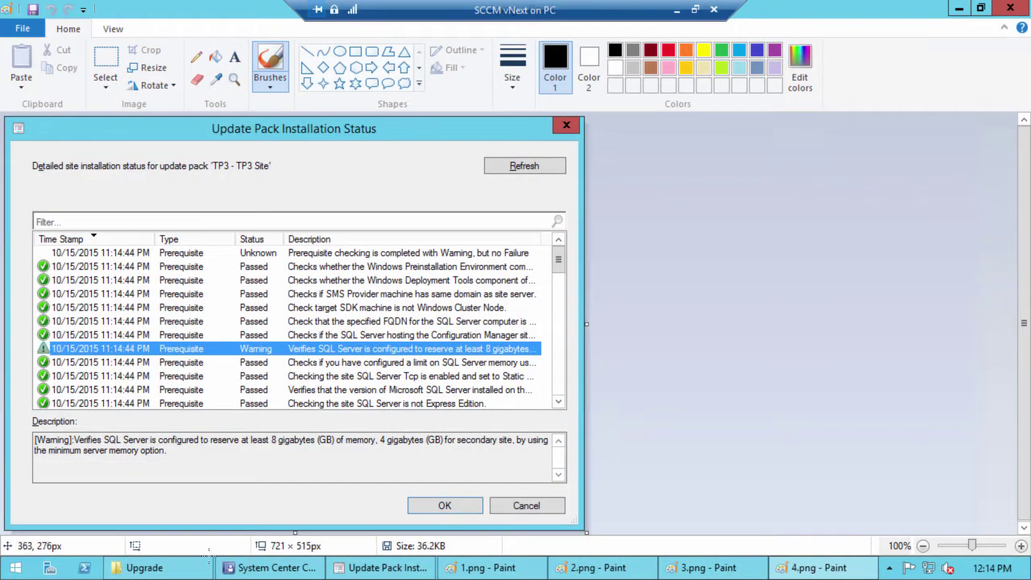
{"action": "left_click", "coordinate": [182, 574]}
{"action": "double_click", "coordinate": [177, 168]}
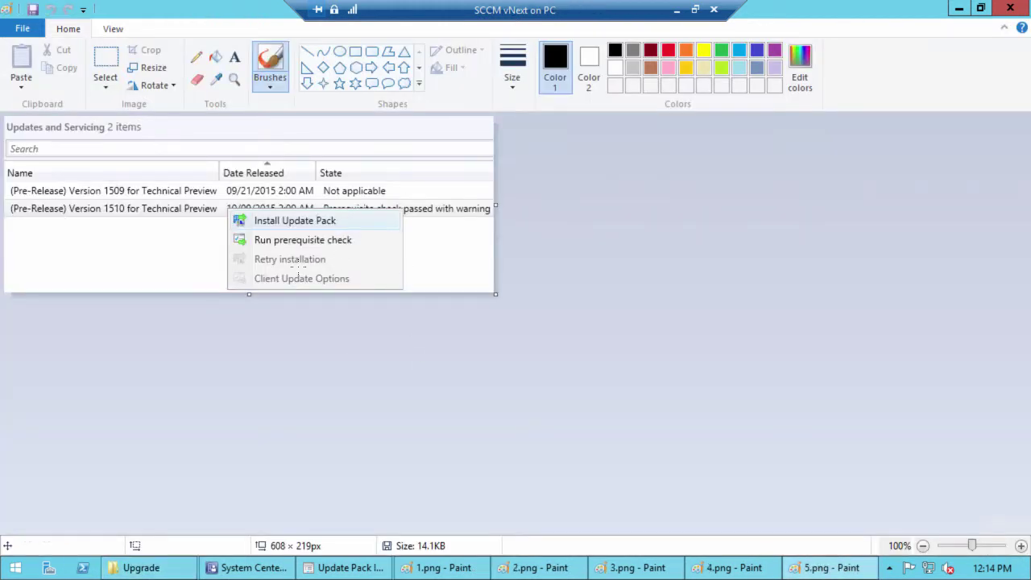
{"action": "mouse_move", "coordinate": [257, 234]}
{"action": "left_mouse_down"}
{"action": "mouse_move", "coordinate": [350, 241]}
{"action": "mouse_move", "coordinate": [308, 203]}
{"action": "mouse_move", "coordinate": [257, 214]}
{"action": "mouse_move", "coordinate": [255, 223]}
{"action": "left_mouse_up"}
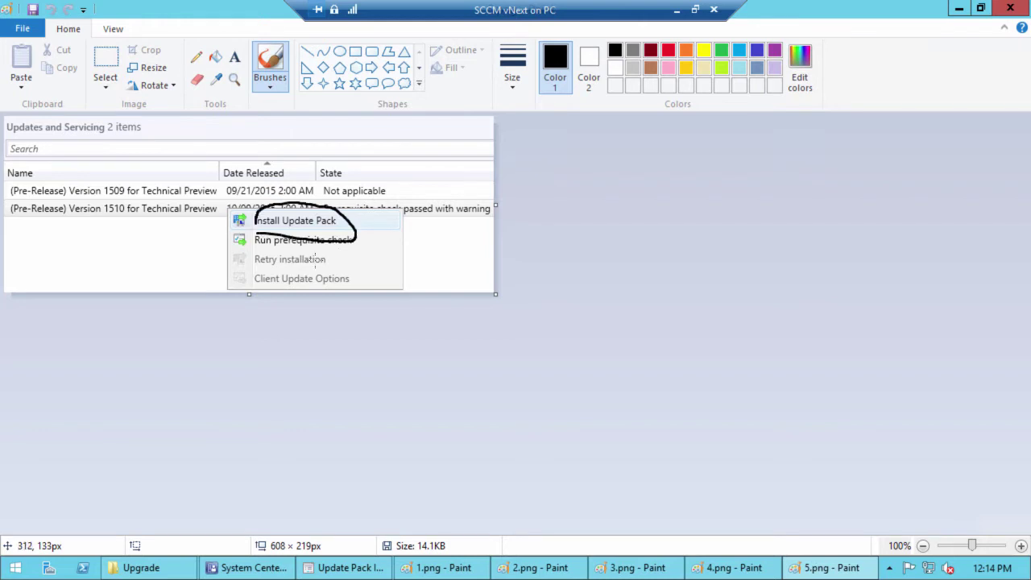
- Close the 5.png, 2.png, 1.png and 3.png images in Paint, discarding the changes to each
{"action": "left_click", "coordinate": [1011, 8]}
{"action": "left_click", "coordinate": [547, 295]}
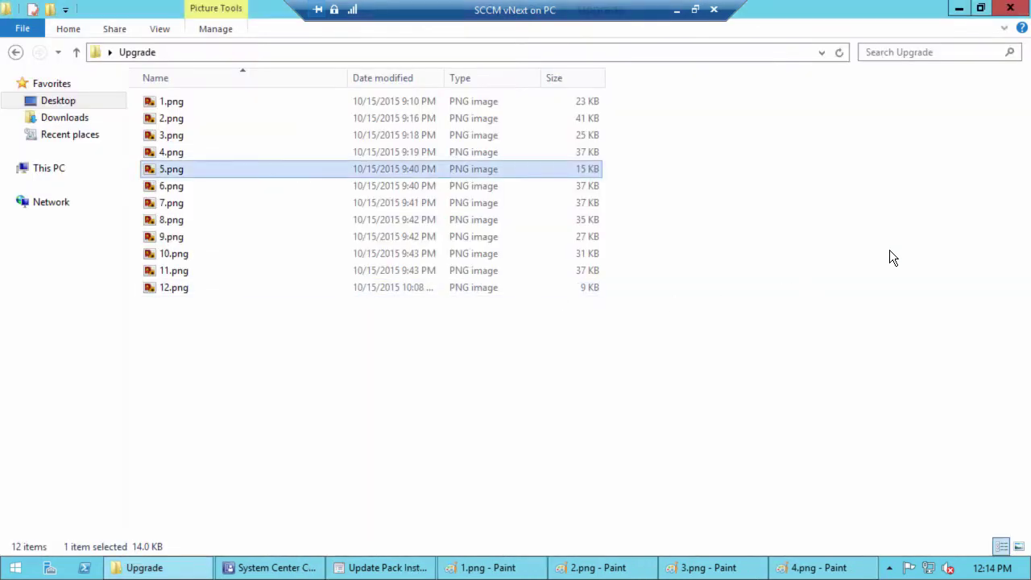
{"action": "right_click", "coordinate": [615, 569]}
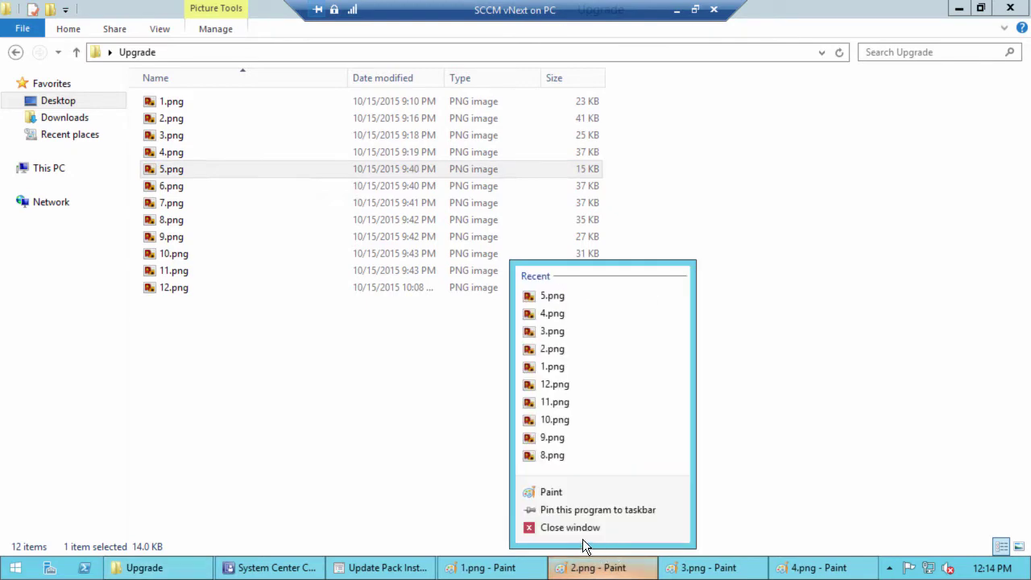
{"action": "left_click", "coordinate": [564, 528]}
{"action": "key", "text": "n"}
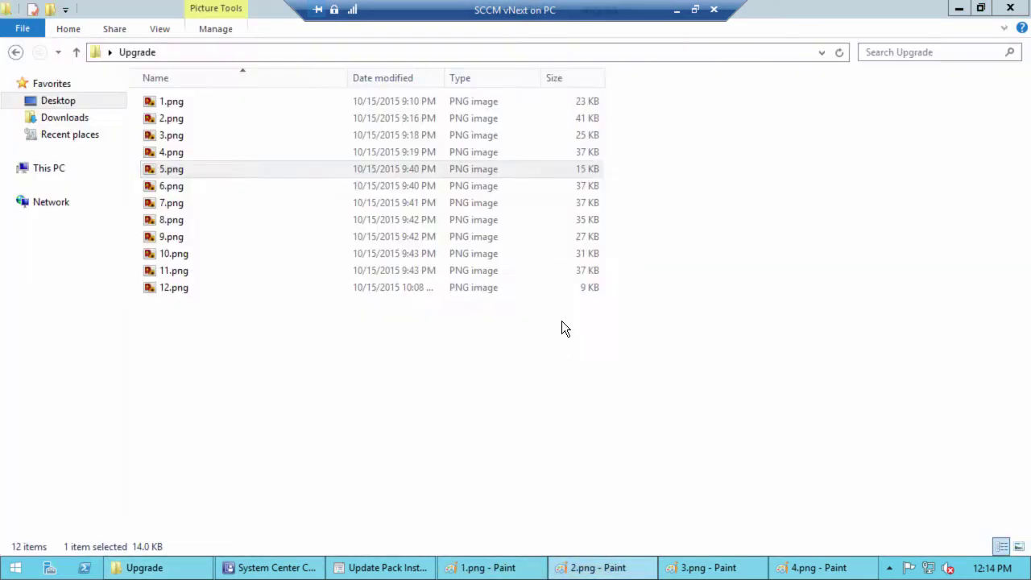
{"action": "right_click", "coordinate": [548, 568]}
{"action": "left_click", "coordinate": [564, 528]}
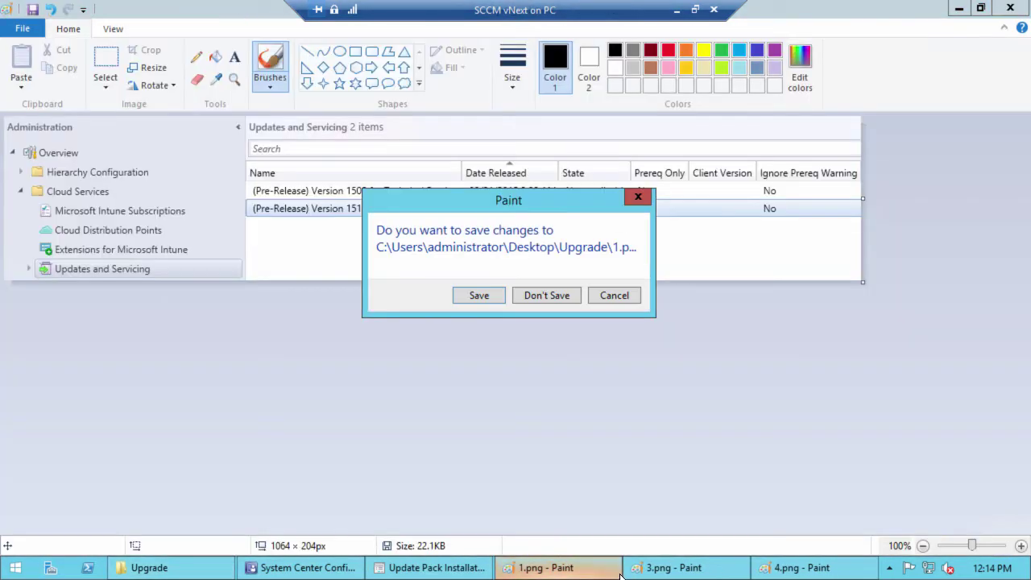
{"action": "key", "text": "n"}
{"action": "right_click", "coordinate": [605, 574]}
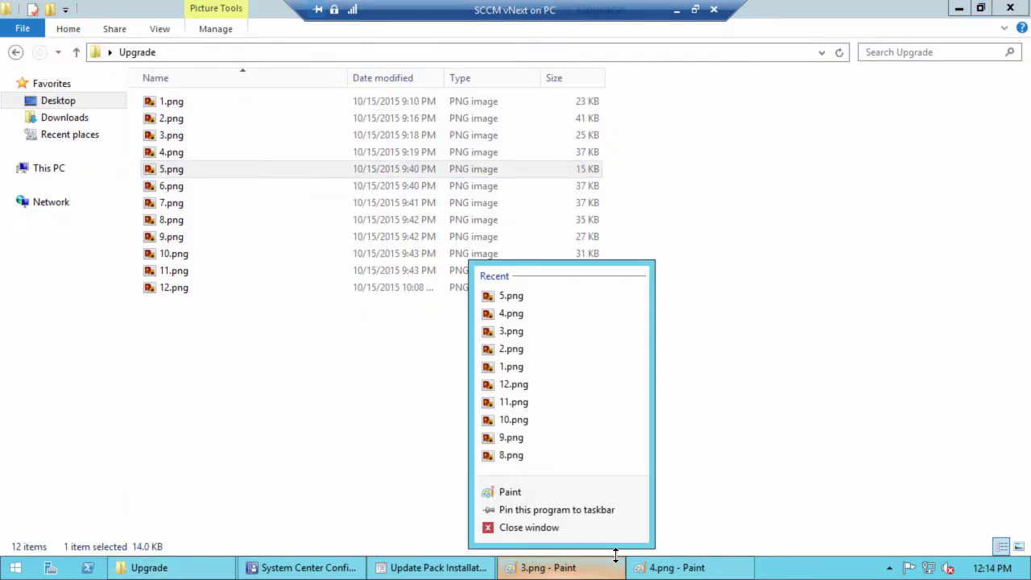
{"action": "left_click", "coordinate": [549, 528]}
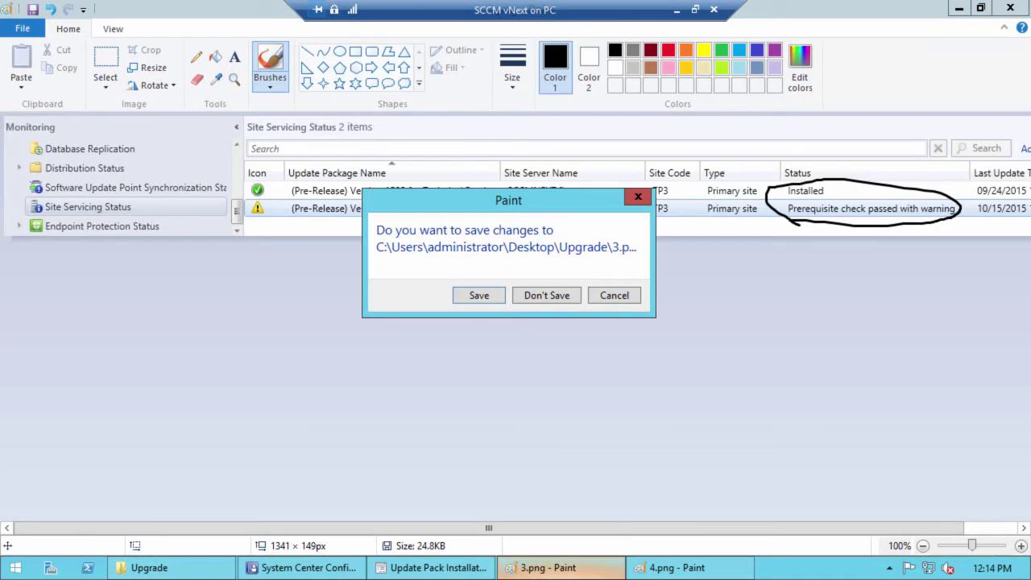
{"action": "left_click", "coordinate": [556, 302]}
- Switch to the Configuration Manager console and select the Version 1510 update under Updates and Servicing to check whether Install Update Pack is available
{"action": "left_click", "coordinate": [254, 569]}
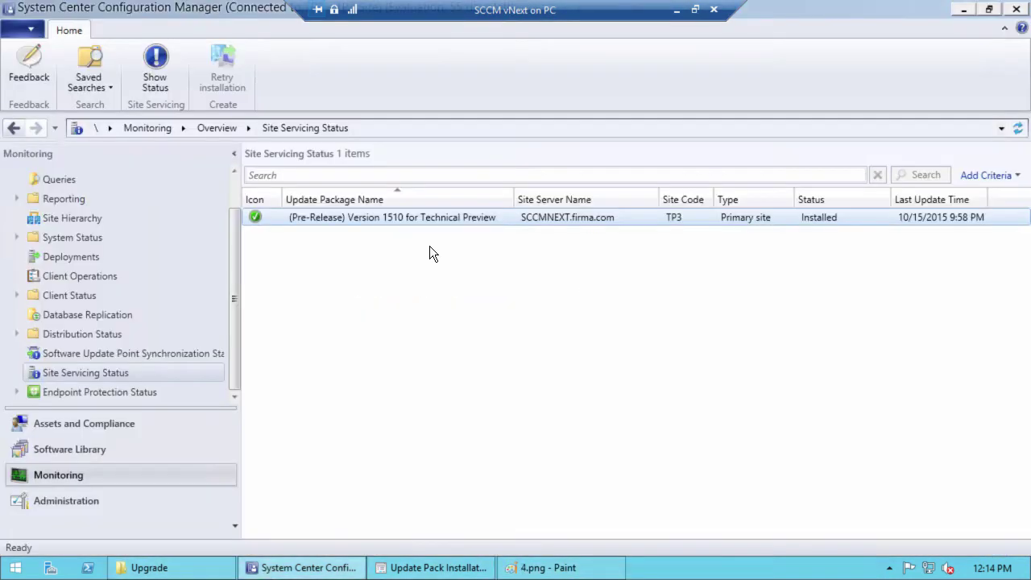
{"action": "left_click", "coordinate": [94, 502]}
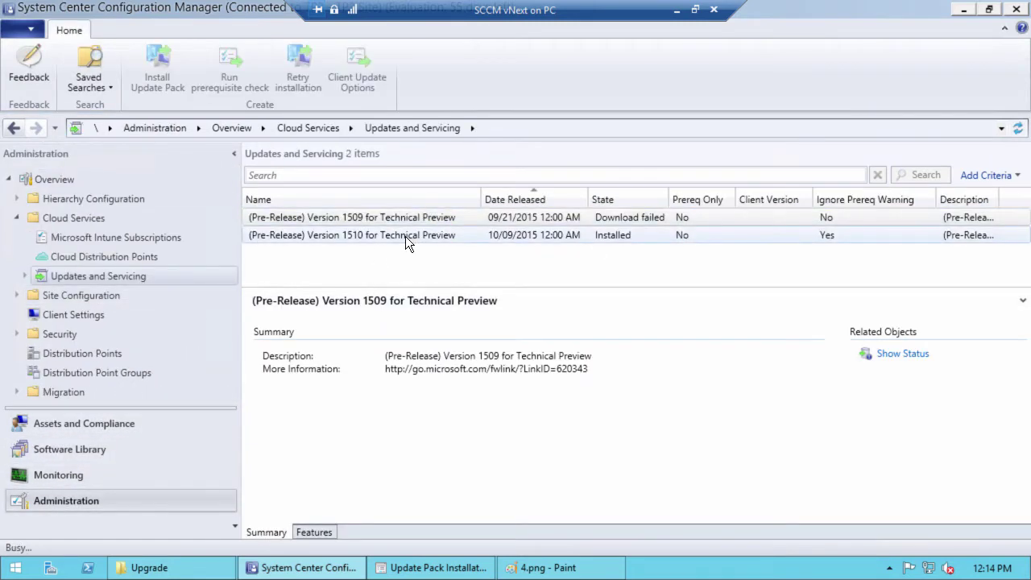
{"action": "right_click", "coordinate": [405, 236]}
{"action": "left_click", "coordinate": [537, 48]}
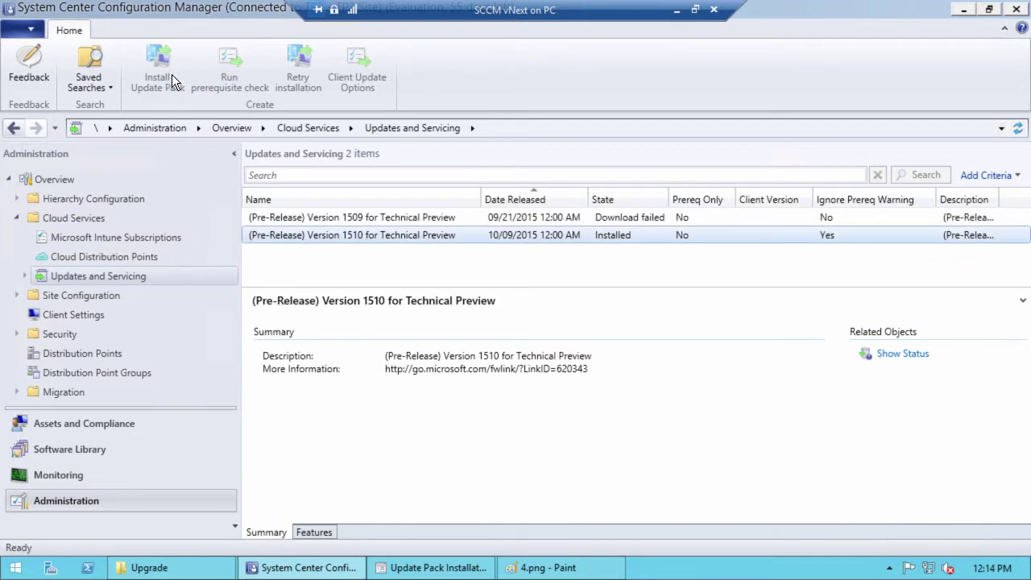
- Open 6.png from the Upgrade folder, circle the checkbox for ignoring prerequisite check warnings, and close the image without saving
{"action": "left_click", "coordinate": [166, 568]}
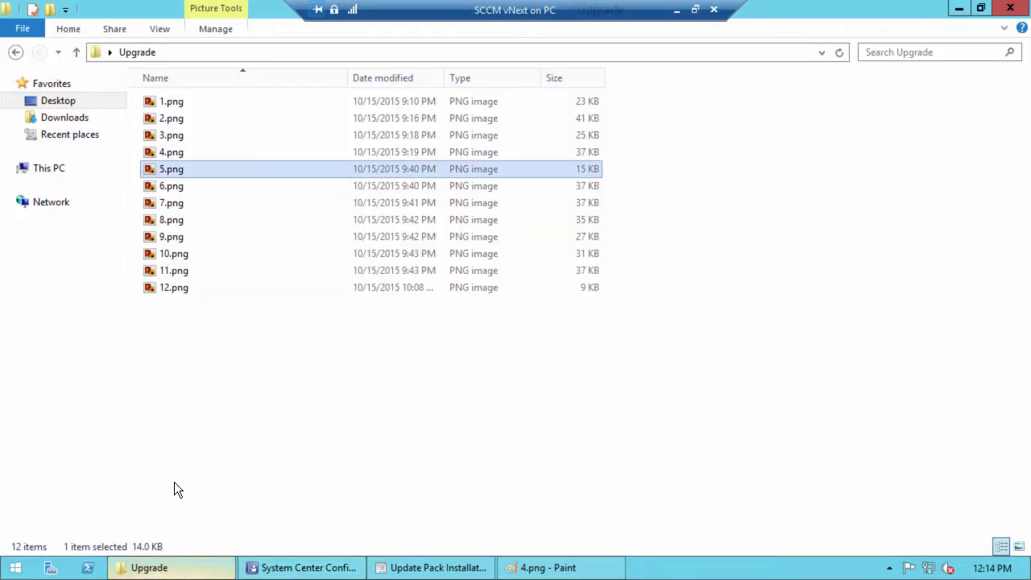
{"action": "left_click", "coordinate": [178, 186]}
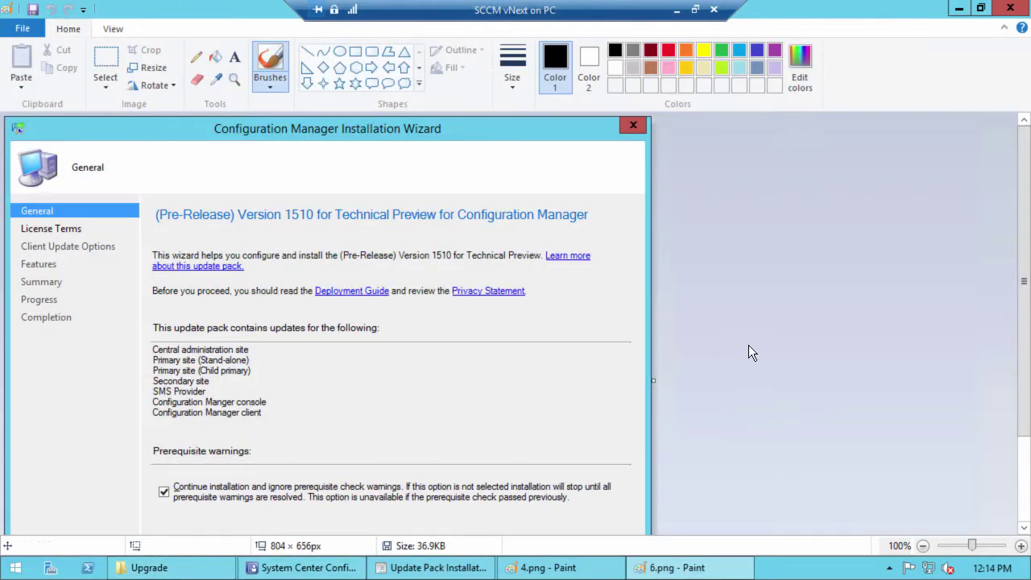
{"action": "left_click_drag", "start_coordinate": [1026, 287], "coordinate": [1029, 396]}
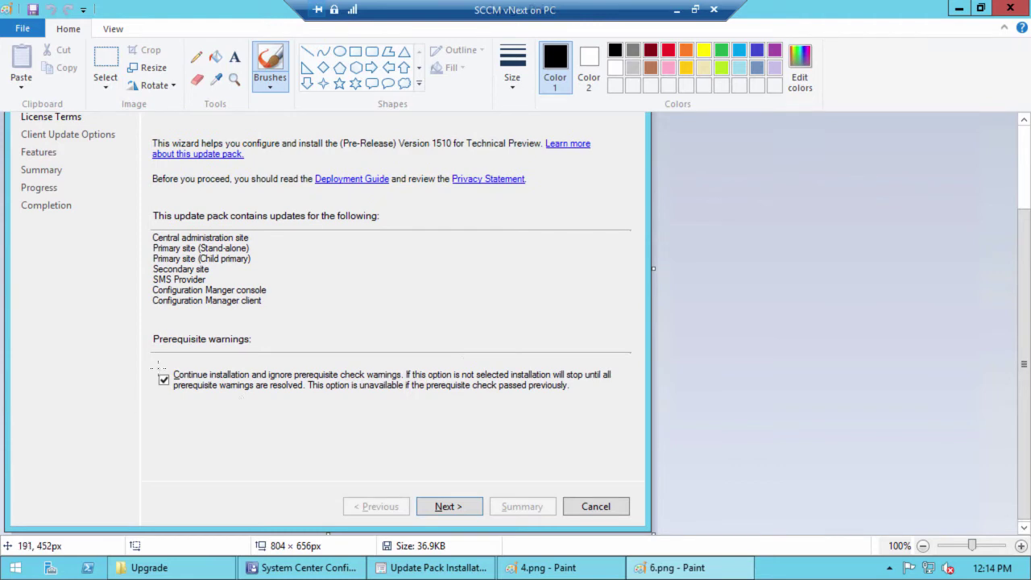
{"action": "mouse_move", "coordinate": [156, 367]}
{"action": "left_mouse_down"}
{"action": "mouse_move", "coordinate": [160, 400]}
{"action": "mouse_move", "coordinate": [170, 373]}
{"action": "mouse_move", "coordinate": [157, 369]}
{"action": "left_mouse_up"}
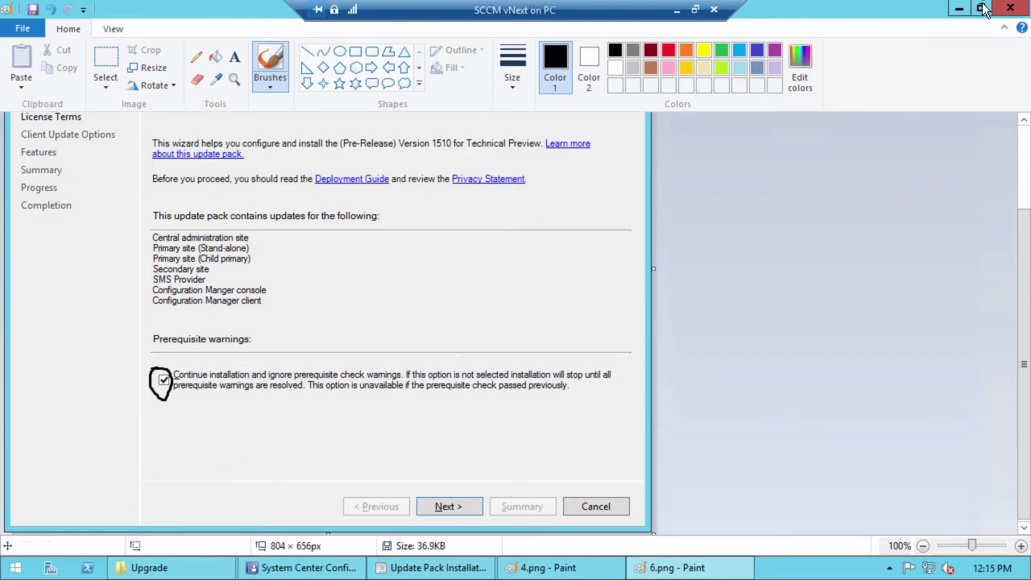
{"action": "left_click", "coordinate": [1028, 5]}
{"action": "left_click", "coordinate": [546, 296]}
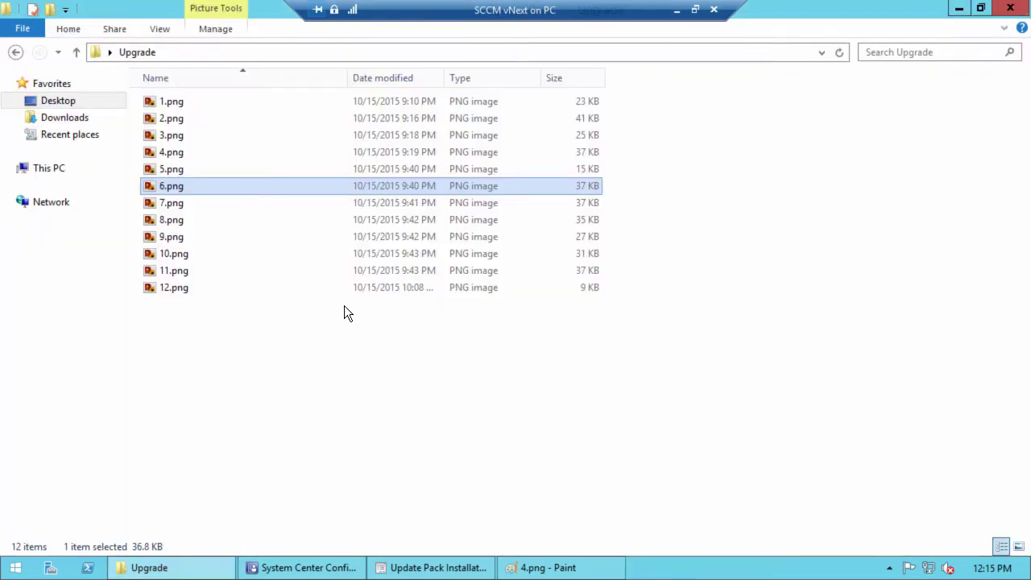
- Open 7.png from the Upgrade folder, review the wizard's License Terms page down to the acceptance checkbox, and close the image
{"action": "double_click", "coordinate": [173, 203]}
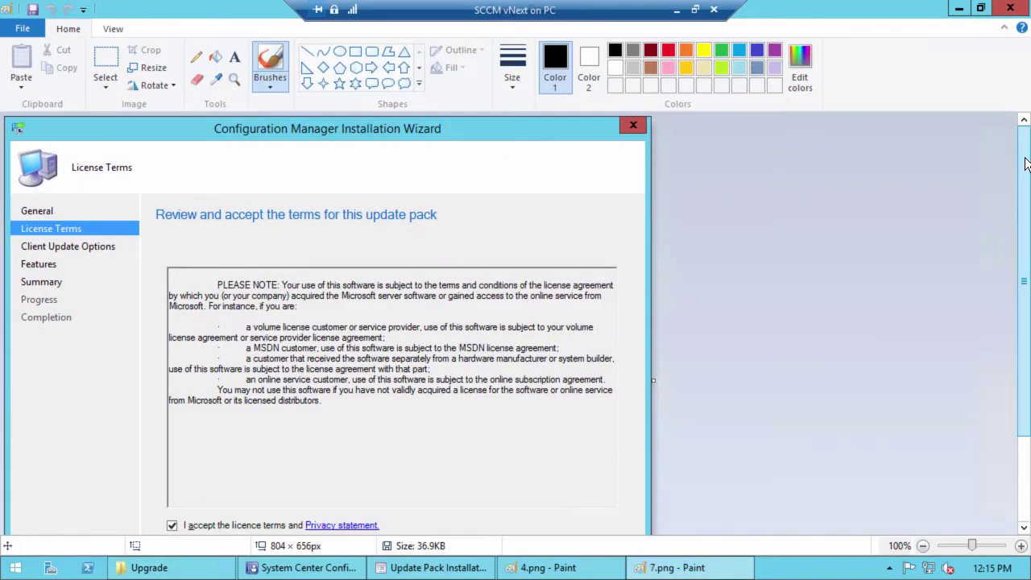
{"action": "left_click_drag", "start_coordinate": [1022, 156], "coordinate": [1021, 194]}
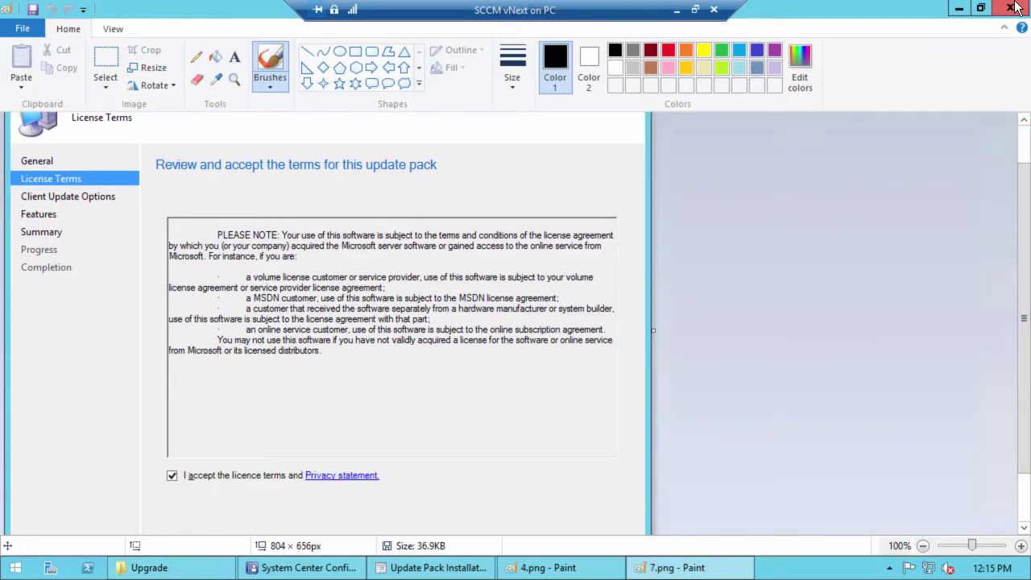
{"action": "mouse_move", "coordinate": [1021, 5]}
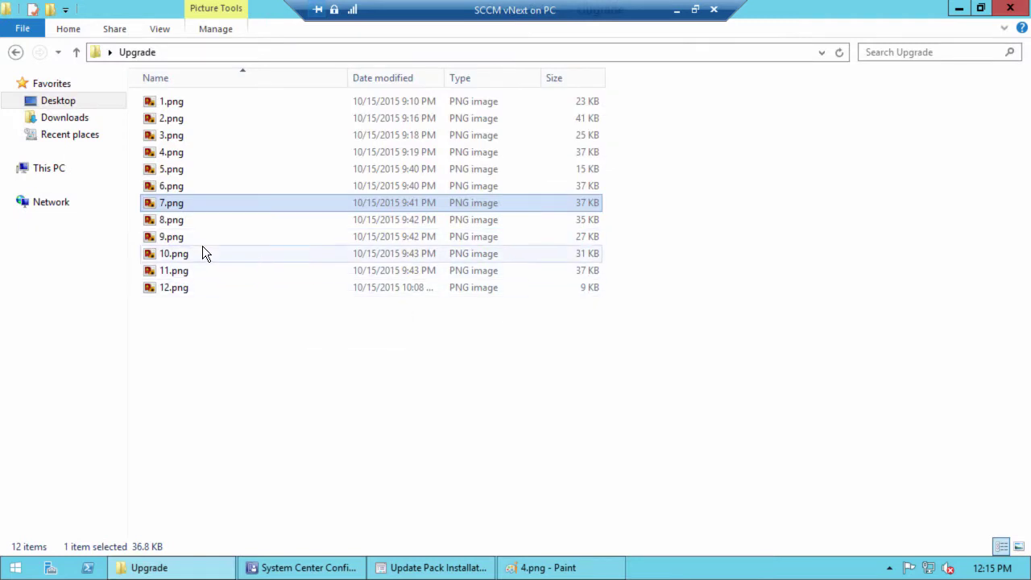
- Open 8.png from the Upgrade folder, examine the wizard's Client Update Options page, and close the image
{"action": "double_click", "coordinate": [175, 219]}
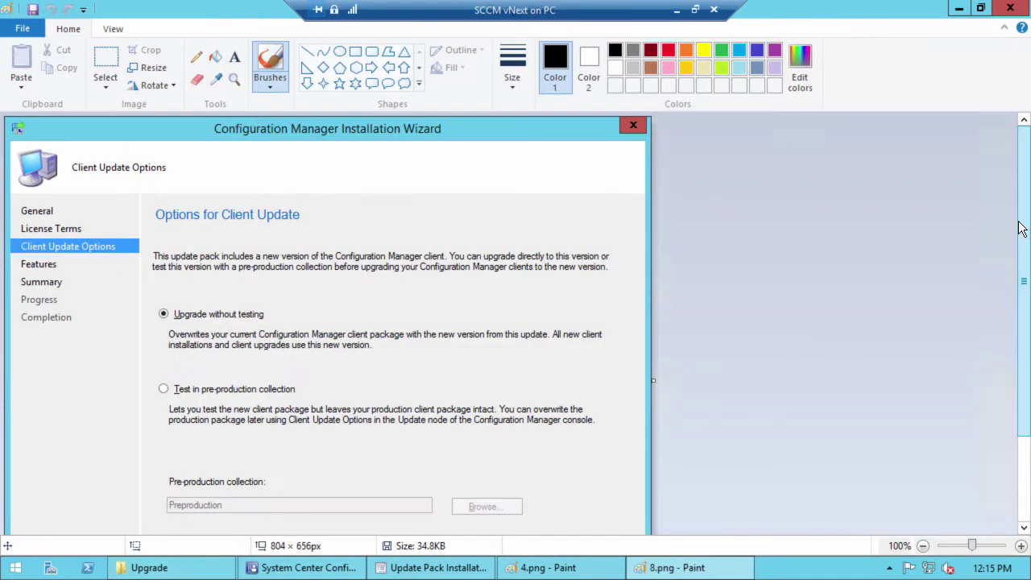
{"action": "left_click_drag", "start_coordinate": [1023, 228], "coordinate": [1026, 271]}
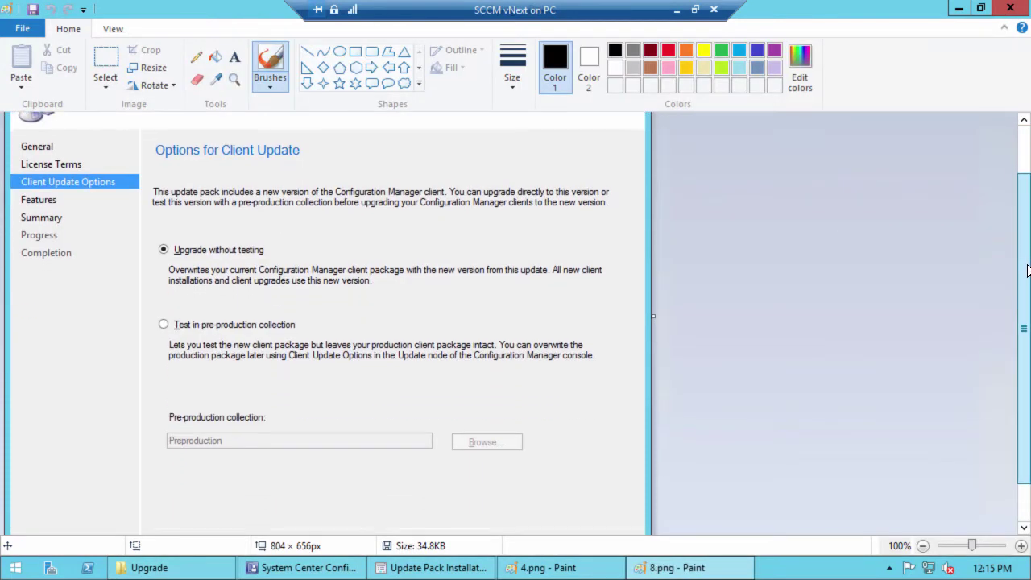
{"action": "key", "text": "super+c"}
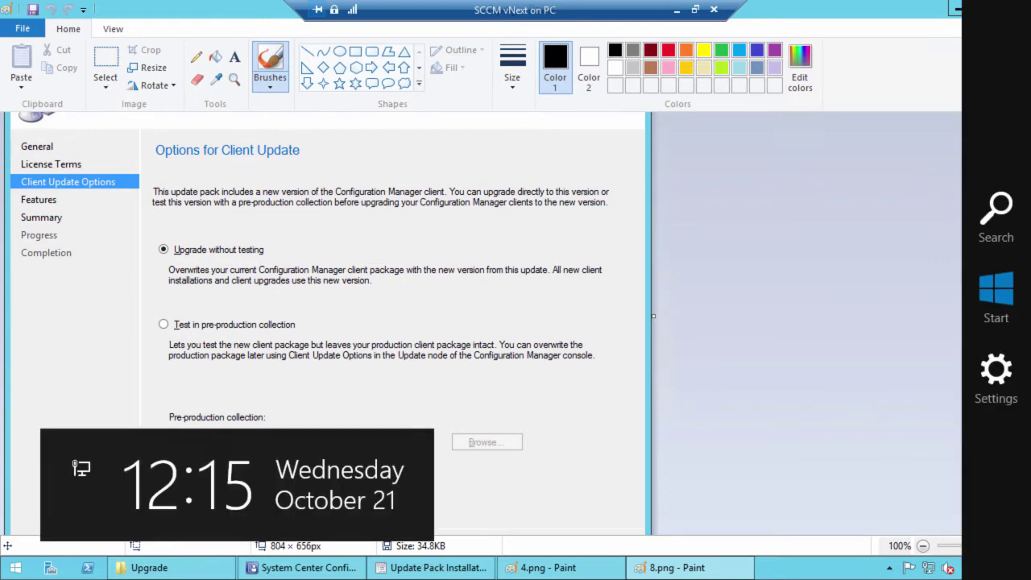
{"action": "key", "text": "Escape"}
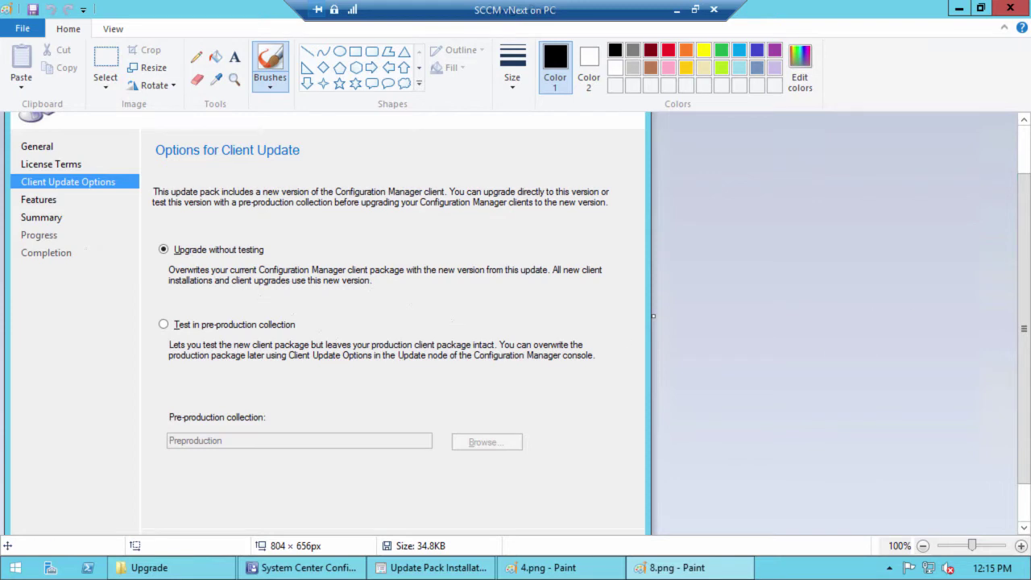
{"action": "scroll", "coordinate": [1020, 274], "scroll_direction": "down", "scroll_amount": 2}
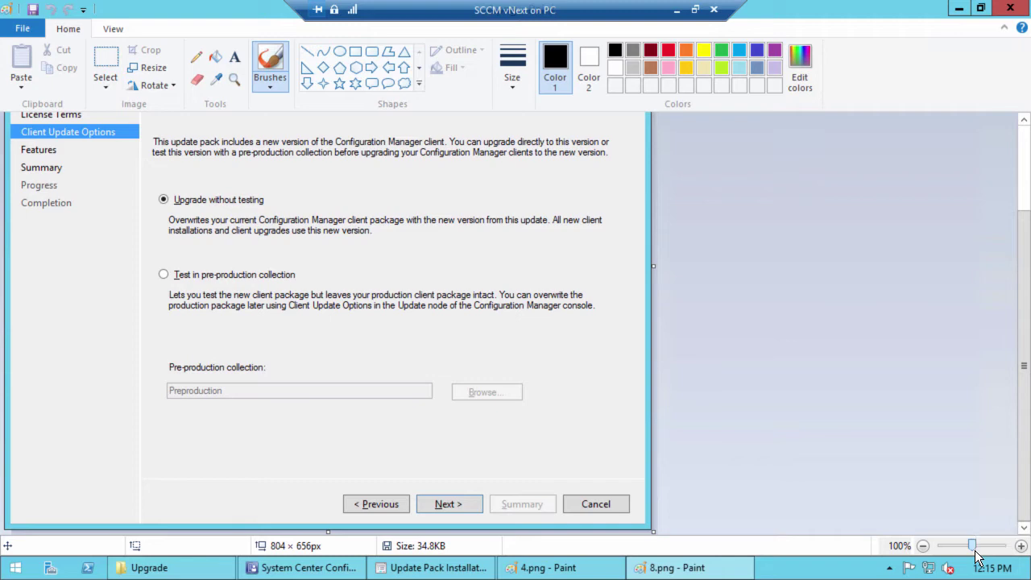
{"action": "left_click", "coordinate": [1010, 8]}
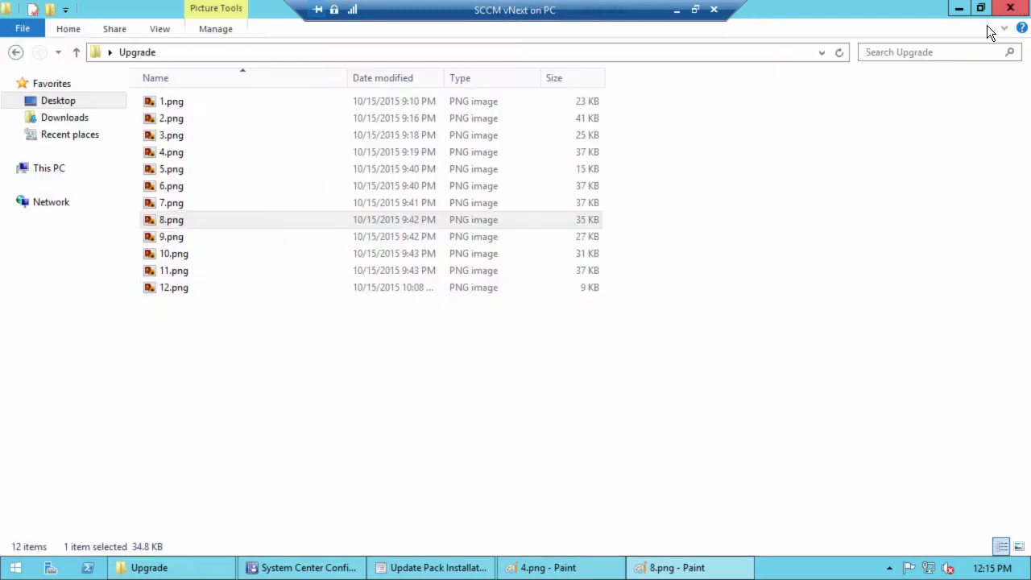
- Open 9.png from the Upgrade folder, draw a question mark in the wizard's features list, and close the image without saving
{"action": "double_click", "coordinate": [202, 236]}
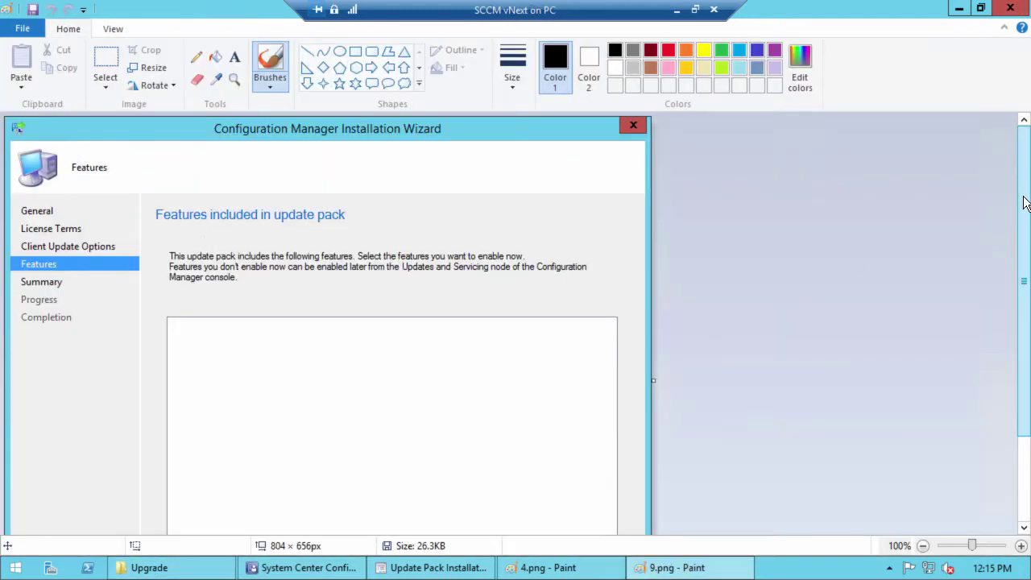
{"action": "left_click_drag", "start_coordinate": [1022, 201], "coordinate": [1022, 257]}
{"action": "mouse_move", "coordinate": [232, 268]}
{"action": "left_mouse_down"}
{"action": "mouse_move", "coordinate": [288, 278]}
{"action": "mouse_move", "coordinate": [253, 353]}
{"action": "left_mouse_up"}
{"action": "left_click", "coordinate": [250, 376]}
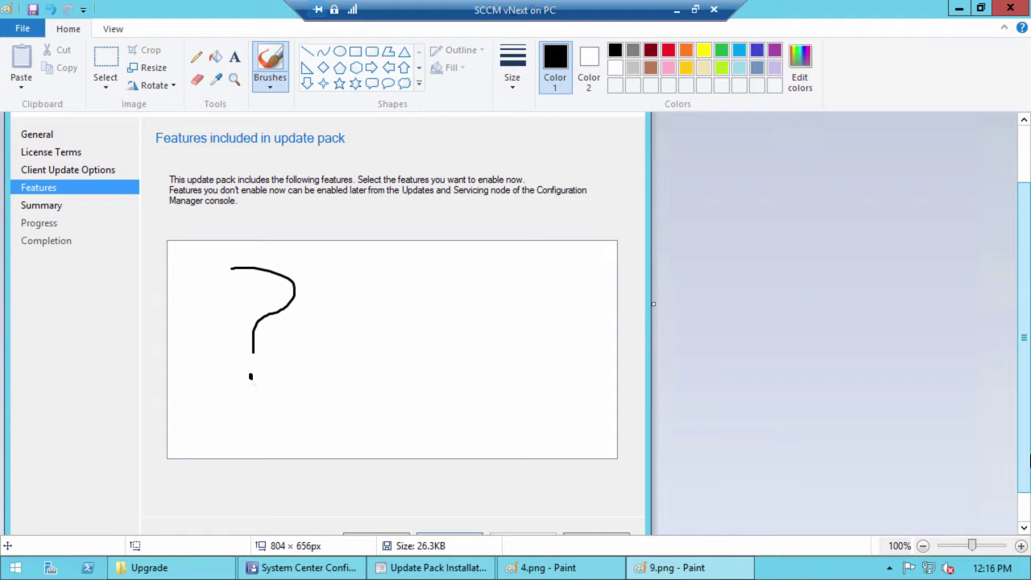
{"action": "left_click", "coordinate": [1011, 8]}
{"action": "left_click", "coordinate": [556, 303]}
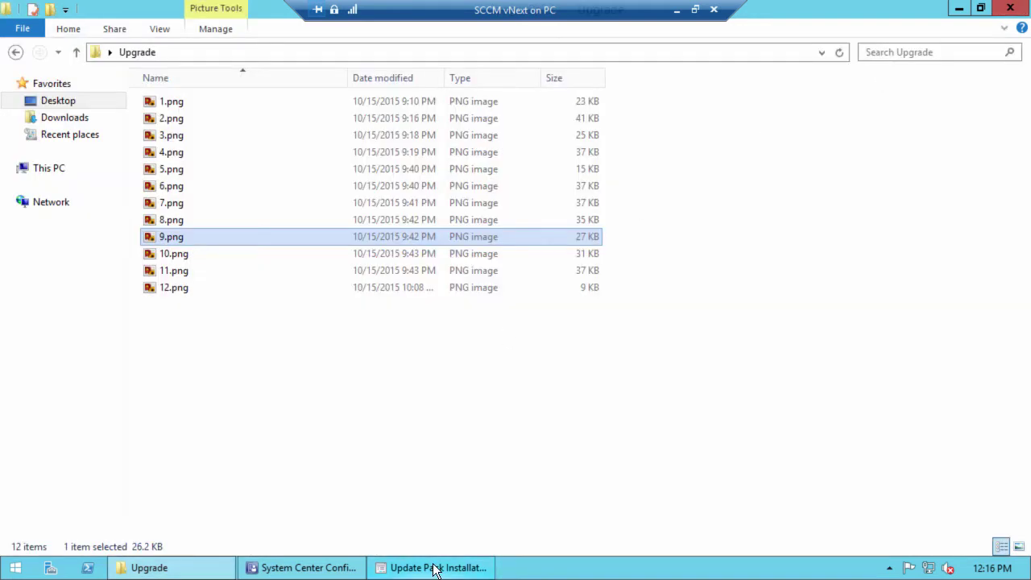
- Open 10.png from the Upgrade folder, review the wizard's Summary page of installation settings, and close the image
{"action": "left_click", "coordinate": [172, 255]}
{"action": "double_click", "coordinate": [172, 253]}
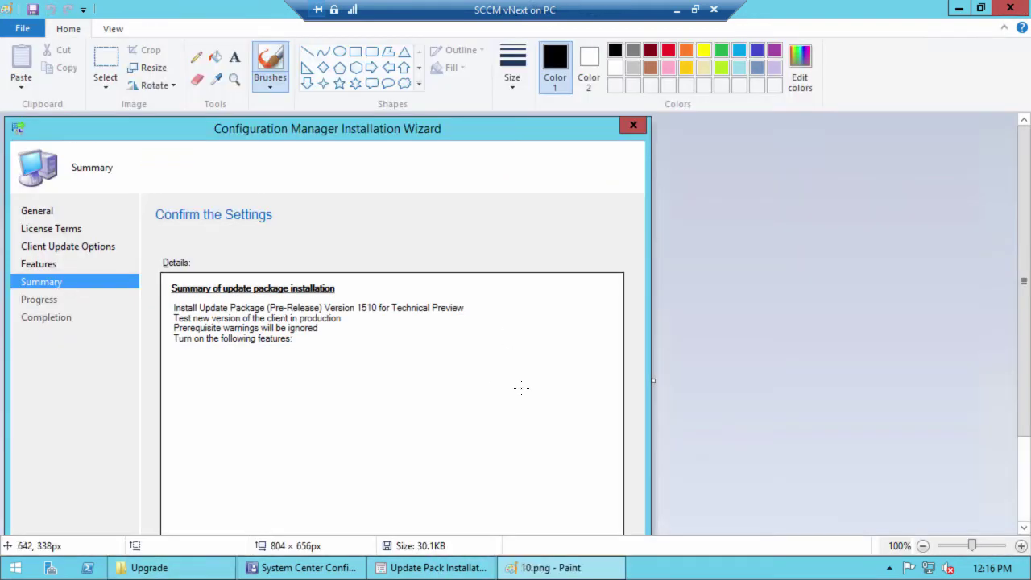
{"action": "scroll", "coordinate": [1029, 298], "scroll_direction": "down", "scroll_amount": 2}
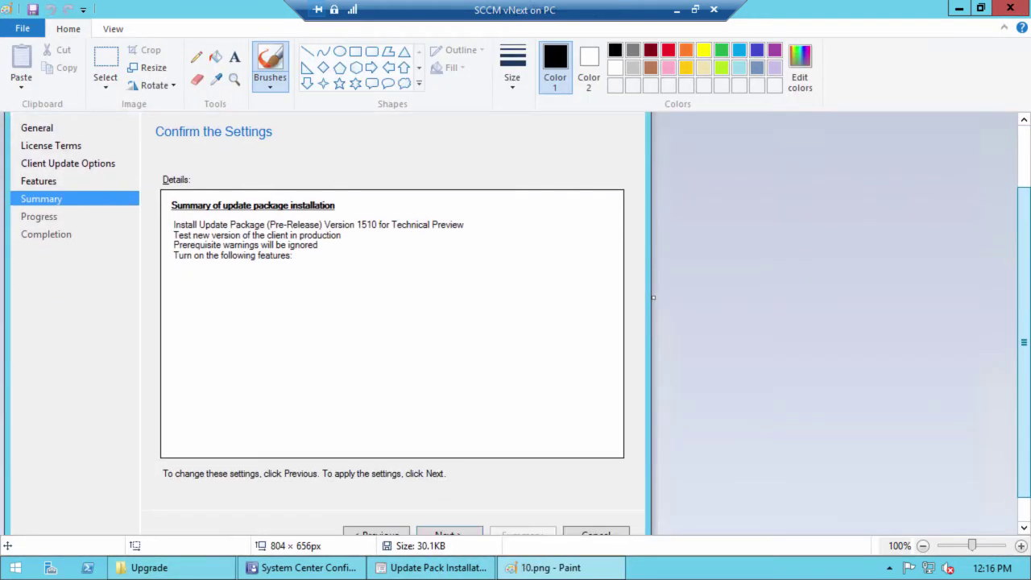
{"action": "scroll", "coordinate": [1029, 298], "scroll_direction": "up", "scroll_amount": 2}
{"action": "left_click", "coordinate": [1011, 8]}
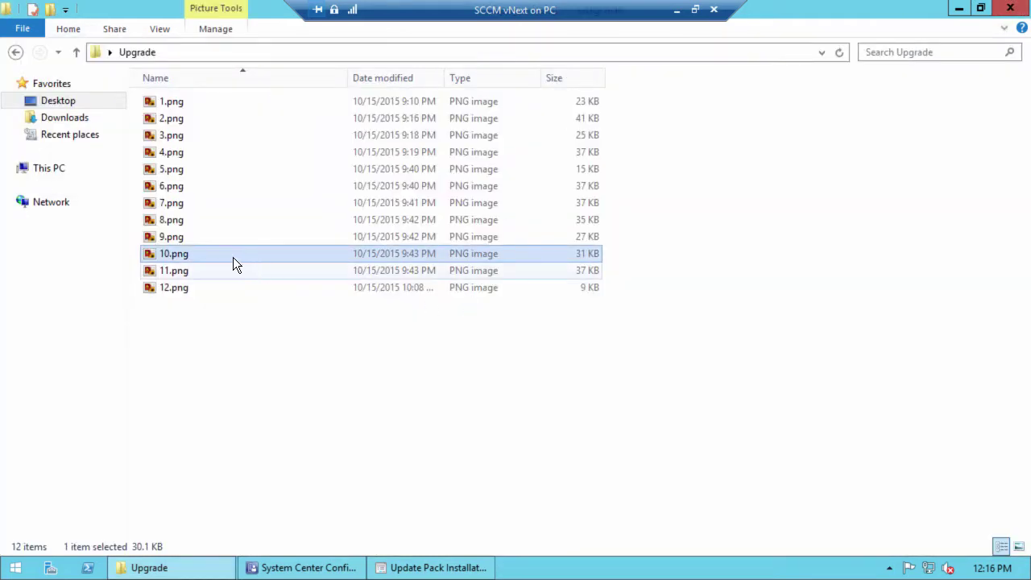
- Open 11.png from the Upgrade folder, review the wizard's Completion page, and close the image
{"action": "double_click", "coordinate": [195, 271]}
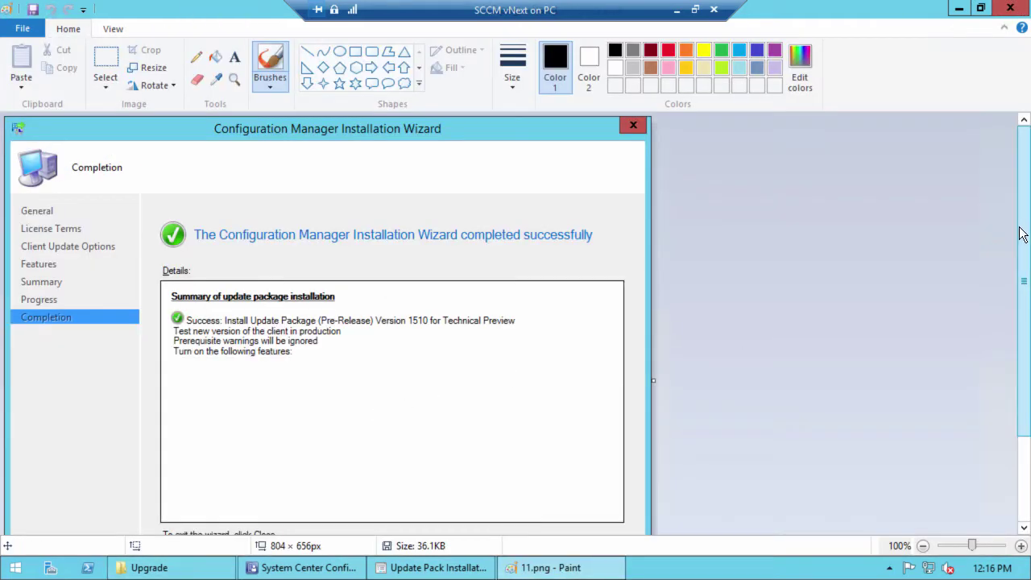
{"action": "scroll", "coordinate": [1022, 241], "scroll_direction": "down", "scroll_amount": 2}
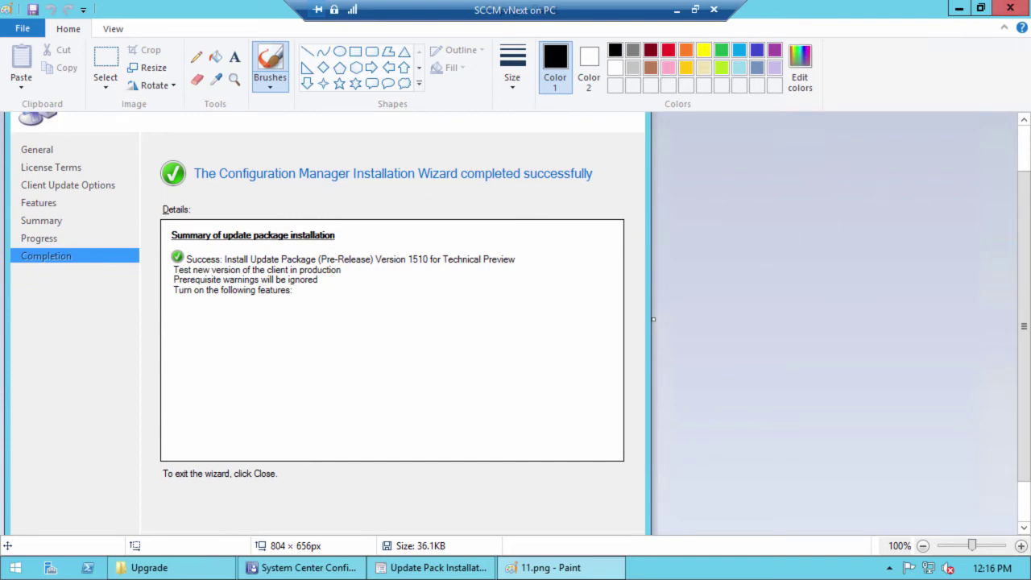
{"action": "left_click", "coordinate": [1010, 8]}
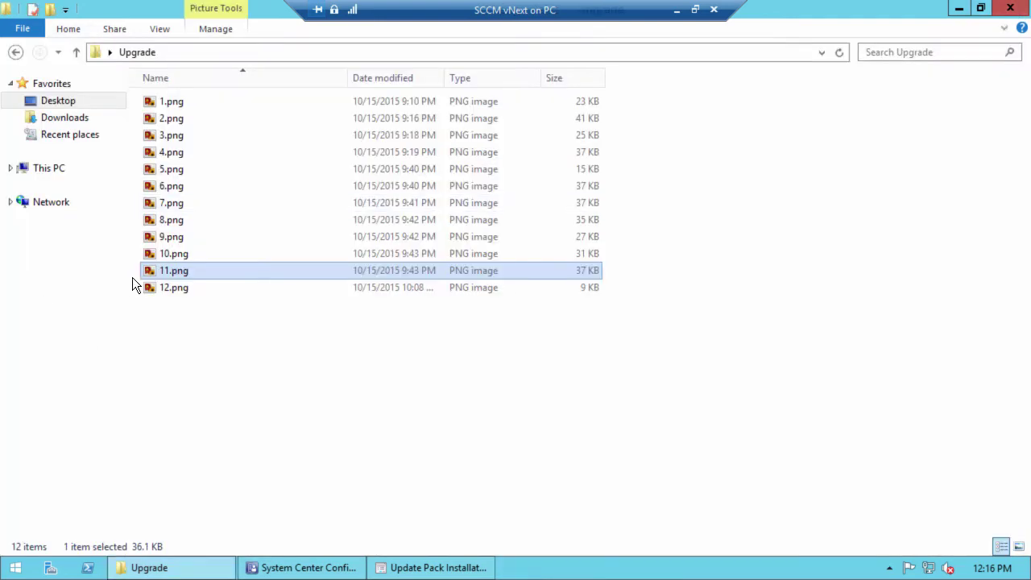
- Open 12.png from the Upgrade folder, read the Configuration Manager message about the new console version, and close the image
{"action": "double_click", "coordinate": [185, 288]}
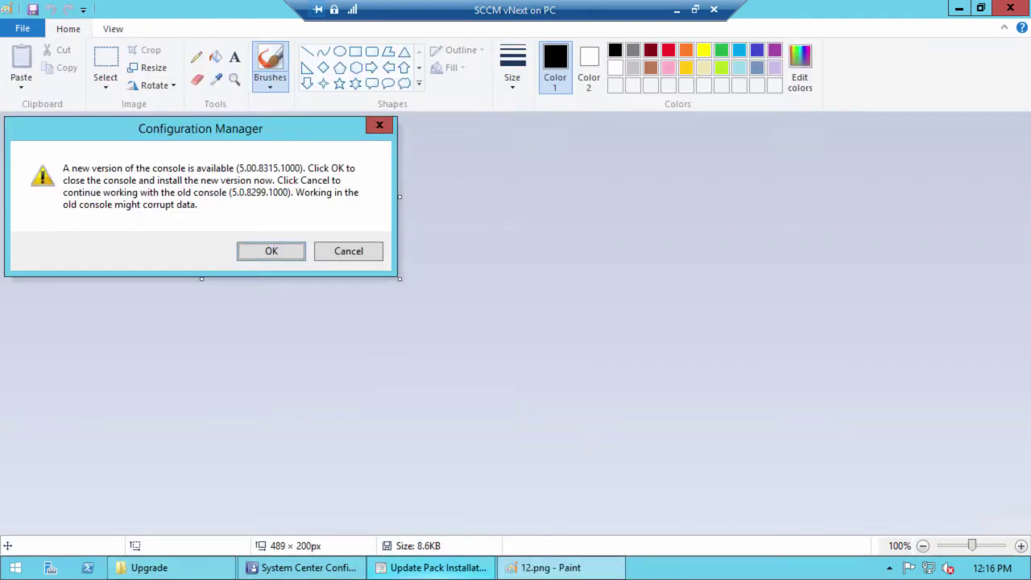
{"action": "mouse_move", "coordinate": [438, 567]}
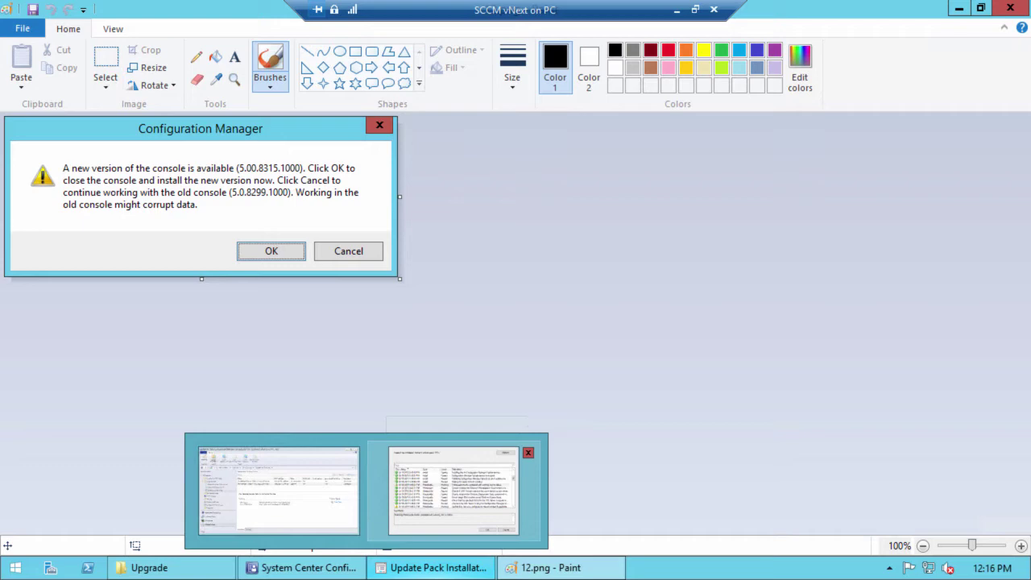
{"action": "left_click", "coordinate": [1011, 8]}
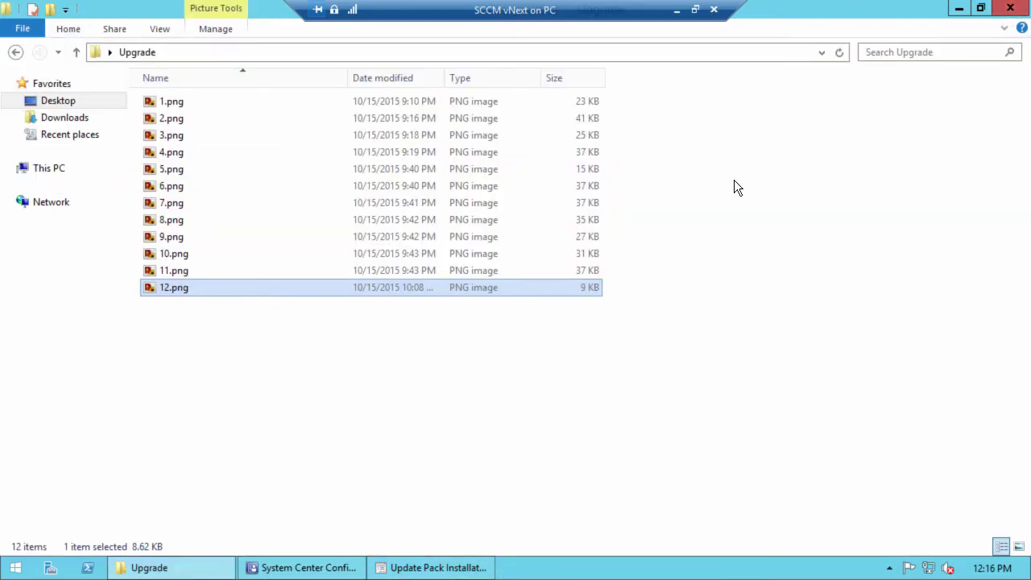
- Cancel out of the Update Pack Installation Status dialog and close the Upgrade folder window
{"action": "left_click", "coordinate": [435, 568]}
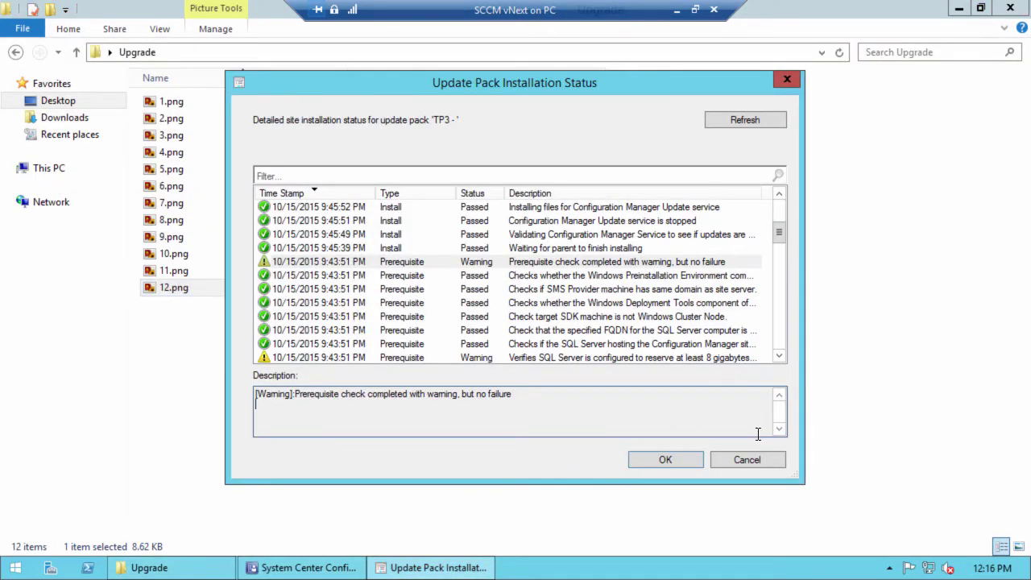
{"action": "left_click", "coordinate": [746, 460]}
{"action": "left_click", "coordinate": [1011, 8]}
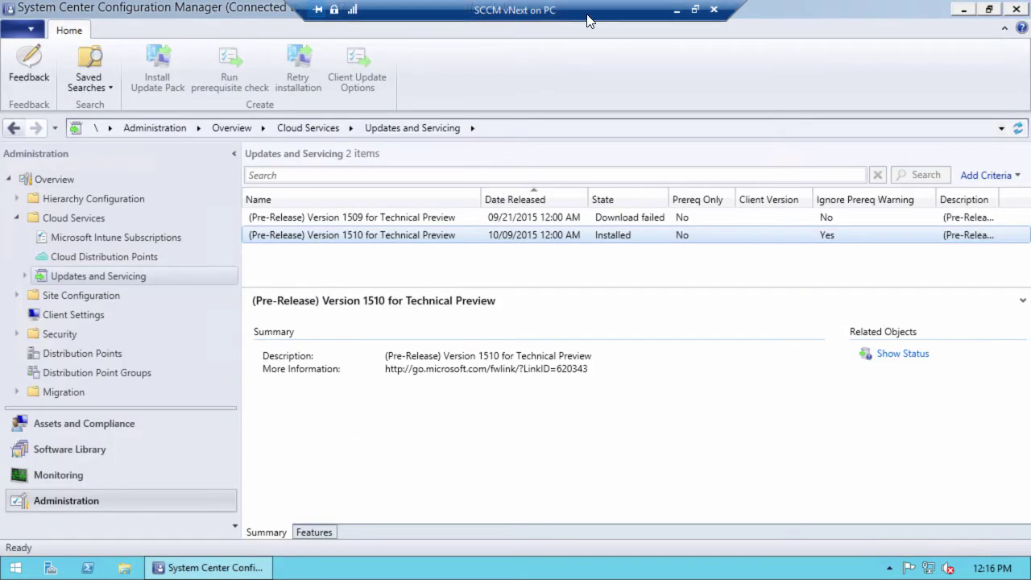
- Switch to the SCCM Technical Preview presentation in PowerPoint, present slides 9 to 11 from Site upgrade onward, and end the slide show
{"action": "left_click", "coordinate": [676, 12]}
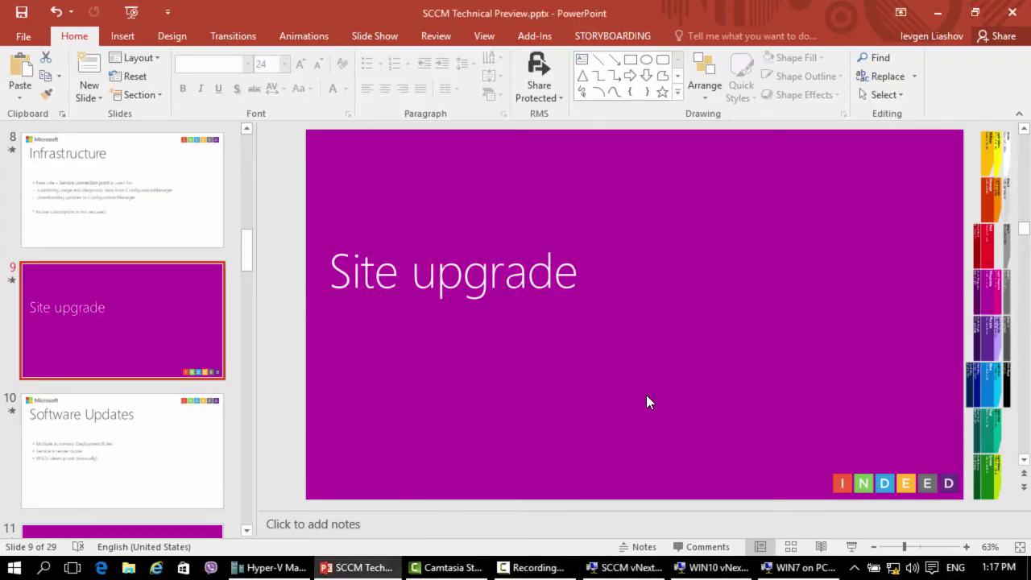
{"action": "key", "text": "shift+F5"}
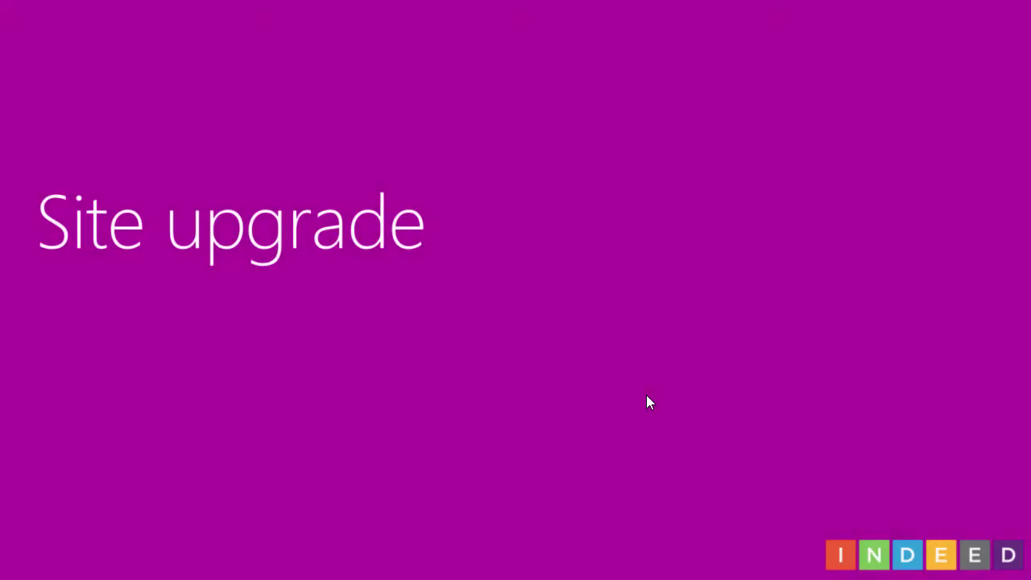
{"action": "key", "text": "Right"}
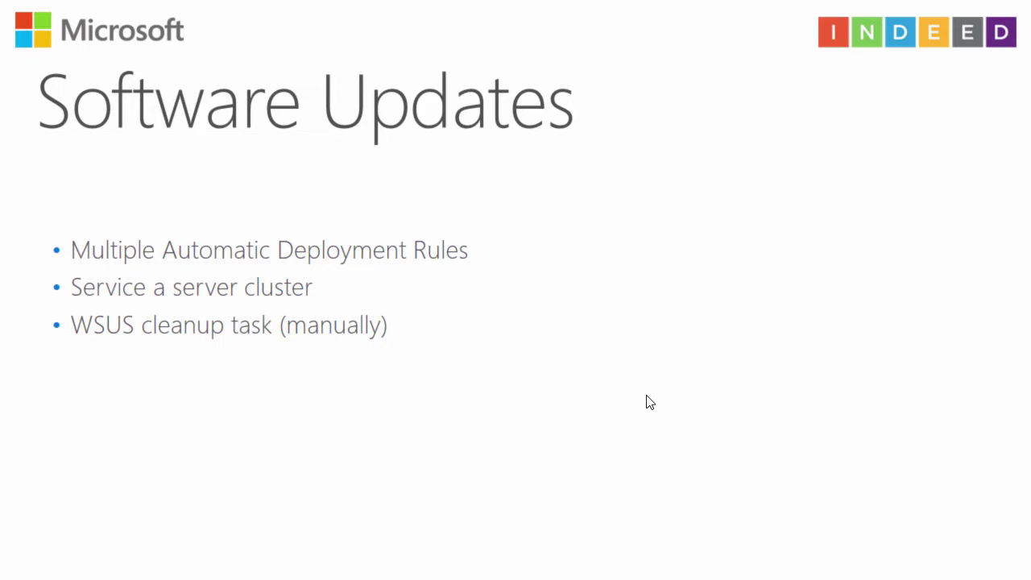
{"action": "left_click", "coordinate": [647, 396]}
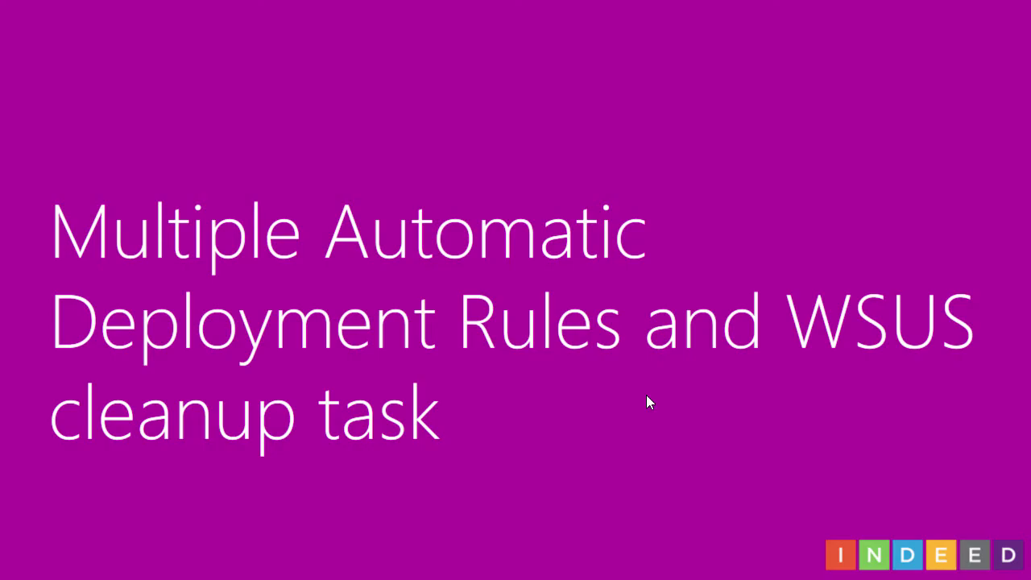
{"action": "key", "text": "Escape"}
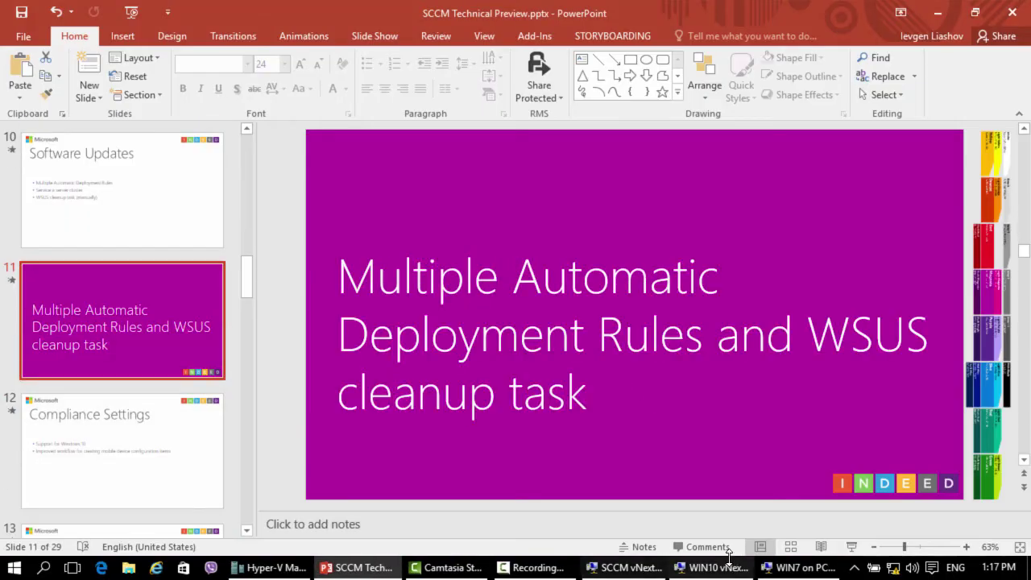
- Switch to the SCCM vNext remote session and select the Office 2016 rule among the Software Library's Automatic Deployment Rules
{"action": "left_click", "coordinate": [632, 568]}
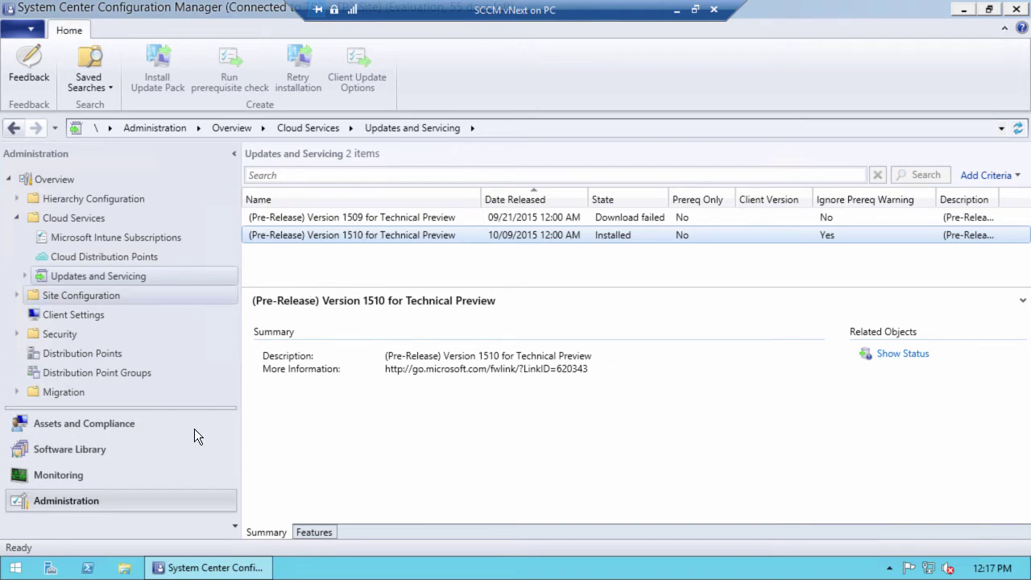
{"action": "left_click", "coordinate": [114, 449]}
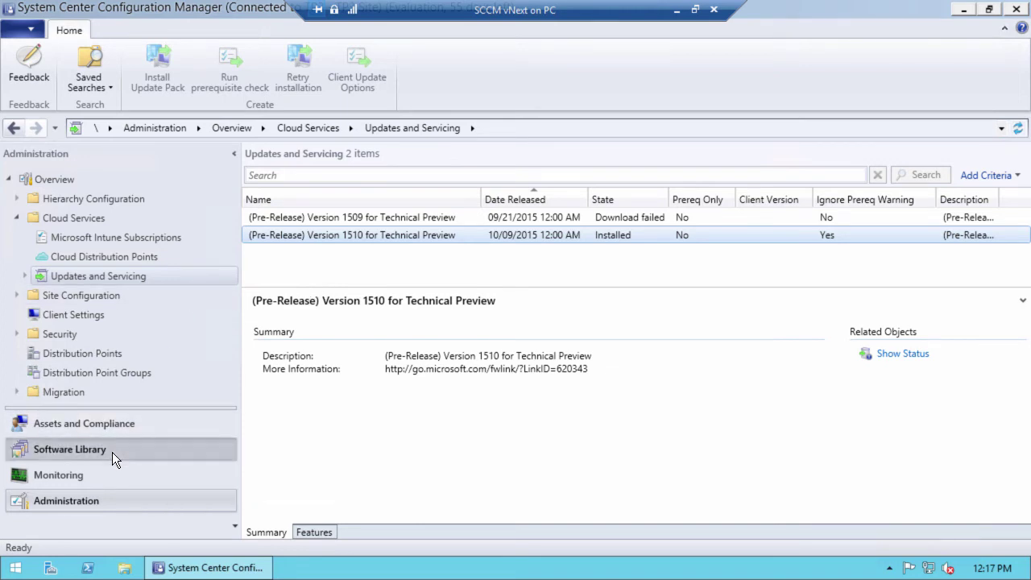
{"action": "left_click", "coordinate": [16, 217]}
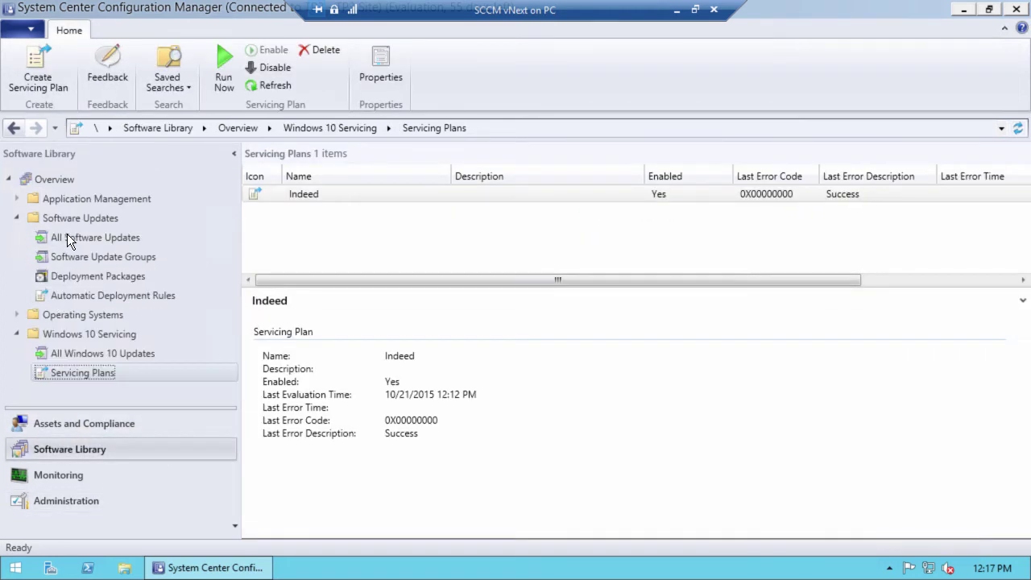
{"action": "left_click", "coordinate": [119, 296]}
{"action": "left_click_drag", "start_coordinate": [461, 288], "coordinate": [461, 312]}
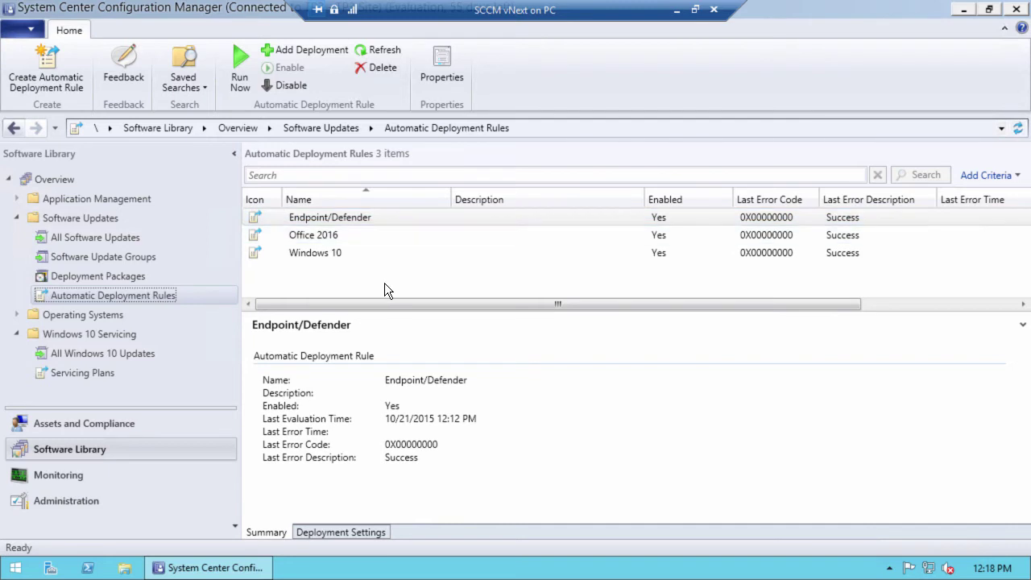
{"action": "left_click", "coordinate": [320, 219]}
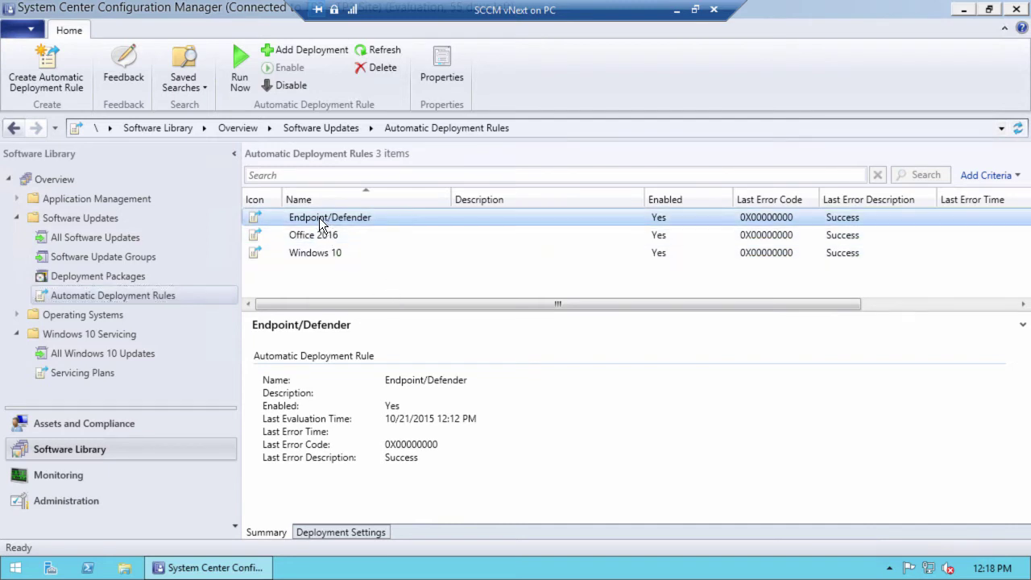
{"action": "left_click", "coordinate": [330, 236]}
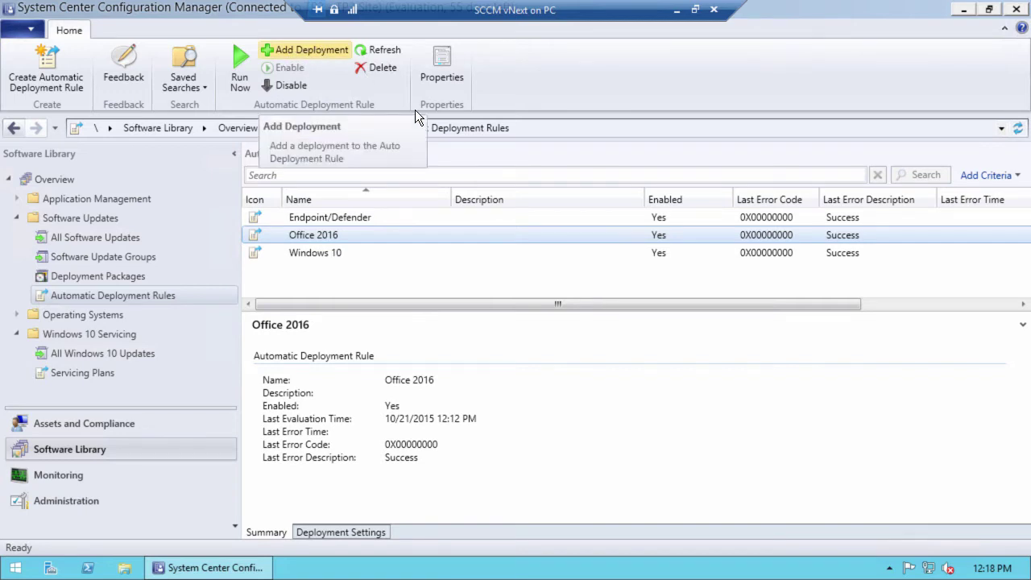
- Start adding a deployment to the Office 2016 rule and choose the Preproduction device collection as its target
{"action": "left_click", "coordinate": [323, 50]}
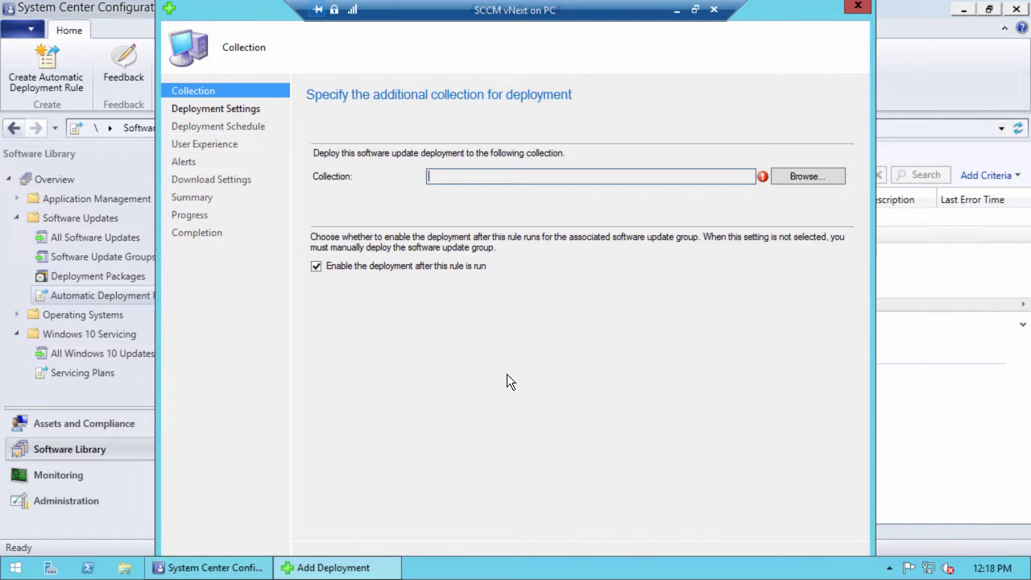
{"action": "left_click", "coordinate": [829, 175]}
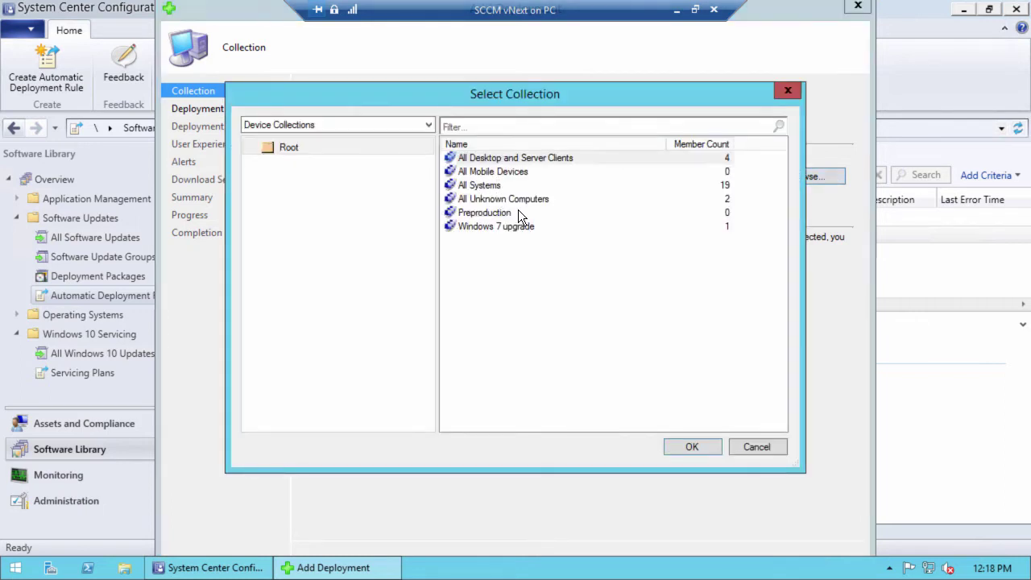
{"action": "left_click", "coordinate": [514, 199]}
{"action": "left_click", "coordinate": [512, 213]}
{"action": "left_click", "coordinate": [698, 447]}
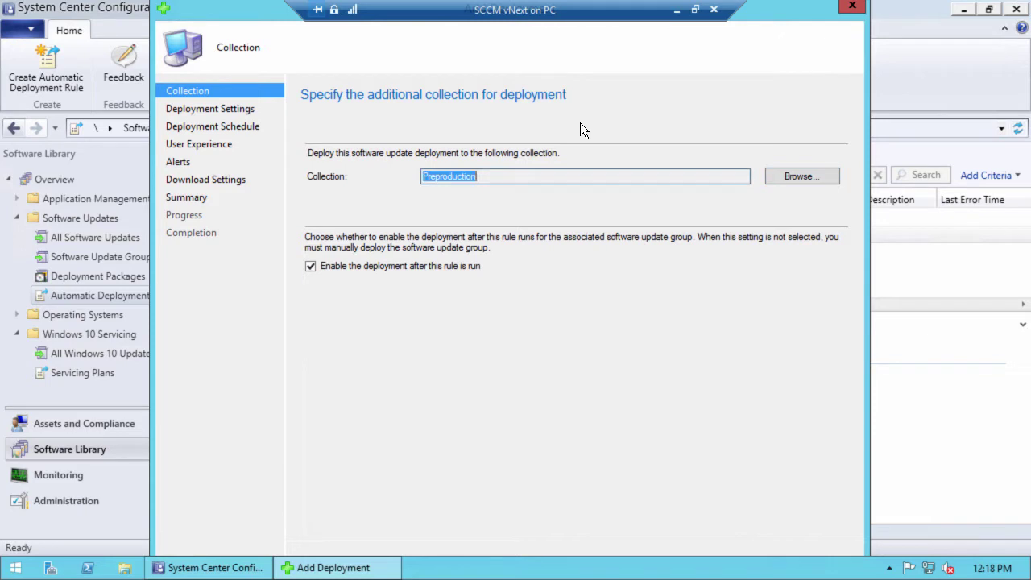
- Review the Add Deployment wizard's pages from Deployment Settings through Download Settings, and close the wizard without creating the deployment
{"action": "key", "text": "Return"}
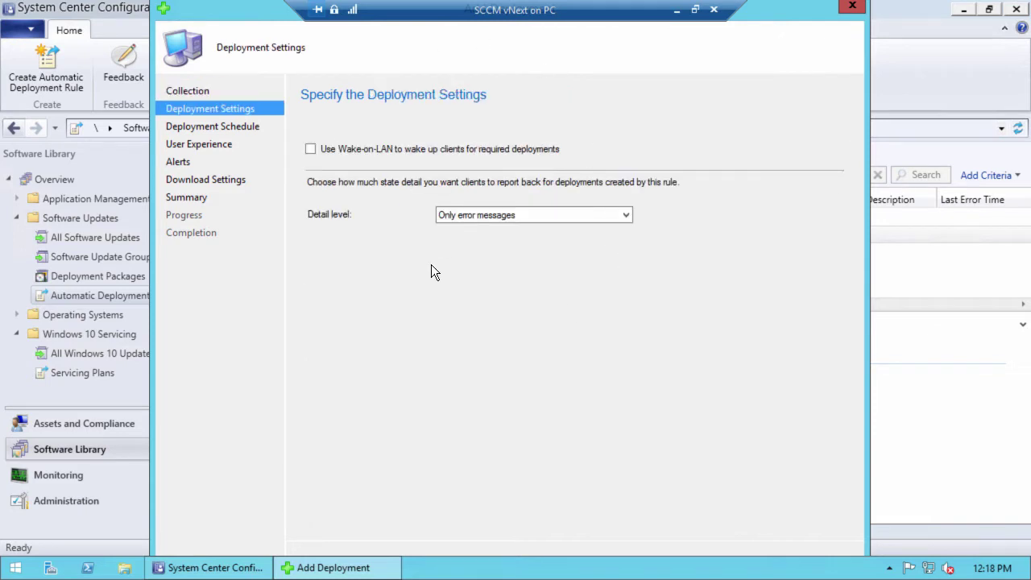
{"action": "key", "text": "Return"}
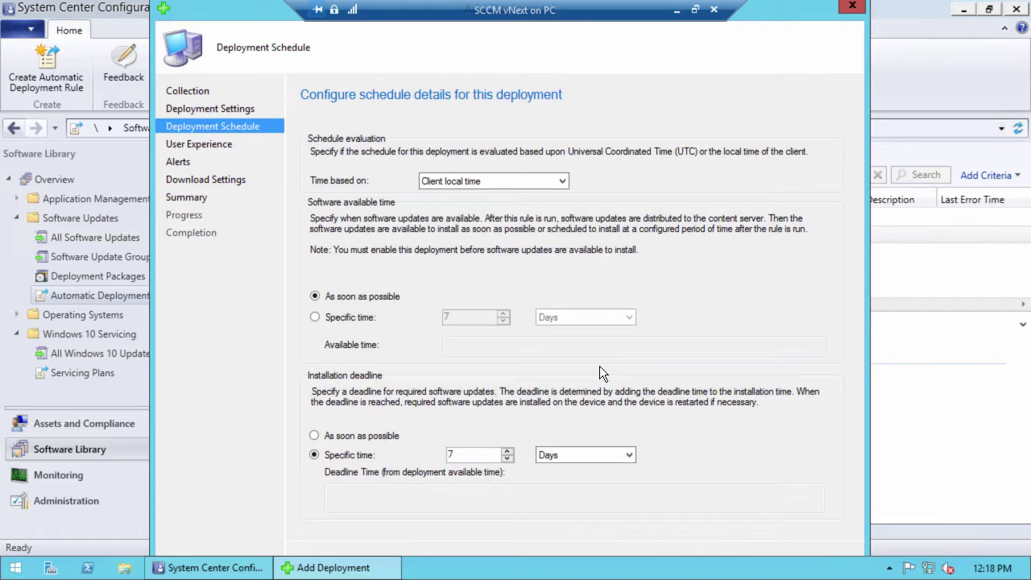
{"action": "key", "text": "Return"}
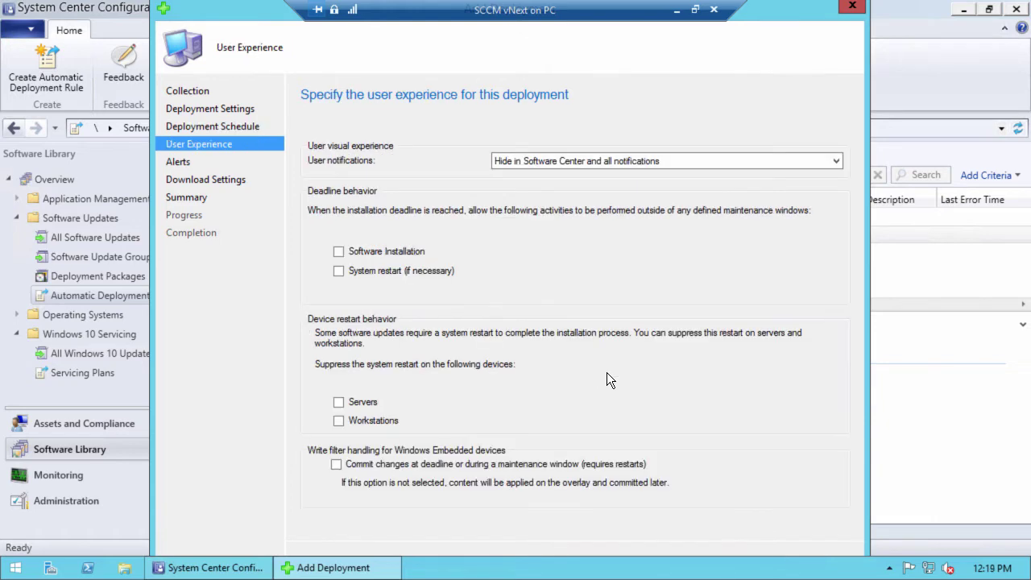
{"action": "key", "text": "Return"}
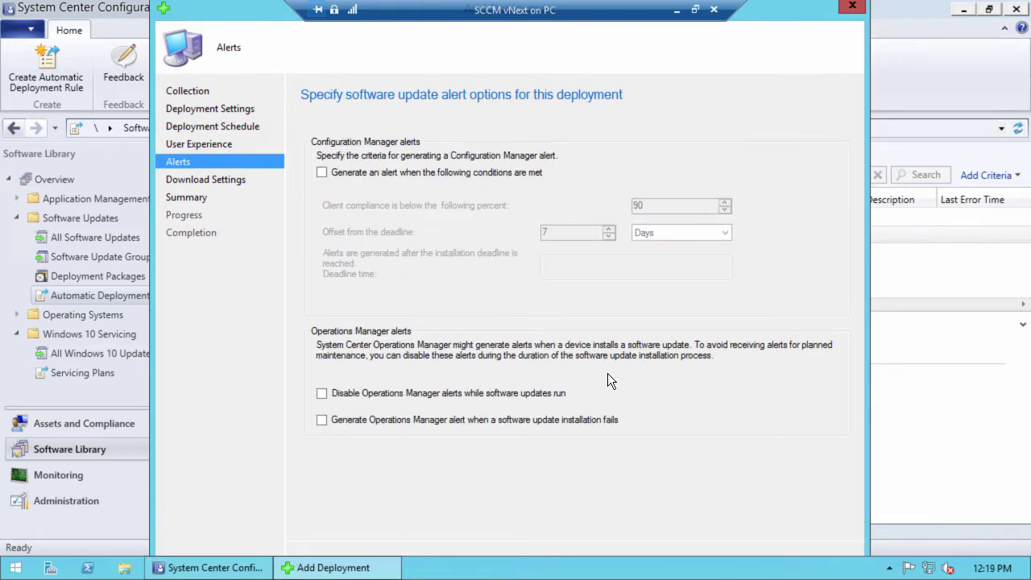
{"action": "key", "text": "Return"}
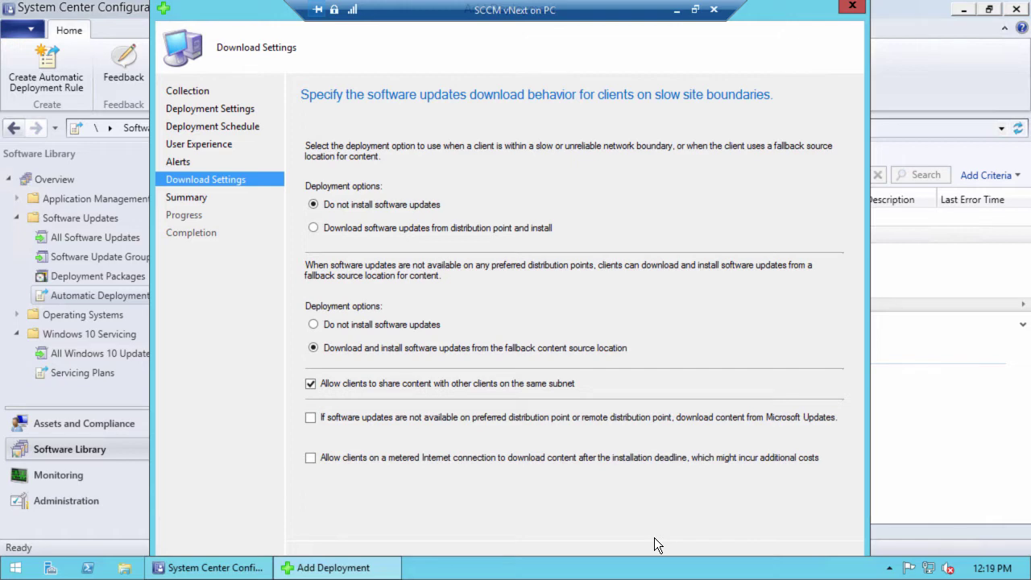
{"action": "left_click", "coordinate": [852, 6]}
{"action": "left_click", "coordinate": [548, 343]}
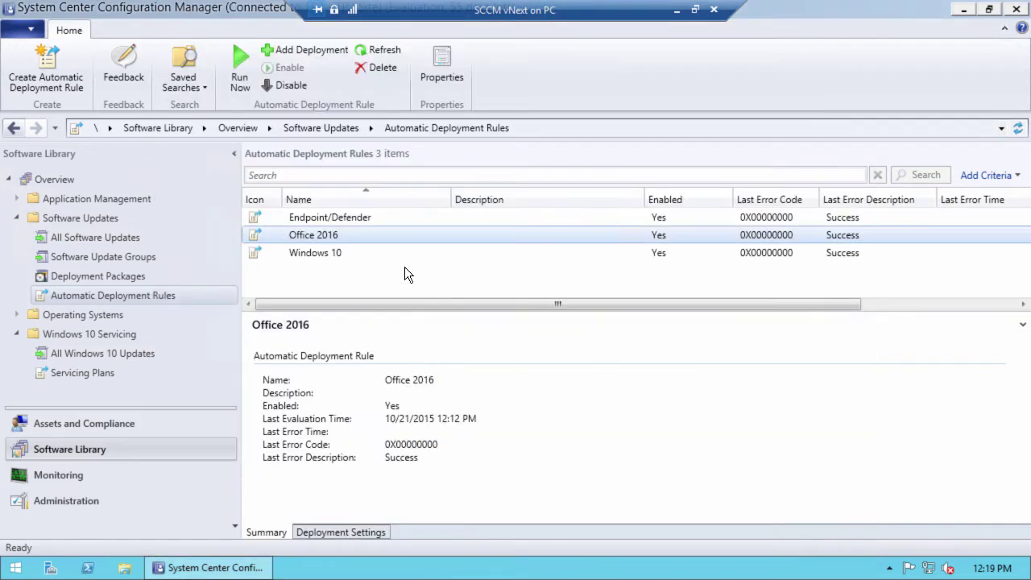
- Review the Office 2016 rule's update criteria, deployment settings and deployment package in its properties, and close them without changes
{"action": "left_click", "coordinate": [435, 82]}
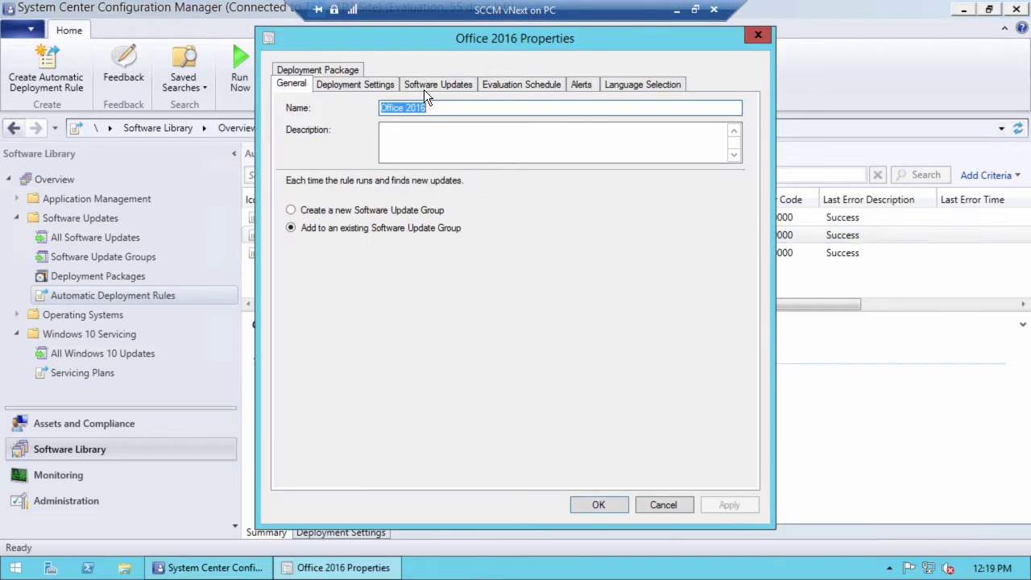
{"action": "left_click", "coordinate": [423, 88]}
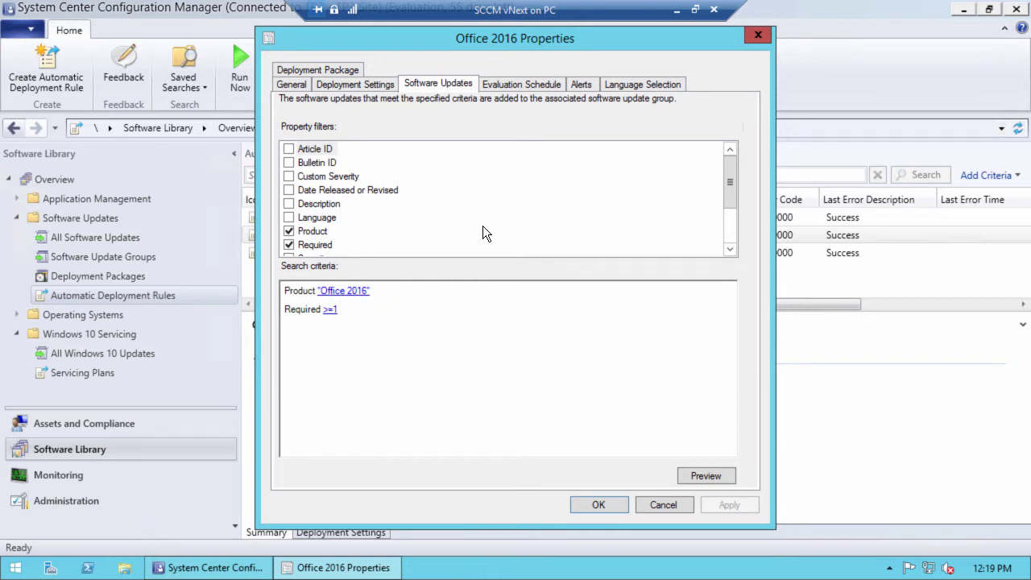
{"action": "left_click", "coordinate": [363, 87]}
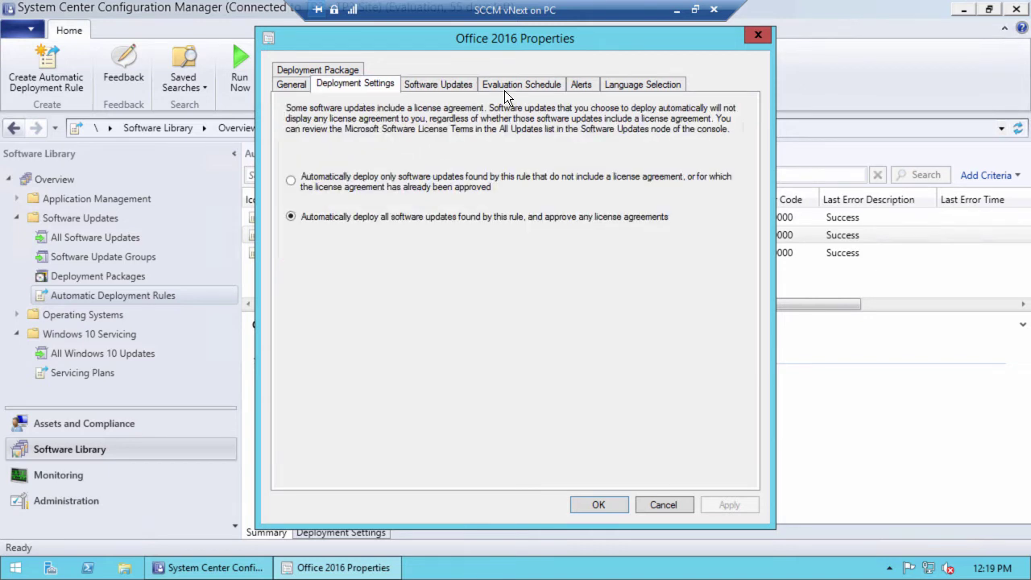
{"action": "left_click", "coordinate": [319, 71]}
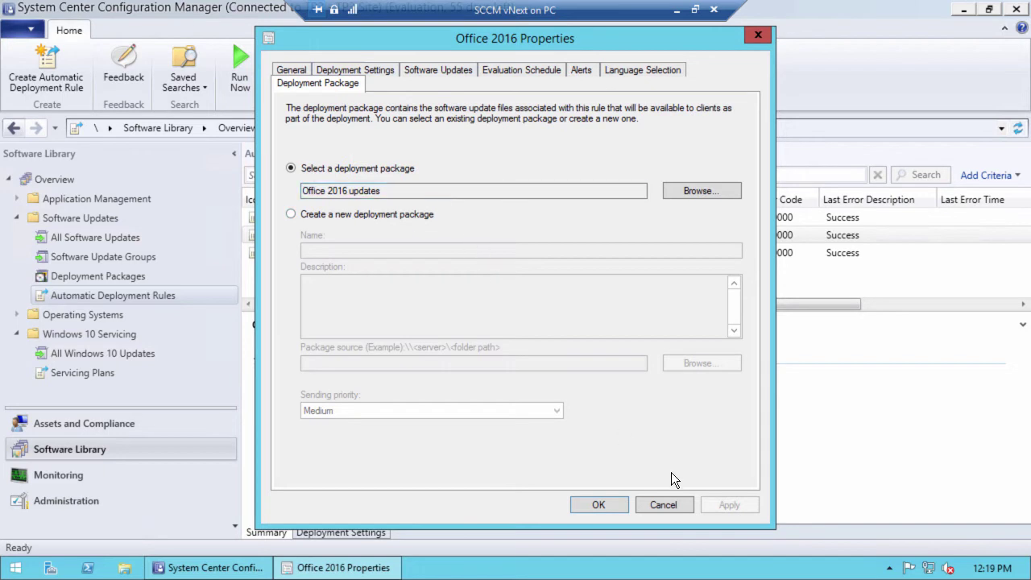
{"action": "left_click", "coordinate": [662, 505]}
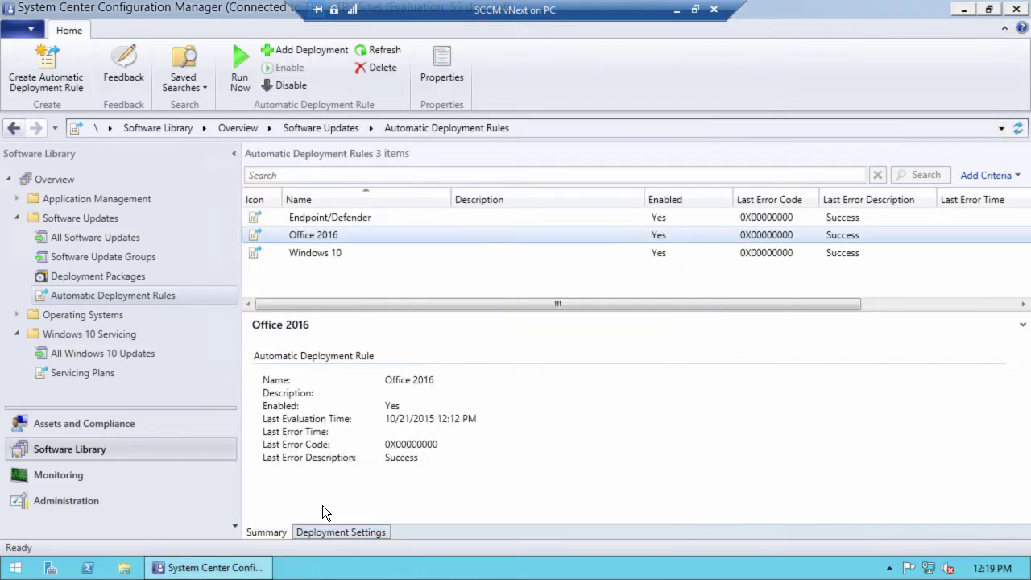
- Open the Software Update Point component properties for the TP3 site under Administration's Site Configuration
{"action": "left_click", "coordinate": [83, 500]}
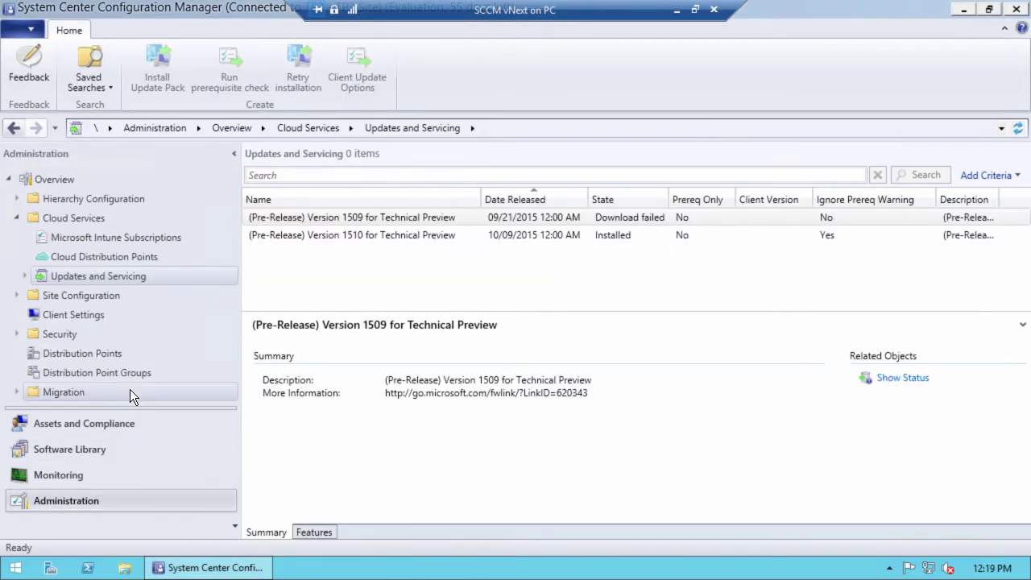
{"action": "left_click", "coordinate": [17, 295]}
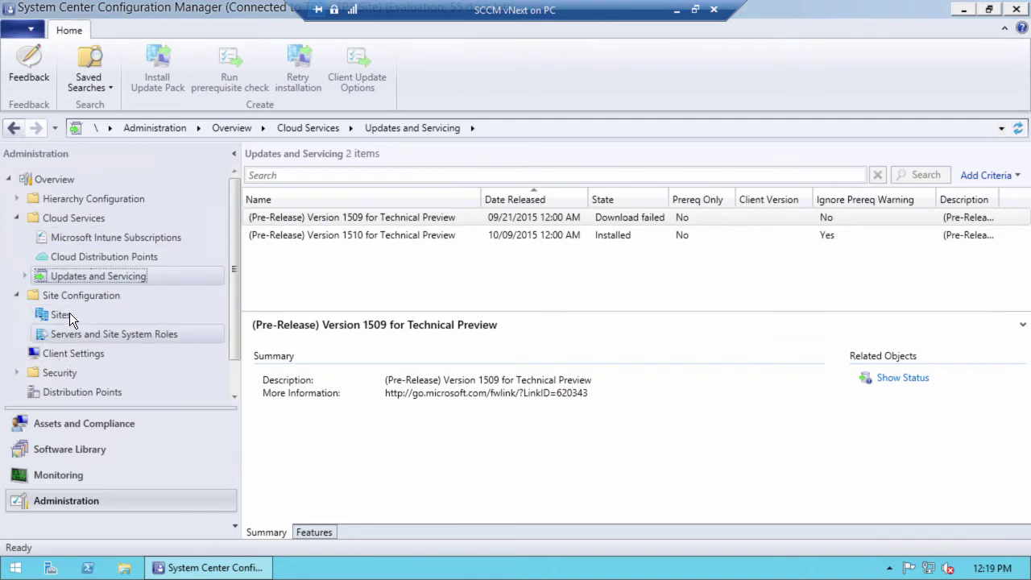
{"action": "left_click", "coordinate": [68, 313]}
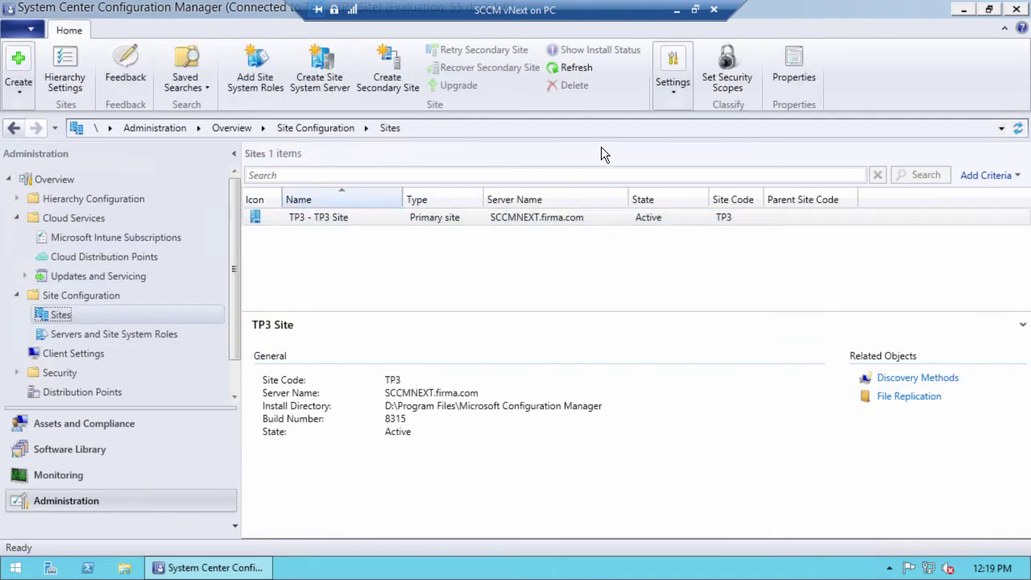
{"action": "left_click", "coordinate": [673, 66]}
{"action": "left_click", "coordinate": [693, 144]}
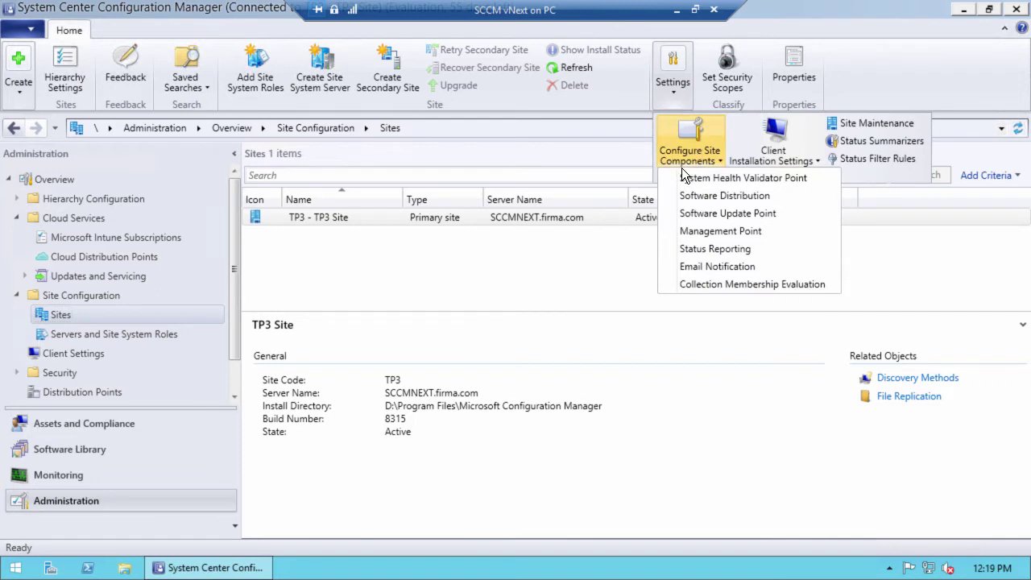
{"action": "left_click", "coordinate": [709, 216]}
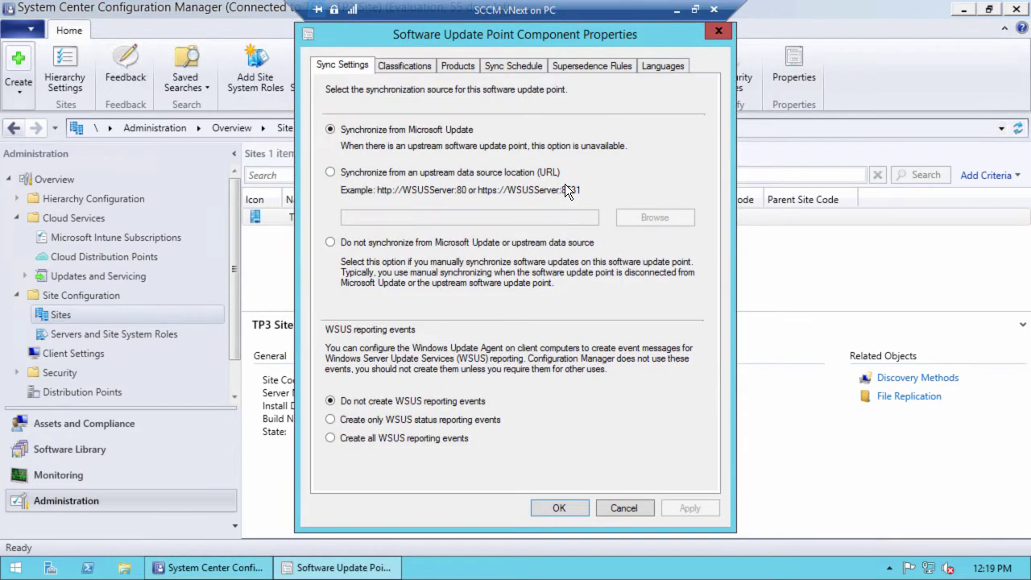
- Enable the Run WSUS cleanup wizard option in the supersedence rules, and cancel the properties without saving
{"action": "left_click", "coordinate": [588, 66]}
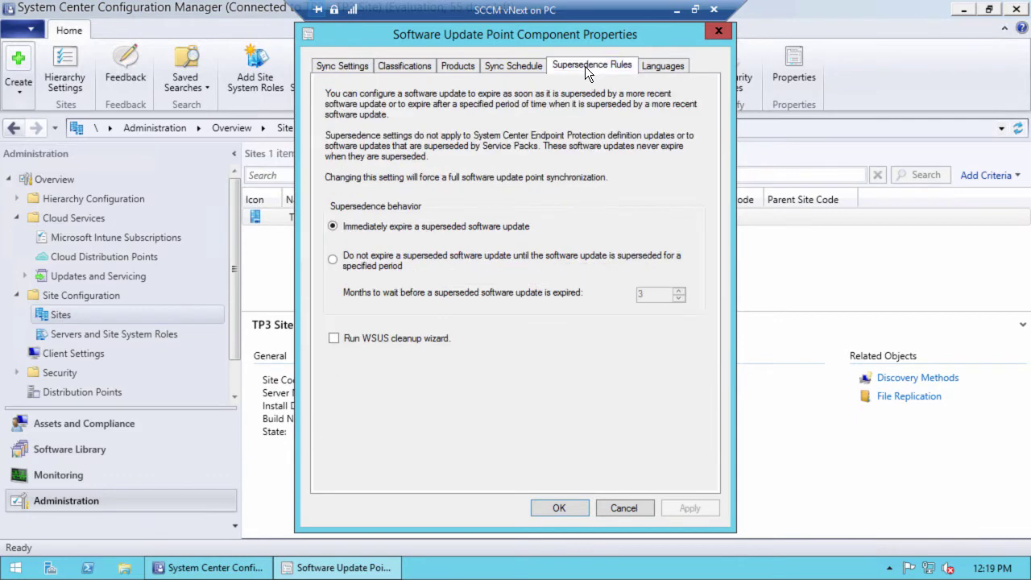
{"action": "left_click", "coordinate": [335, 339]}
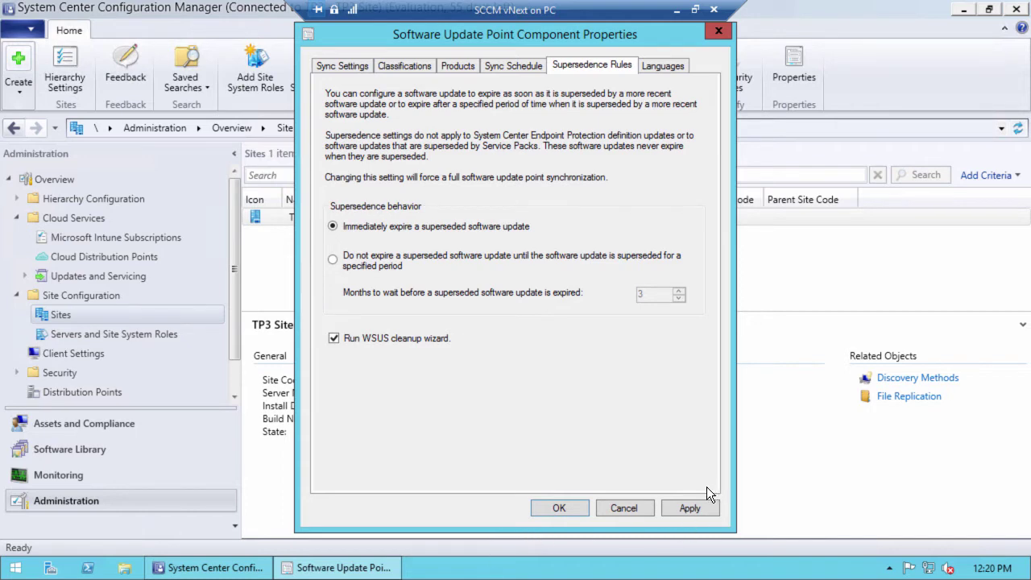
{"action": "left_click", "coordinate": [625, 509]}
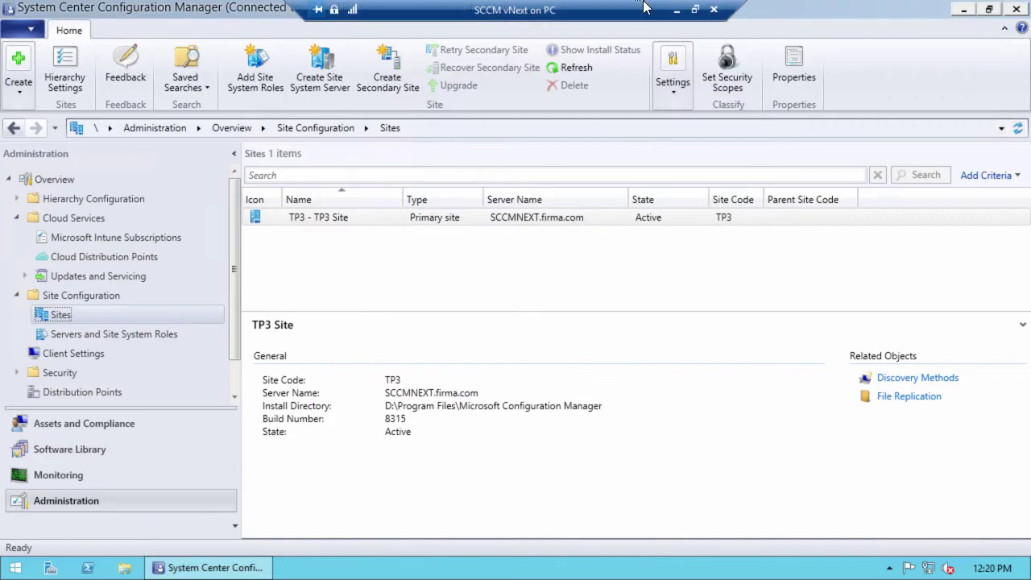
- Switch to PowerPoint, present the slides from Multiple Automatic Deployment Rules through the Software Center client slide, and end the slide show
{"action": "left_click", "coordinate": [676, 9]}
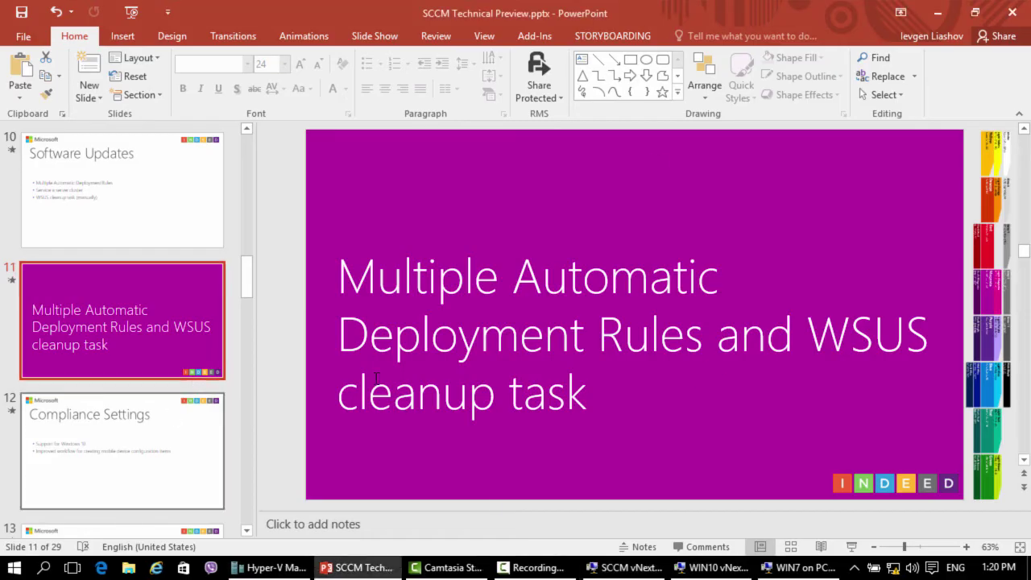
{"action": "key", "text": "shift+F5"}
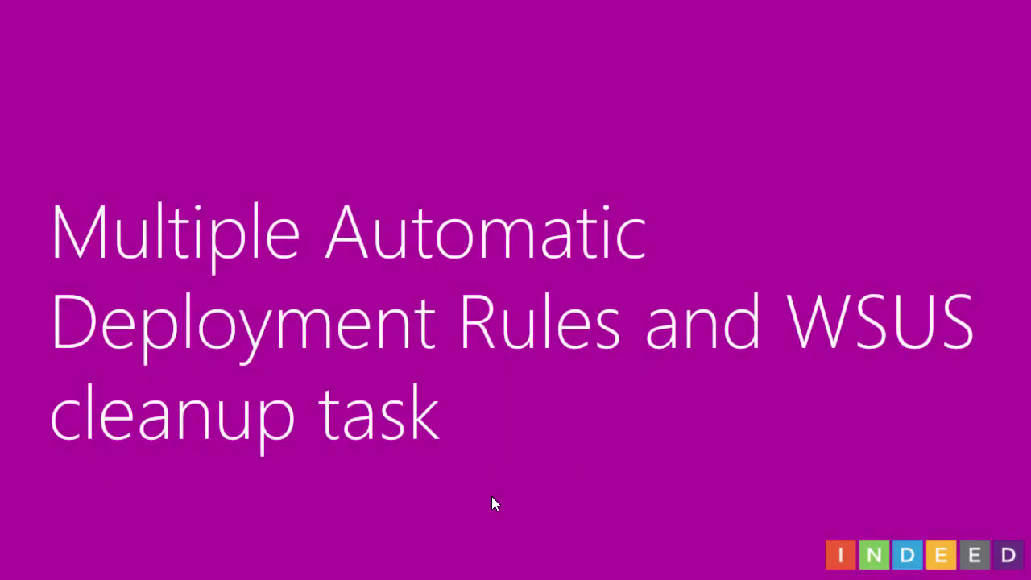
{"action": "left_click", "coordinate": [494, 503]}
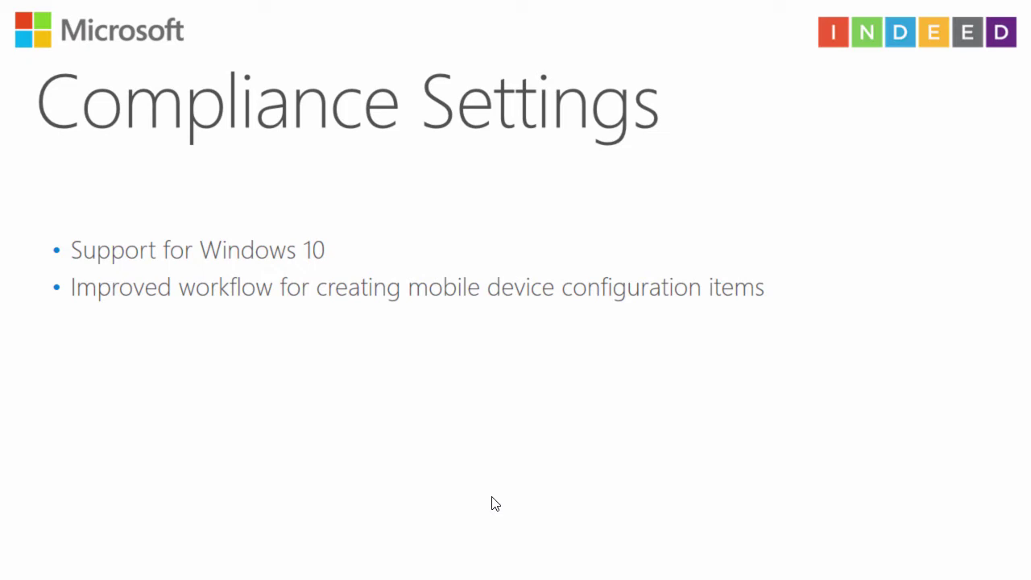
{"action": "key", "text": "Right"}
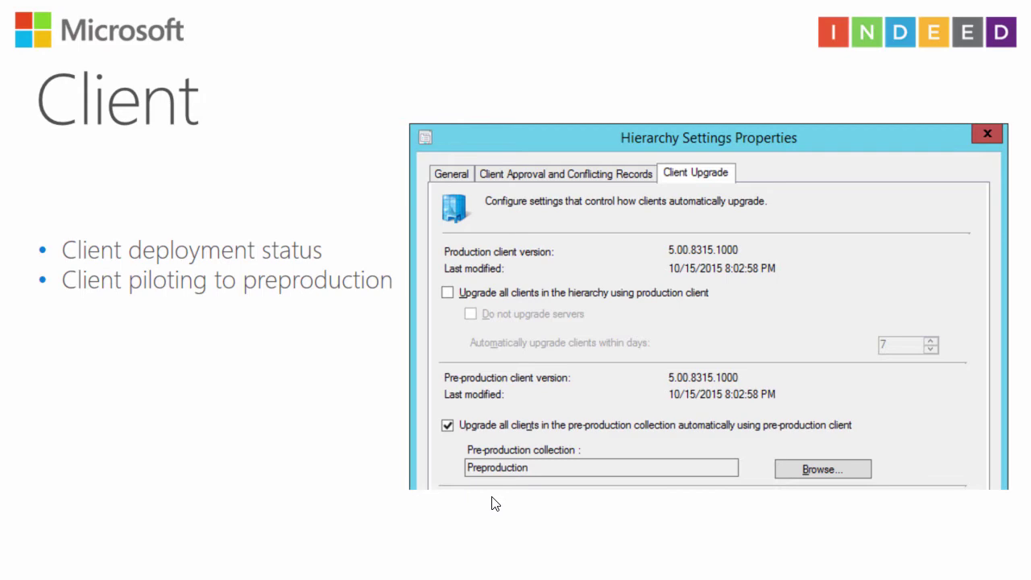
{"action": "key", "text": "Right"}
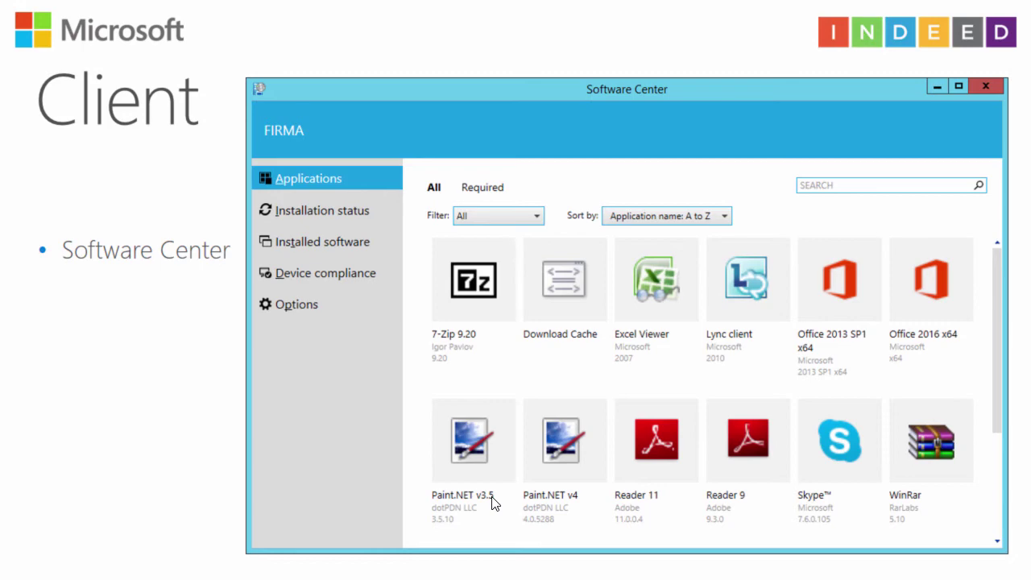
{"action": "key", "text": "Escape"}
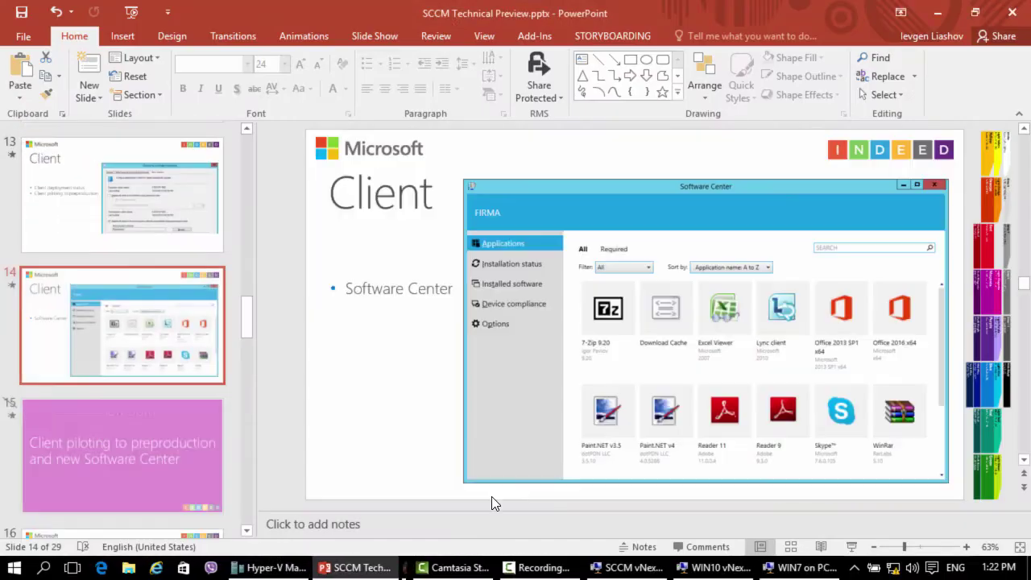
- Return to the SCCM vNext remote session and inspect the Application Catalog roles under Servers and Site System Roles
{"action": "left_click", "coordinate": [629, 569]}
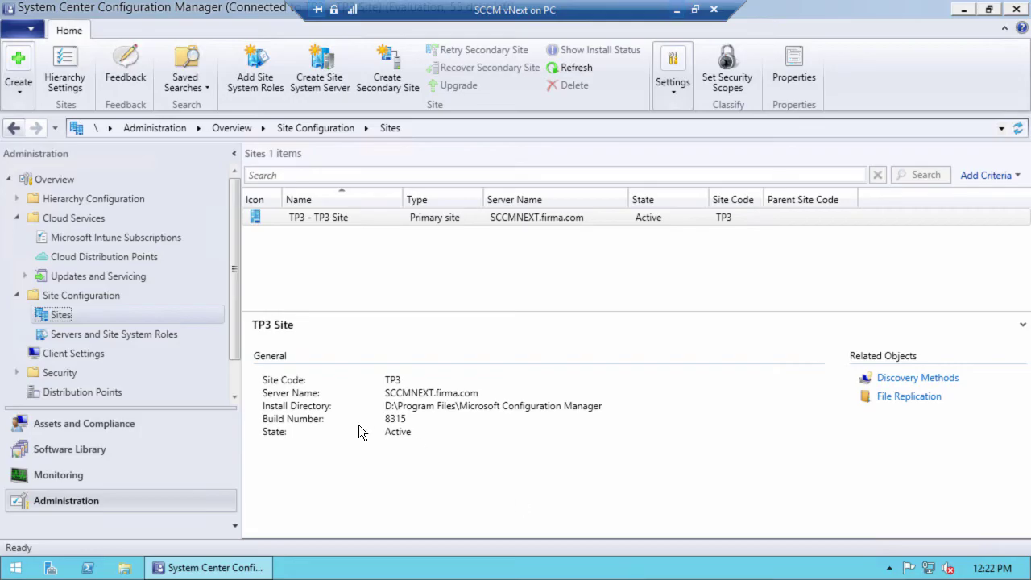
{"action": "left_click", "coordinate": [150, 335]}
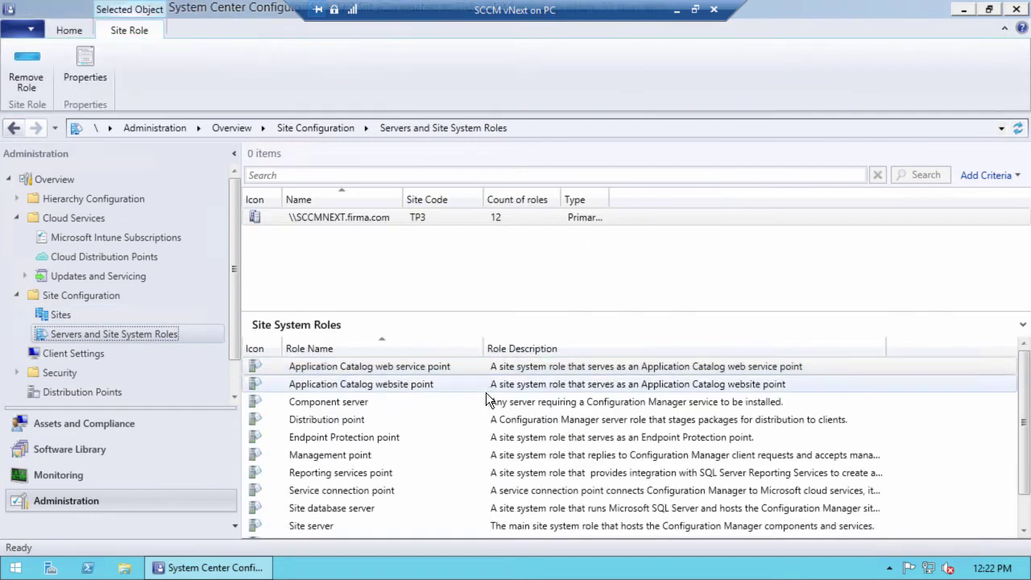
{"action": "left_click", "coordinate": [424, 369]}
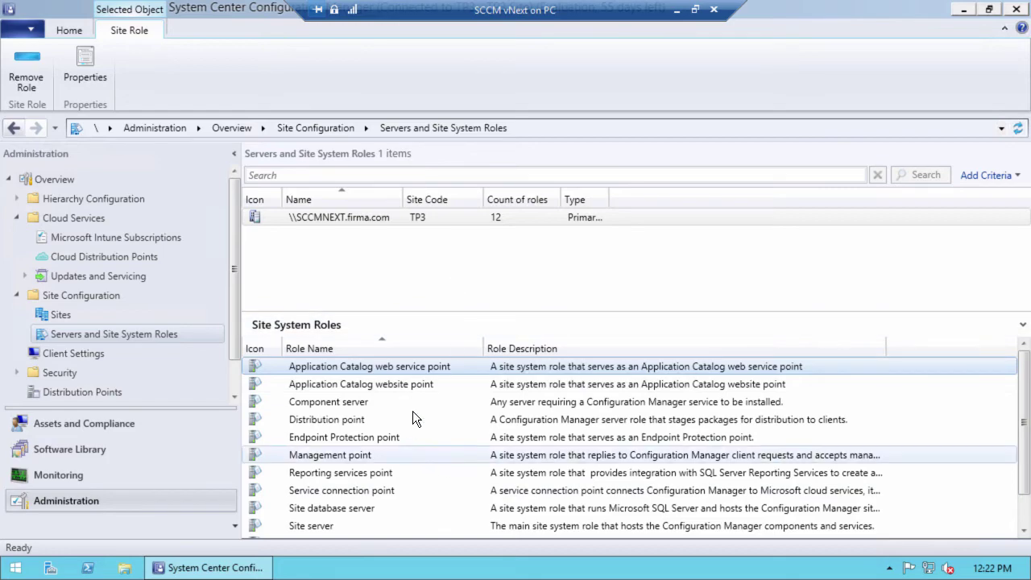
- Switch back to PowerPoint and resume the slide show from the Software Center slide, advancing to the On-premises MDM slide
{"action": "left_click", "coordinate": [677, 8]}
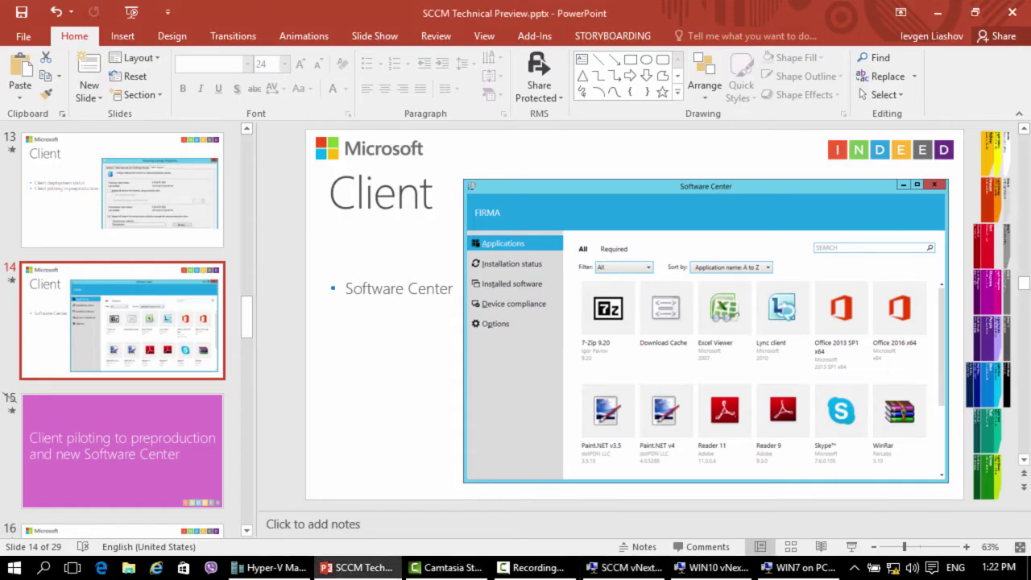
{"action": "key", "text": "shift+F5"}
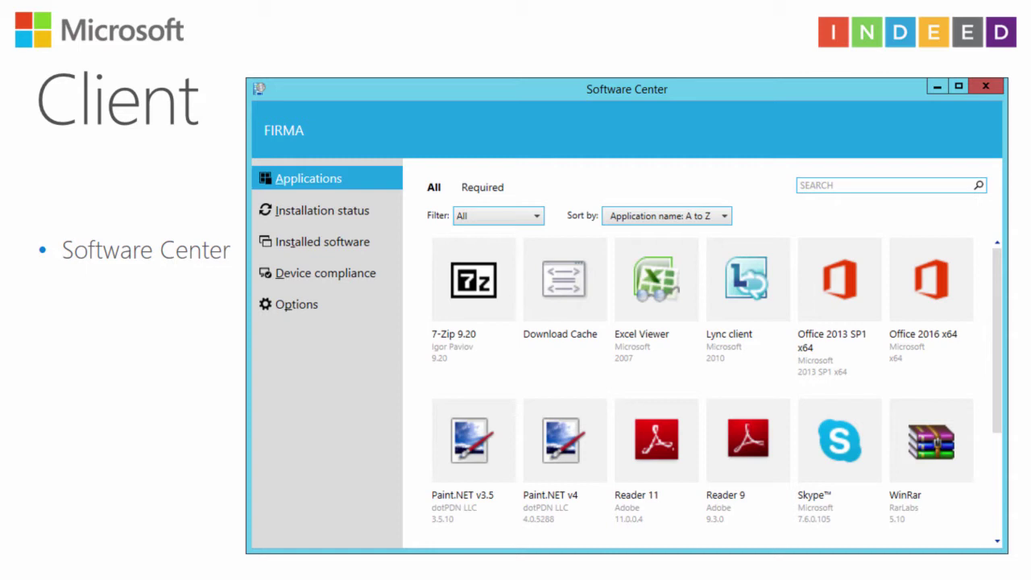
{"action": "key", "text": "Right"}
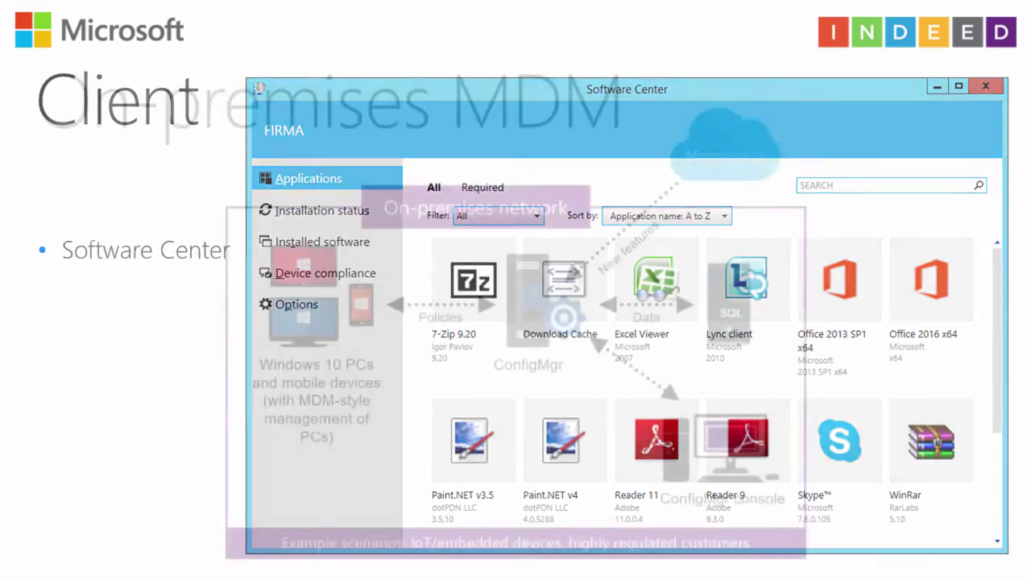
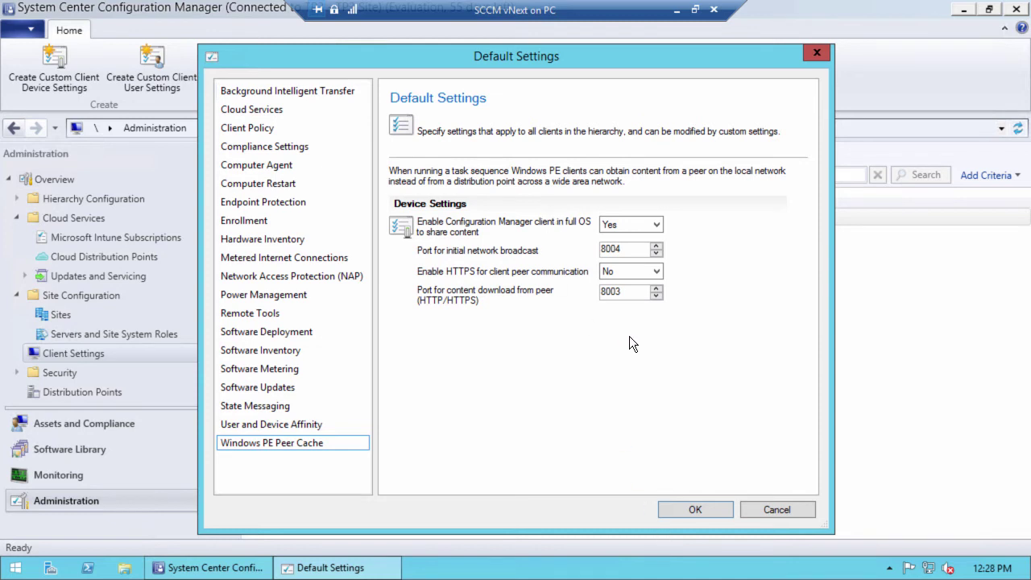
- Accept the default client settings and open the collection variables in the All Unknown Computers device collection's properties
{"action": "left_click", "coordinate": [695, 509]}
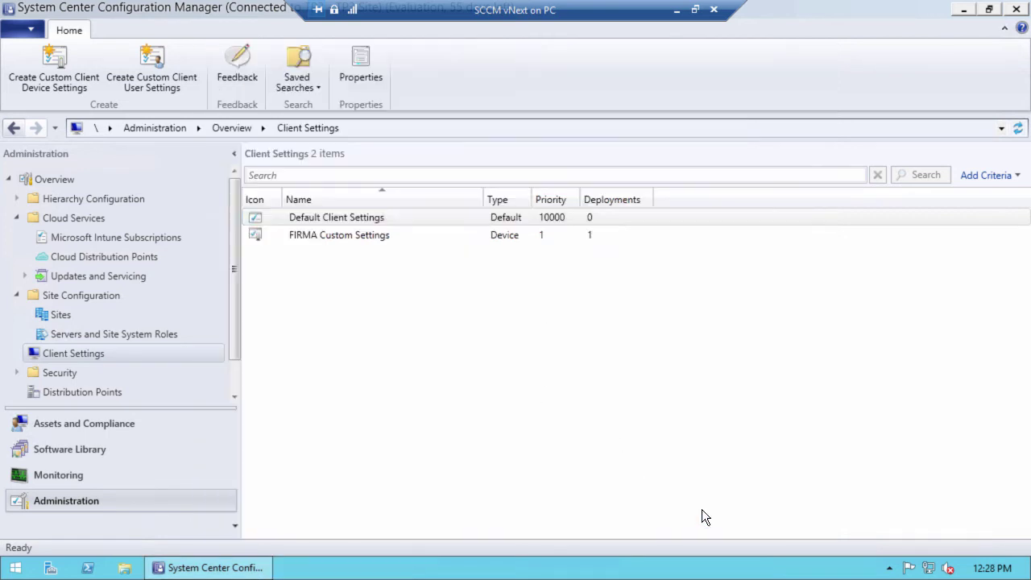
{"action": "left_click", "coordinate": [133, 427]}
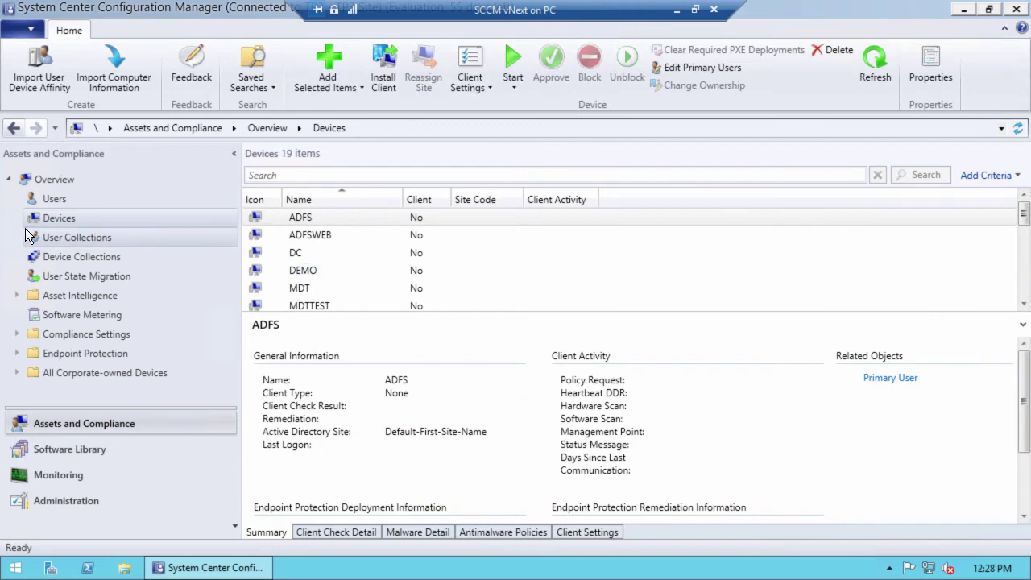
{"action": "left_click", "coordinate": [73, 256]}
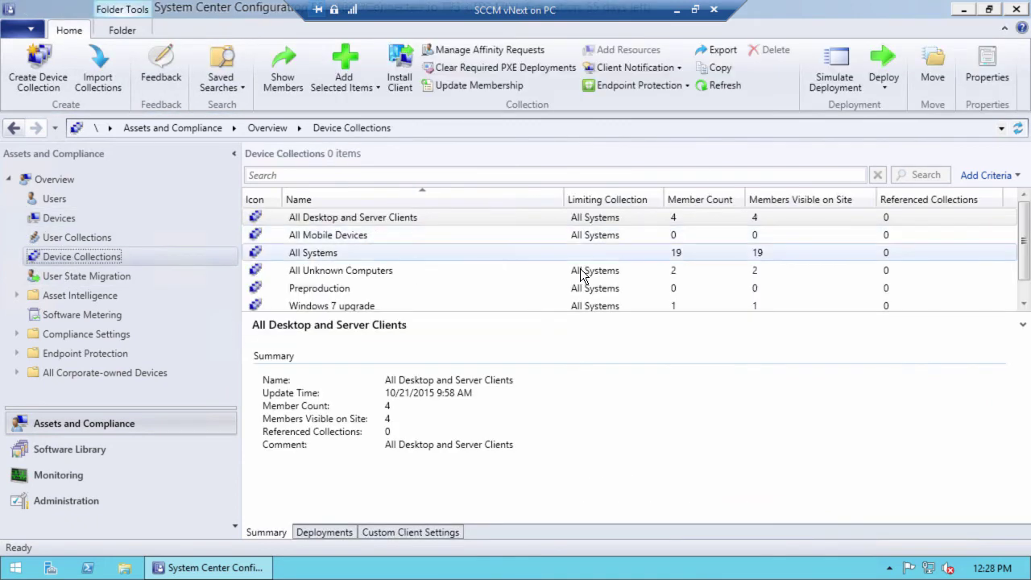
{"action": "right_click", "coordinate": [357, 272]}
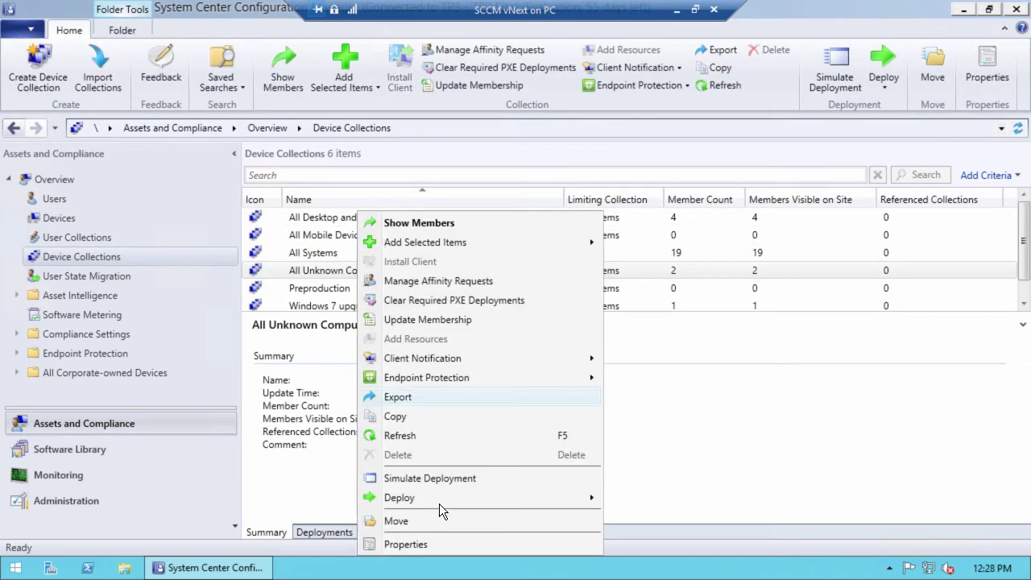
{"action": "left_click", "coordinate": [439, 544]}
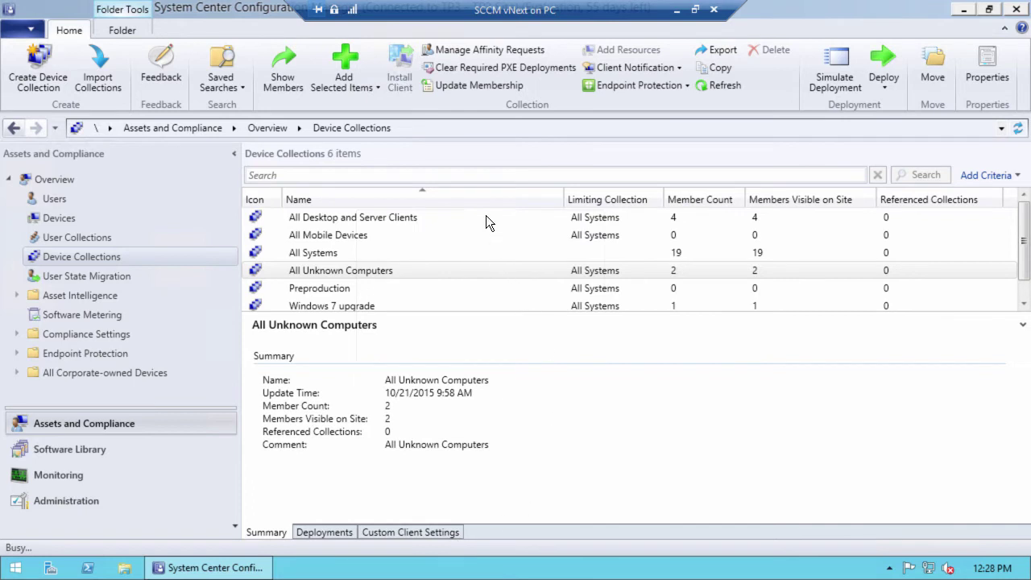
{"action": "left_click", "coordinate": [375, 97]}
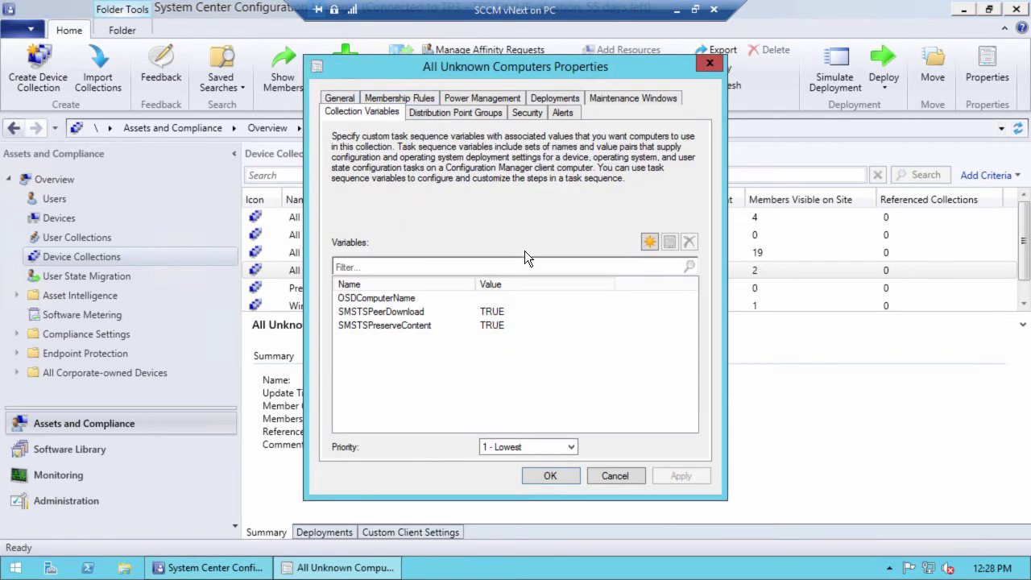
- Examine the SMSTSPeerDownload and SMSTSPreserveContent variables of All Unknown Computers, and close the properties without changes
{"action": "left_click", "coordinate": [406, 317]}
{"action": "left_click", "coordinate": [407, 323]}
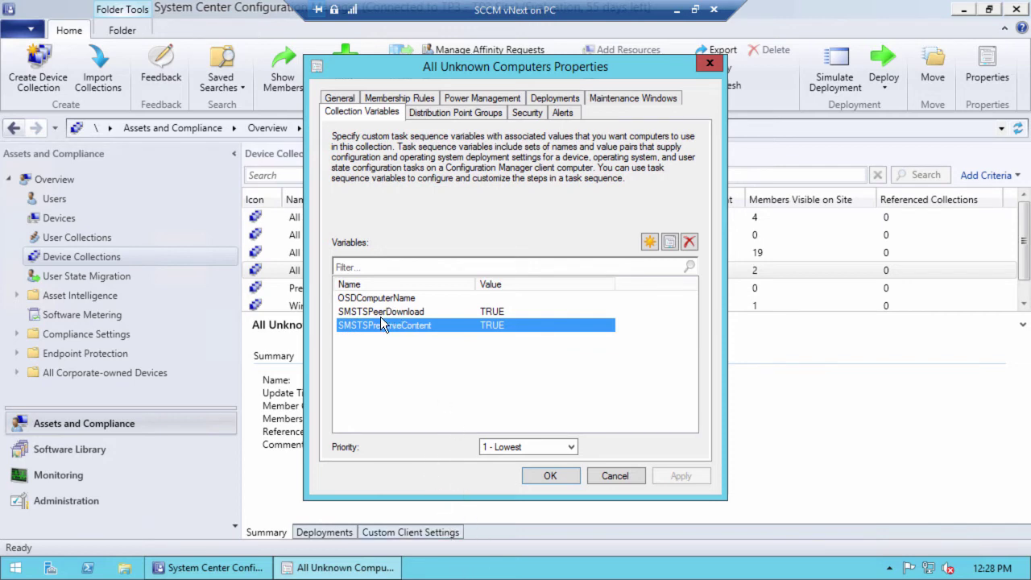
{"action": "left_click", "coordinate": [360, 313]}
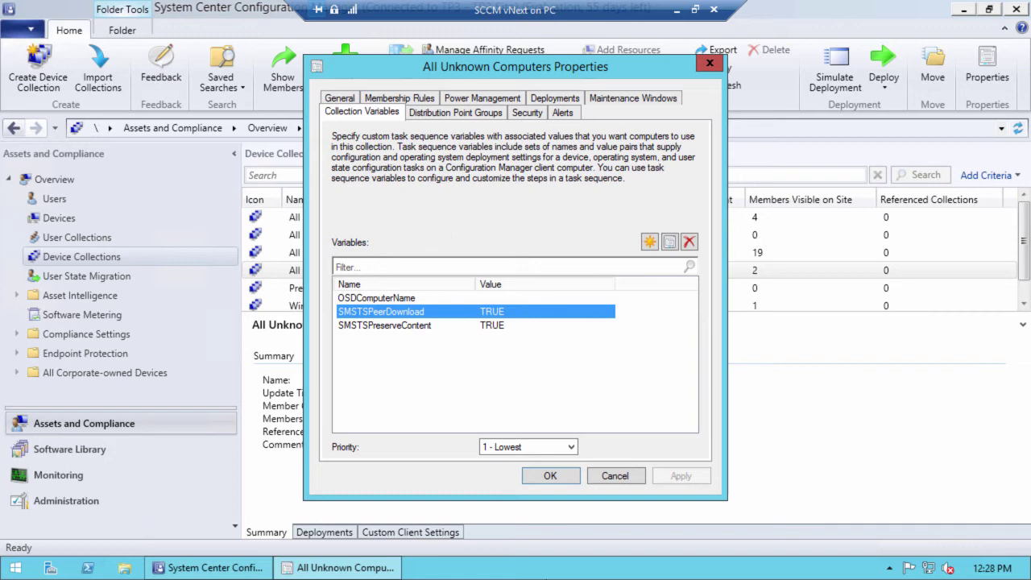
{"action": "left_click", "coordinate": [418, 325]}
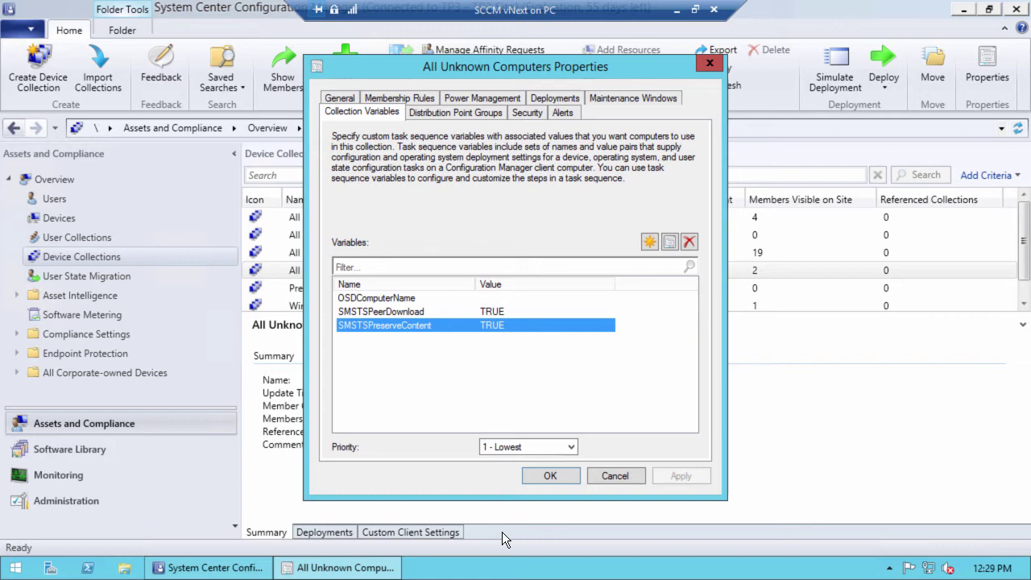
{"action": "key", "text": "Escape"}
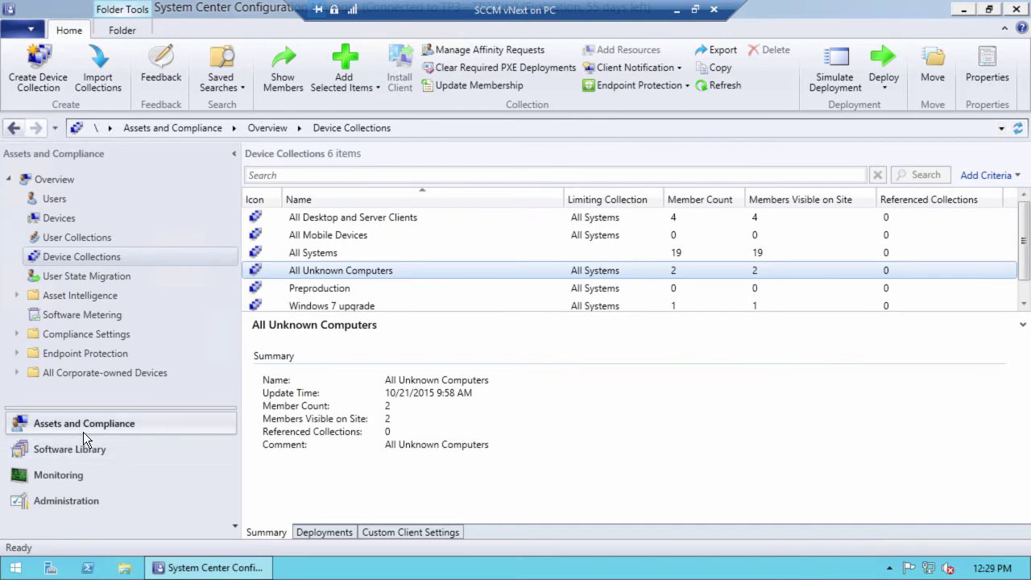
- Open the Download Cache task sequence for editing from the Software Library's Operating Systems task sequences
{"action": "left_click", "coordinate": [69, 454]}
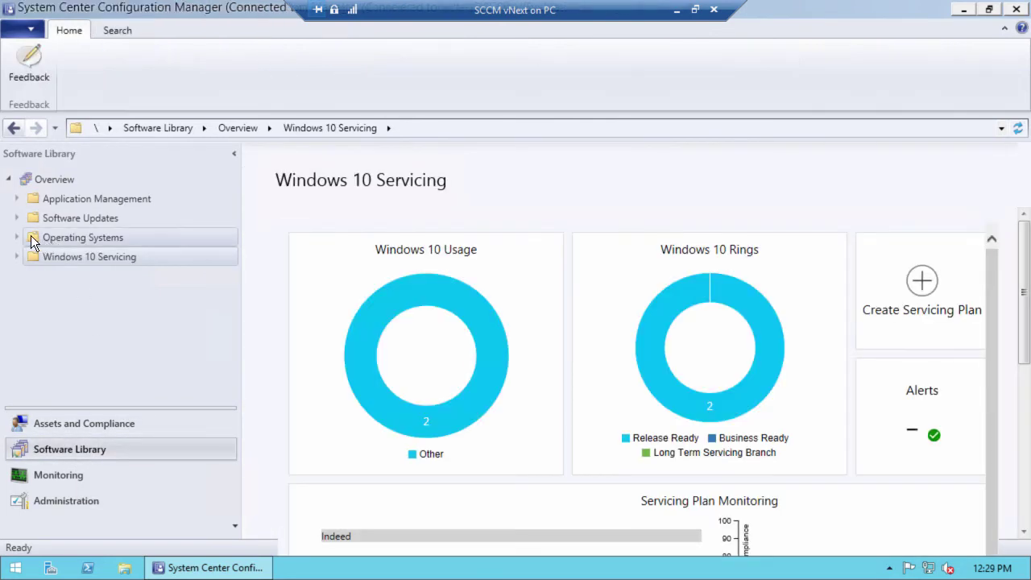
{"action": "left_click", "coordinate": [17, 238]}
{"action": "left_click", "coordinate": [114, 351]}
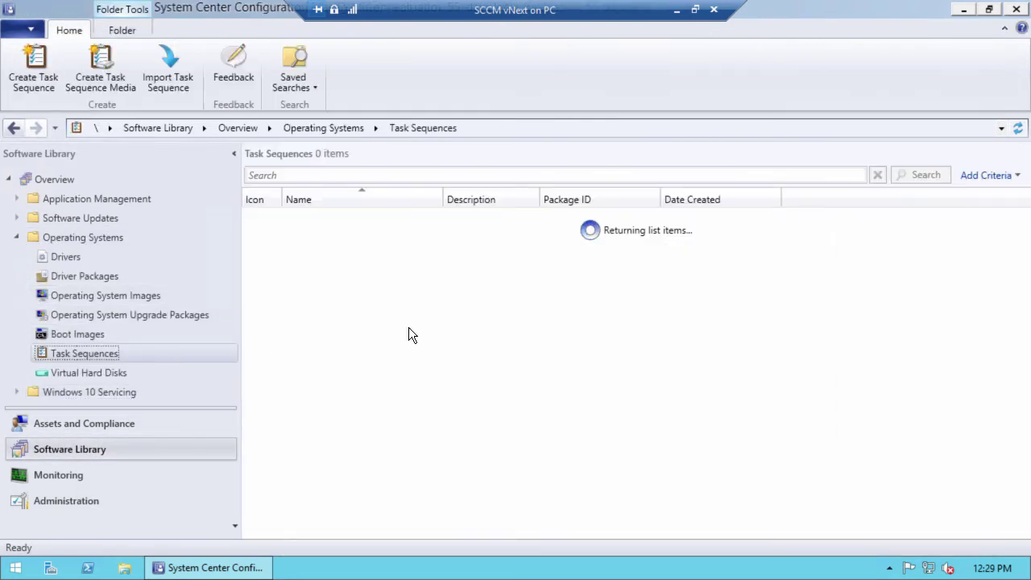
{"action": "left_click", "coordinate": [340, 218]}
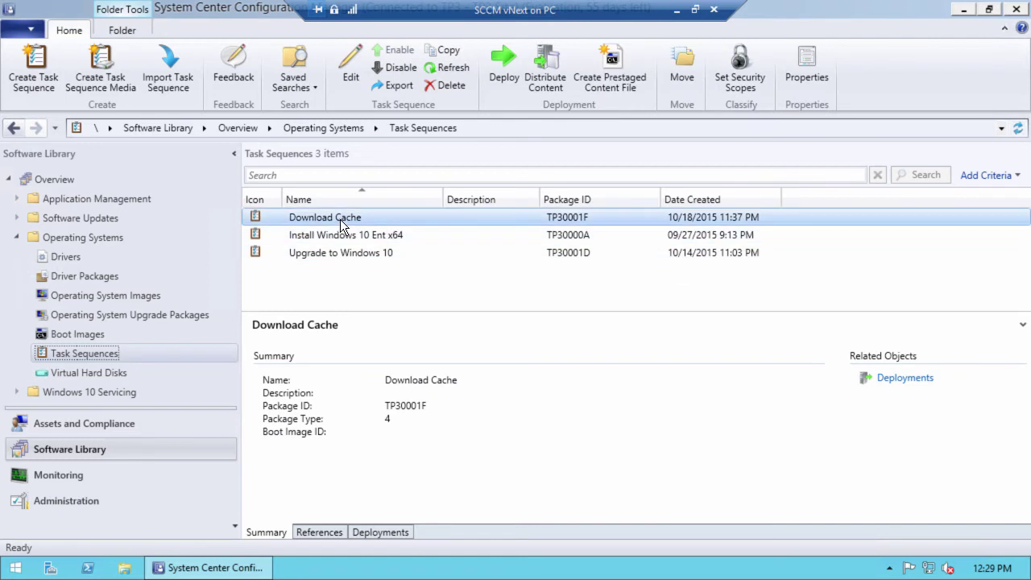
{"action": "left_click", "coordinate": [347, 53]}
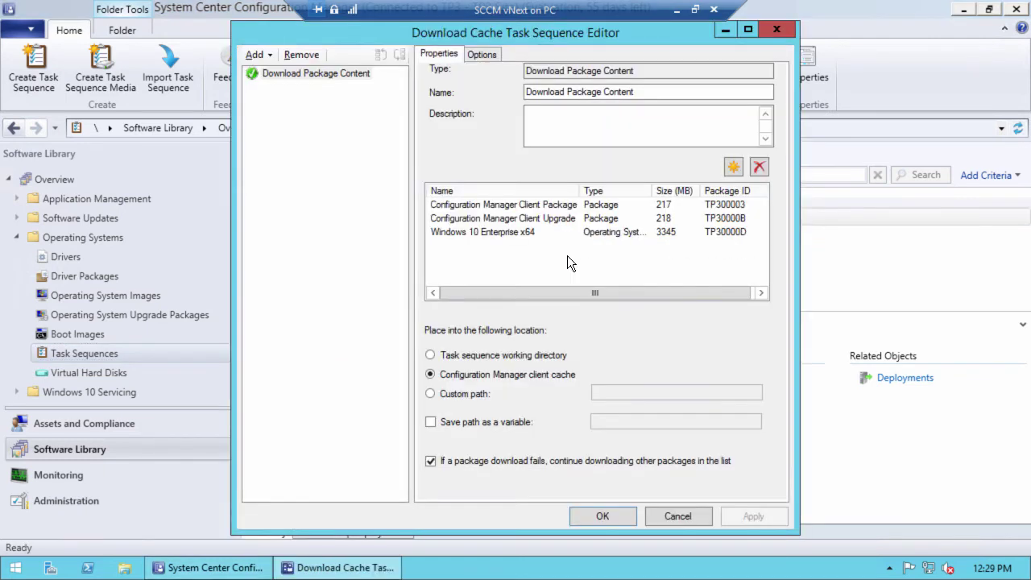
- Review the Download Package Content step's packages and the packages available to add, cancelling the package selection
{"action": "left_click", "coordinate": [654, 70]}
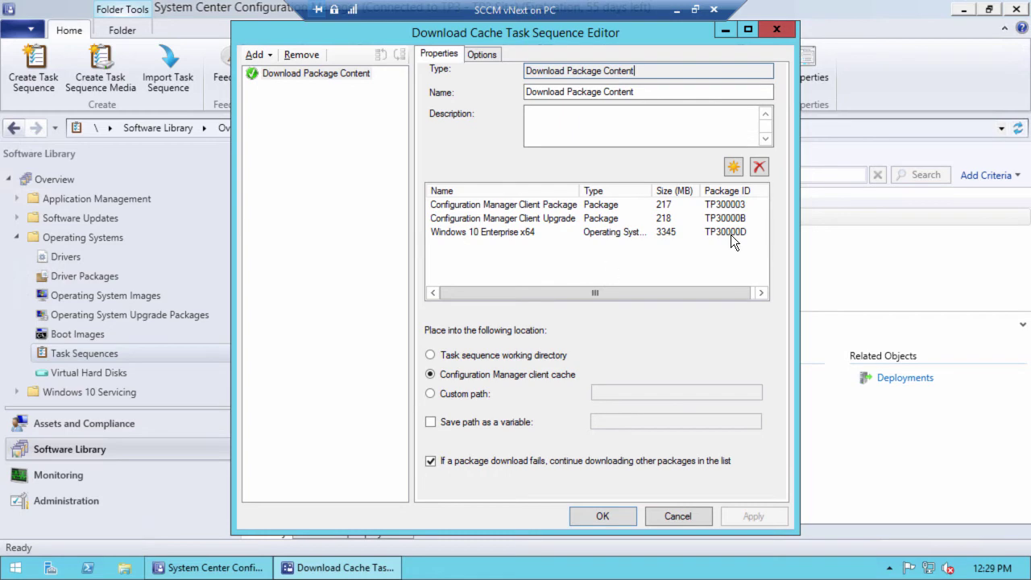
{"action": "left_click", "coordinate": [735, 169]}
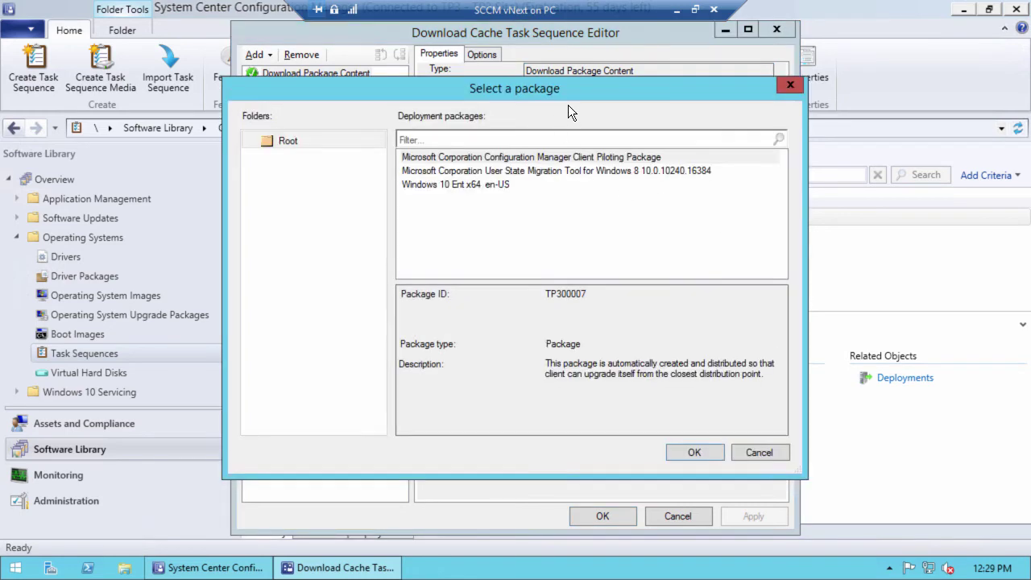
{"action": "left_click_drag", "start_coordinate": [568, 105], "coordinate": [611, 71]}
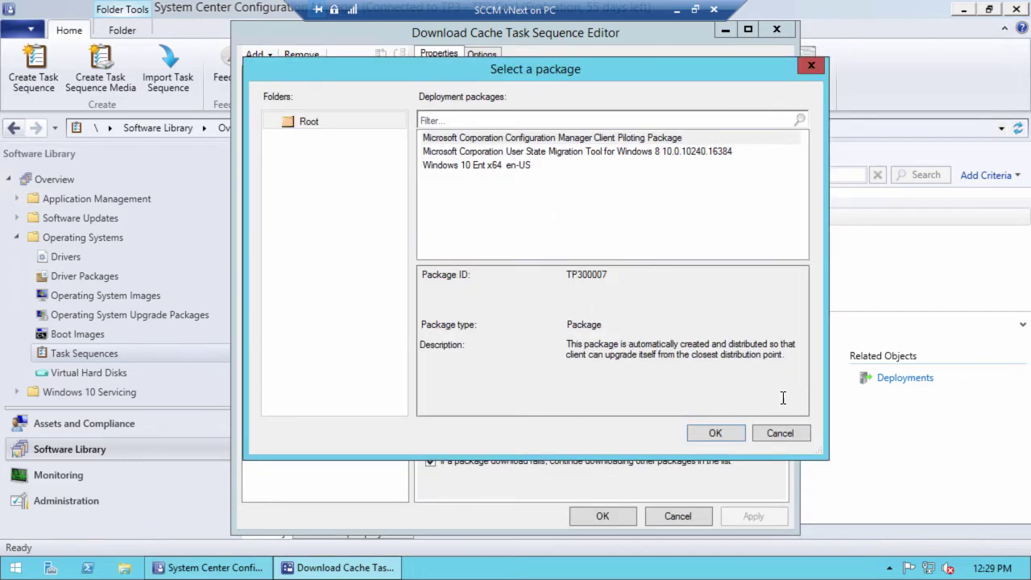
{"action": "left_click", "coordinate": [779, 434]}
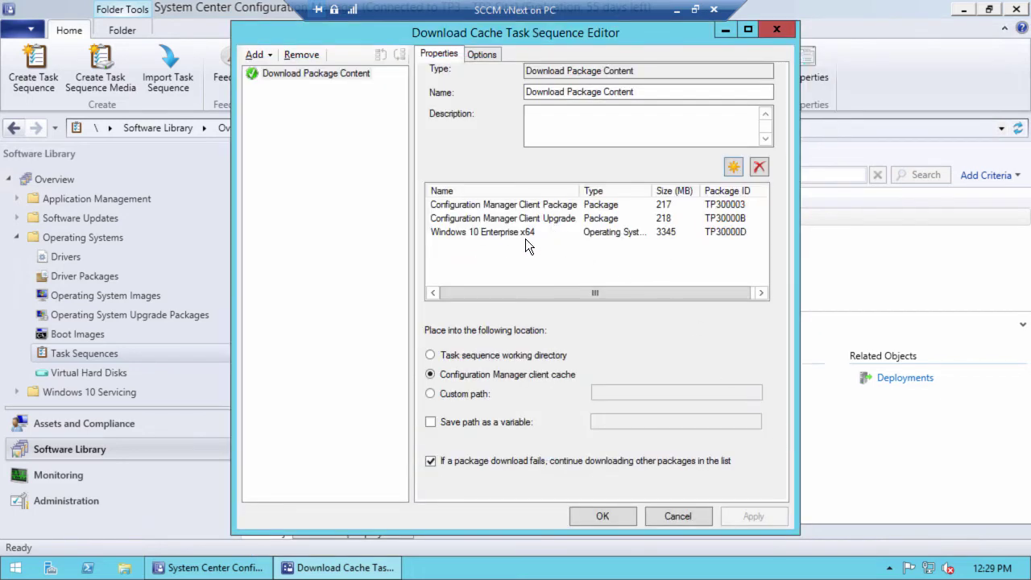
{"action": "left_click", "coordinate": [474, 235]}
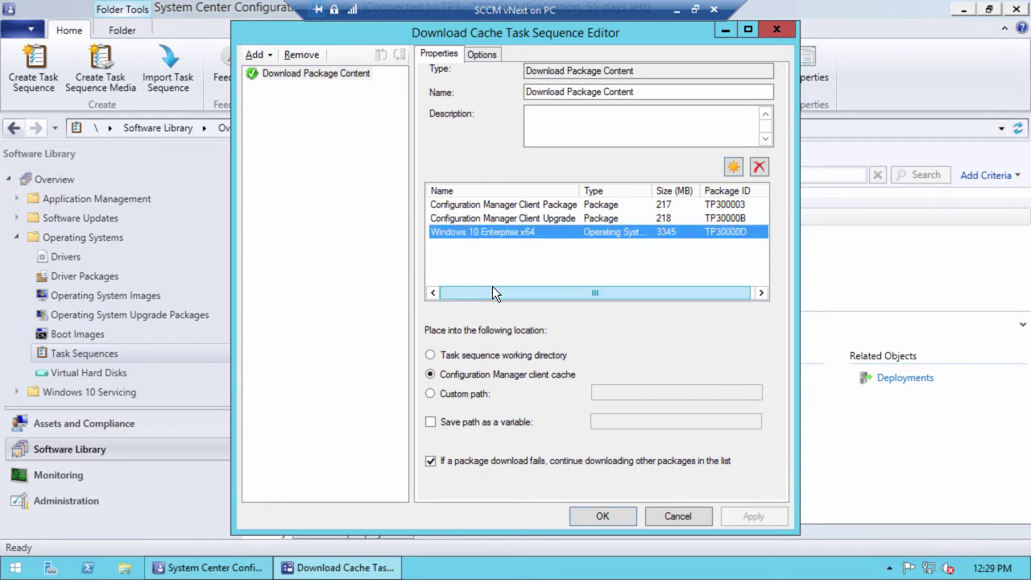
- Examine the General and Software step types that can be added to the Download Cache task sequence
{"action": "left_click", "coordinate": [295, 74]}
{"action": "left_click", "coordinate": [260, 56]}
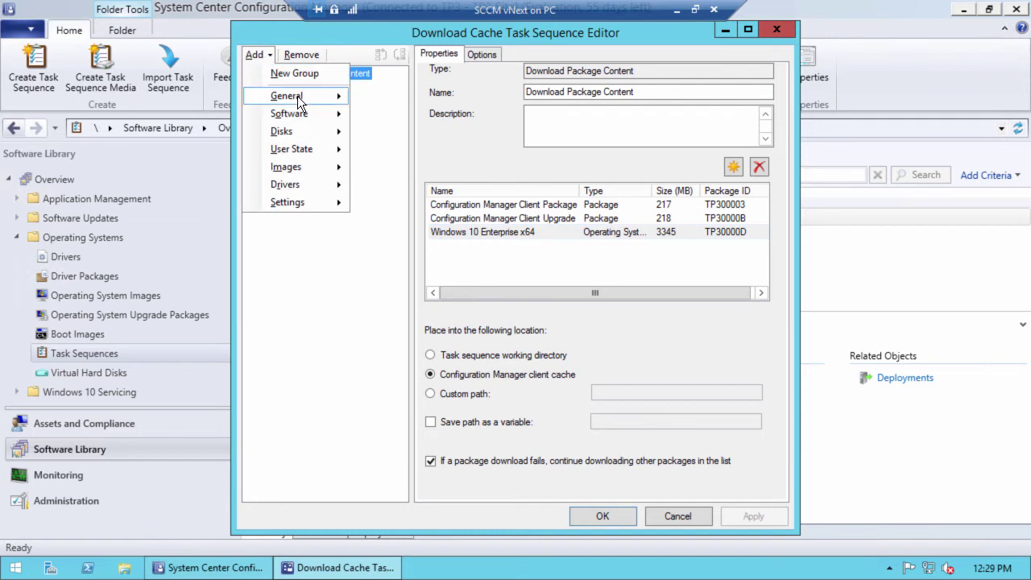
{"action": "mouse_move", "coordinate": [297, 96]}
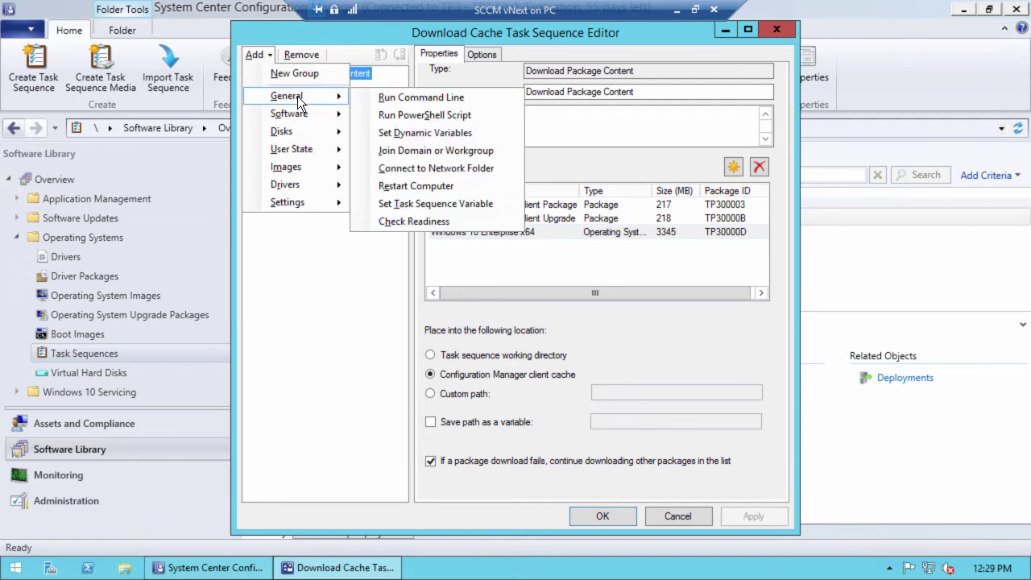
{"action": "mouse_move", "coordinate": [298, 115]}
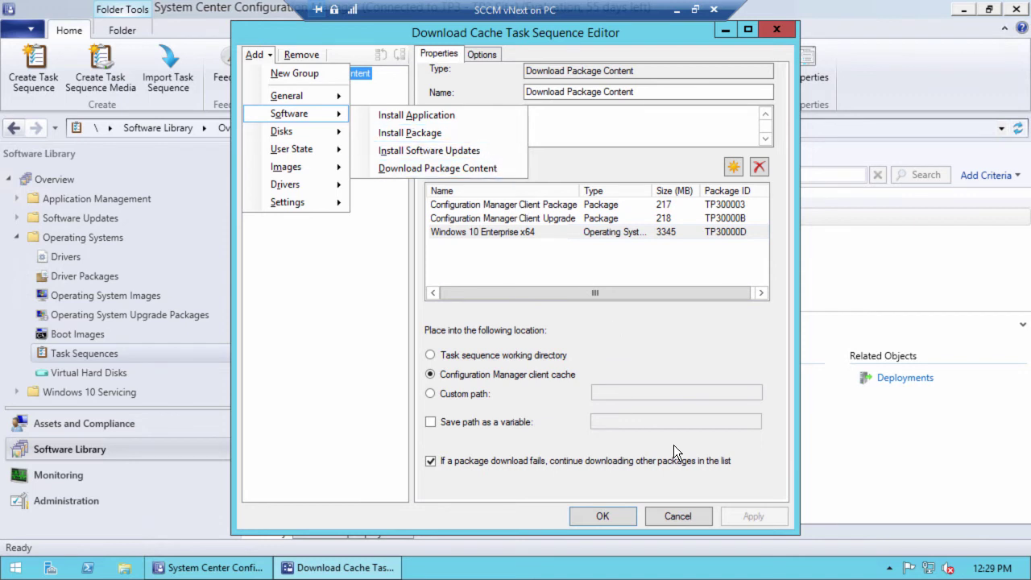
{"action": "left_click", "coordinate": [611, 430]}
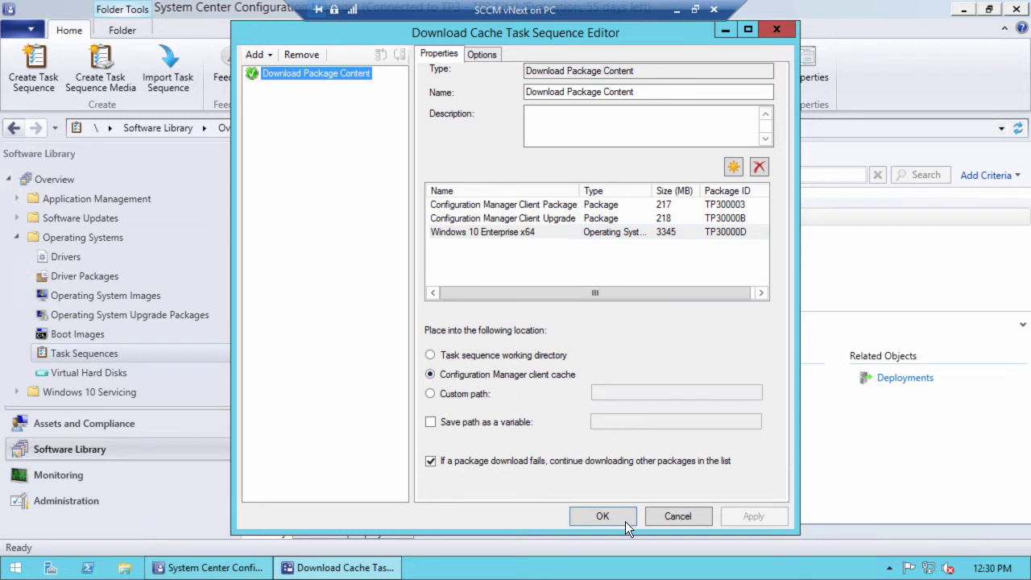
- Close the task sequence editor without changes and check the Download Cache task sequence's deployments
{"action": "left_click", "coordinate": [678, 517]}
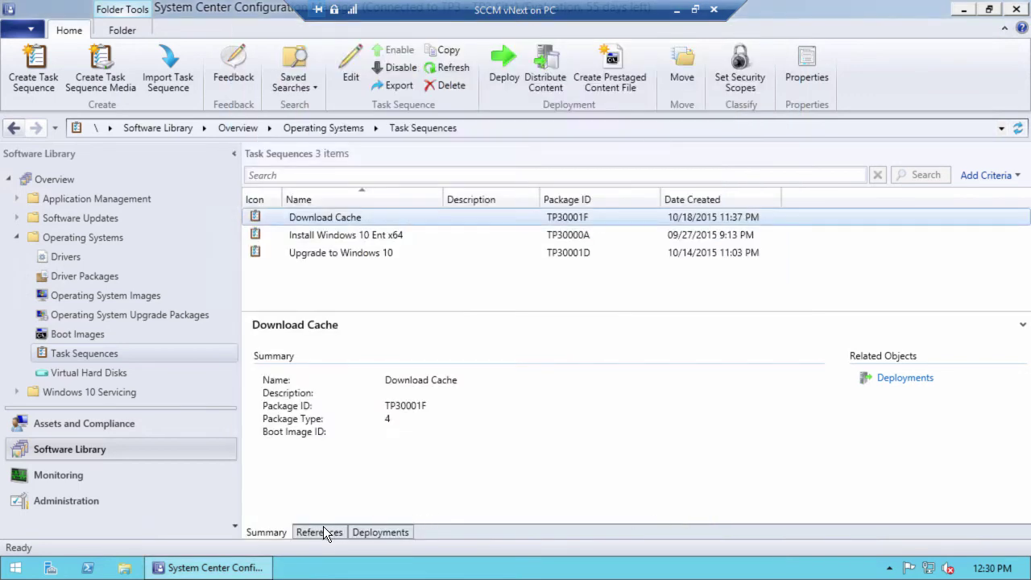
{"action": "left_click", "coordinate": [383, 532]}
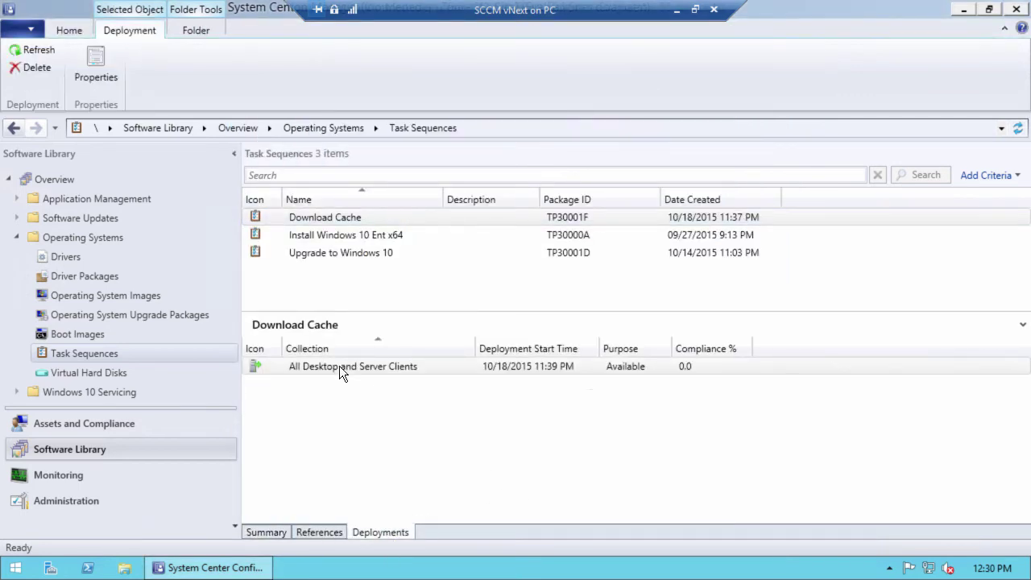
{"action": "left_click", "coordinate": [266, 532]}
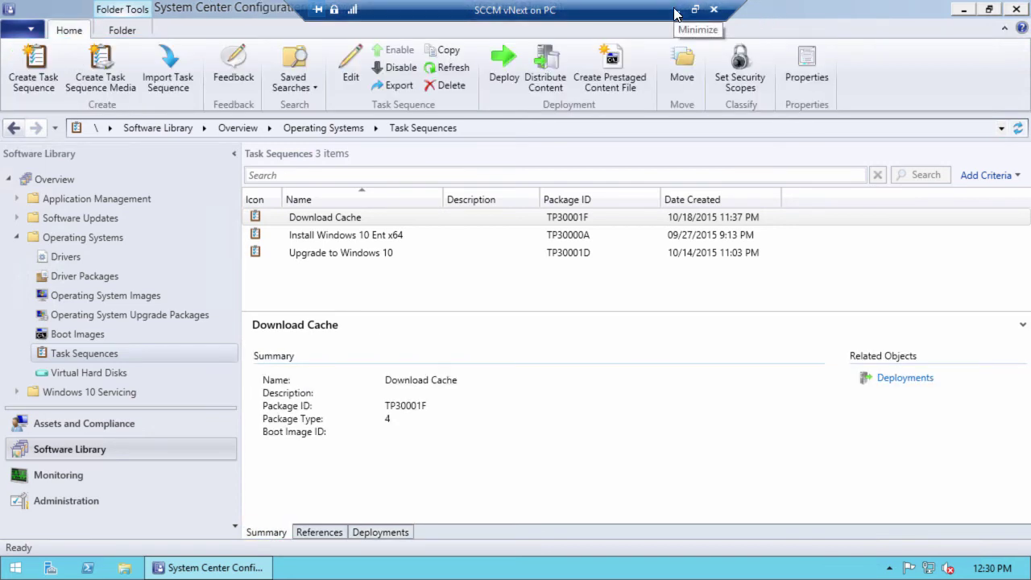
- Switch to the WIN10 vNext 2 virtual machine and open its basic system information
{"action": "key", "text": "alt+Tab"}
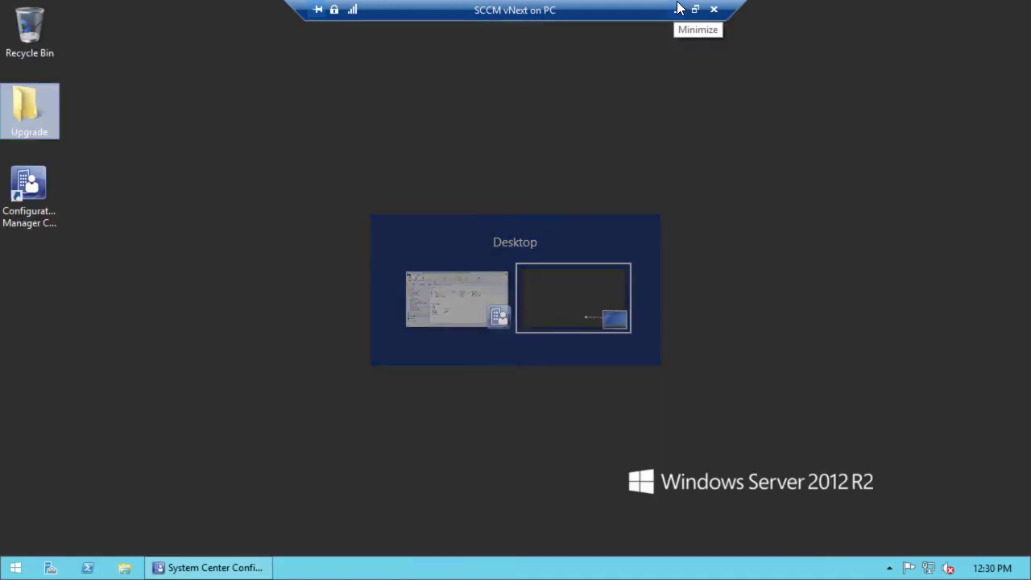
{"action": "key", "text": "alt+Tab"}
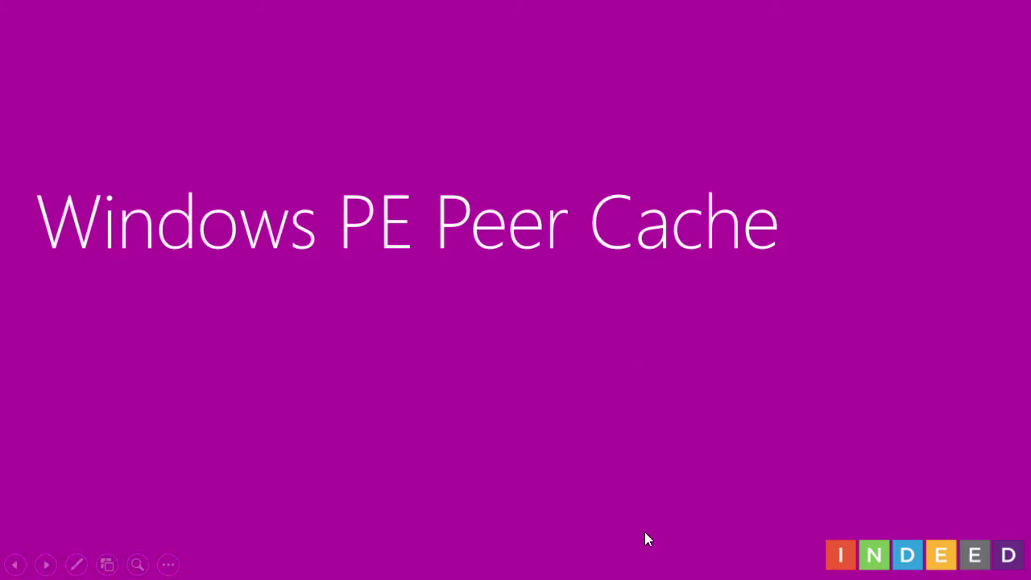
{"action": "key", "text": "super"}
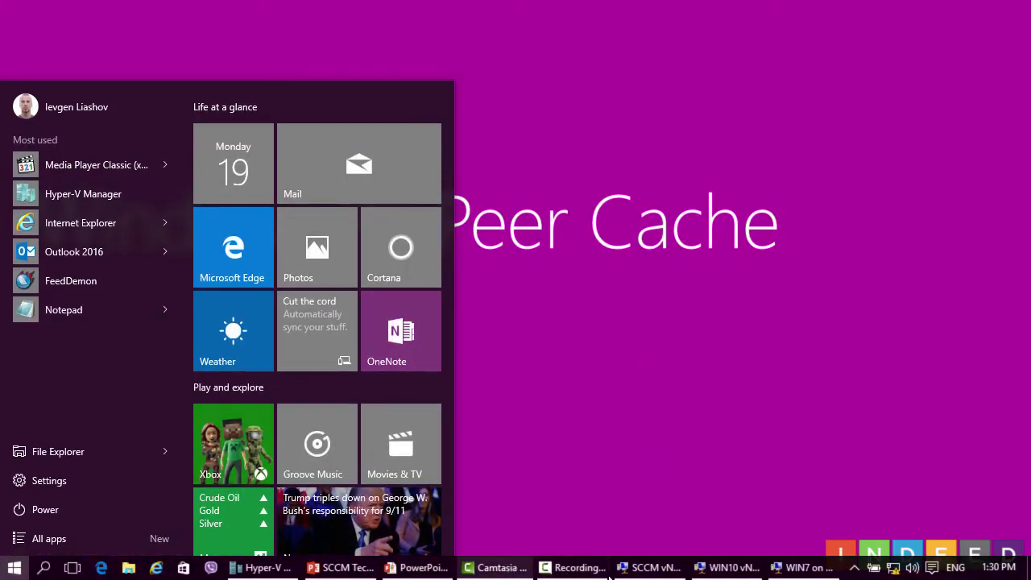
{"action": "left_click", "coordinate": [742, 571]}
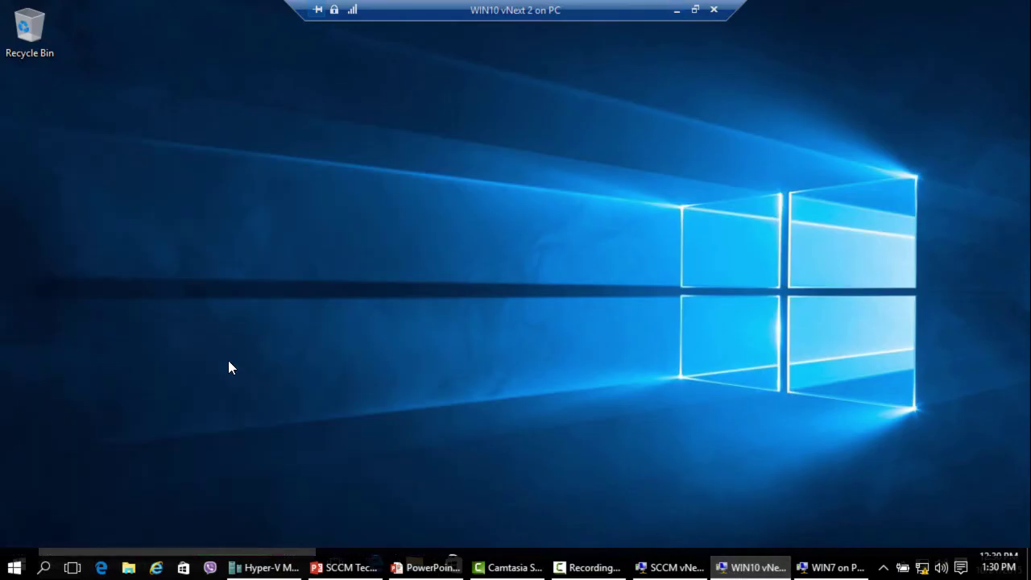
{"action": "right_click", "coordinate": [14, 567]}
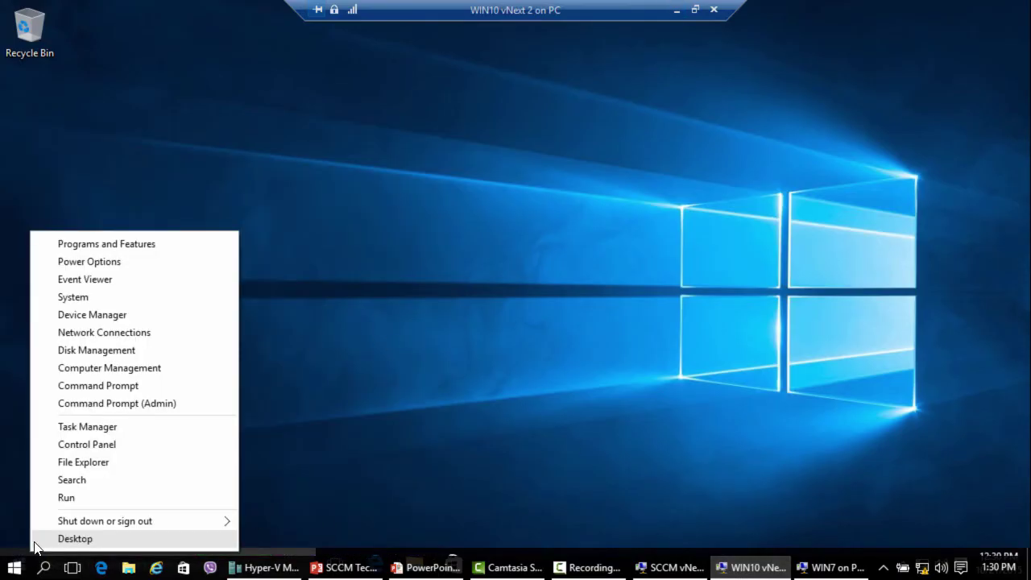
{"action": "left_click", "coordinate": [72, 296]}
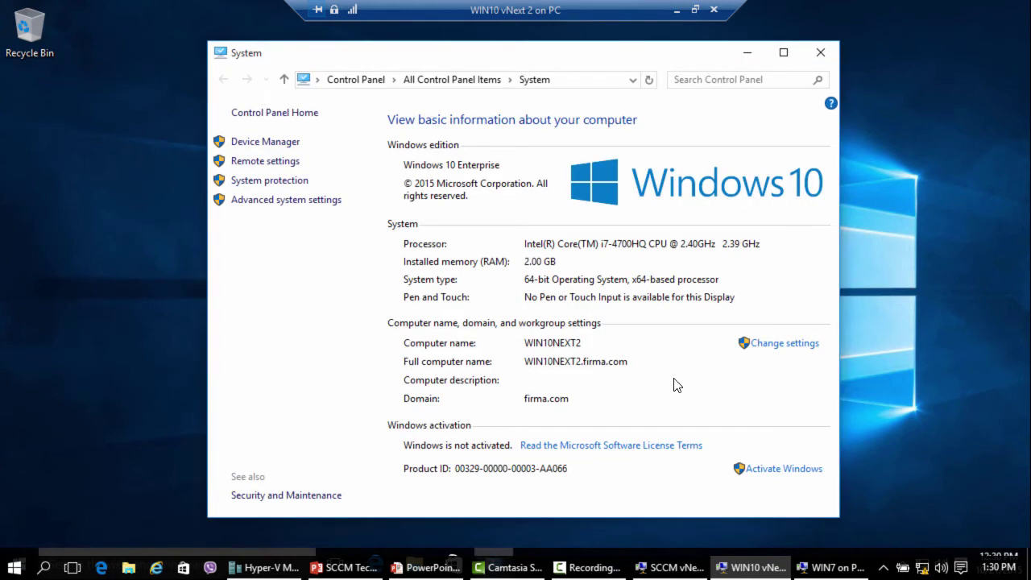
- Open Software Center from the Microsoft System Center apps on the Windows 10 client and maximize its window
{"action": "left_click", "coordinate": [27, 557]}
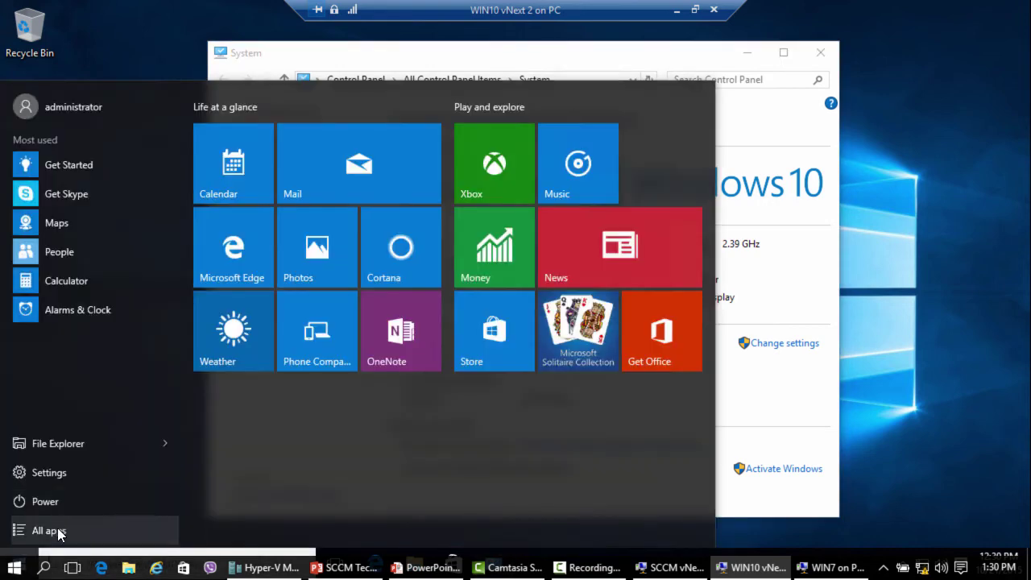
{"action": "left_click", "coordinate": [57, 528]}
{"action": "scroll", "coordinate": [144, 329], "scroll_direction": "down", "scroll_amount": 3}
{"action": "scroll", "coordinate": [144, 329], "scroll_direction": "down", "scroll_amount": 5}
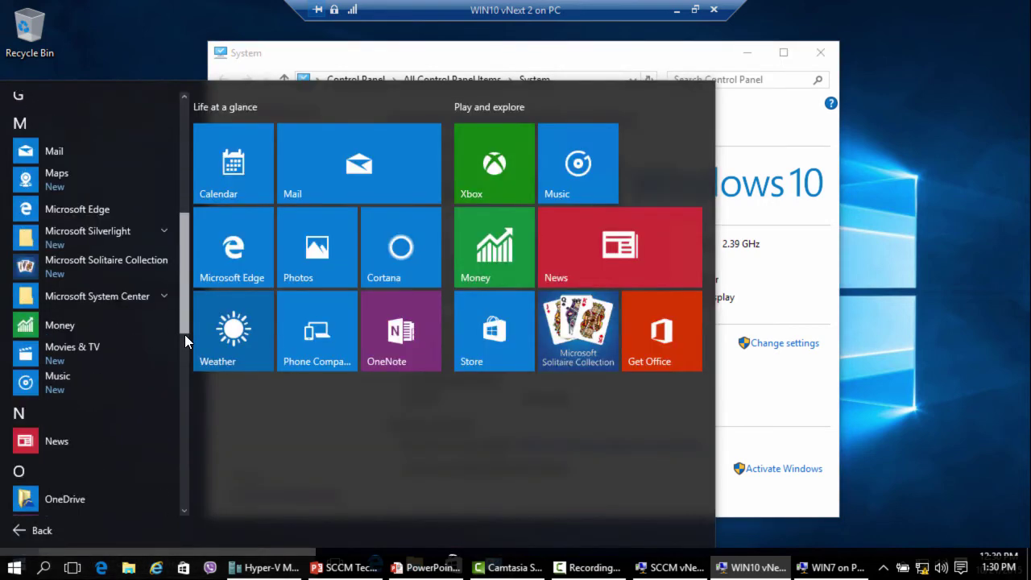
{"action": "left_click", "coordinate": [119, 212]}
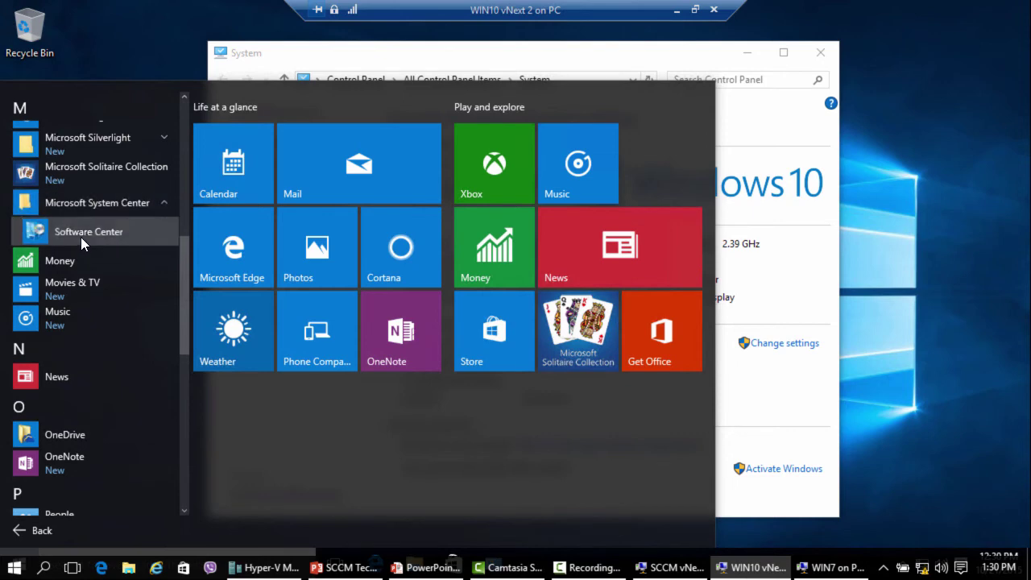
{"action": "left_click", "coordinate": [81, 234]}
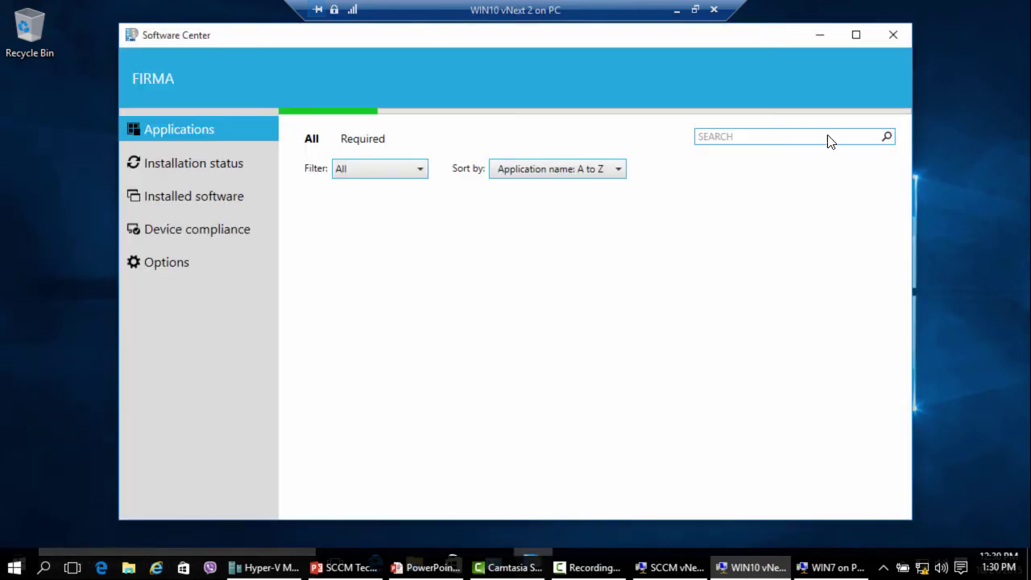
{"action": "left_click", "coordinate": [857, 34]}
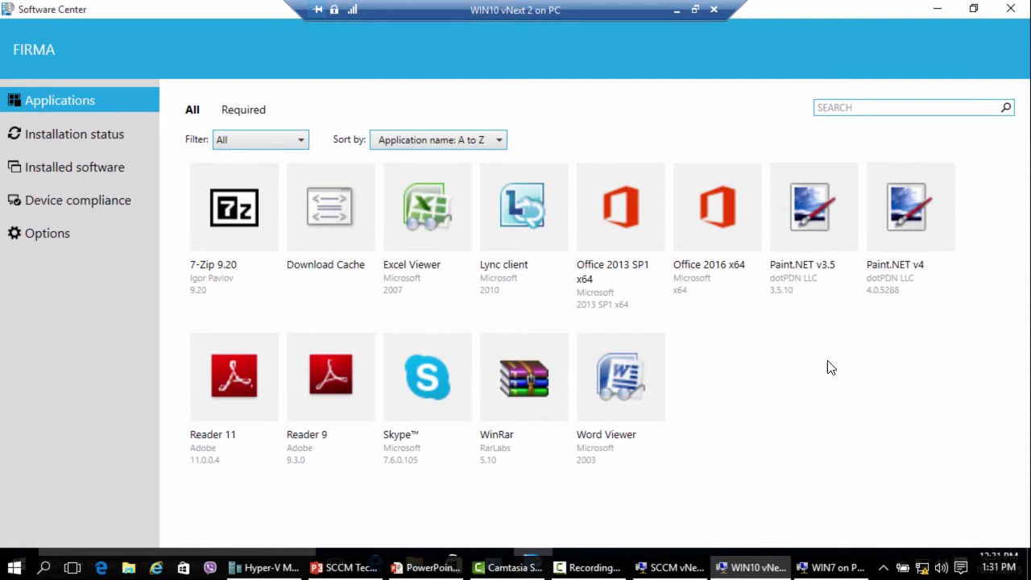
- Review the application details of Download Cache in Software Center, and close Software Center
{"action": "left_click", "coordinate": [357, 211]}
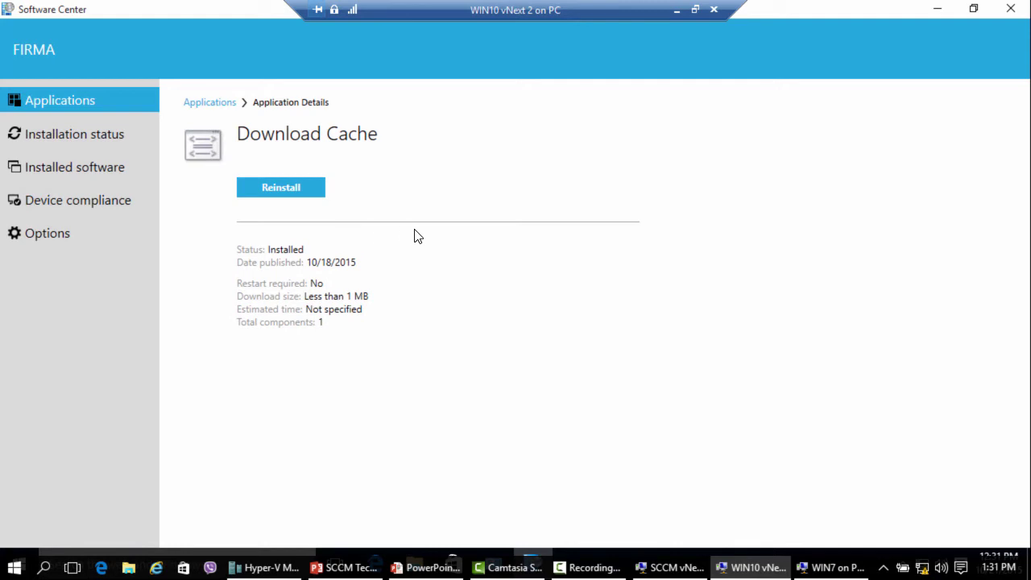
{"action": "left_click", "coordinate": [283, 190]}
{"action": "left_click", "coordinate": [1012, 9]}
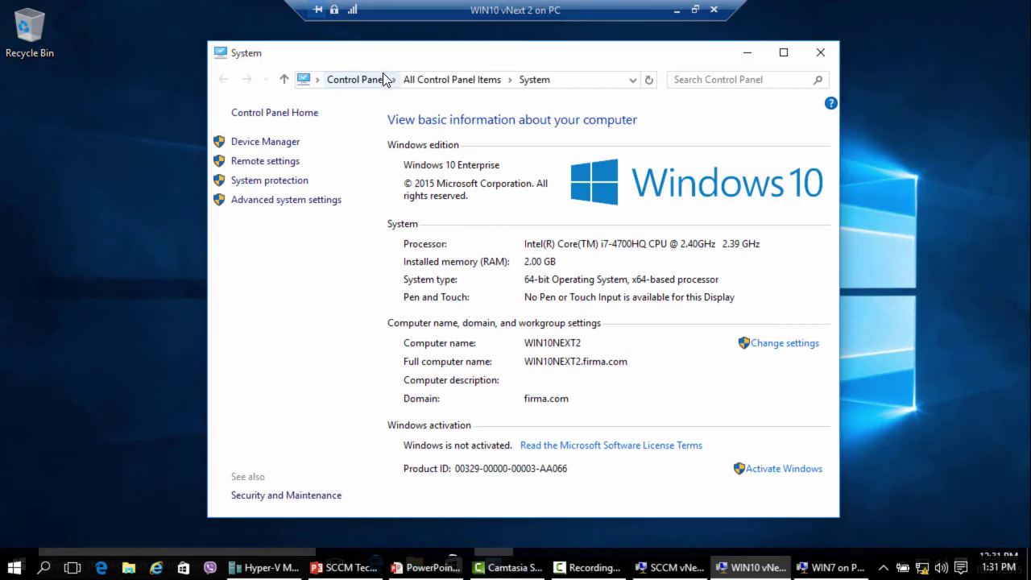
- Browse to C:\Windows\ccmcache in File Explorer, open folder 3 and select the install.wim file
{"action": "right_click", "coordinate": [21, 556]}
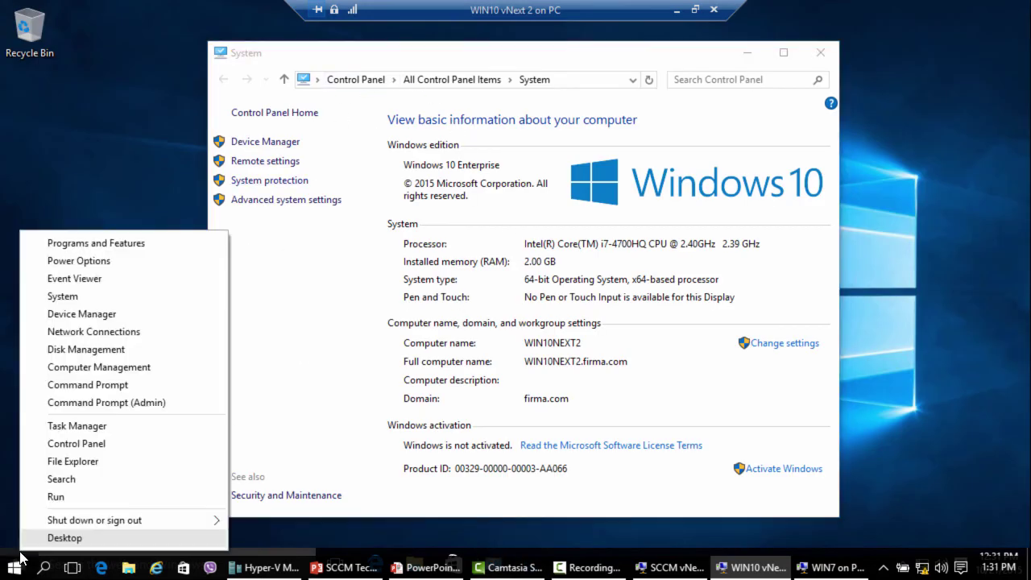
{"action": "left_click", "coordinate": [72, 462]}
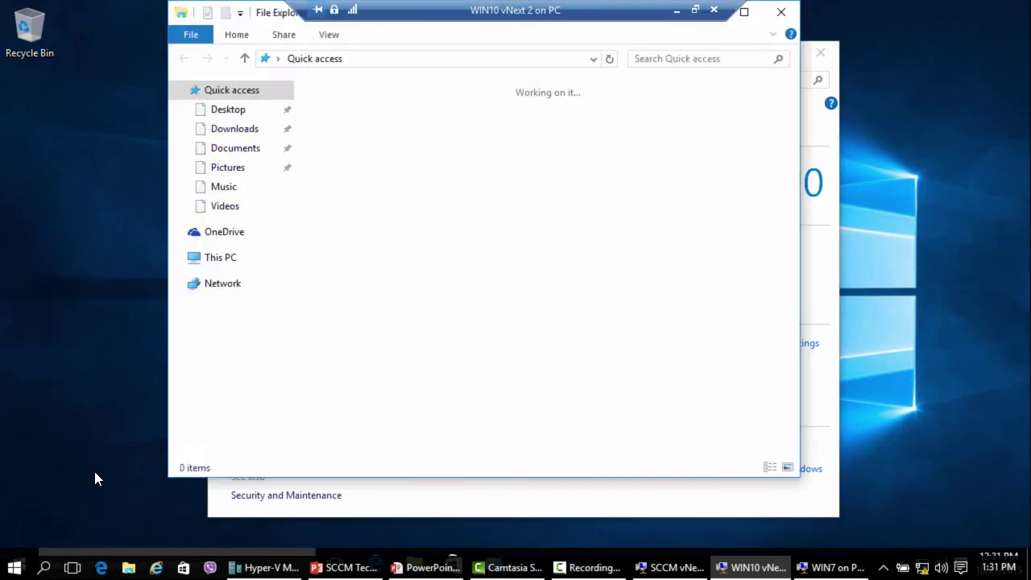
{"action": "left_click", "coordinate": [272, 262]}
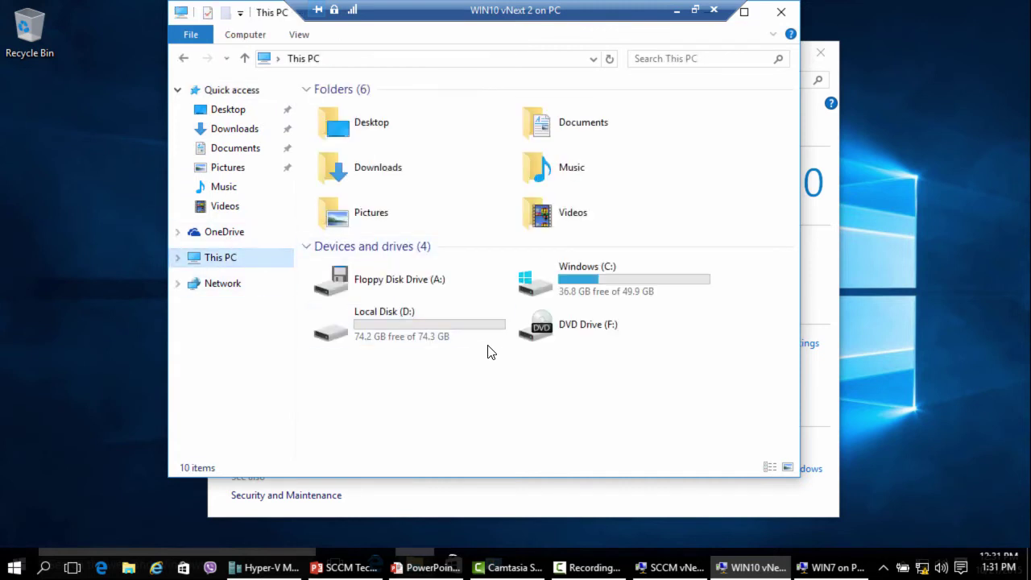
{"action": "double_click", "coordinate": [632, 274]}
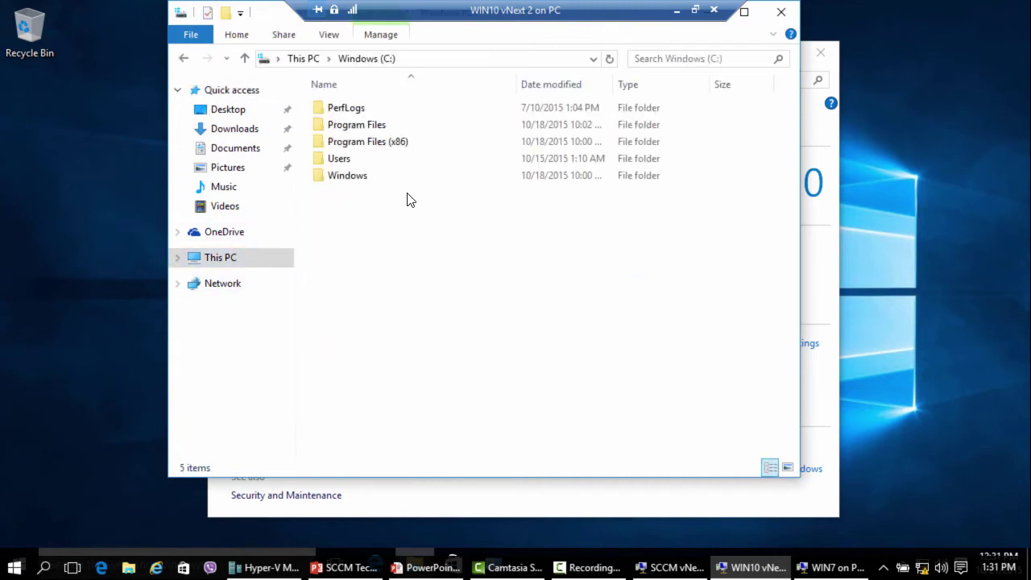
{"action": "double_click", "coordinate": [356, 175]}
{"action": "double_click", "coordinate": [350, 262]}
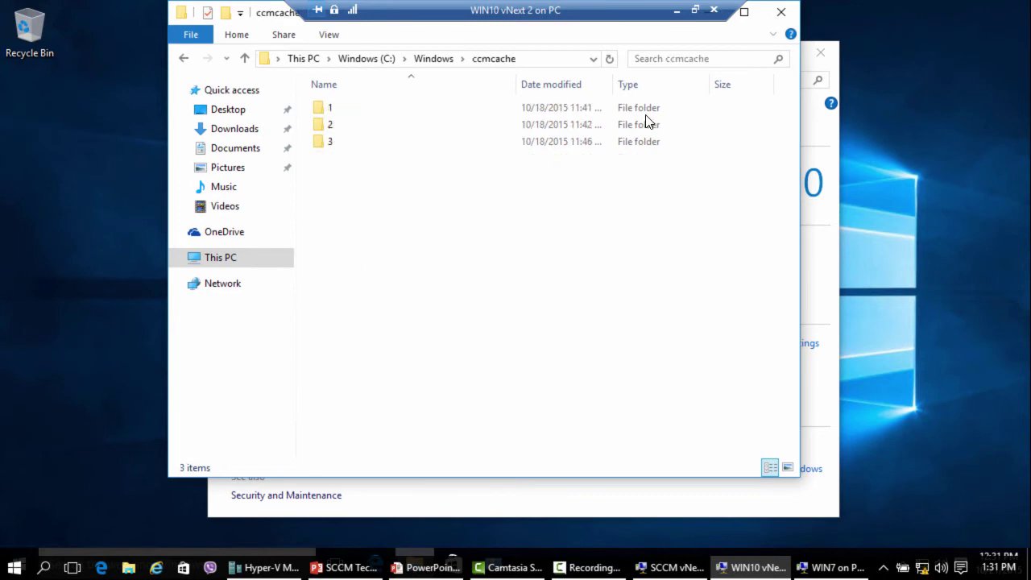
{"action": "left_click", "coordinate": [744, 13]}
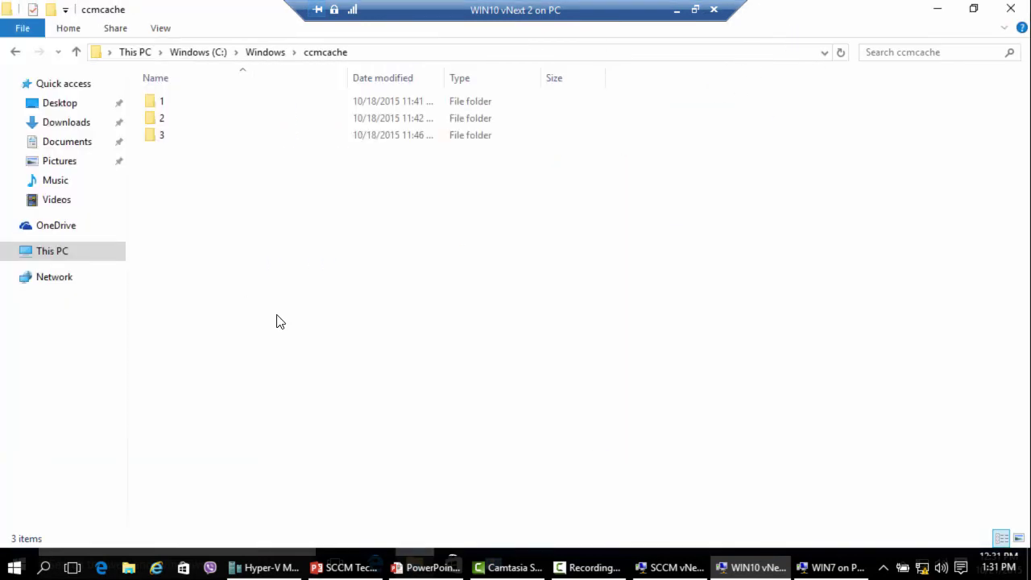
{"action": "double_click", "coordinate": [160, 142]}
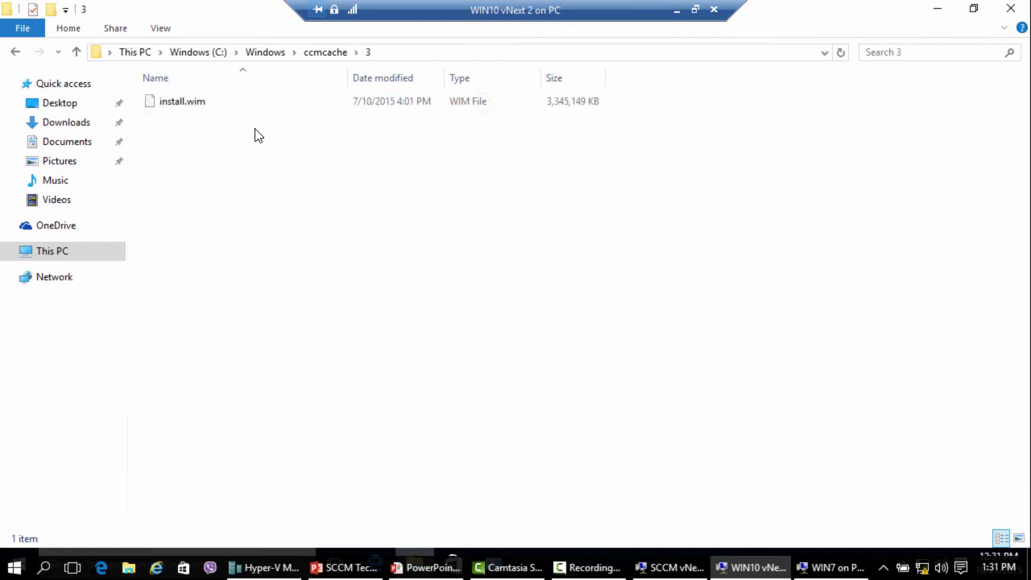
{"action": "left_click", "coordinate": [180, 103]}
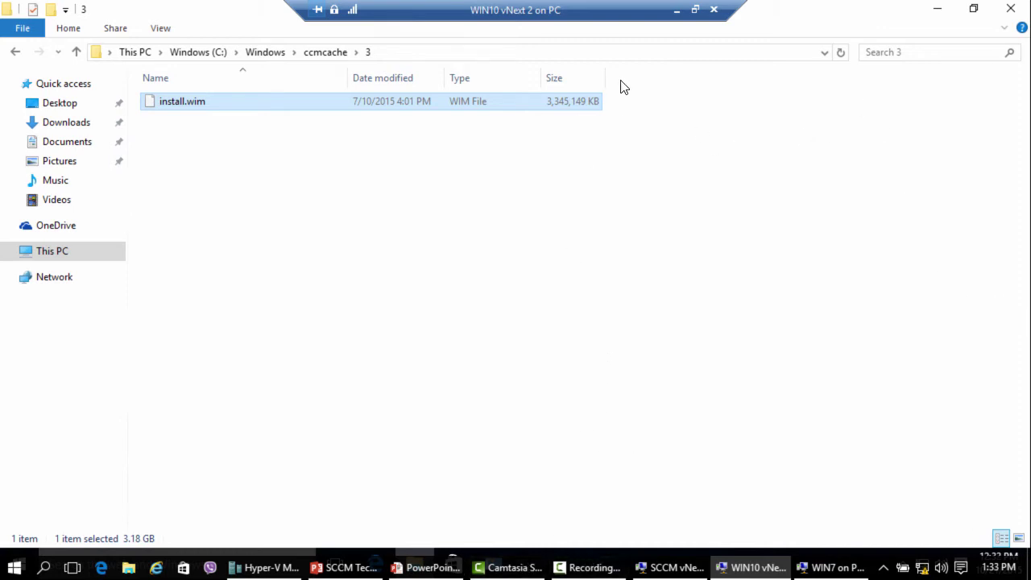
- Switch to Hyper-V Manager, connect to the VM OSD 3 virtual machine and reposition its connection window
{"action": "left_click", "coordinate": [279, 574]}
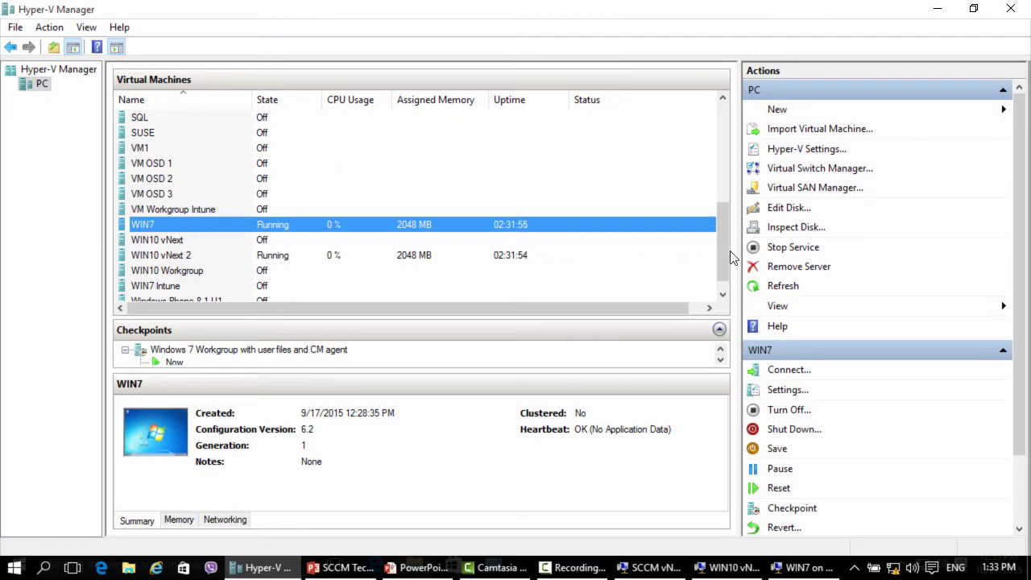
{"action": "scroll", "coordinate": [723, 233], "scroll_direction": "down", "scroll_amount": 2}
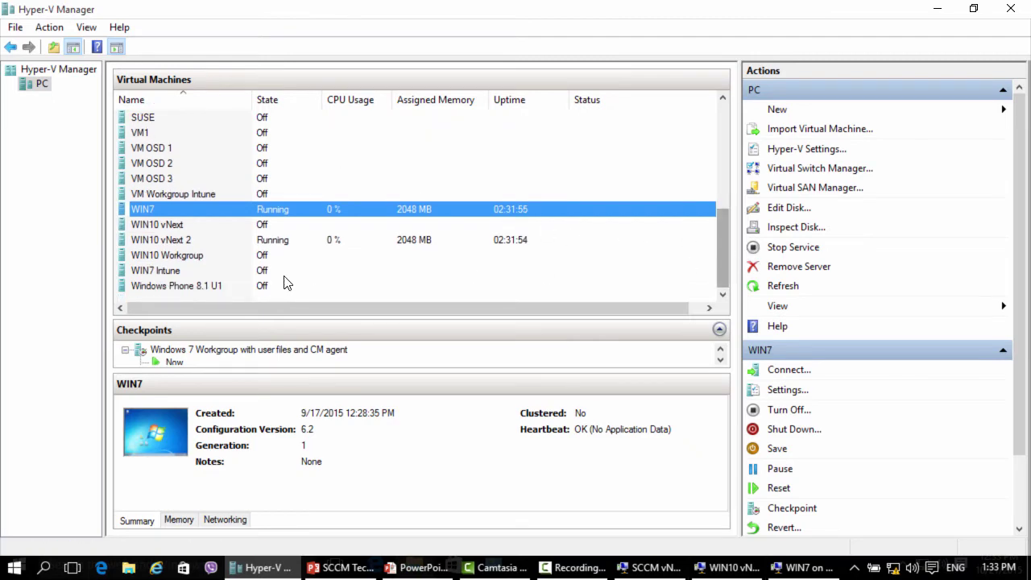
{"action": "left_click", "coordinate": [154, 181]}
{"action": "double_click", "coordinate": [154, 181]}
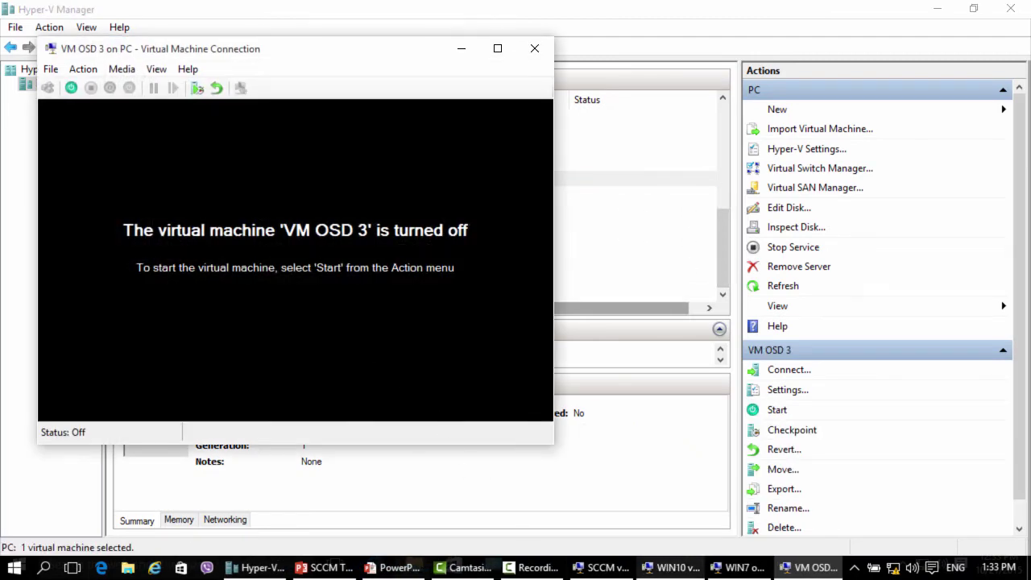
{"action": "mouse_move", "coordinate": [679, 567]}
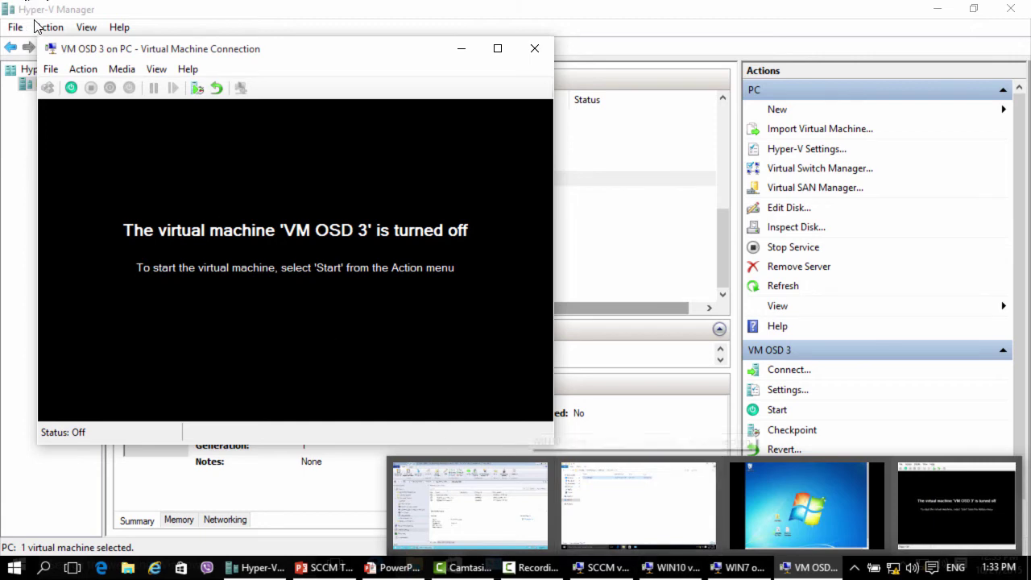
{"action": "left_click_drag", "start_coordinate": [316, 56], "coordinate": [484, 47]}
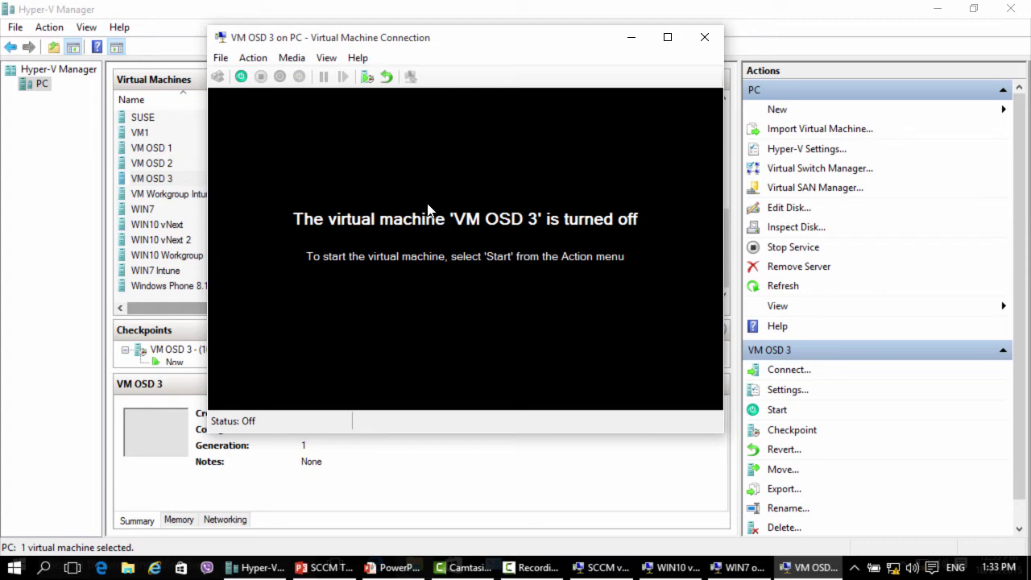
- Review the DVD drive media and BIOS startup order in the VM OSD 3 settings without changing them
{"action": "left_click", "coordinate": [220, 59]}
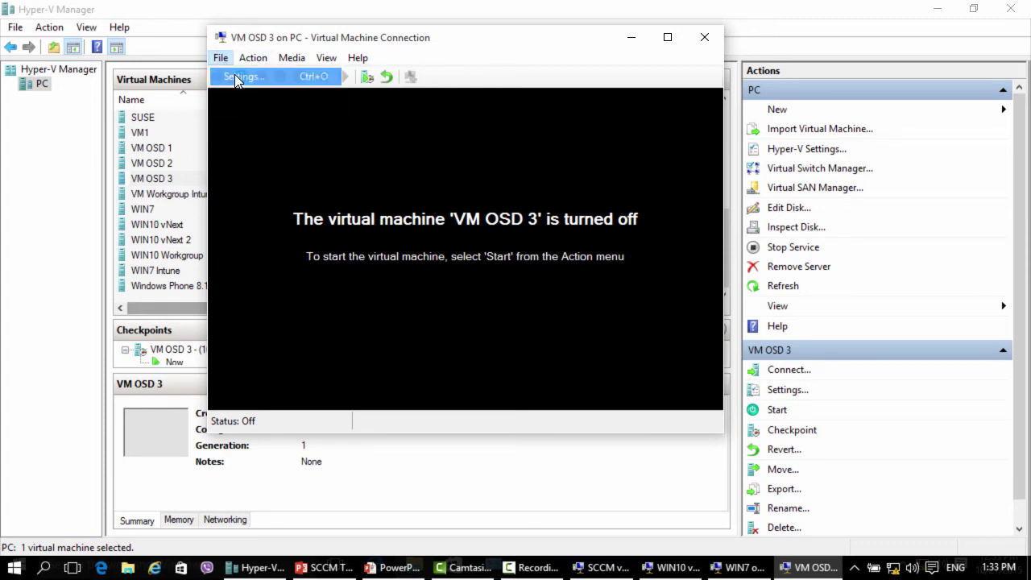
{"action": "left_click", "coordinate": [244, 77]}
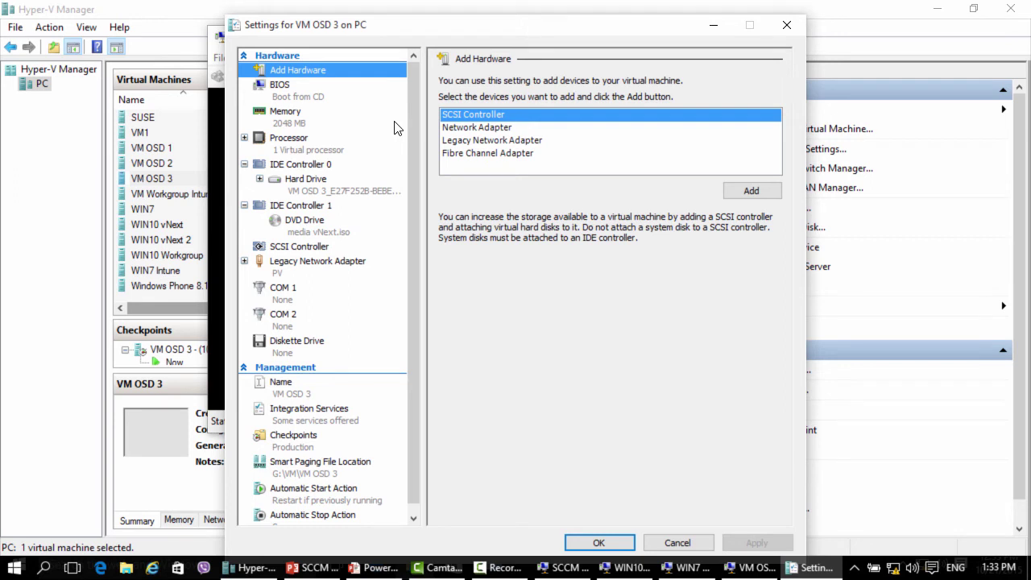
{"action": "left_click", "coordinate": [308, 232]}
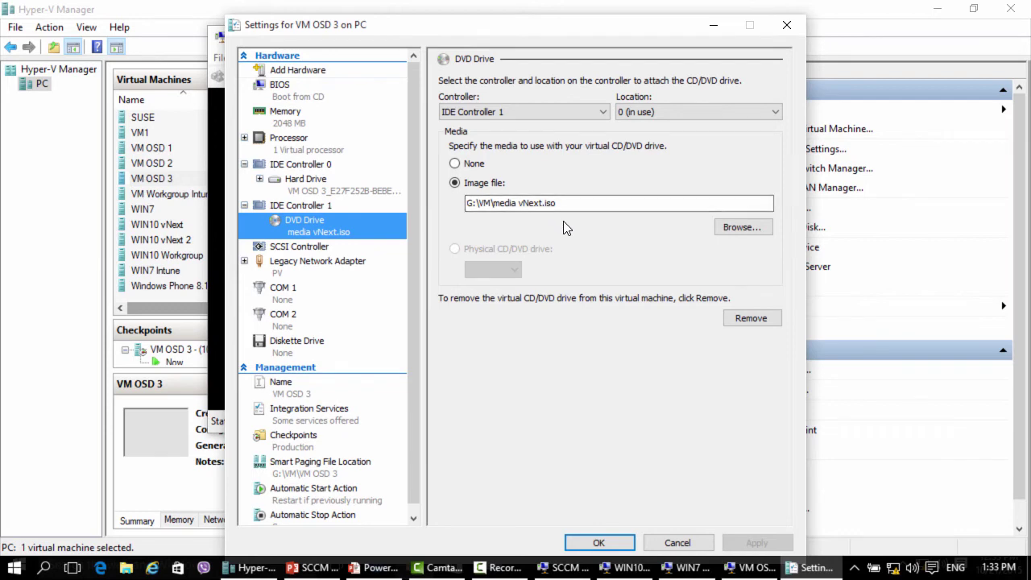
{"action": "left_click", "coordinate": [290, 91]}
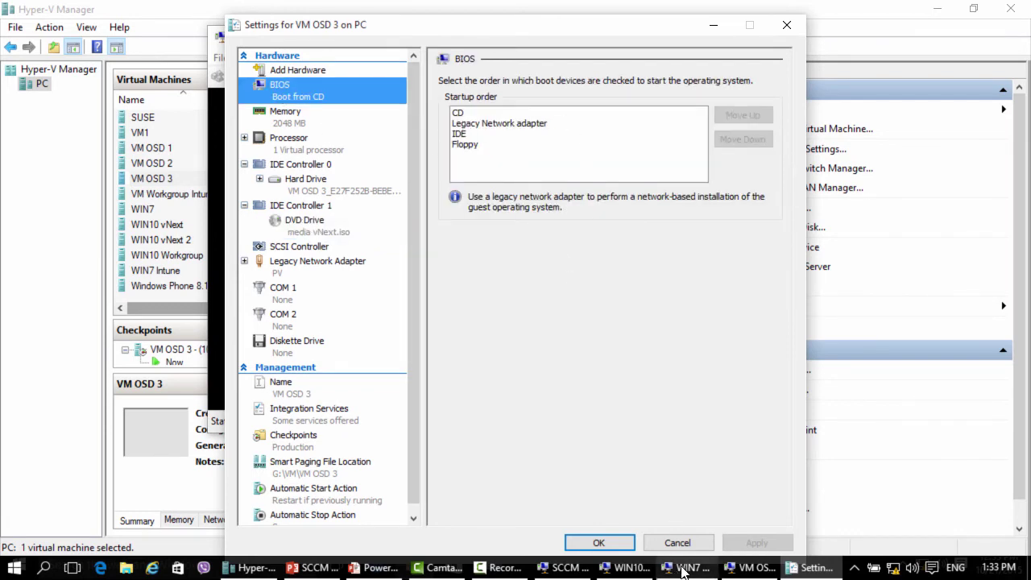
{"action": "left_click", "coordinate": [678, 543]}
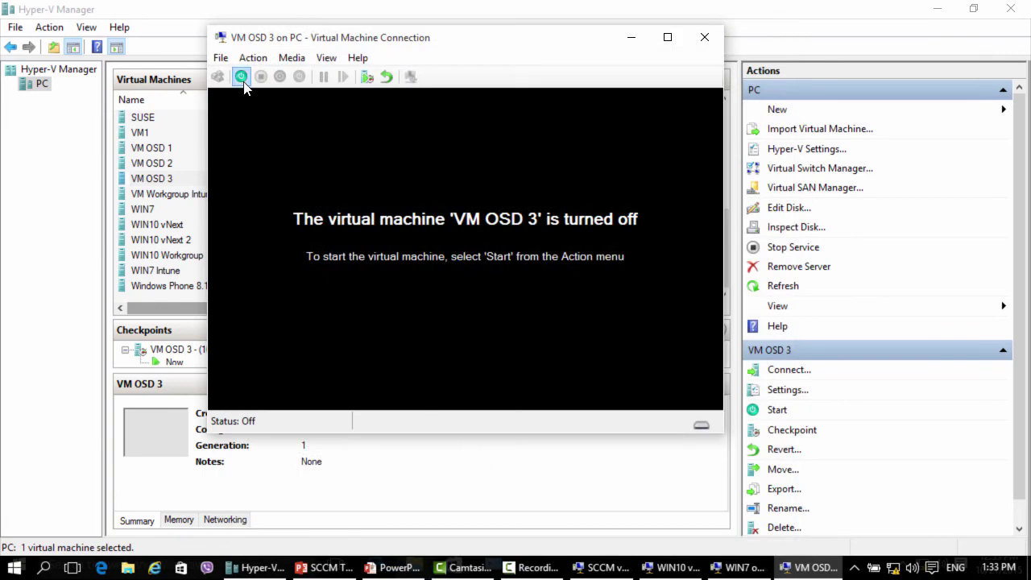
- Start the VM OSD 3 virtual machine and show its connection in full screen mode
{"action": "left_click", "coordinate": [243, 79]}
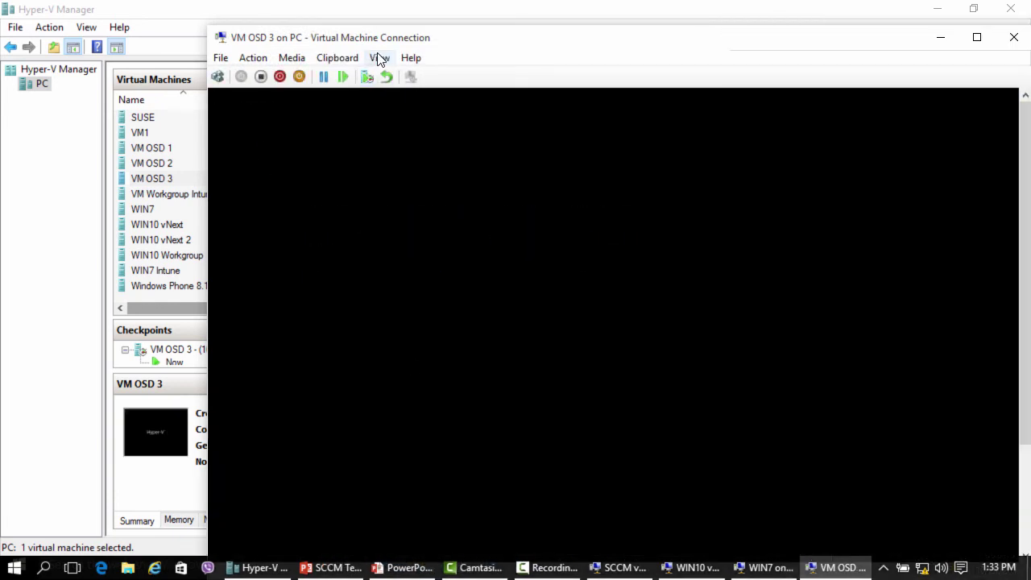
{"action": "left_click", "coordinate": [380, 57]}
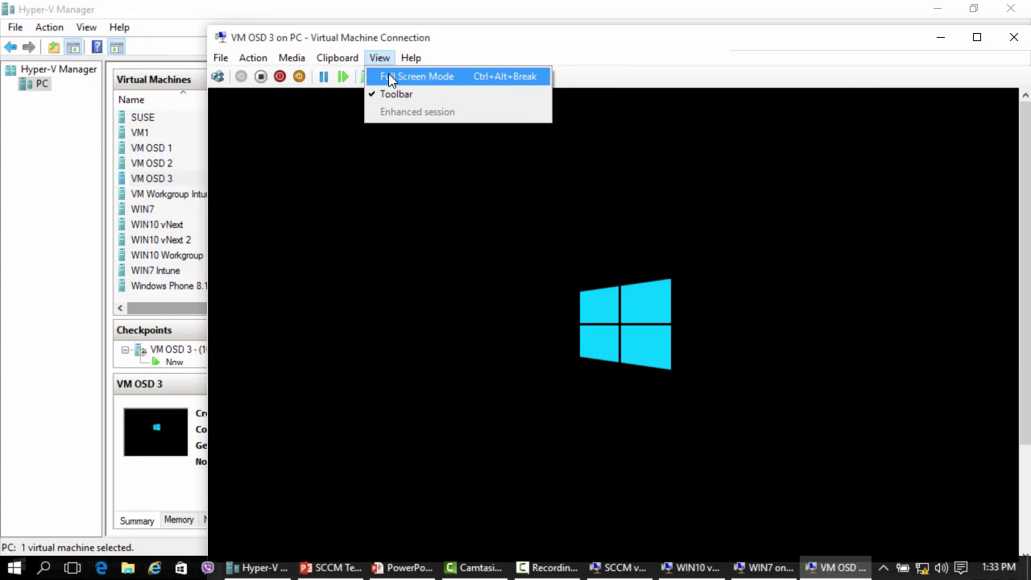
{"action": "left_click", "coordinate": [390, 79]}
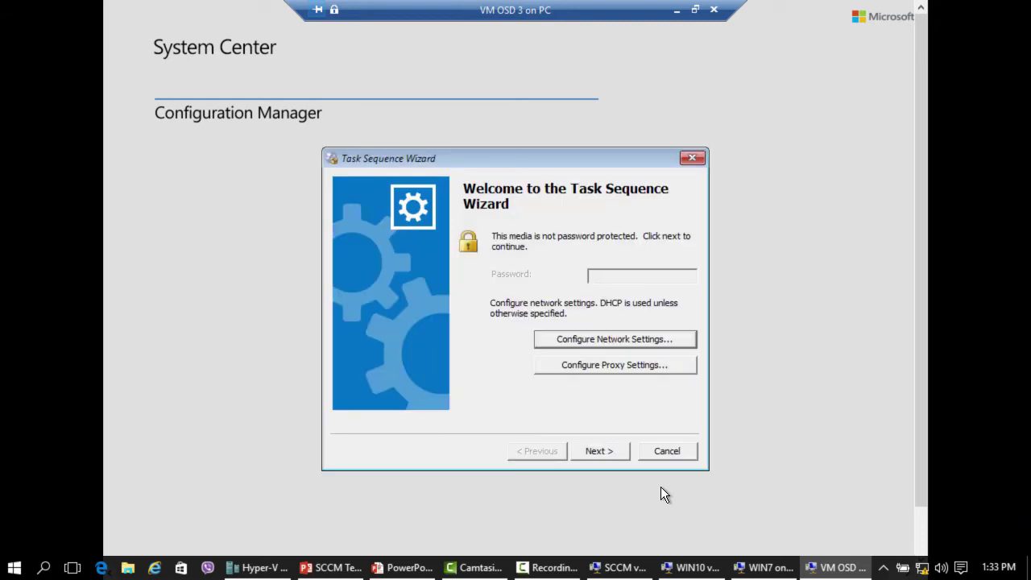
- Run the Install Windows 10 Ent x64 task sequence with the OSDComputerName variable set to TEST
{"action": "left_click", "coordinate": [600, 451]}
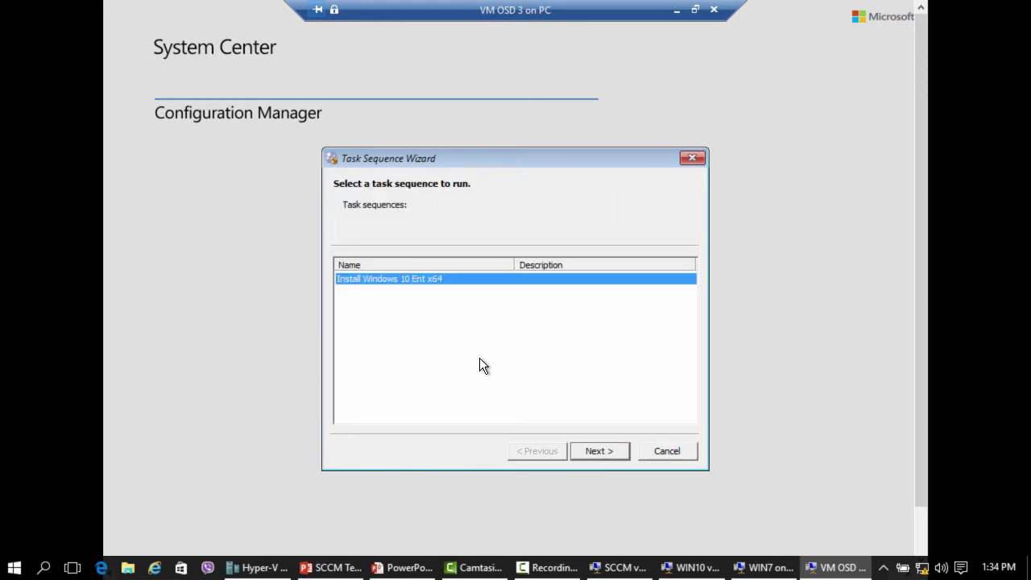
{"action": "left_click", "coordinate": [599, 451]}
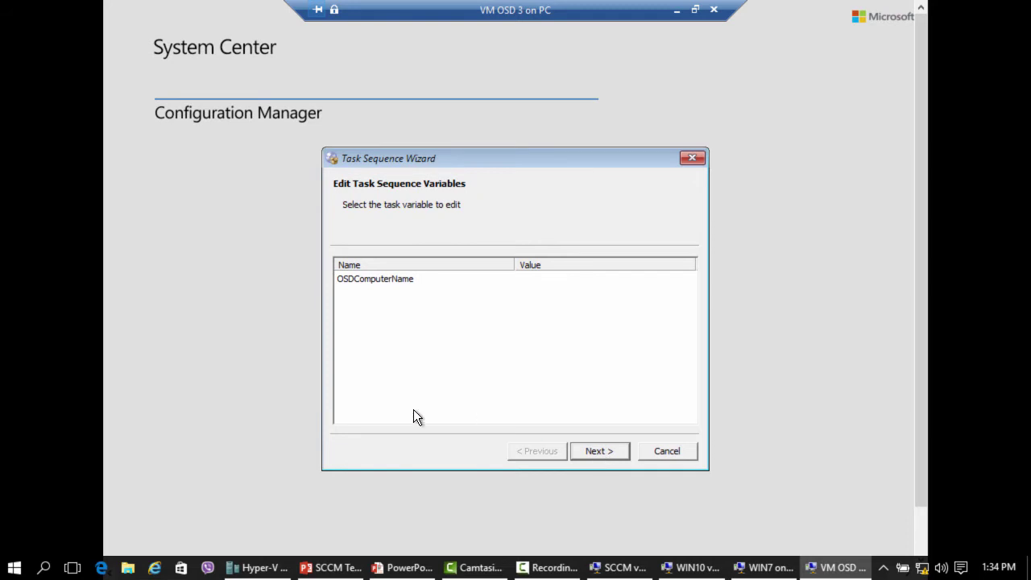
{"action": "double_click", "coordinate": [365, 280]}
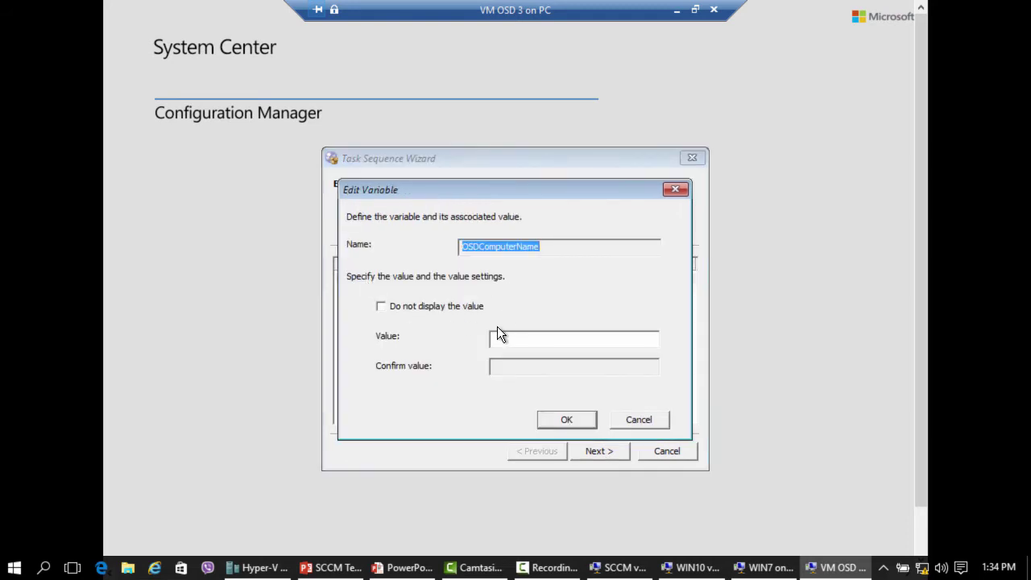
{"action": "left_click", "coordinate": [499, 338]}
{"action": "type", "text": "TES"}
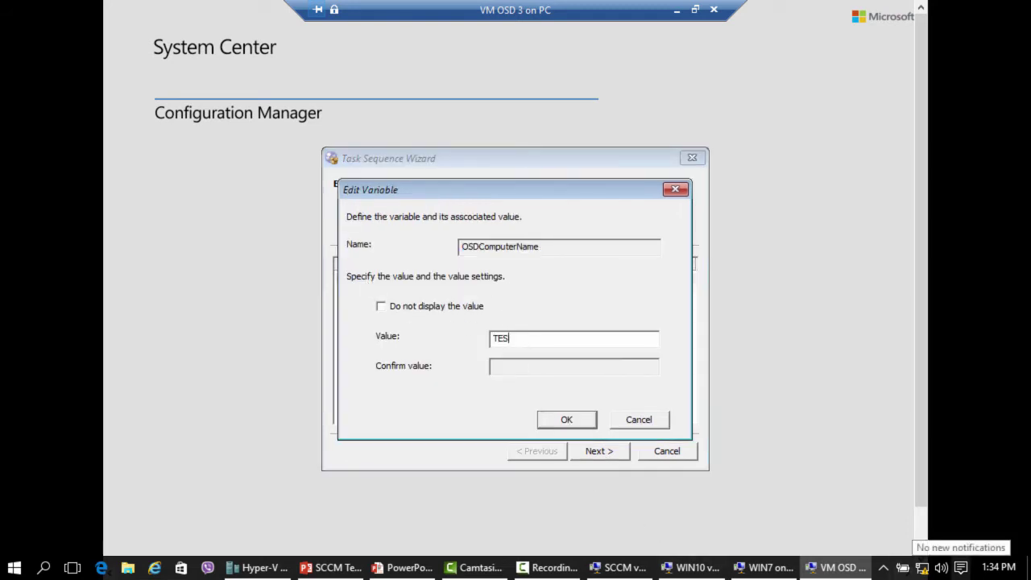
{"action": "type", "text": "T"}
{"action": "left_click", "coordinate": [568, 419]}
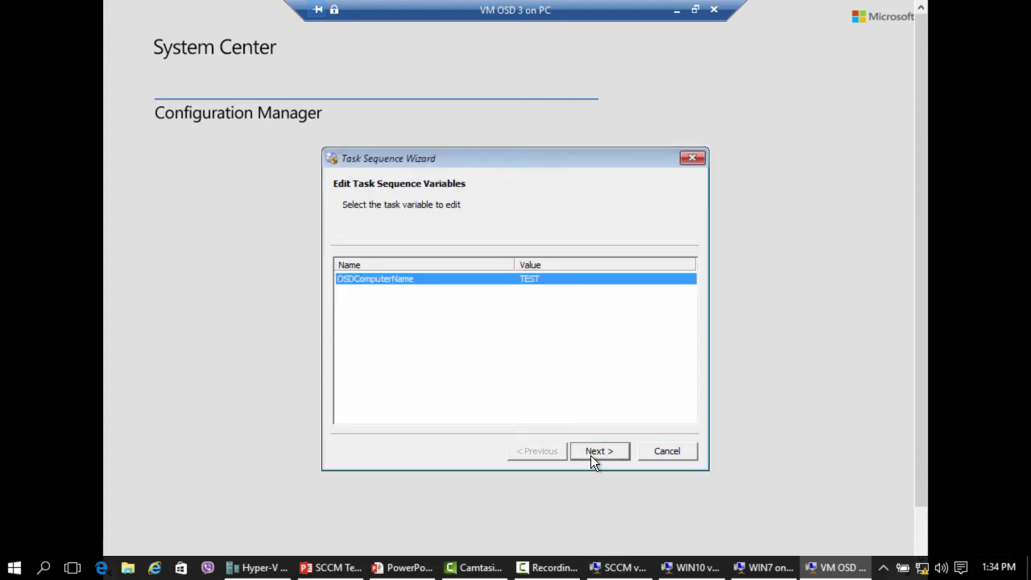
{"action": "left_click", "coordinate": [608, 453]}
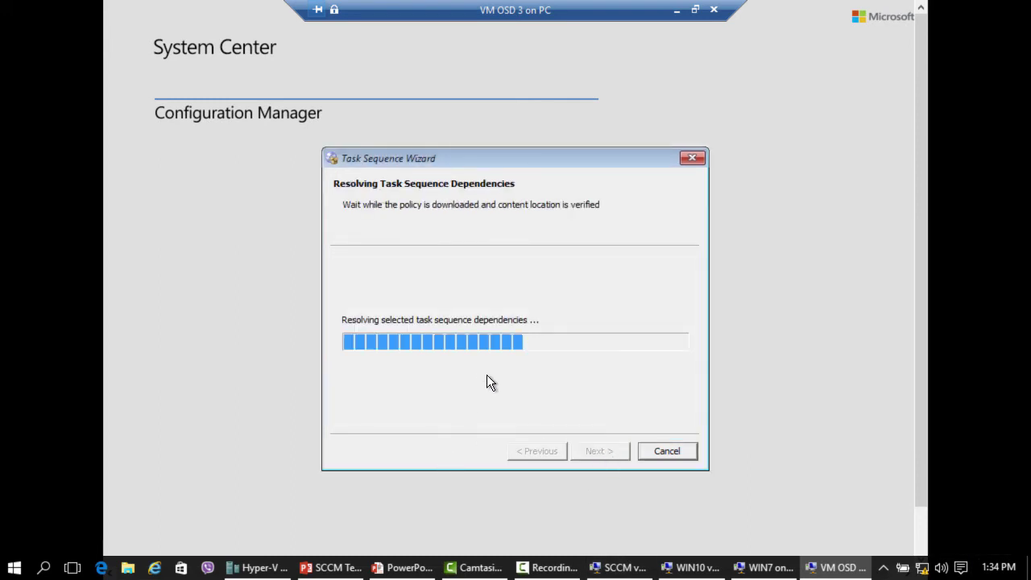
- Launch CMTrace.exe from a Windows PE command prompt and make it the default viewer for log files
{"action": "key", "text": "F8"}
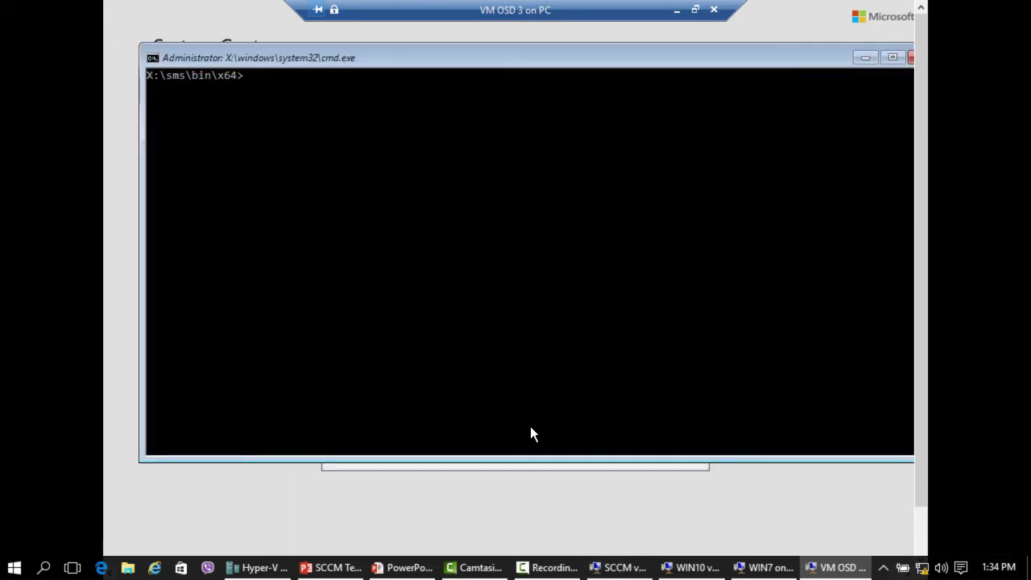
{"action": "type", "text": "CMTrace.exe"}
{"action": "key", "text": "Return"}
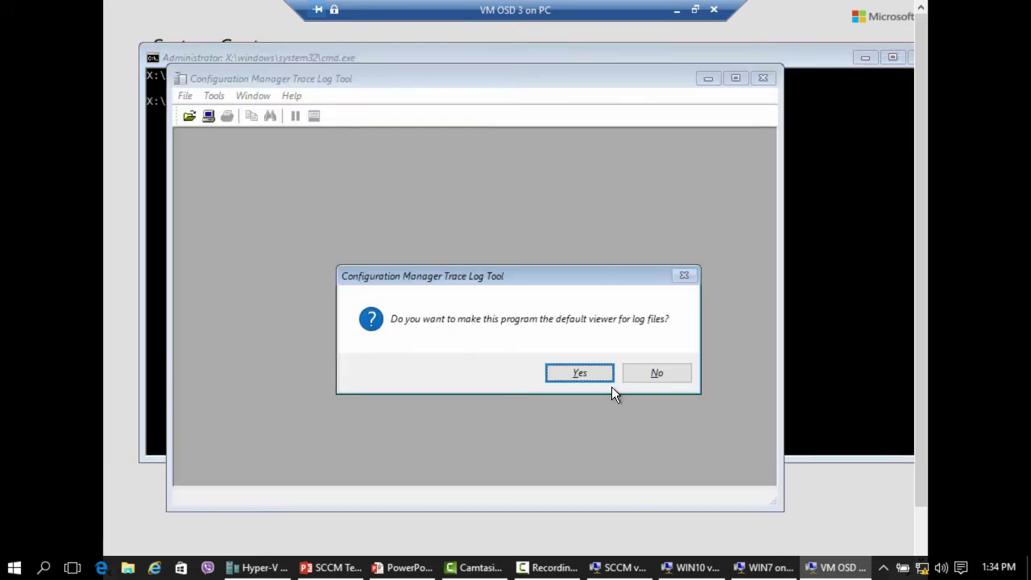
{"action": "left_click", "coordinate": [585, 373]}
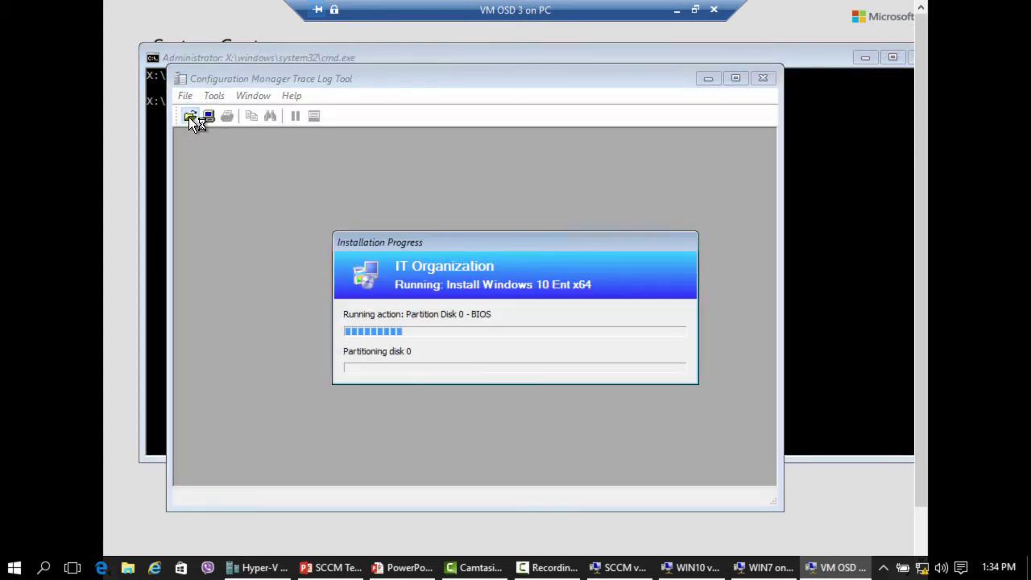
- Open smsts.log from X:\Windows\temp\SMSTSLog in the trace log tool, moving the Installation Progress window aside
{"action": "left_click", "coordinate": [190, 116]}
{"action": "left_click_drag", "start_coordinate": [491, 240], "coordinate": [754, 195]}
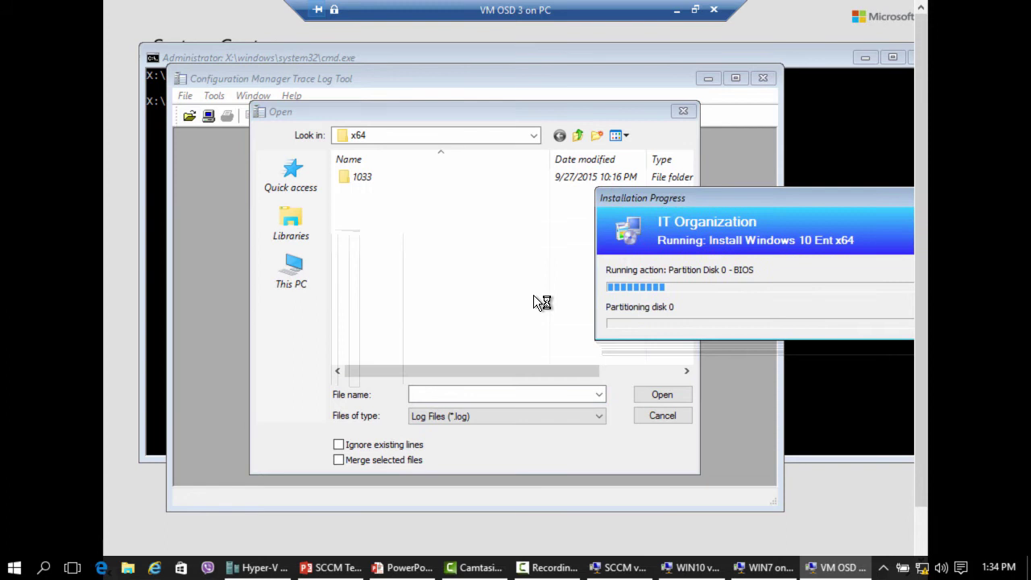
{"action": "left_click", "coordinate": [279, 264]}
{"action": "double_click", "coordinate": [451, 336]}
{"action": "double_click", "coordinate": [382, 241]}
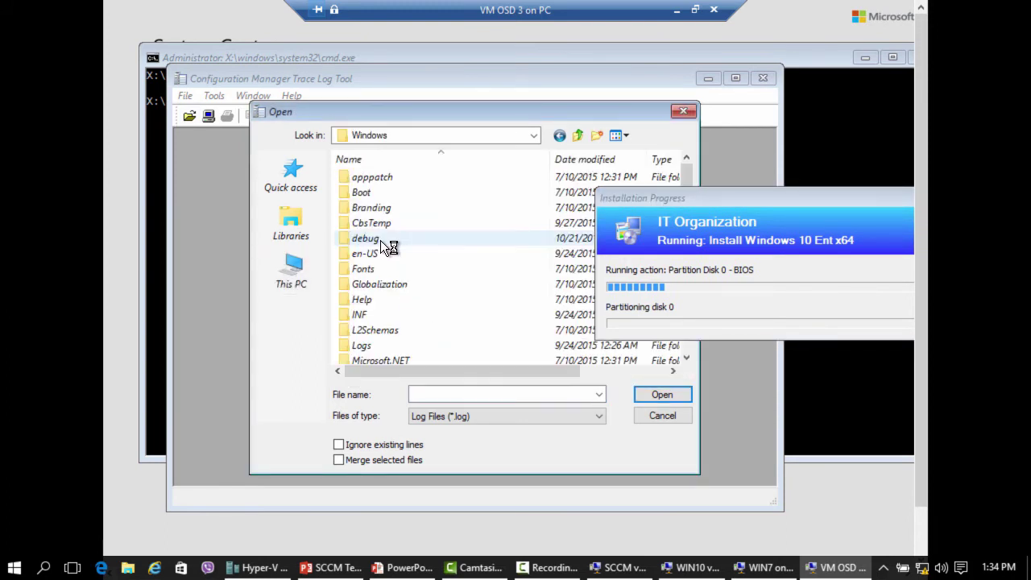
{"action": "scroll", "coordinate": [381, 258], "scroll_direction": "down", "scroll_amount": 5}
{"action": "double_click", "coordinate": [387, 284]}
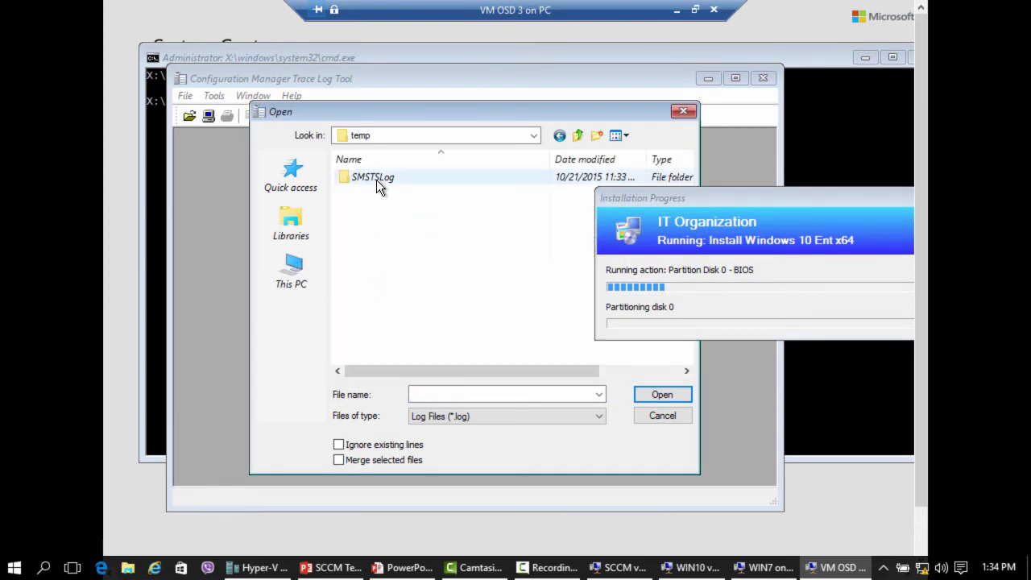
{"action": "double_click", "coordinate": [376, 180]}
{"action": "double_click", "coordinate": [370, 179]}
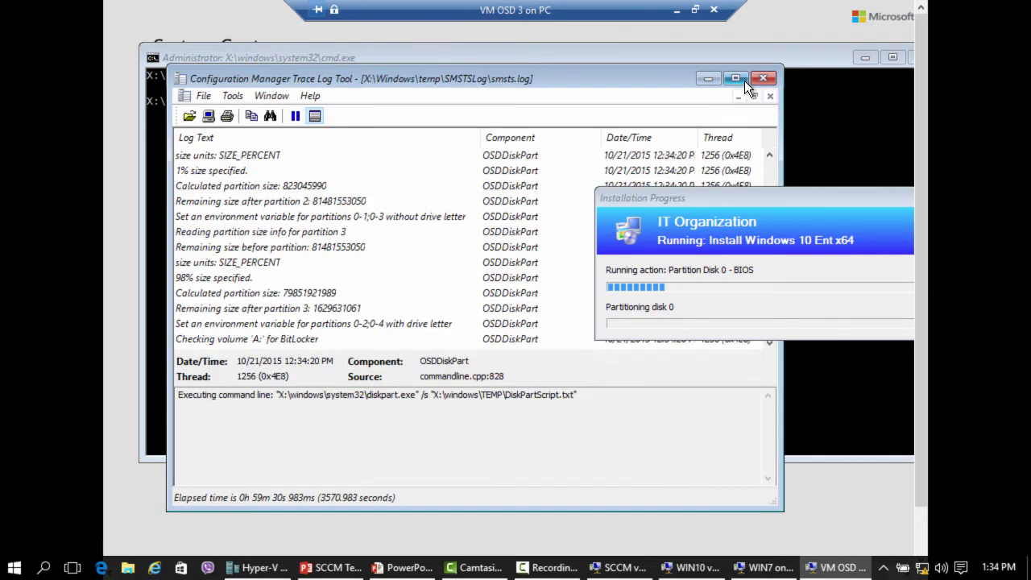
- Maximize the log viewer, reposition the Installation Progress window over it and select the latest log entry
{"action": "left_click", "coordinate": [741, 79]}
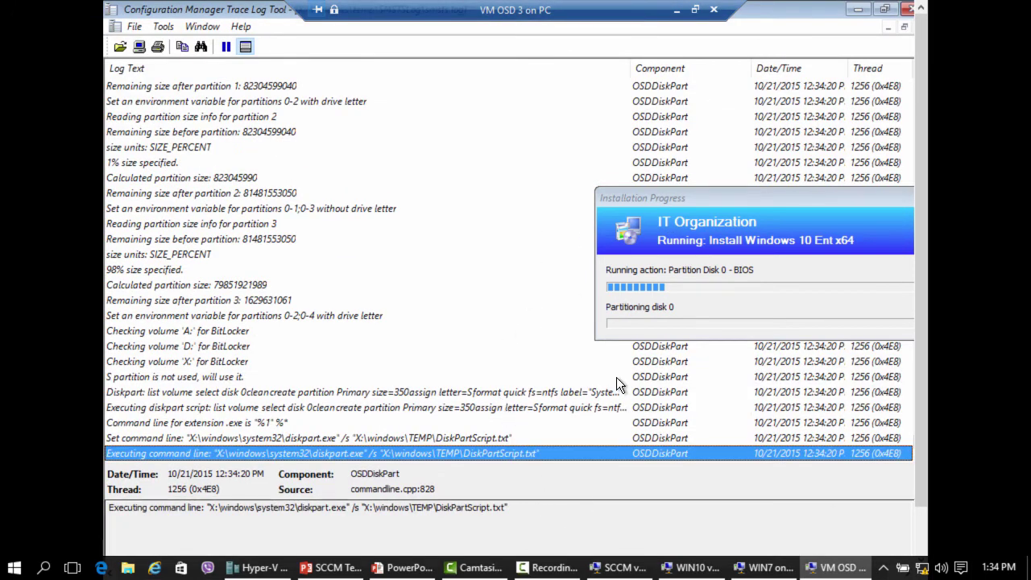
{"action": "left_click_drag", "start_coordinate": [765, 196], "coordinate": [710, 141]}
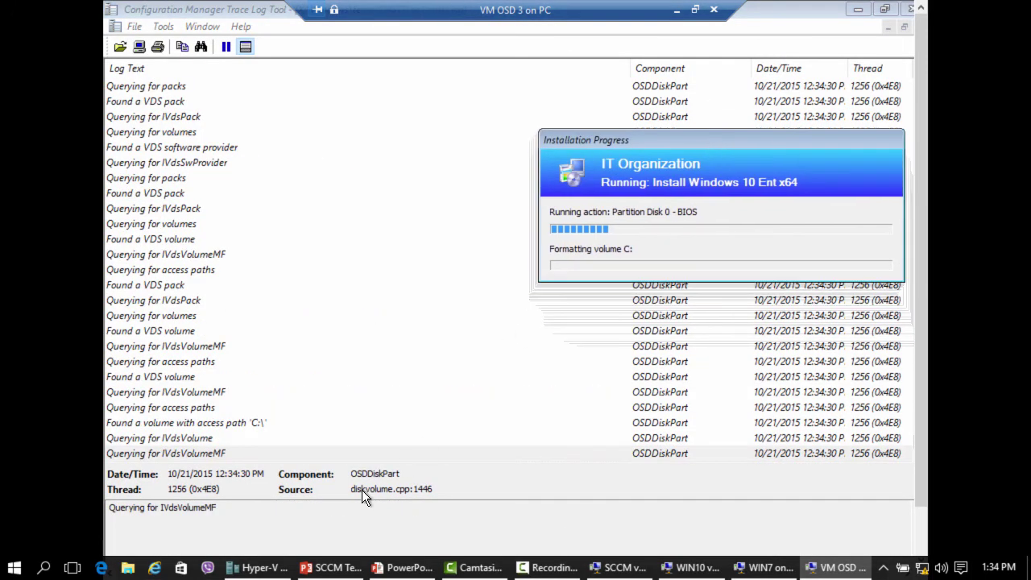
{"action": "left_click", "coordinate": [219, 454]}
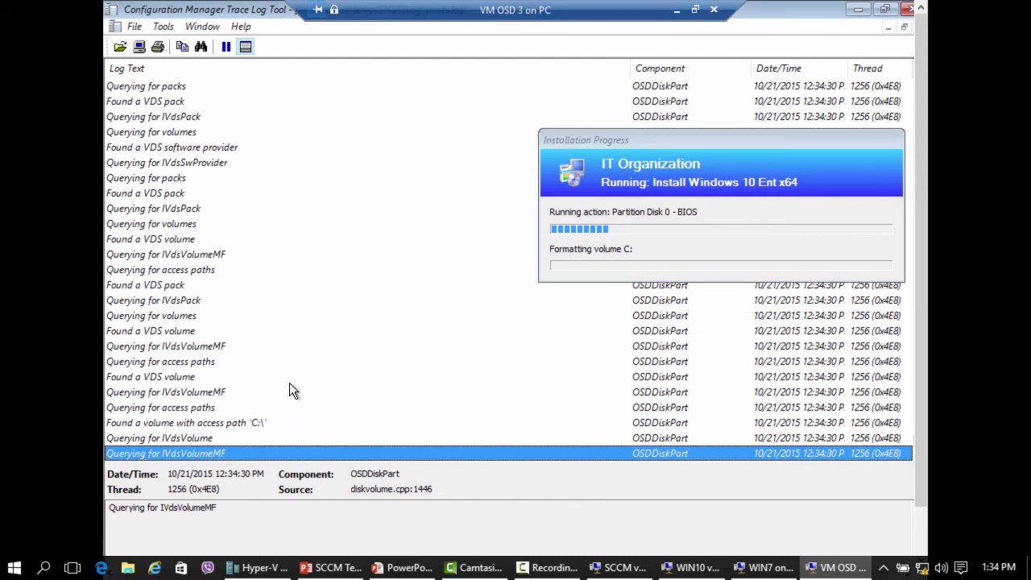
- Examine the ApplyOperatingSystem log entries on content persistence, download locations and source URL for package TP30000D
{"action": "mouse_move", "coordinate": [402, 567]}
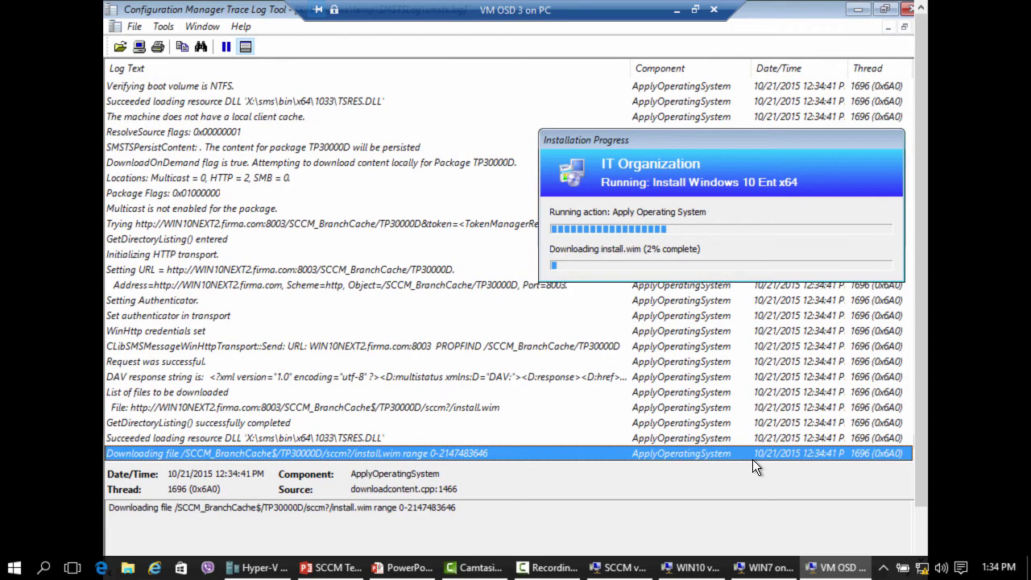
{"action": "left_click", "coordinate": [225, 224]}
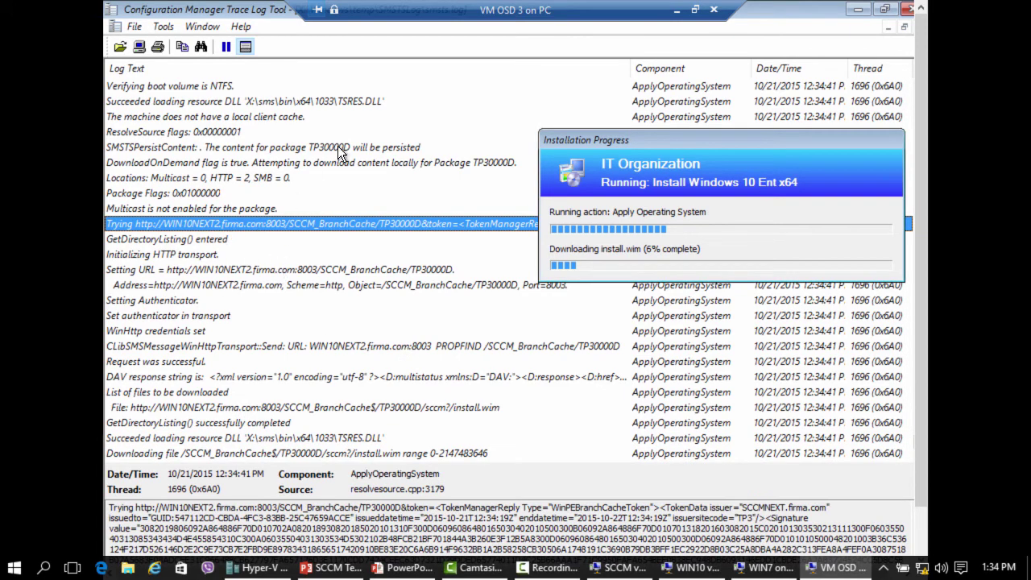
{"action": "left_click", "coordinate": [307, 148]}
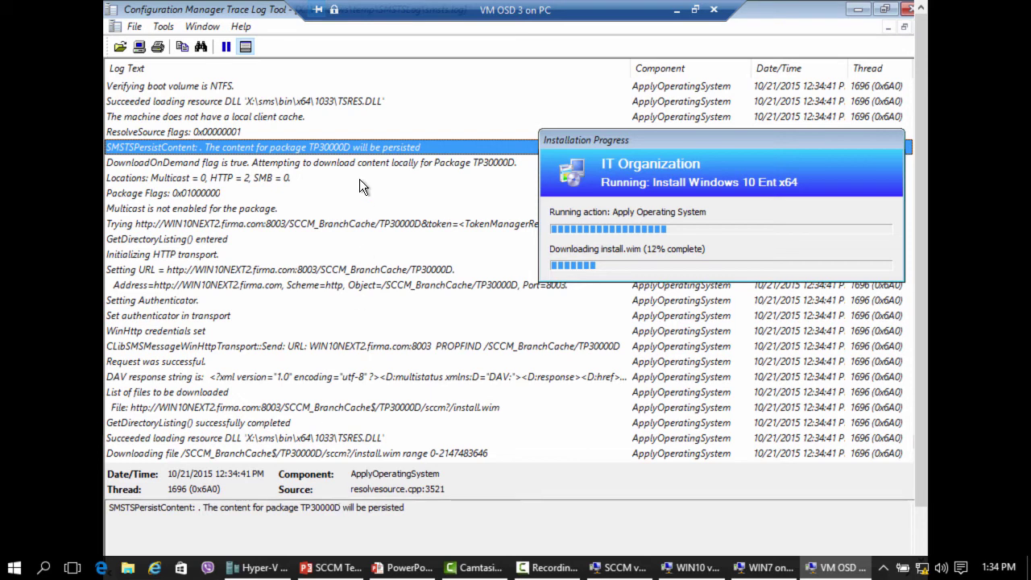
{"action": "left_click", "coordinate": [317, 177]}
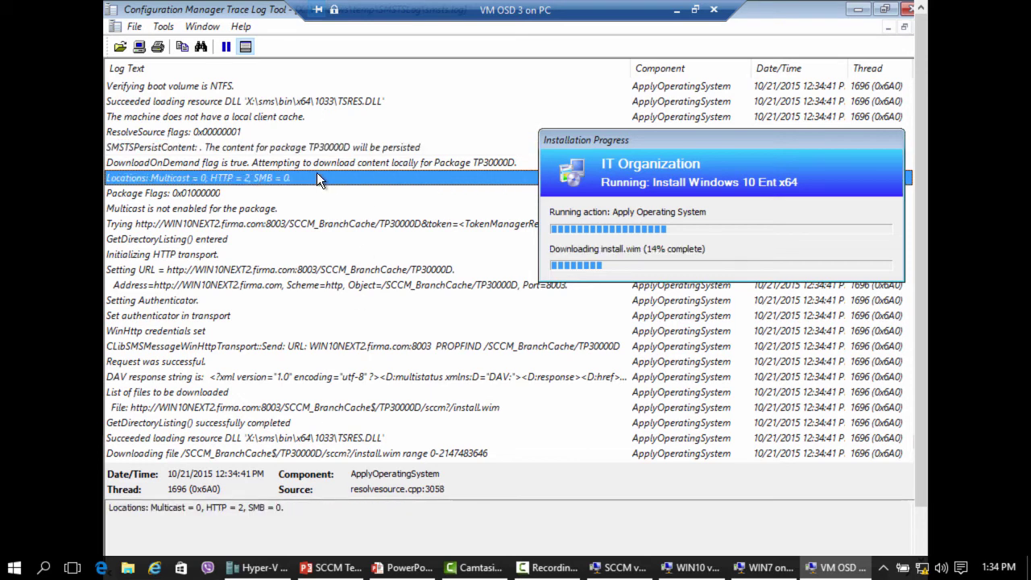
{"action": "left_click", "coordinate": [172, 225]}
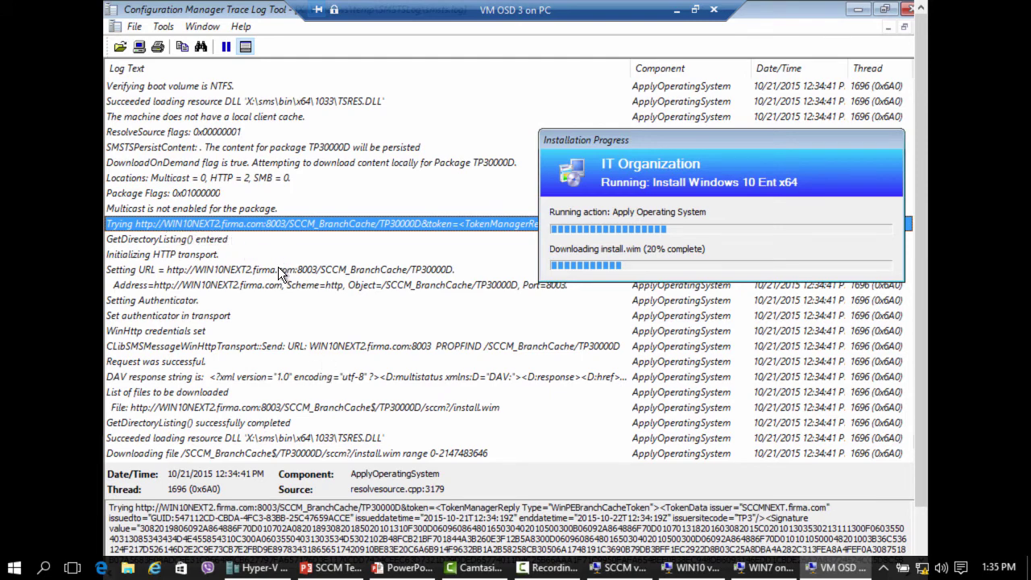
{"action": "left_click", "coordinate": [254, 283]}
{"action": "left_click", "coordinate": [248, 270]}
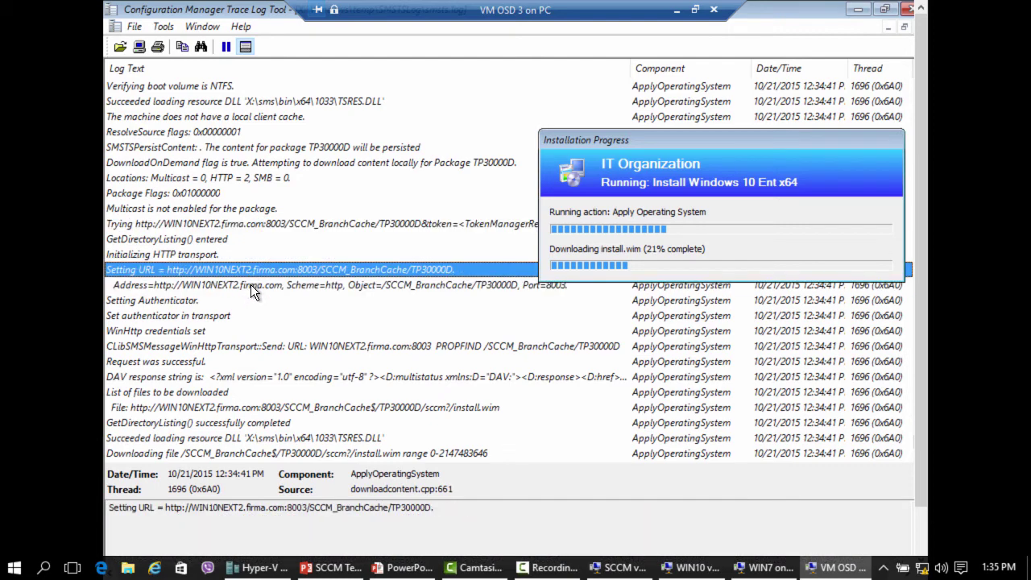
- Inspect the object name, port and host name in the download Address log entry, and select the install.wim file entry
{"action": "left_click", "coordinate": [206, 289]}
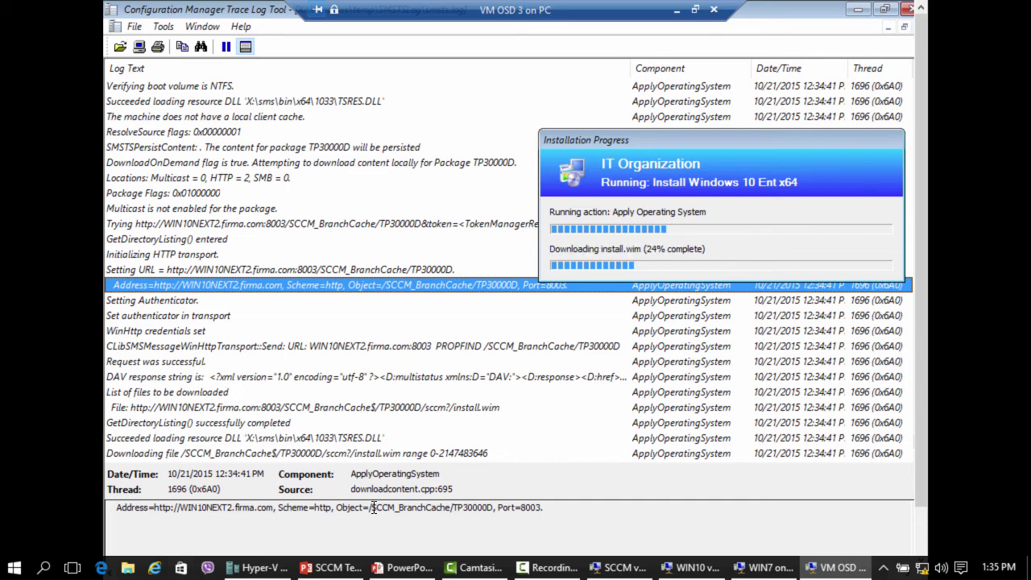
{"action": "left_click_drag", "start_coordinate": [373, 508], "coordinate": [449, 522]}
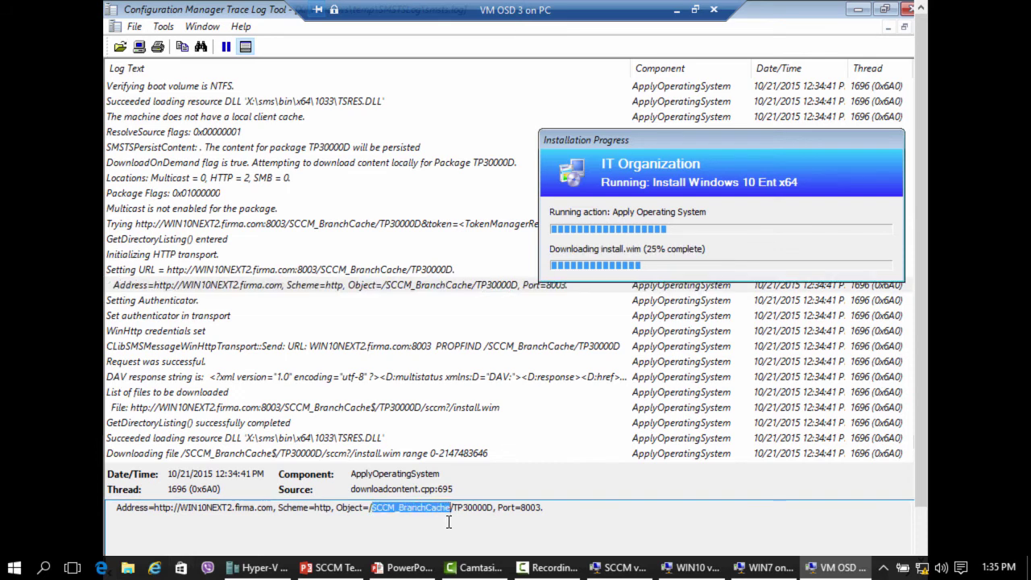
{"action": "left_click_drag", "start_coordinate": [521, 509], "coordinate": [561, 522]}
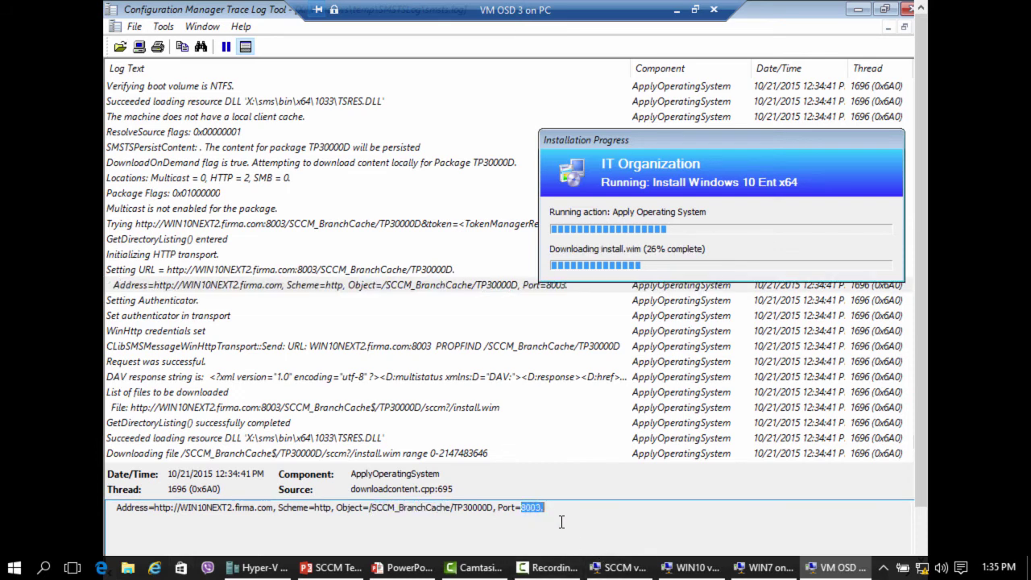
{"action": "left_click", "coordinate": [204, 519]}
{"action": "left_click_drag", "start_coordinate": [182, 512], "coordinate": [232, 512]}
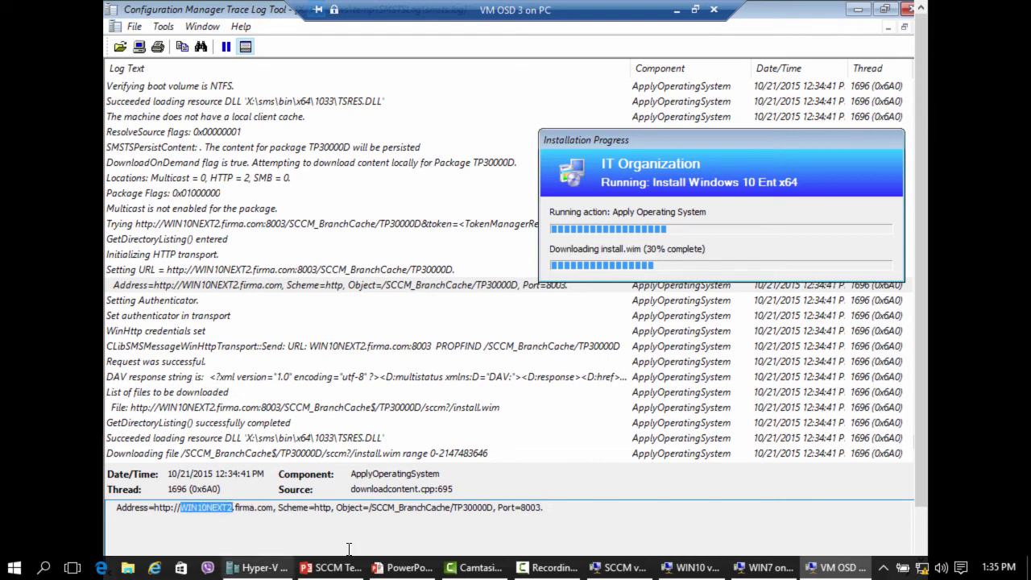
{"action": "left_click", "coordinate": [315, 332]}
{"action": "left_click", "coordinate": [332, 411]}
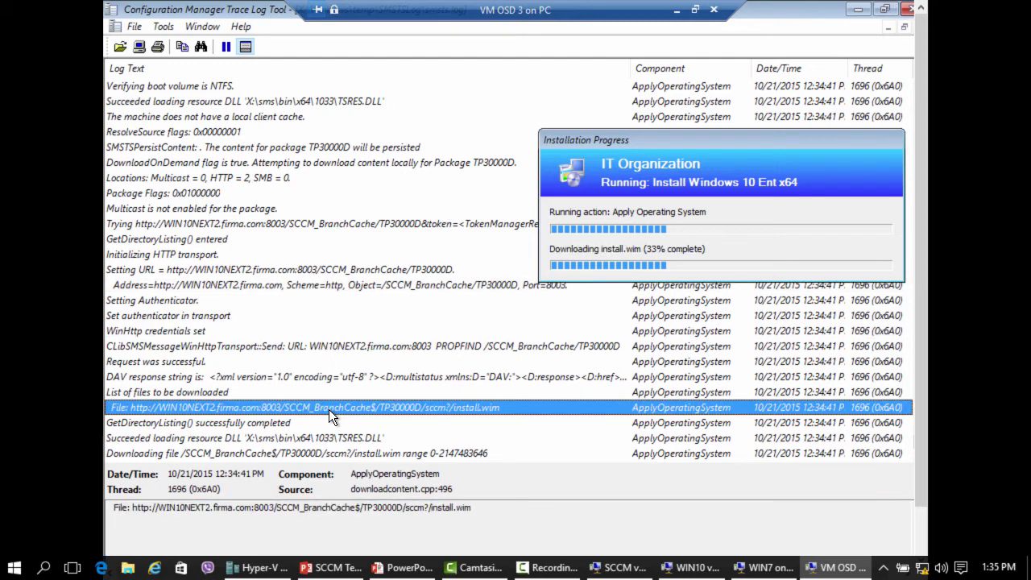
- Select the install.wim download entry, then switch to WIN10 vNext 2 and examine its Ethernet throughput in a maximized Task Manager
{"action": "left_click", "coordinate": [242, 456]}
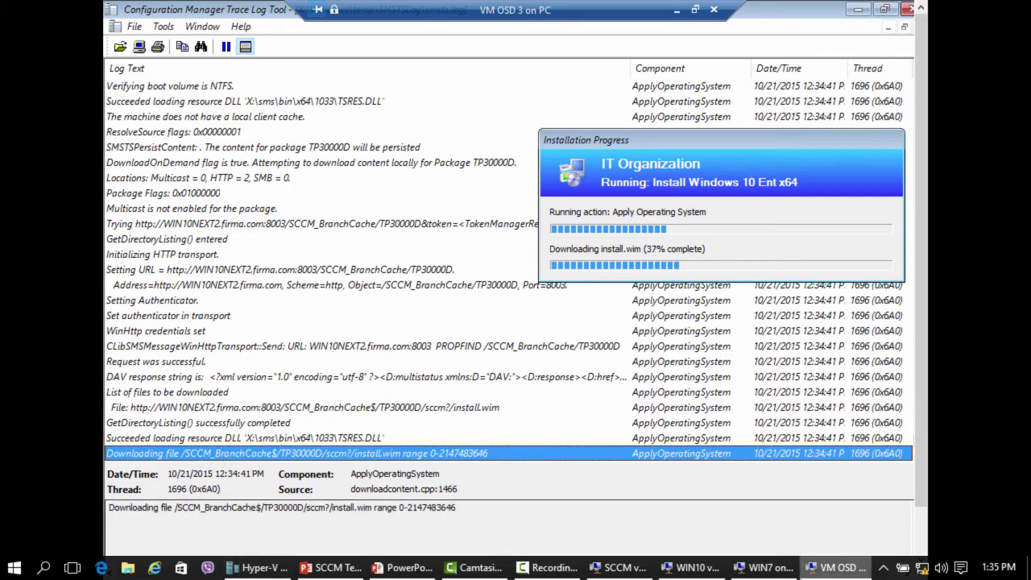
{"action": "left_click", "coordinate": [692, 568]}
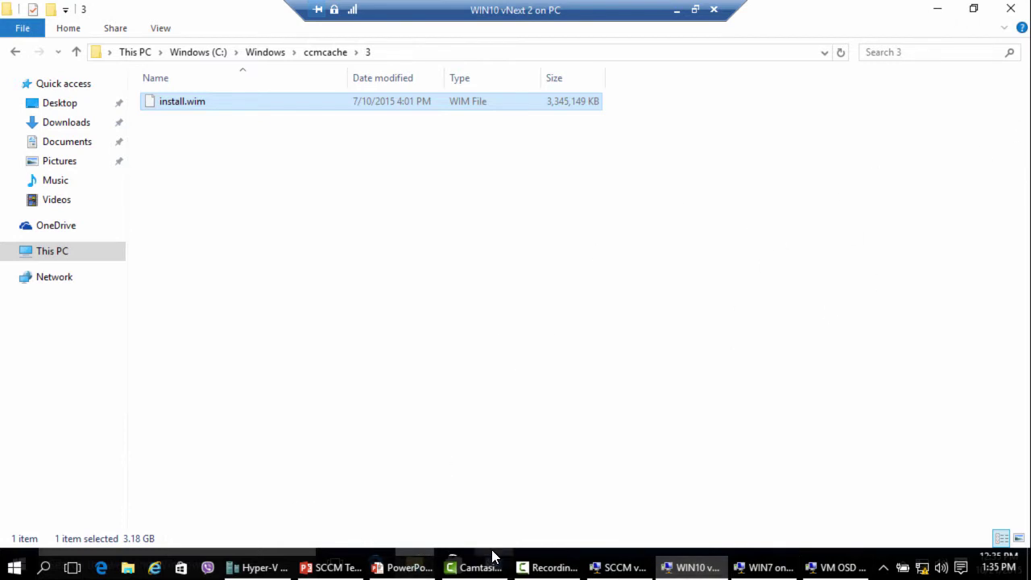
{"action": "right_click", "coordinate": [567, 558]}
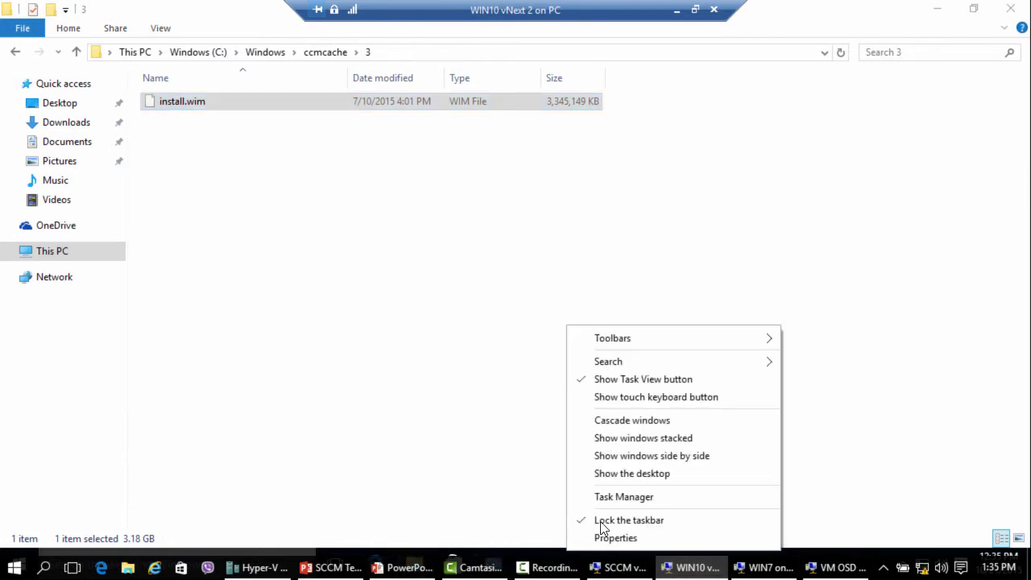
{"action": "left_click", "coordinate": [614, 497]}
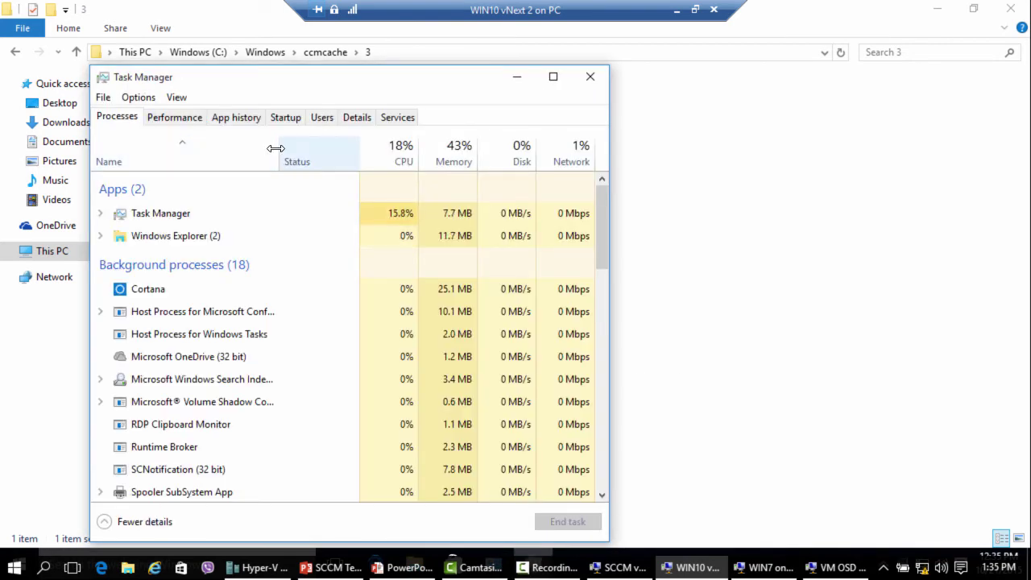
{"action": "left_click", "coordinate": [188, 123]}
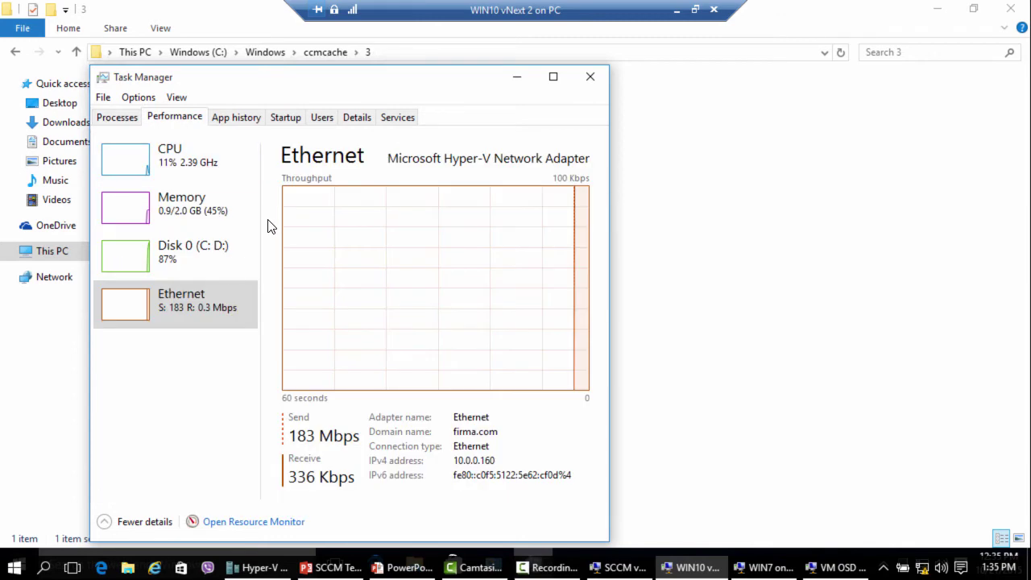
{"action": "left_click", "coordinate": [553, 77]}
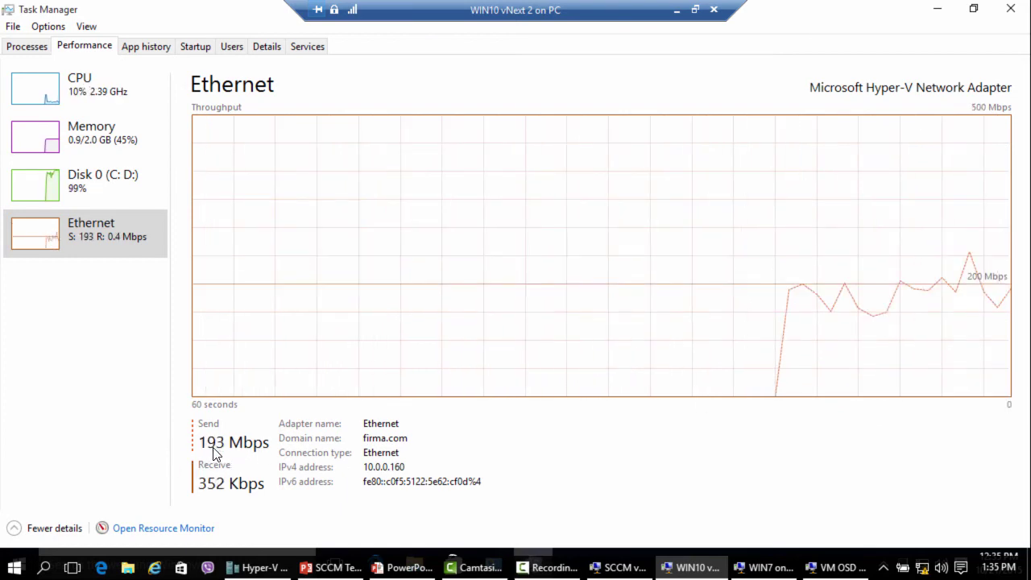
{"action": "left_click", "coordinate": [674, 7]}
{"action": "left_click", "coordinate": [382, 444]}
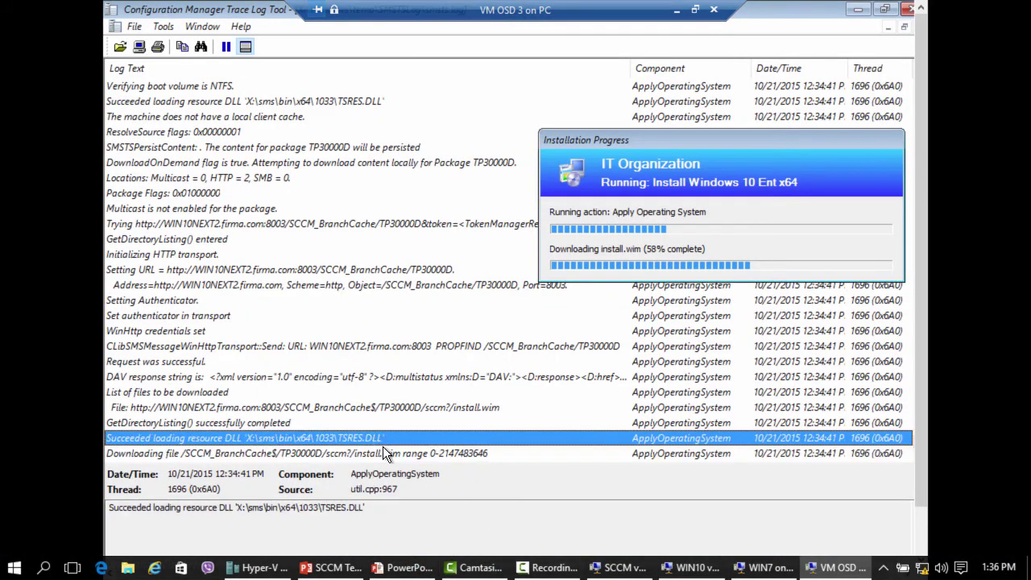
{"action": "left_click", "coordinate": [384, 453]}
- Switch to WIN10 vNext 2, close Task Manager and return to the smsts.log view on VM OSD 3
{"action": "mouse_move", "coordinate": [549, 574]}
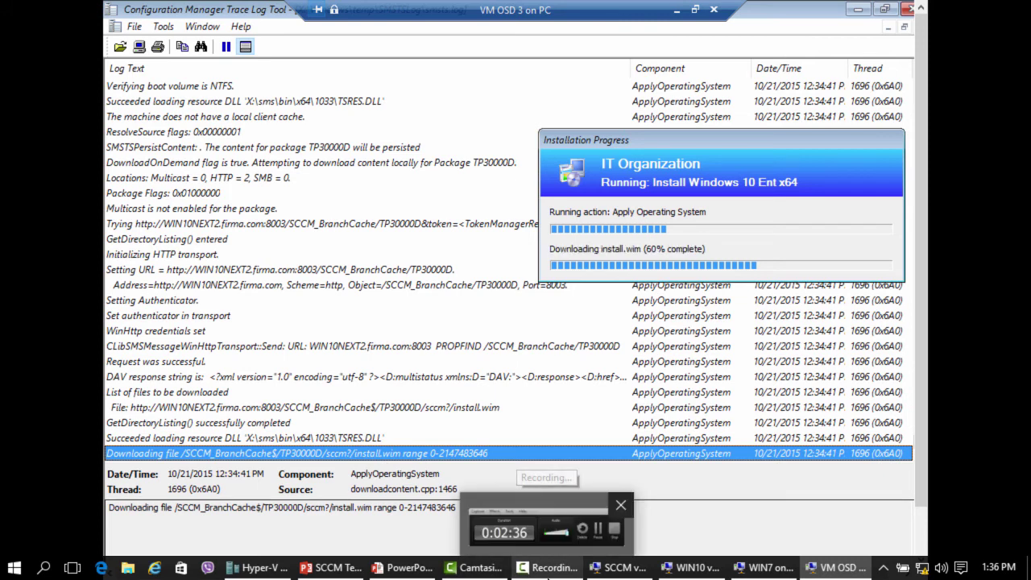
{"action": "left_click", "coordinate": [705, 574]}
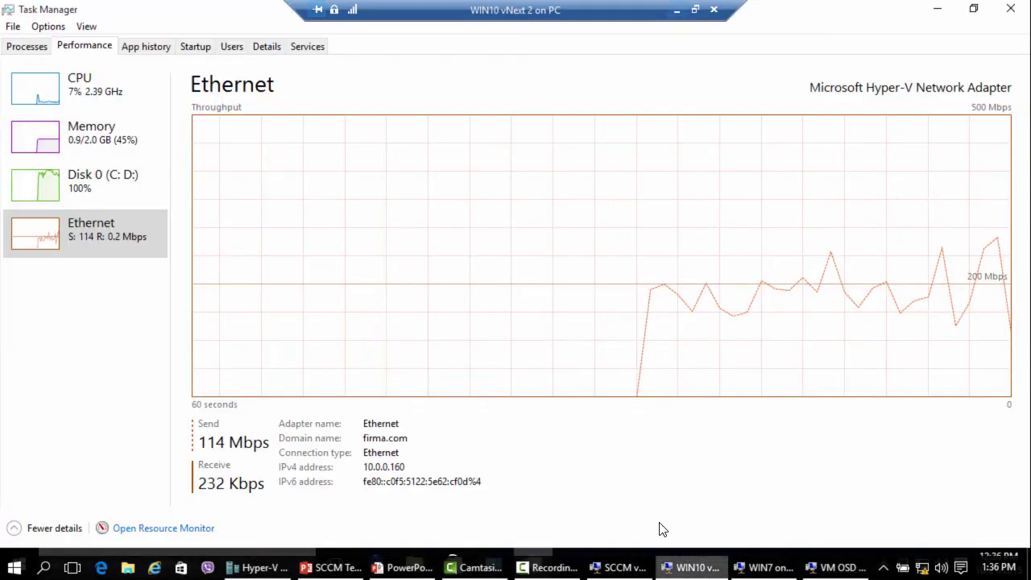
{"action": "left_click", "coordinate": [1012, 8]}
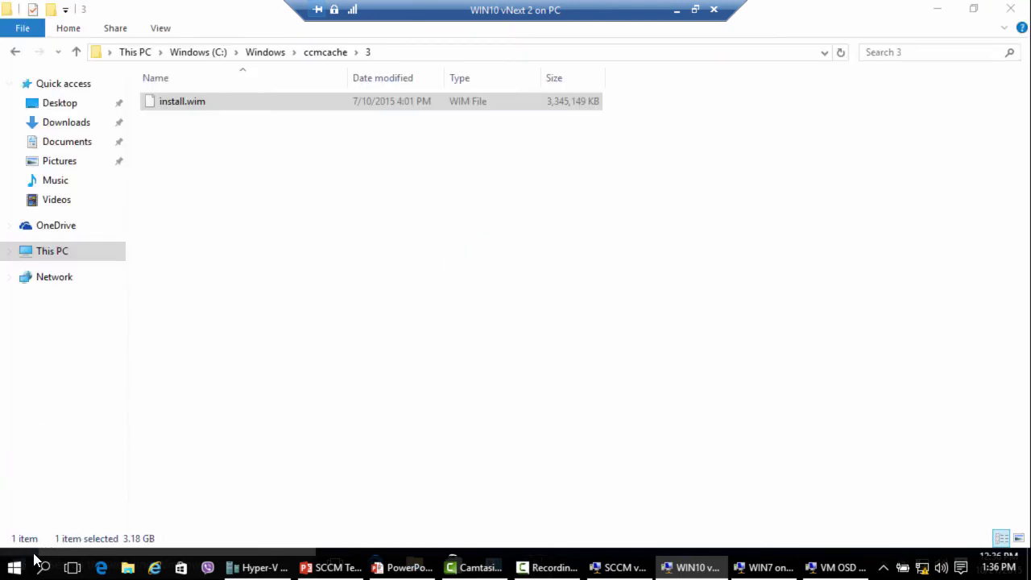
{"action": "right_click", "coordinate": [34, 557]}
{"action": "left_click", "coordinate": [500, 320]}
{"action": "left_click", "coordinate": [510, 333]}
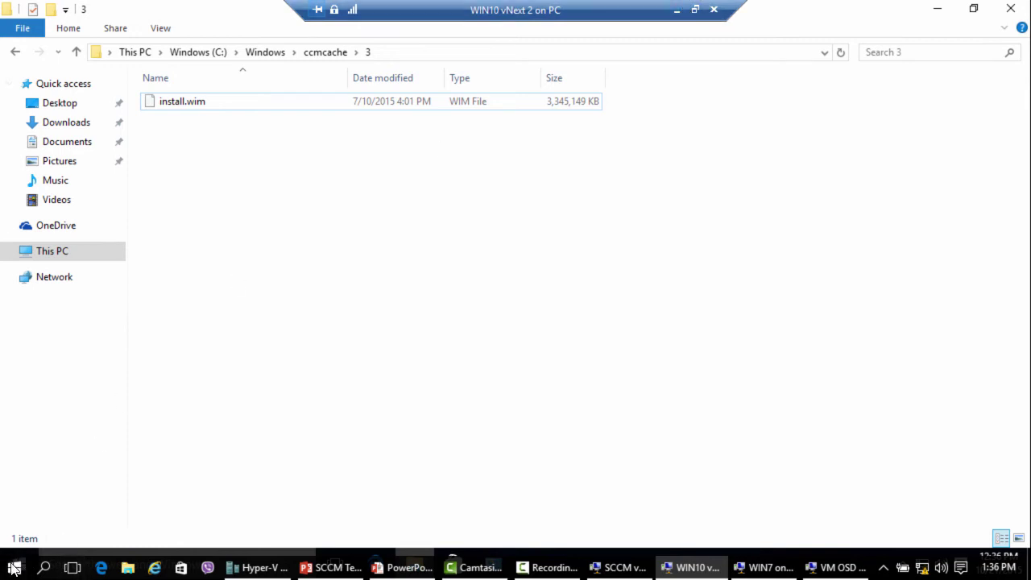
{"action": "left_click", "coordinate": [679, 9]}
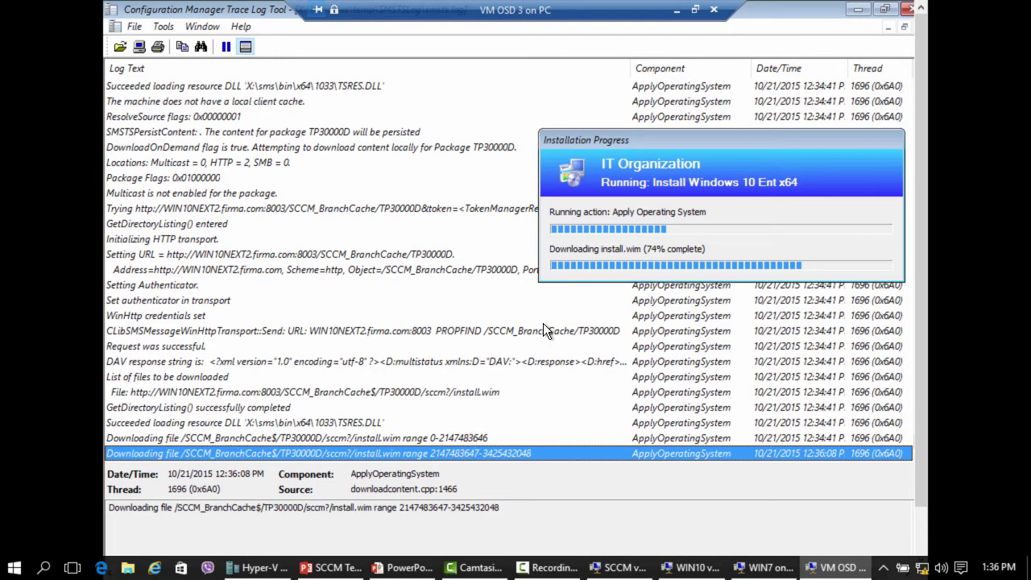
{"action": "left_click", "coordinate": [696, 10]}
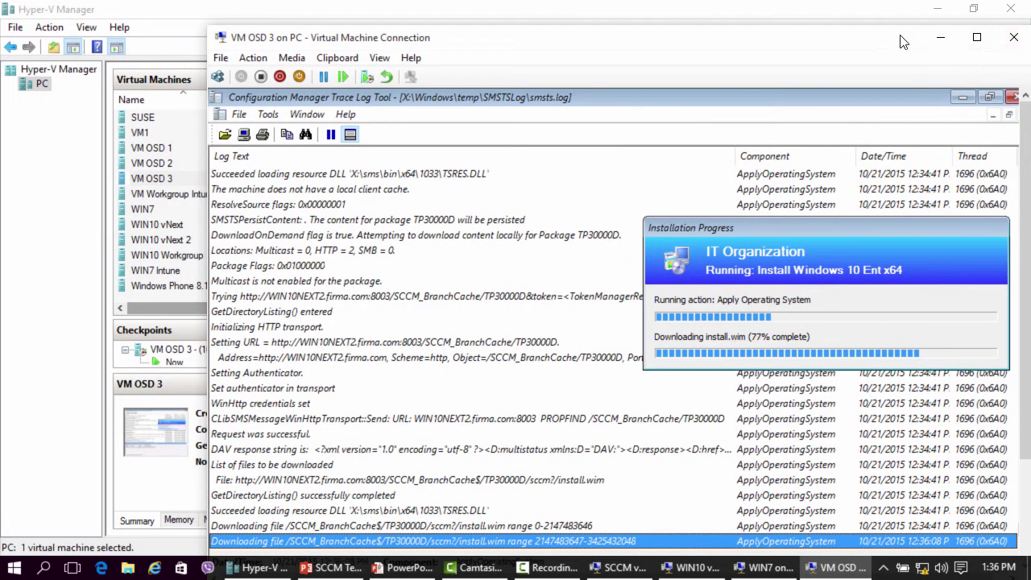
{"action": "double_click", "coordinate": [894, 39]}
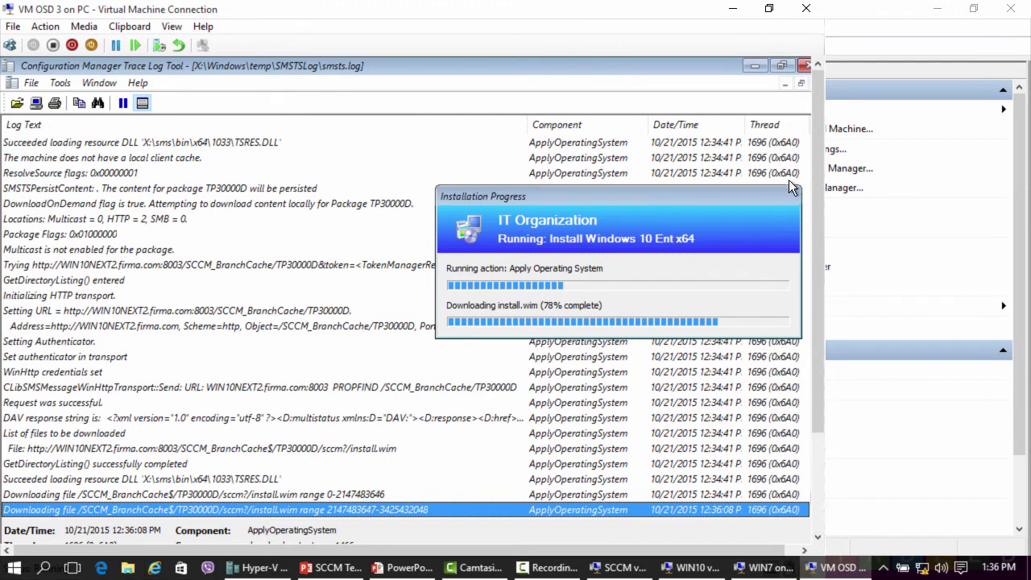
{"action": "double_click", "coordinate": [373, 19]}
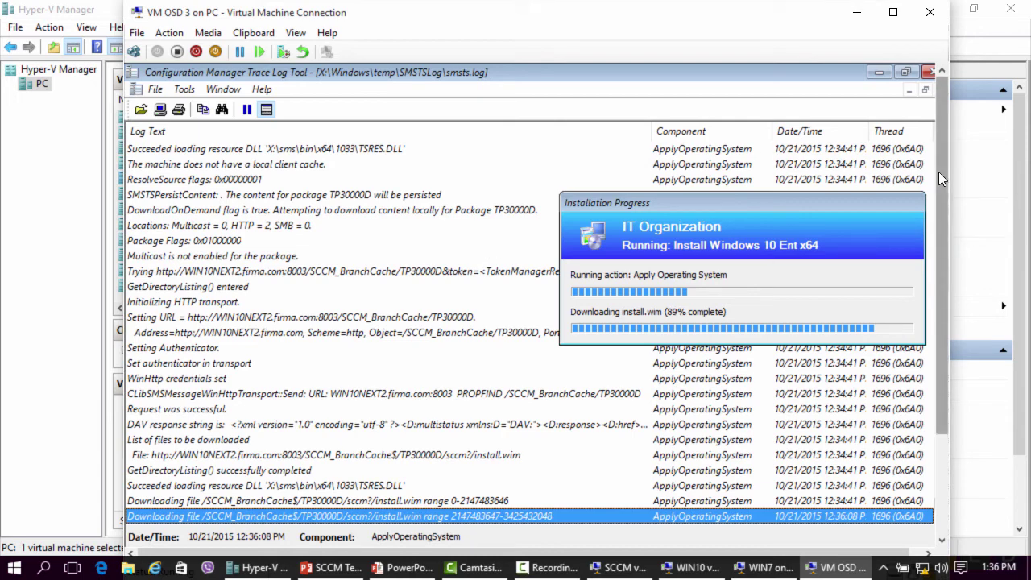
{"action": "left_click_drag", "start_coordinate": [939, 172], "coordinate": [947, 197]}
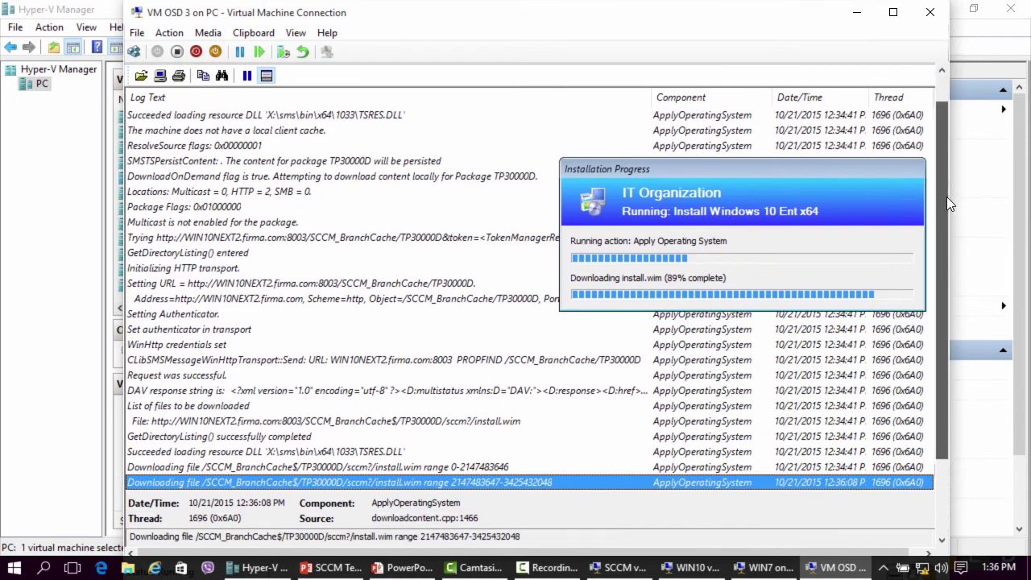
{"action": "left_click", "coordinate": [295, 33]}
{"action": "left_click", "coordinate": [347, 51]}
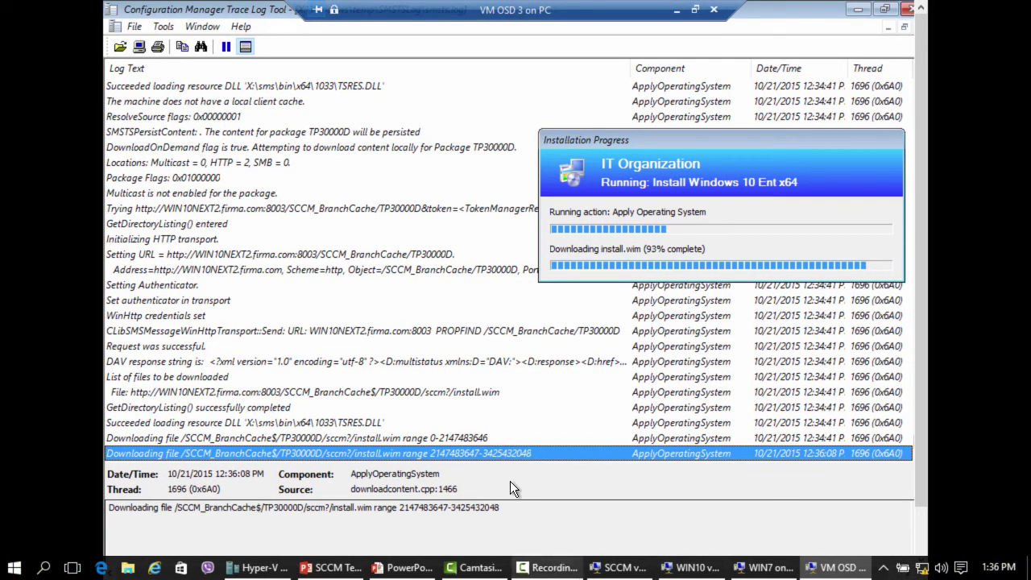
- Inspect the source share and local destination path in the Downloaded file entry for install.wim, and move the Installation Progress window lower over the log
{"action": "left_click", "coordinate": [527, 511]}
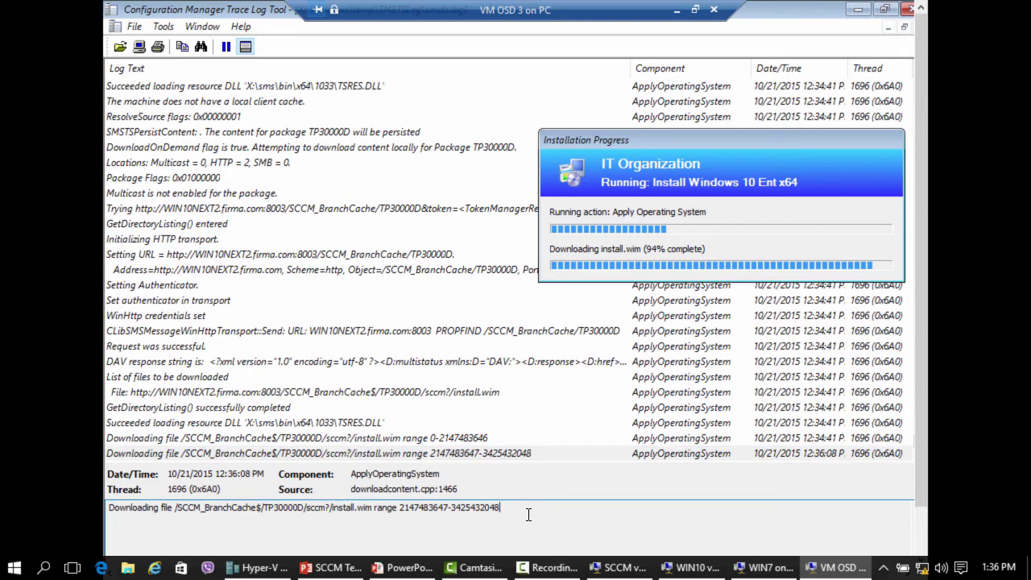
{"action": "left_click", "coordinate": [336, 450]}
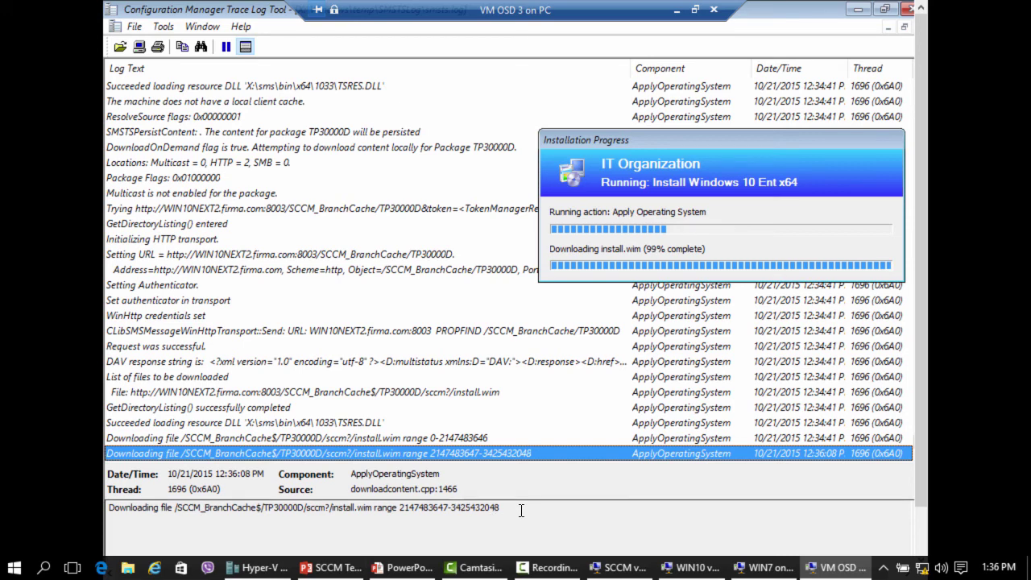
{"action": "left_click", "coordinate": [329, 439]}
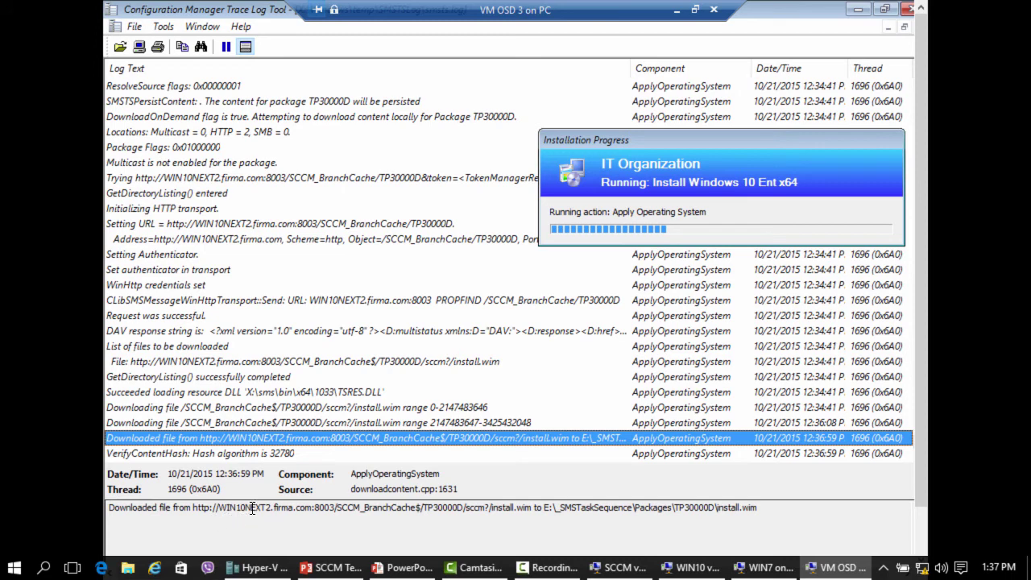
{"action": "left_click_drag", "start_coordinate": [337, 508], "coordinate": [421, 508]}
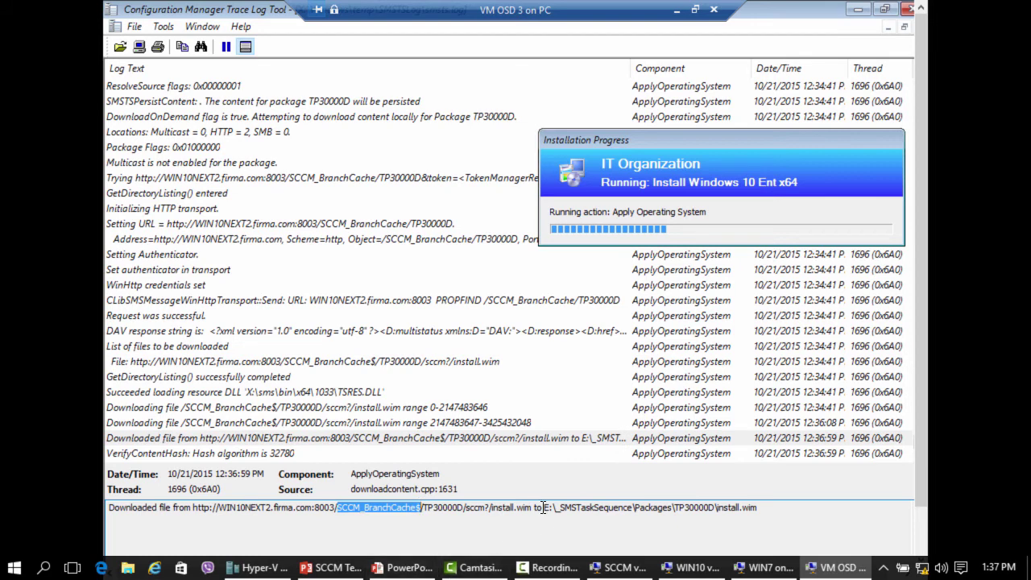
{"action": "left_click_drag", "start_coordinate": [560, 508], "coordinate": [866, 516]}
{"action": "left_click", "coordinate": [756, 508]}
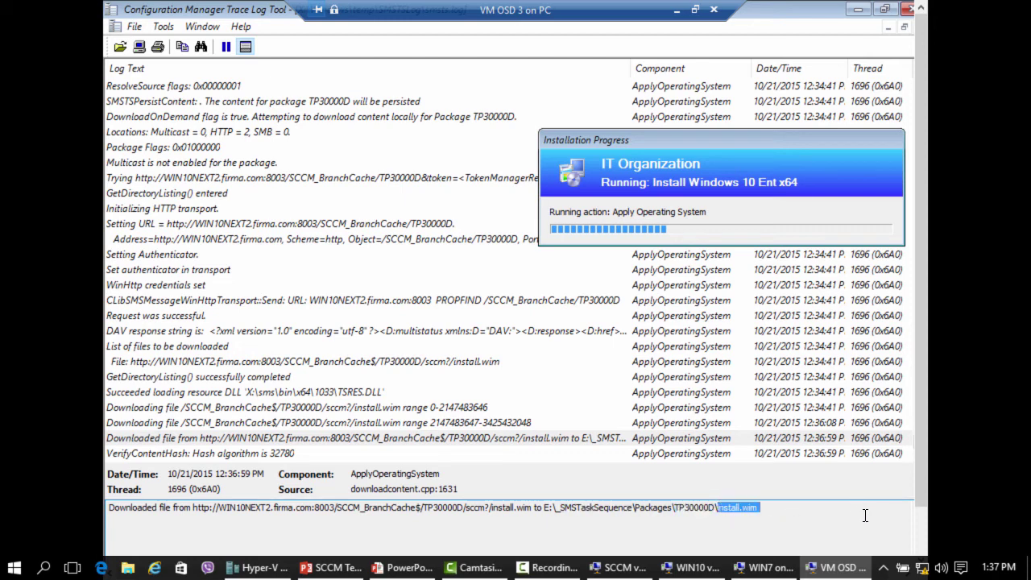
{"action": "left_click", "coordinate": [452, 443]}
{"action": "left_click_drag", "start_coordinate": [784, 141], "coordinate": [556, 248]}
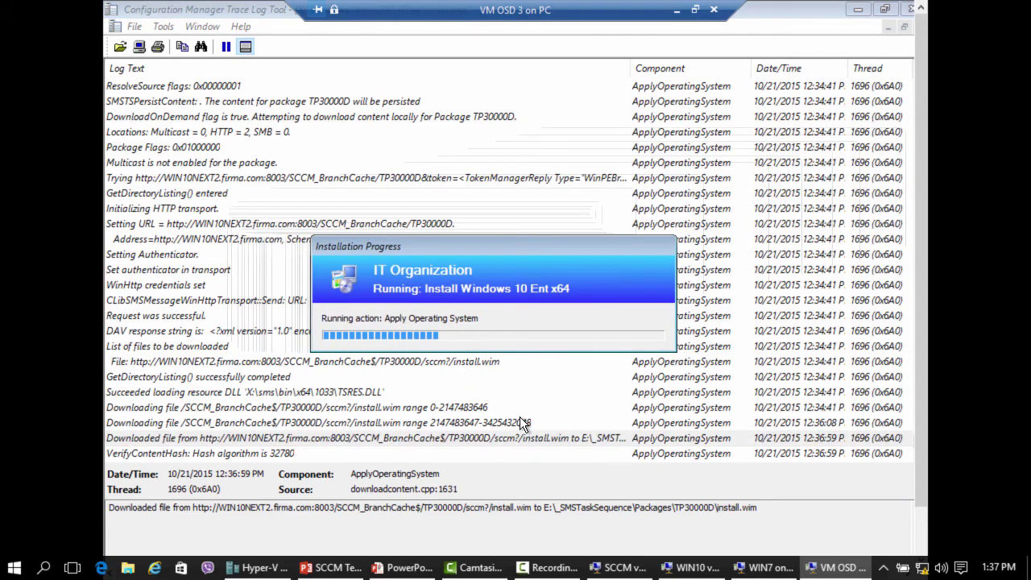
- Apply the 10/19/2015 - 12:19:47 AM checkpoint to VM OSD 3 in Hyper-V Manager and close its connection window
{"action": "left_click", "coordinate": [697, 10]}
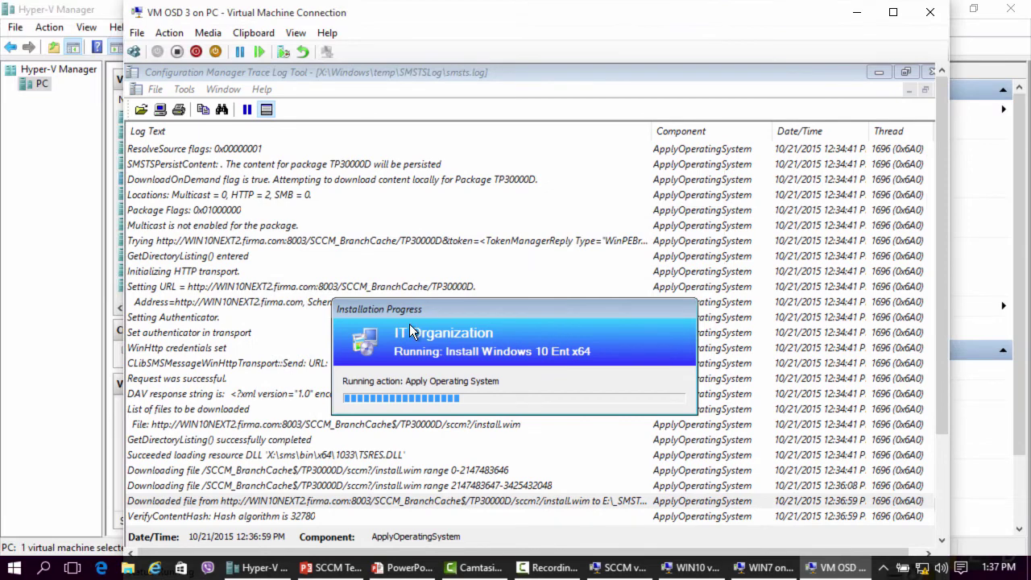
{"action": "left_click", "coordinate": [101, 18]}
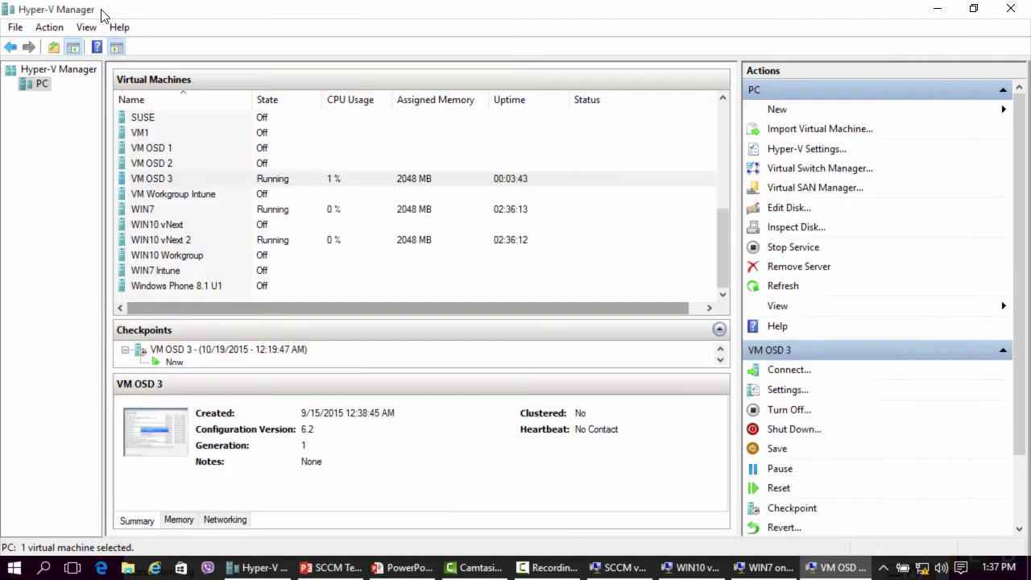
{"action": "right_click", "coordinate": [189, 349]}
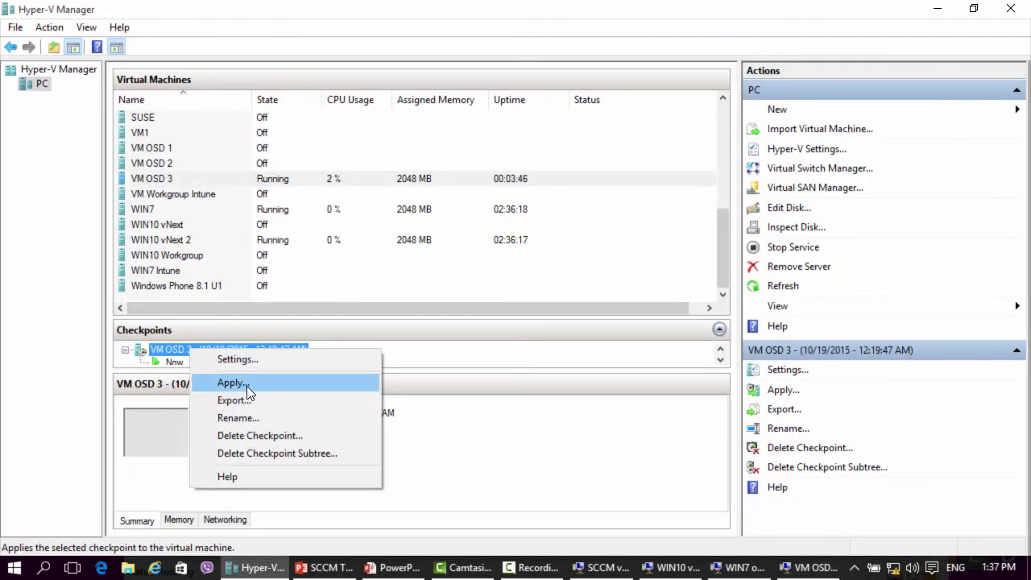
{"action": "left_click", "coordinate": [246, 386]}
{"action": "left_click", "coordinate": [618, 292]}
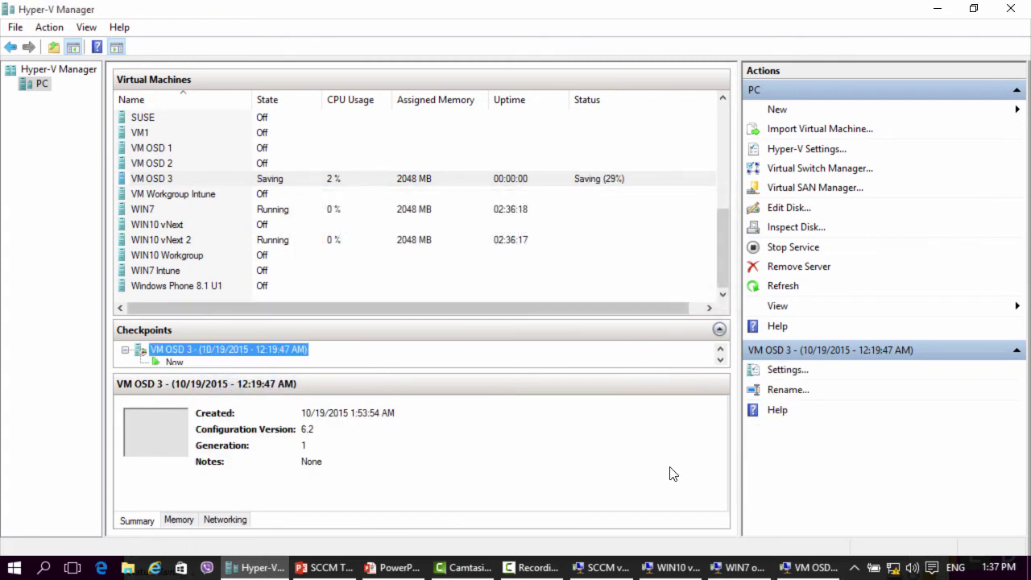
{"action": "left_click", "coordinate": [810, 567]}
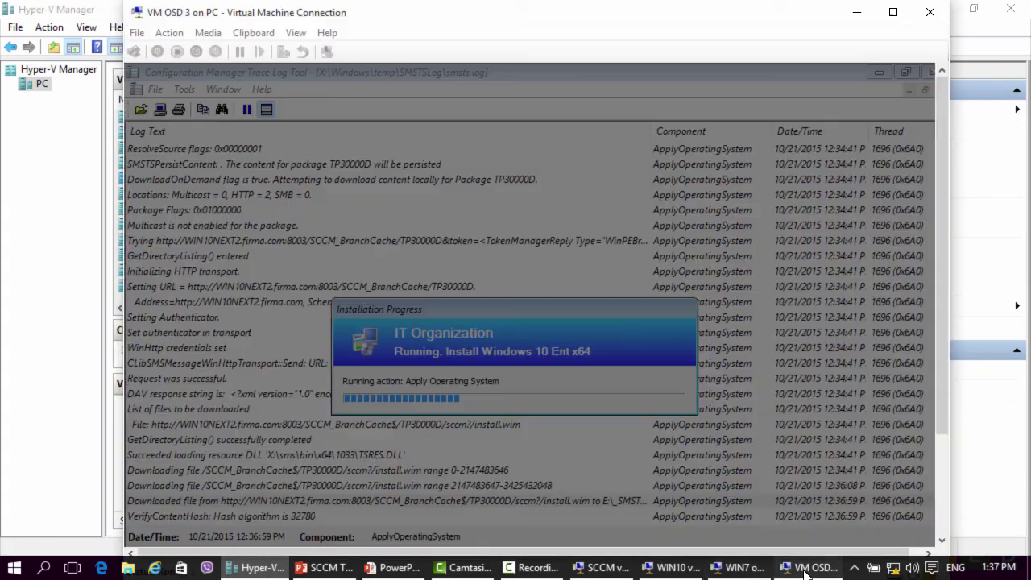
{"action": "left_click", "coordinate": [931, 13]}
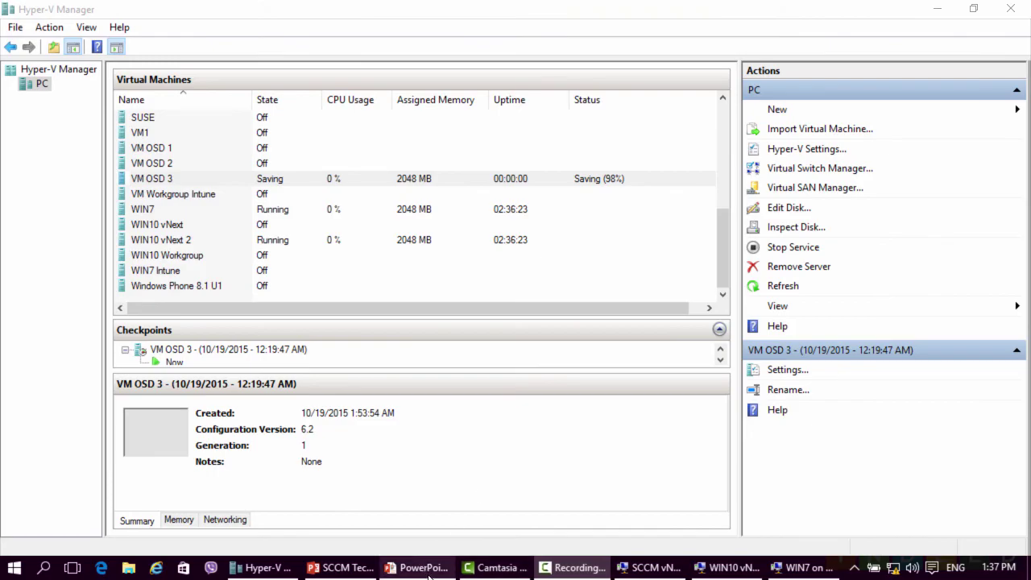
- Switch to the PowerPoint slide show and advance to the Operating System Deployment slide about Windows 10 in-place upgrade
{"action": "left_click", "coordinate": [419, 567]}
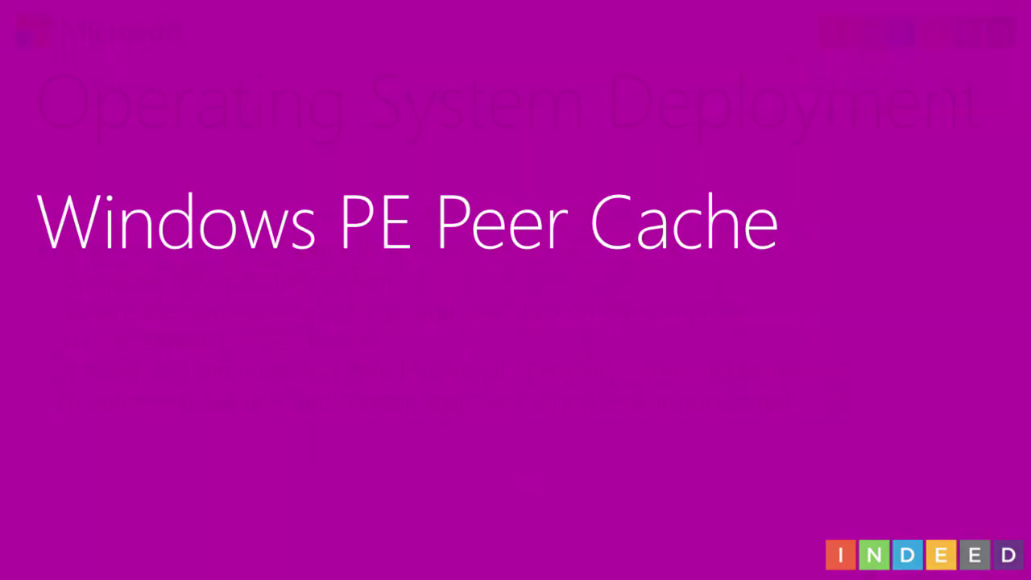
{"action": "key", "text": "Right"}
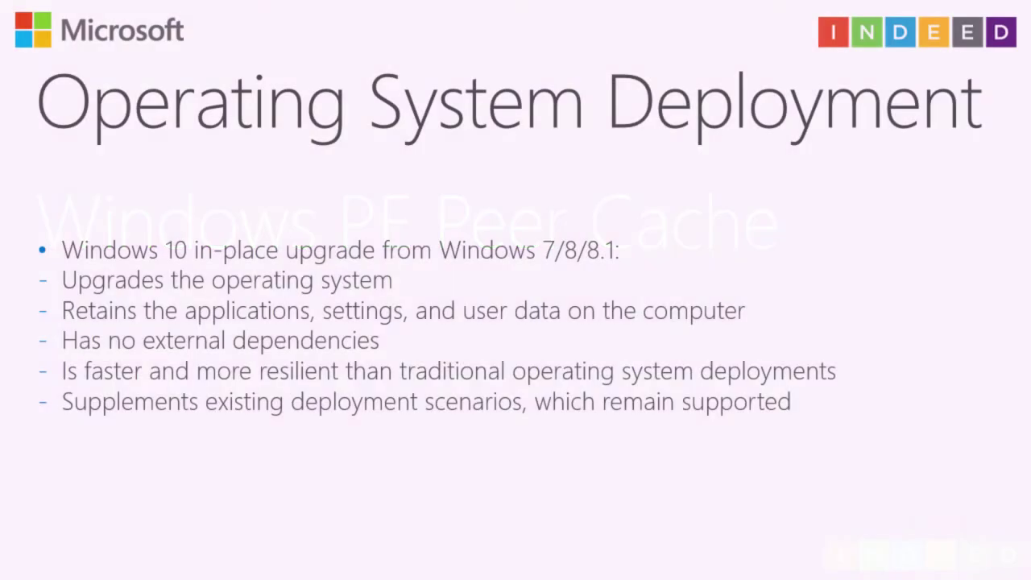
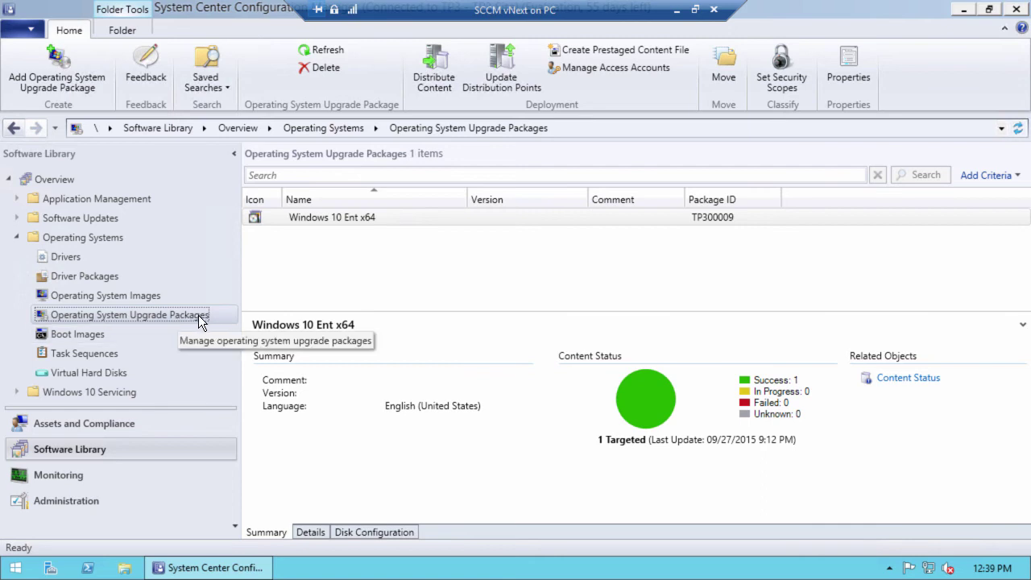
- Start adding an operating system upgrade package and browse for its source folder to \\sccmnext\install\Windows 10 Ent x64
{"action": "left_click", "coordinate": [374, 217]}
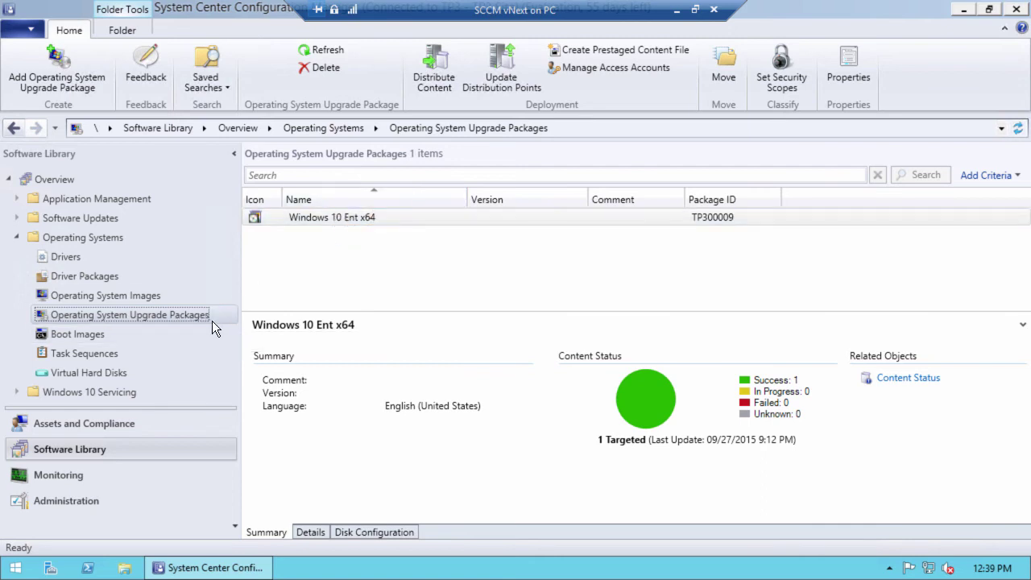
{"action": "right_click", "coordinate": [151, 316]}
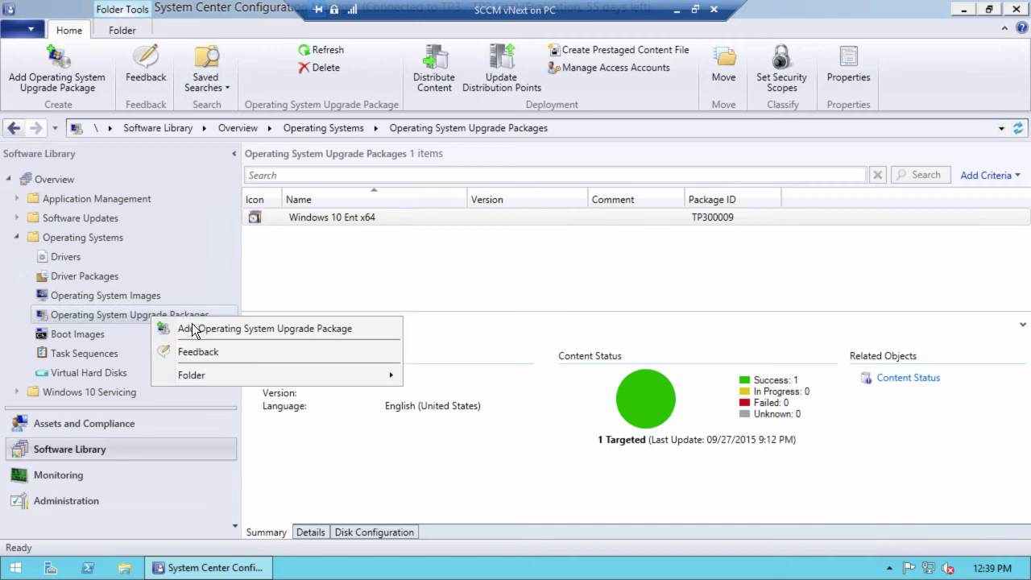
{"action": "left_click", "coordinate": [238, 329]}
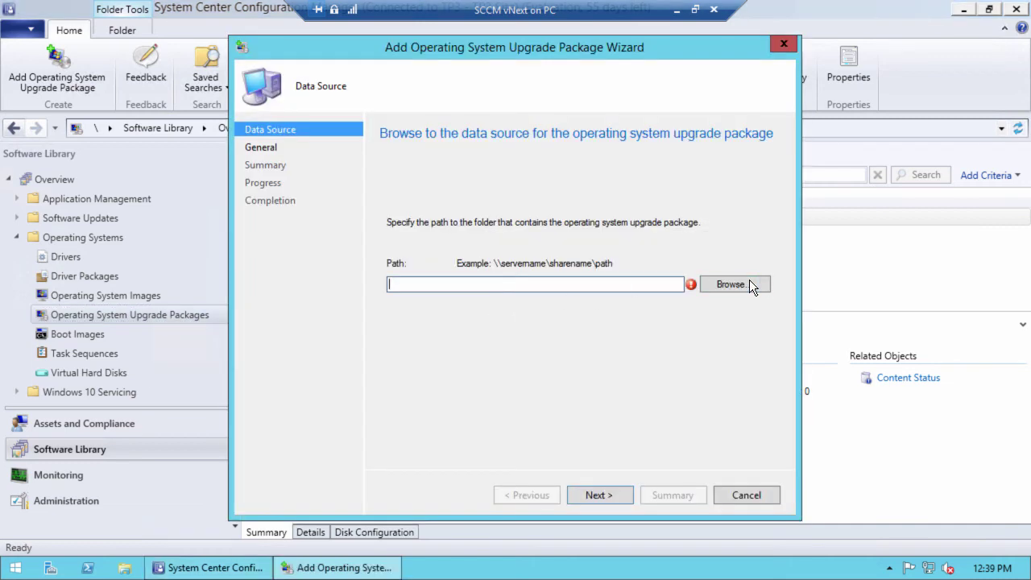
{"action": "left_click", "coordinate": [746, 286]}
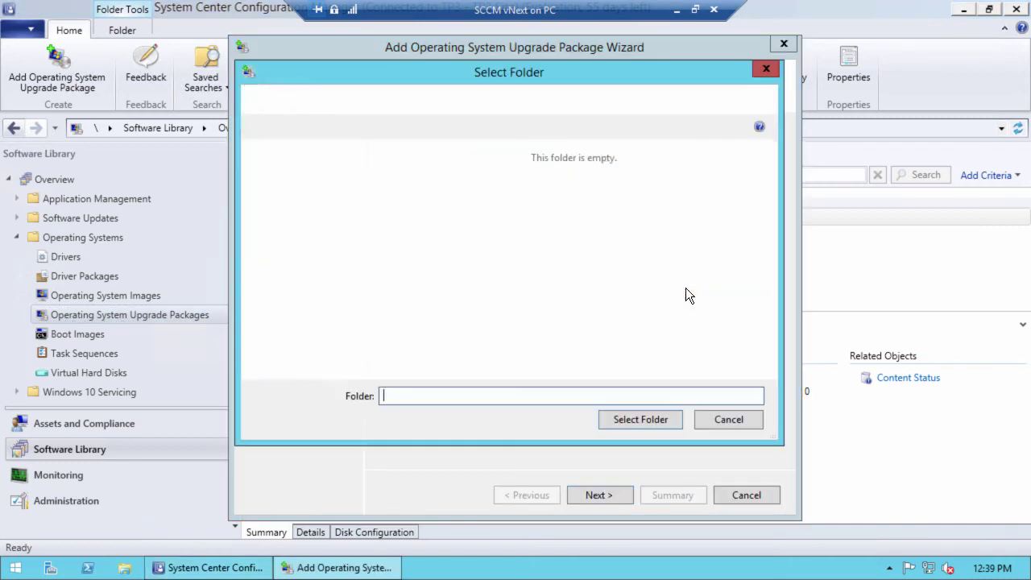
{"action": "type", "text": "\\sccmnext"}
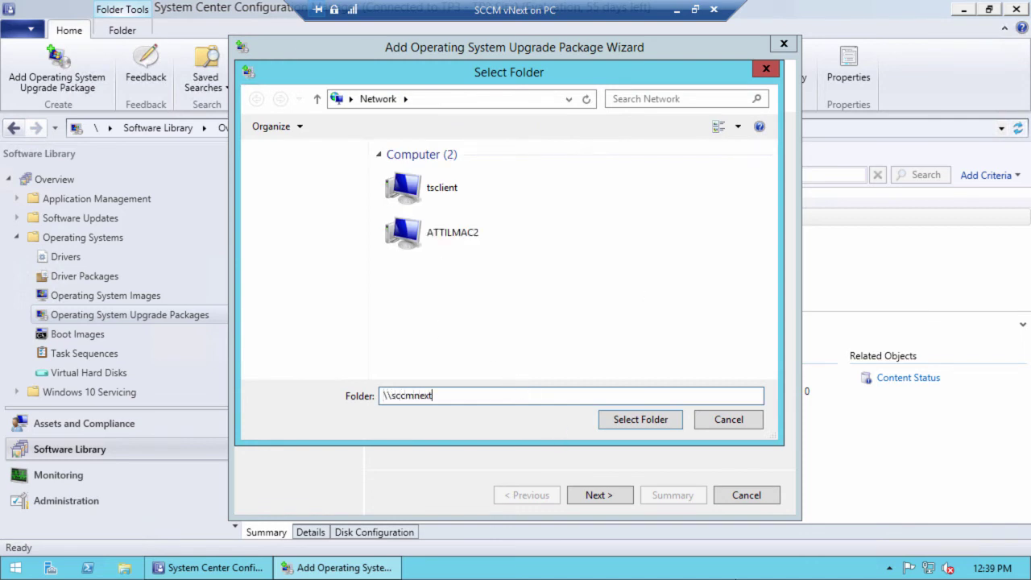
{"action": "key", "text": "Return"}
{"action": "left_click", "coordinate": [428, 257]}
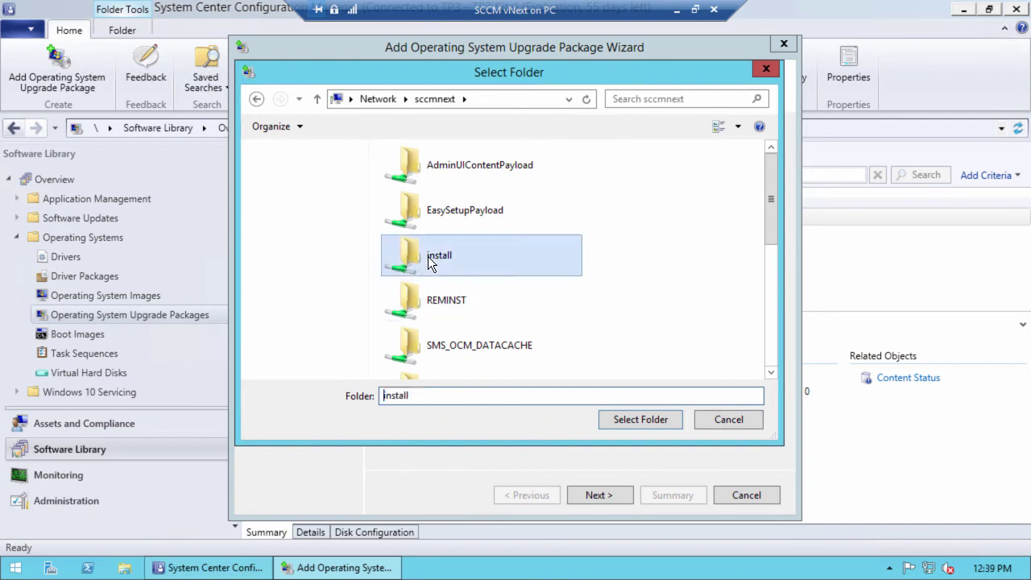
{"action": "double_click", "coordinate": [428, 257]}
{"action": "double_click", "coordinate": [403, 248]}
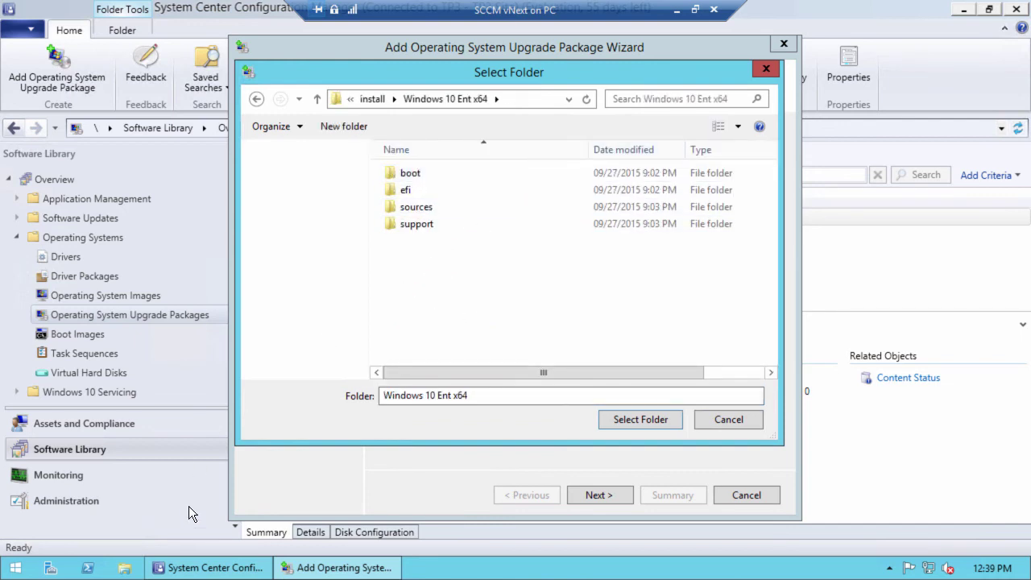
- Inspect the contents of D:\install\Windows 10 Ent x64 in File Explorer and close the window
{"action": "left_click", "coordinate": [124, 568]}
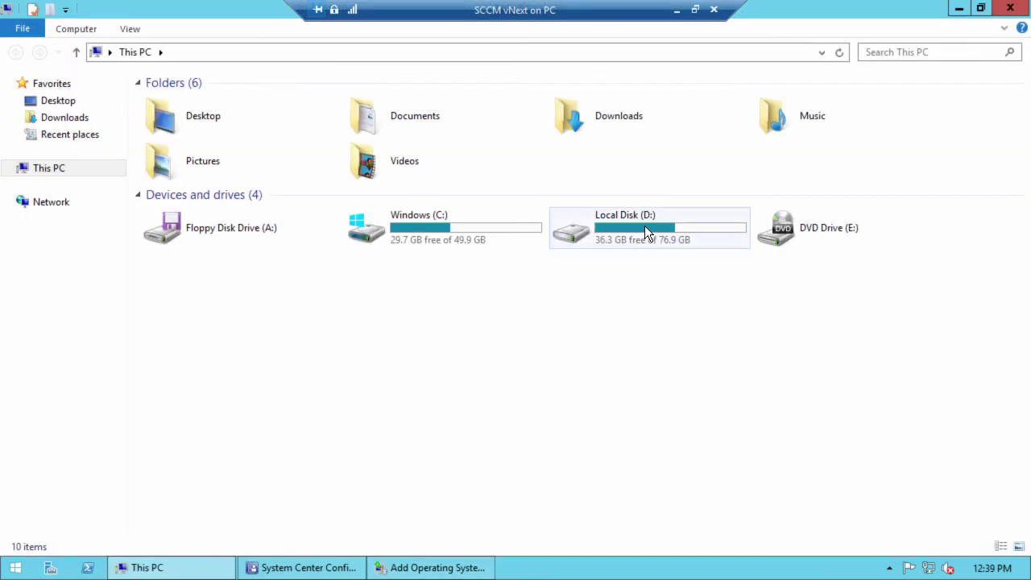
{"action": "double_click", "coordinate": [645, 227]}
{"action": "double_click", "coordinate": [173, 117]}
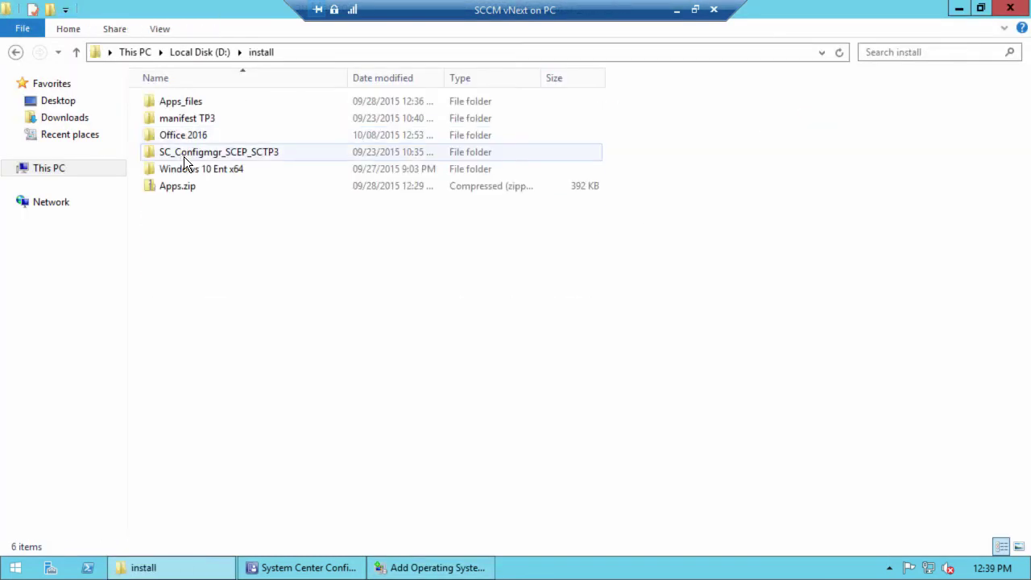
{"action": "double_click", "coordinate": [203, 169]}
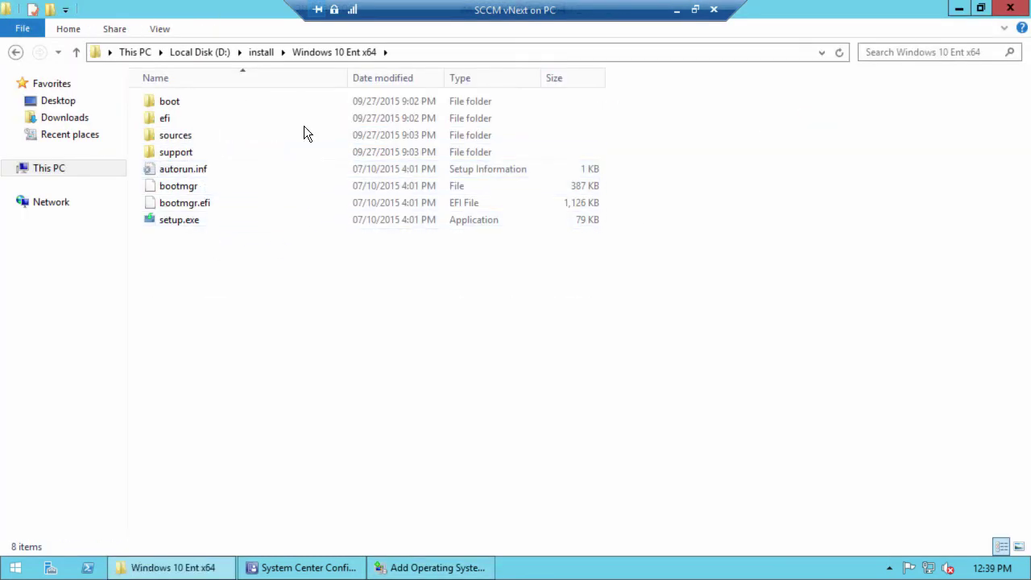
{"action": "left_click", "coordinate": [1011, 8]}
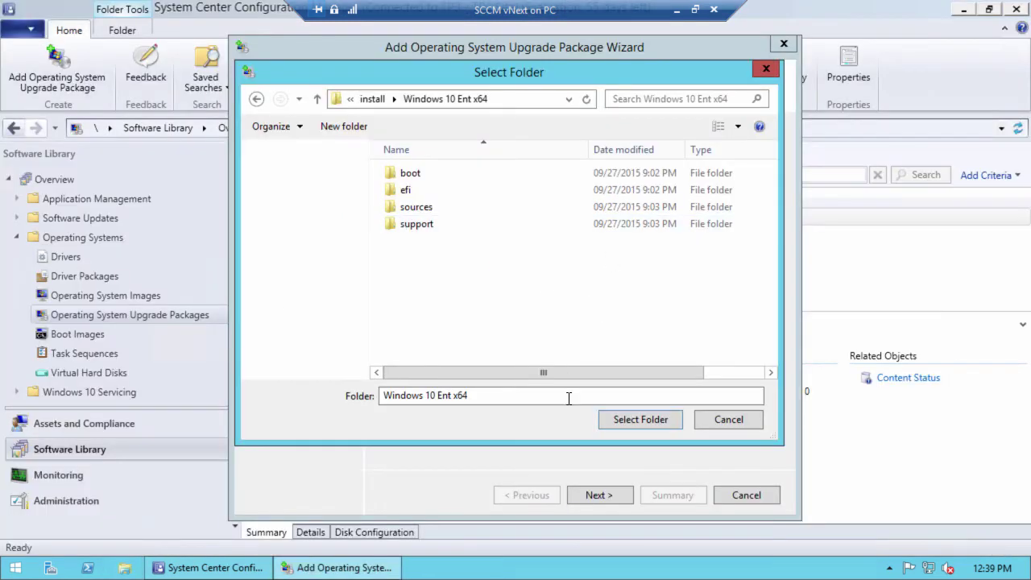
- Use the Windows 10 Ent x64 folder as the package's data source path, and cancel the wizard, discarding the unsaved changes
{"action": "left_click", "coordinate": [637, 419]}
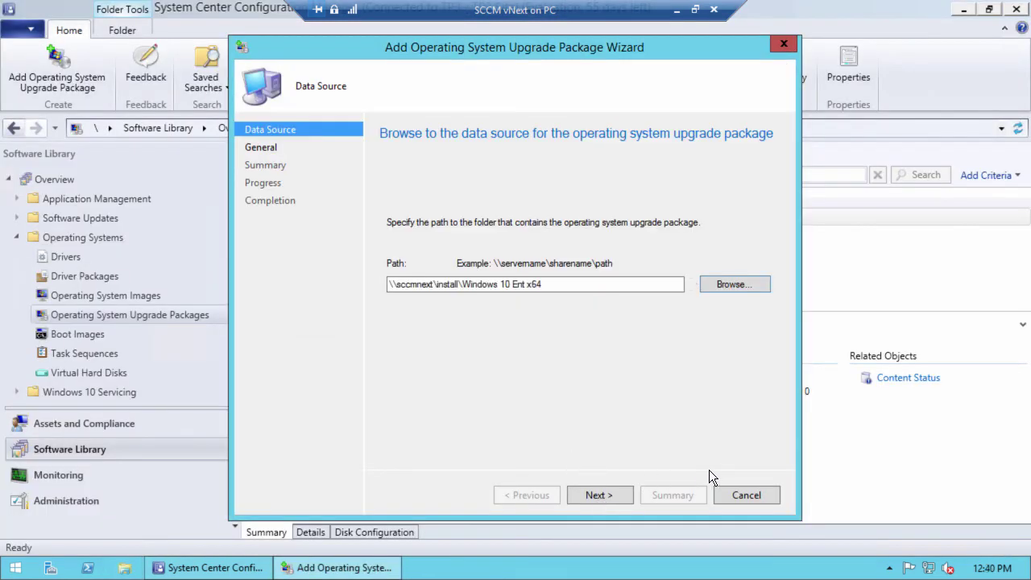
{"action": "left_click", "coordinate": [739, 493]}
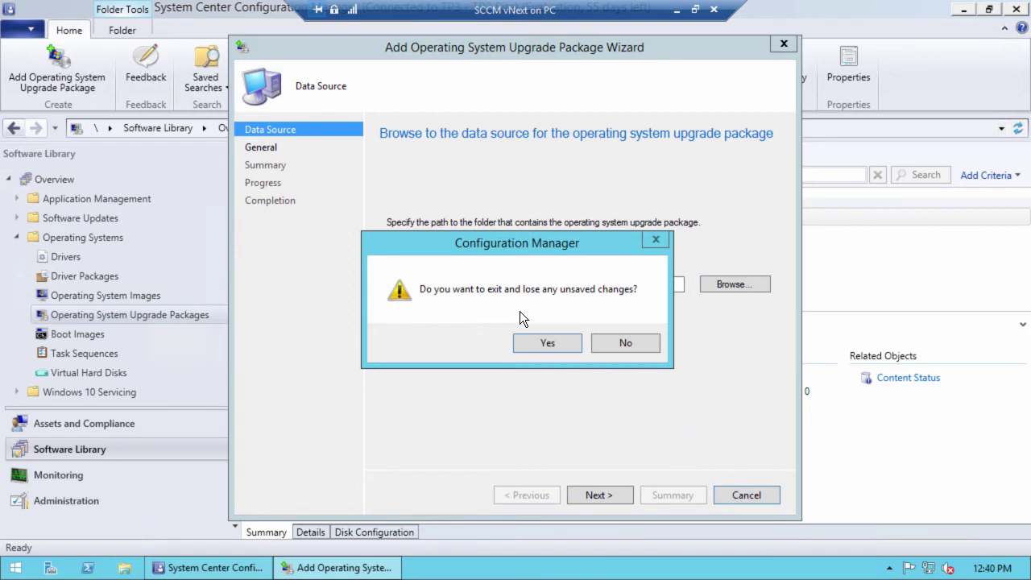
{"action": "left_click", "coordinate": [548, 343]}
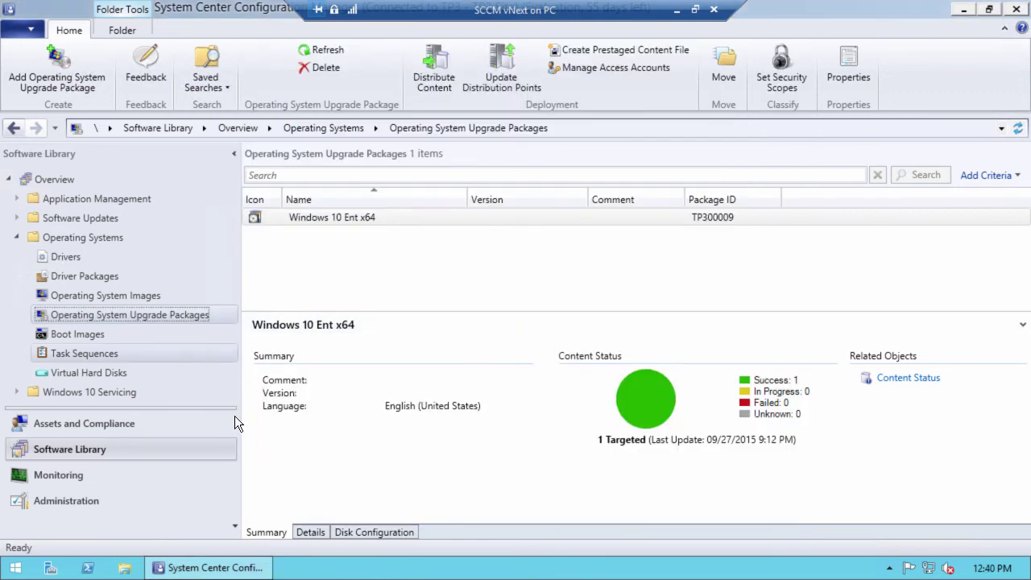
- Start a new task sequence that upgrades an operating system from an upgrade package, and name it Demo
{"action": "left_click", "coordinate": [83, 352]}
{"action": "right_click", "coordinate": [78, 356]}
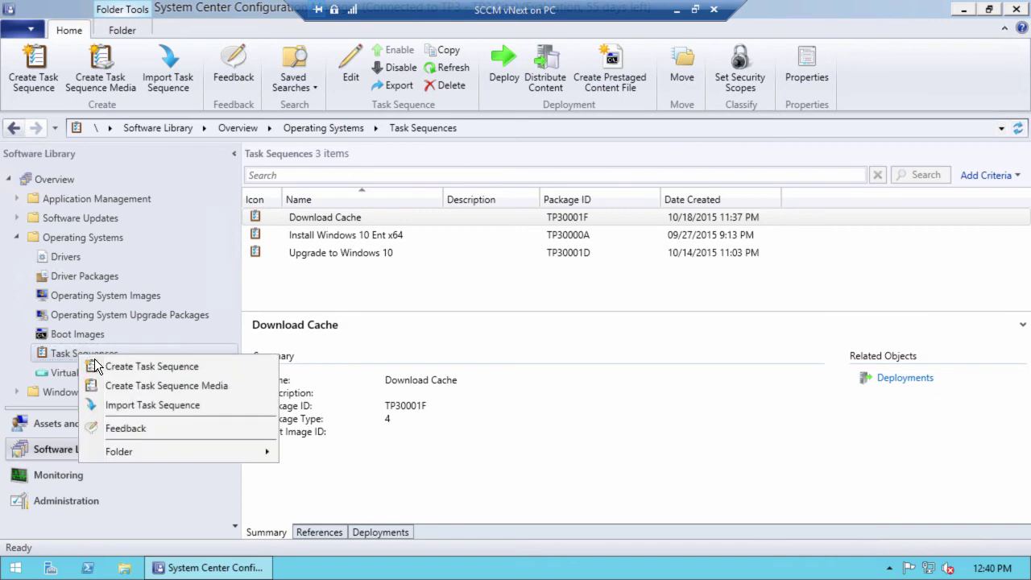
{"action": "left_click", "coordinate": [152, 367]}
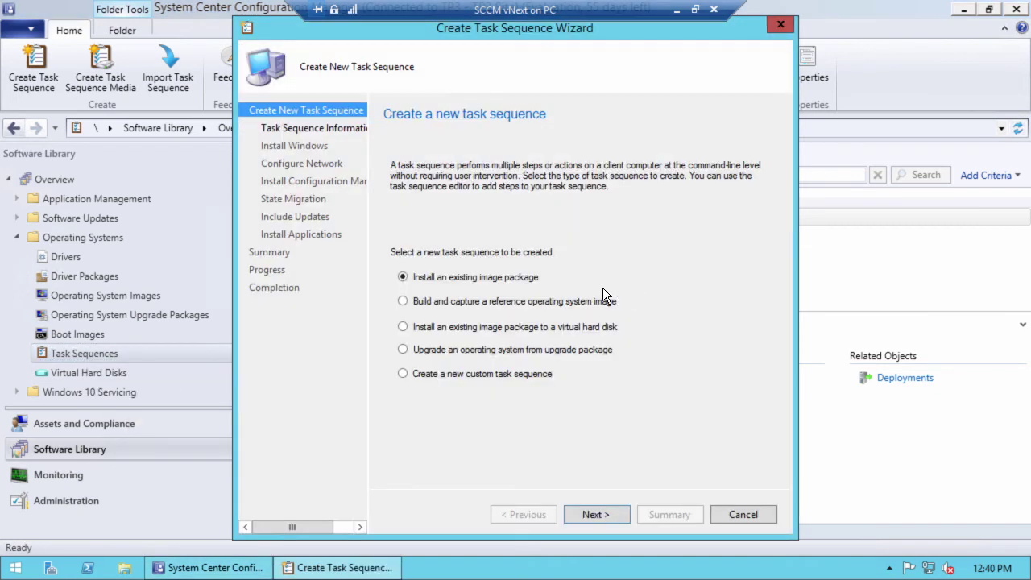
{"action": "left_click", "coordinate": [412, 349]}
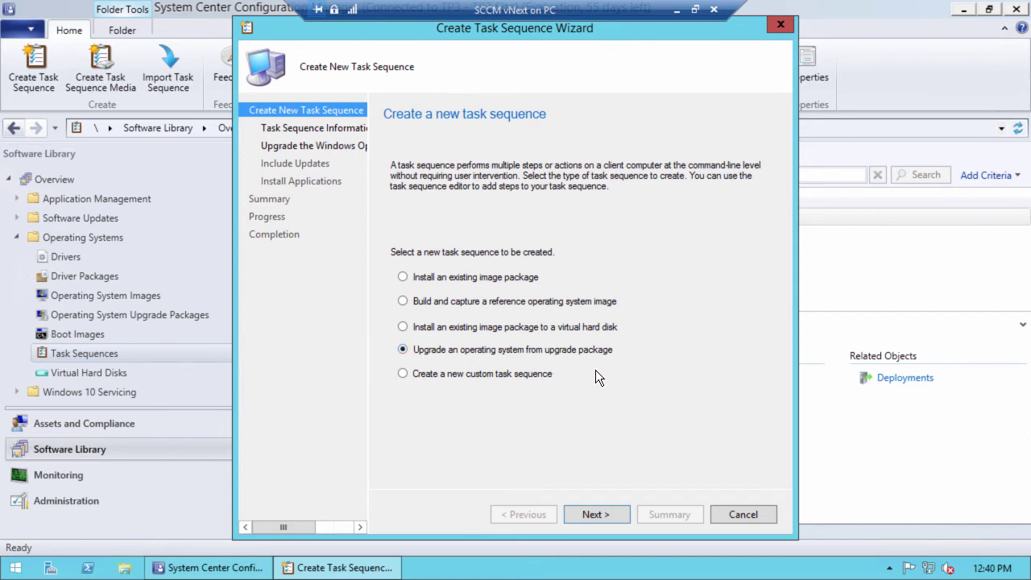
{"action": "left_click", "coordinate": [597, 514]}
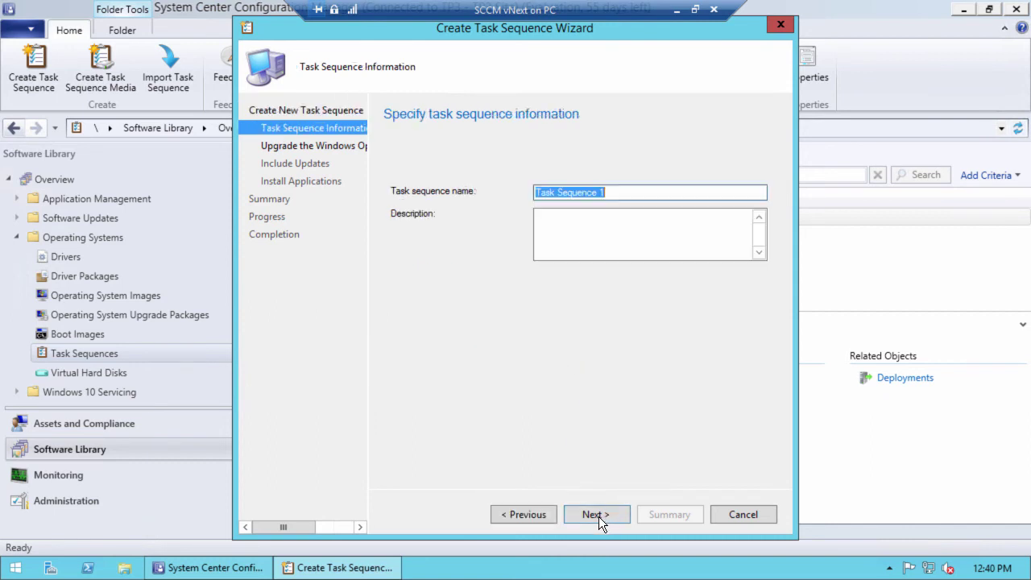
{"action": "type", "text": "Demo"}
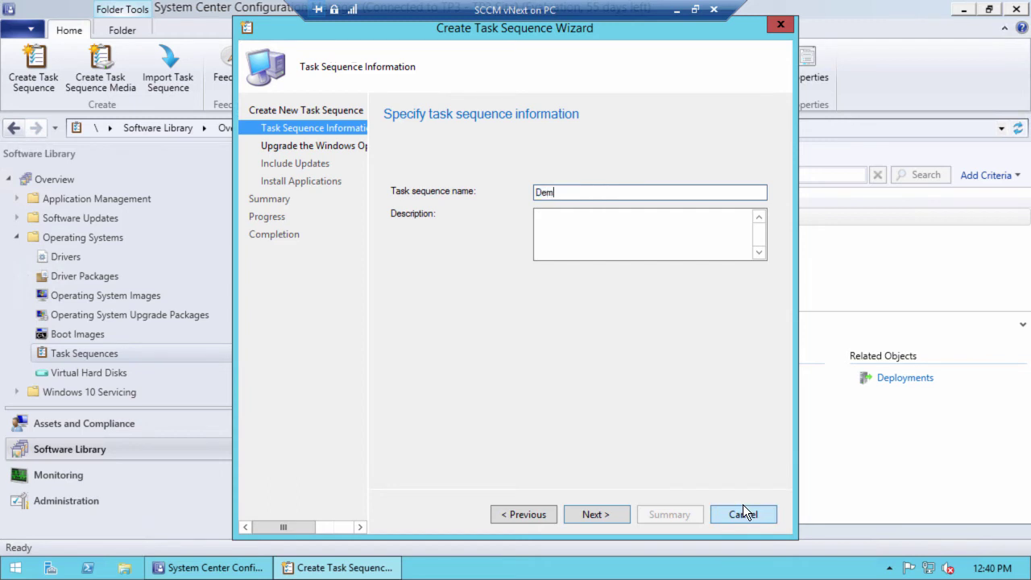
{"action": "left_click", "coordinate": [610, 519]}
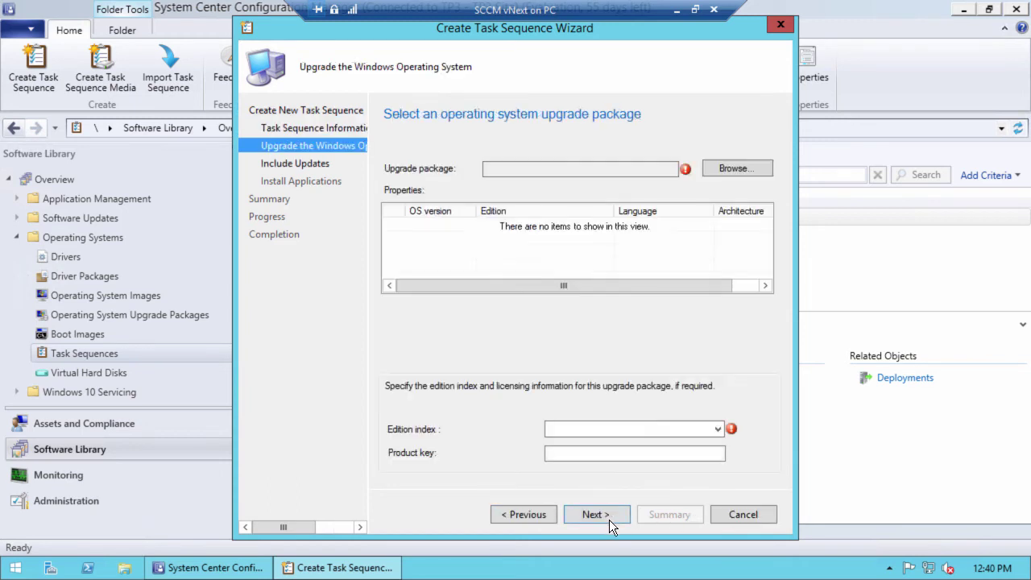
- Select the Windows 10 Ent x64 en-US upgrade package with edition index 1 - Windows 10 Enterprise, leaving the product key blank
{"action": "left_click", "coordinate": [751, 168]}
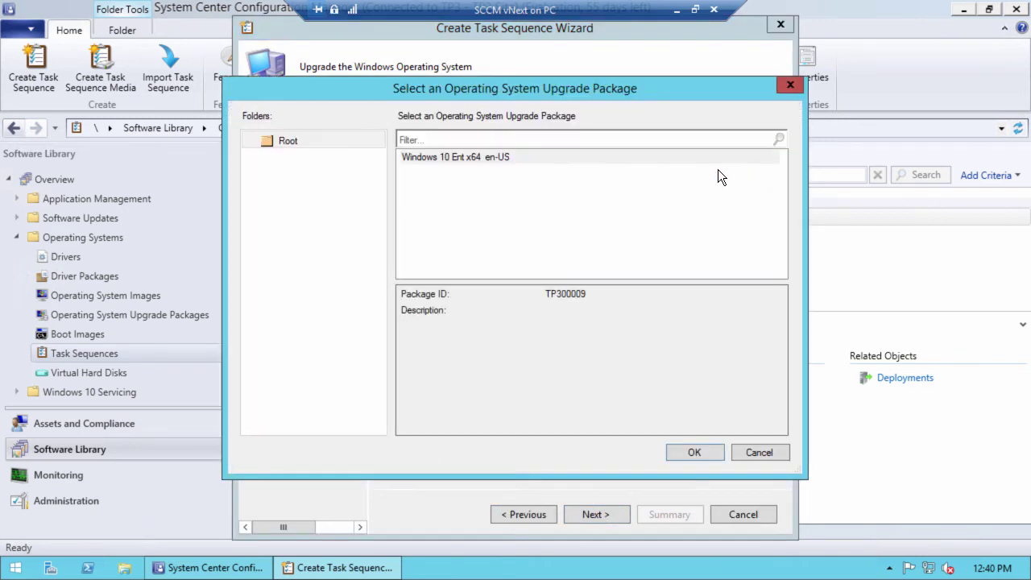
{"action": "left_click", "coordinate": [474, 159]}
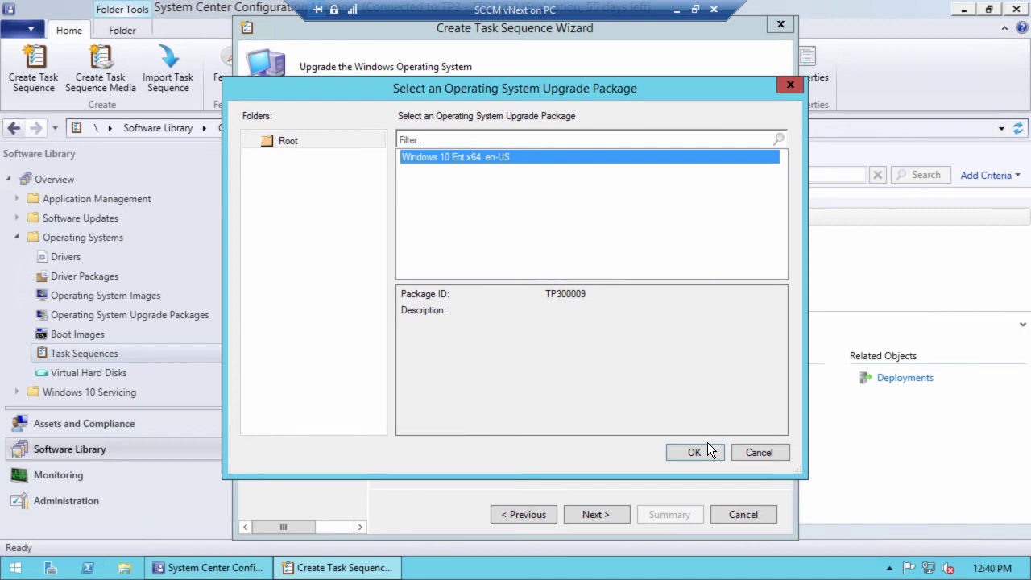
{"action": "left_click", "coordinate": [684, 453]}
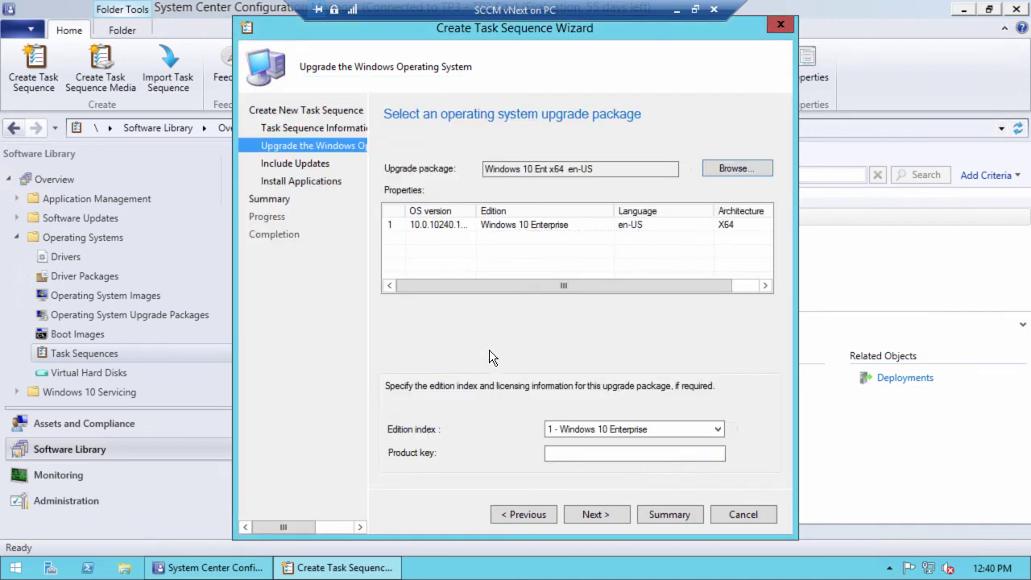
{"action": "left_click", "coordinate": [714, 432]}
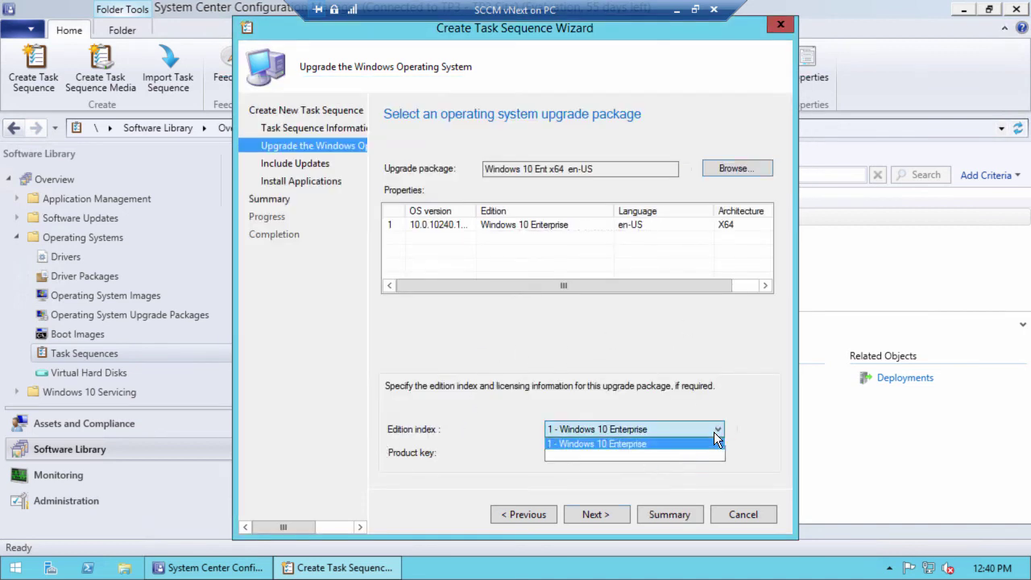
{"action": "left_click", "coordinate": [714, 432]}
{"action": "left_click", "coordinate": [583, 453]}
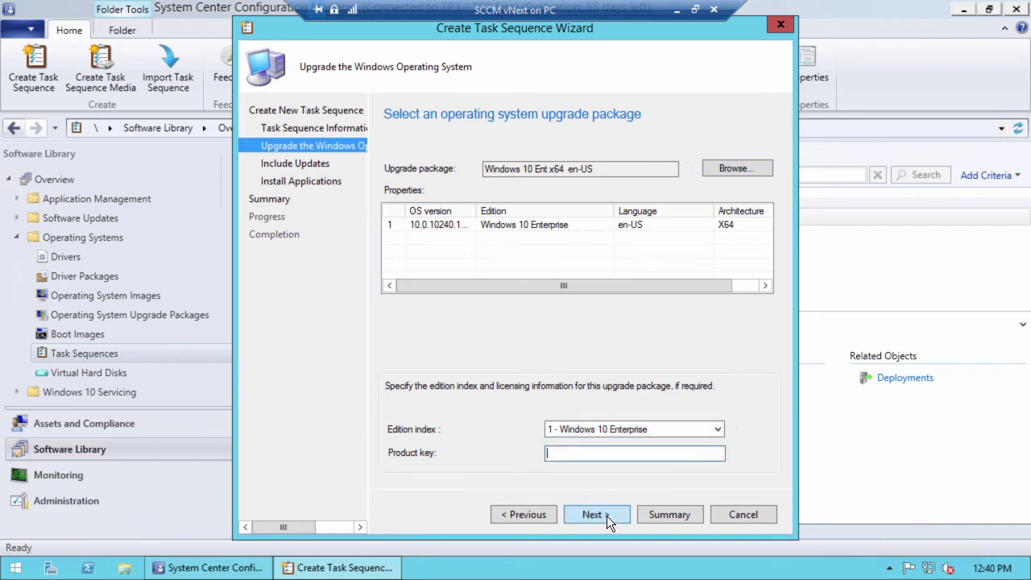
{"action": "left_click", "coordinate": [607, 516]}
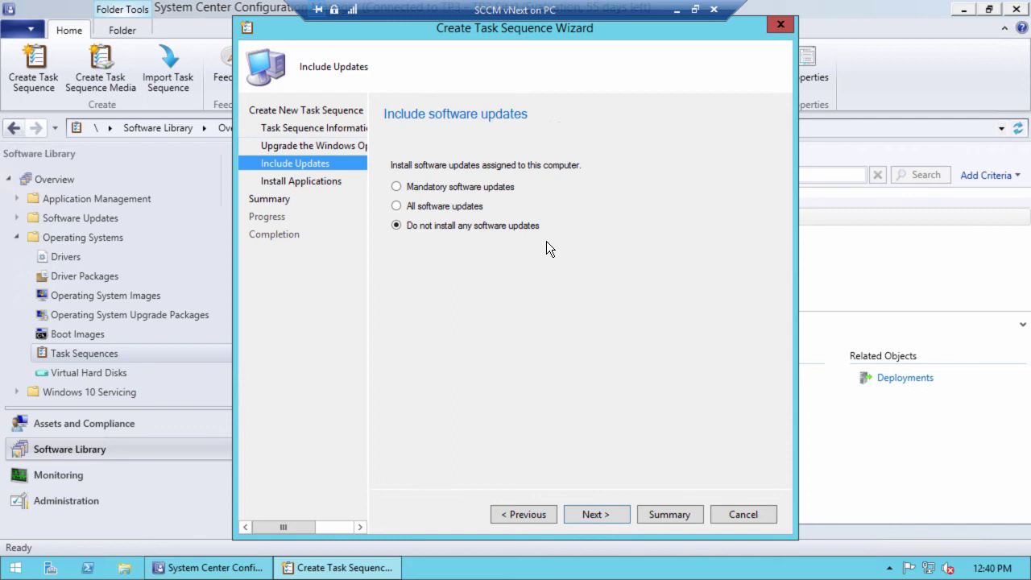
- Finish creating the Demo task sequence without software updates or applications, and close the wizard
{"action": "left_click", "coordinate": [602, 520]}
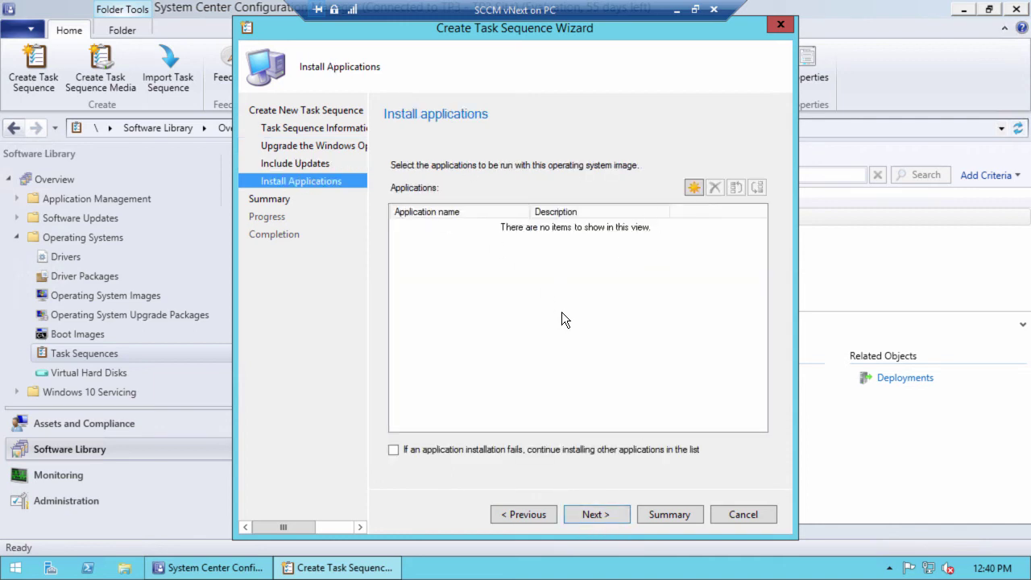
{"action": "left_click", "coordinate": [607, 514]}
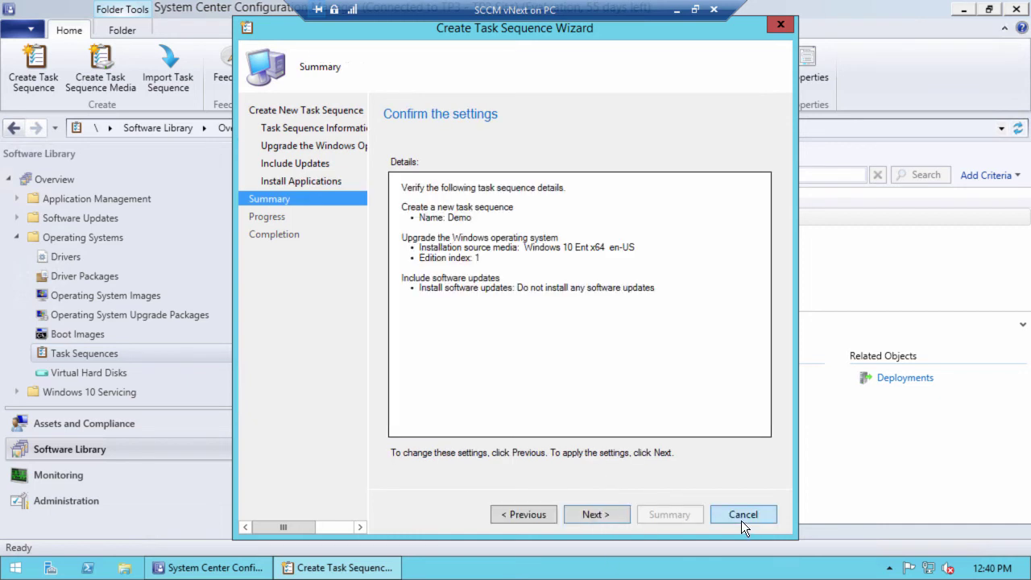
{"action": "left_click", "coordinate": [625, 522]}
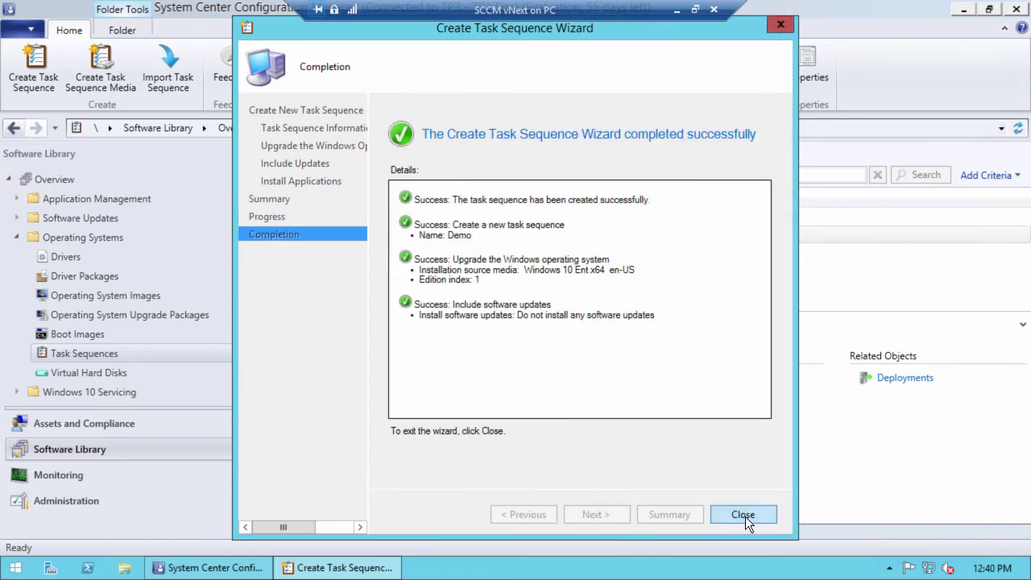
{"action": "left_click", "coordinate": [743, 515]}
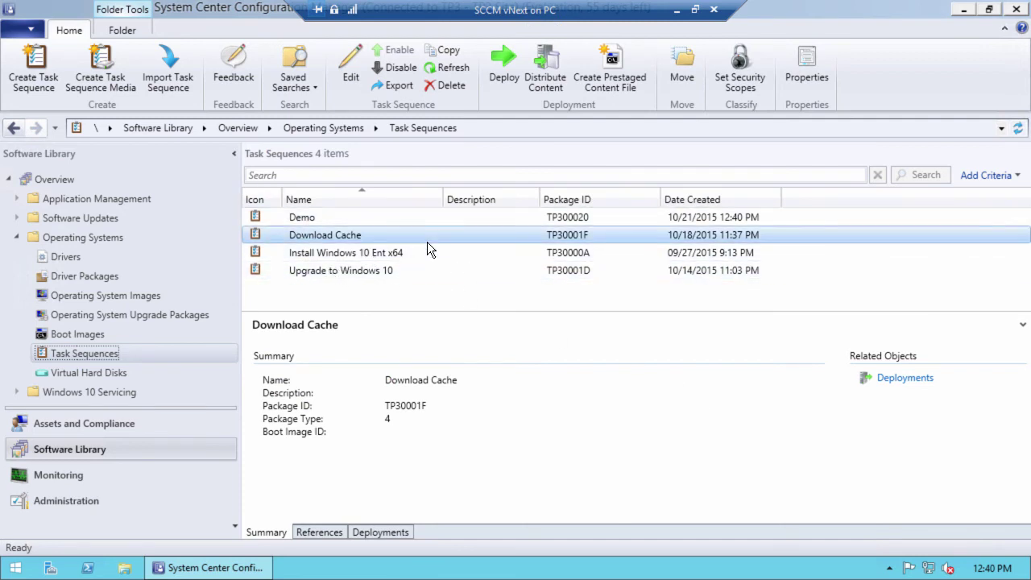
- Review the groups and steps of the Upgrade to Windows 10 task sequence in its editor, and close it
{"action": "left_click", "coordinate": [324, 267]}
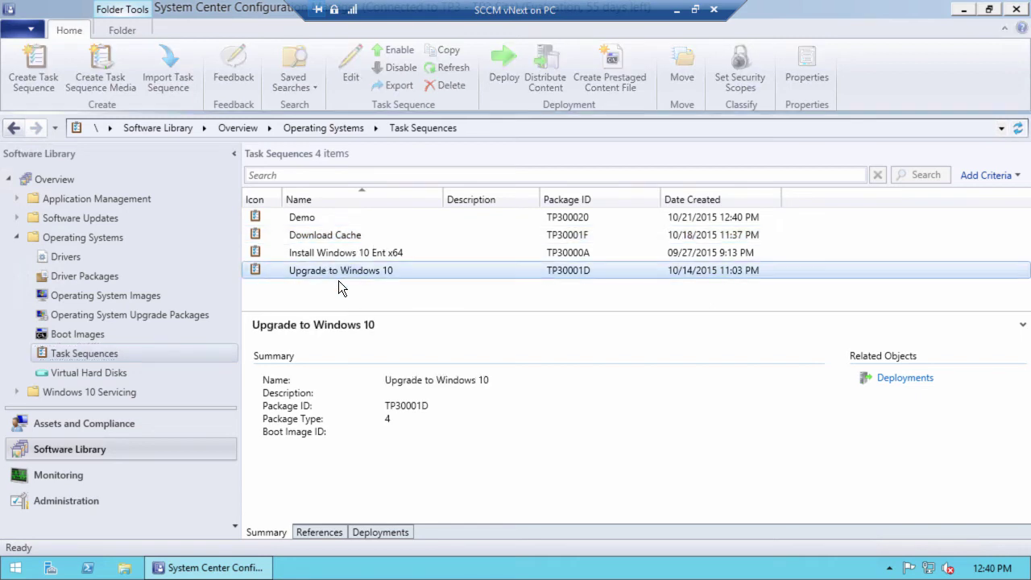
{"action": "left_click", "coordinate": [349, 58]}
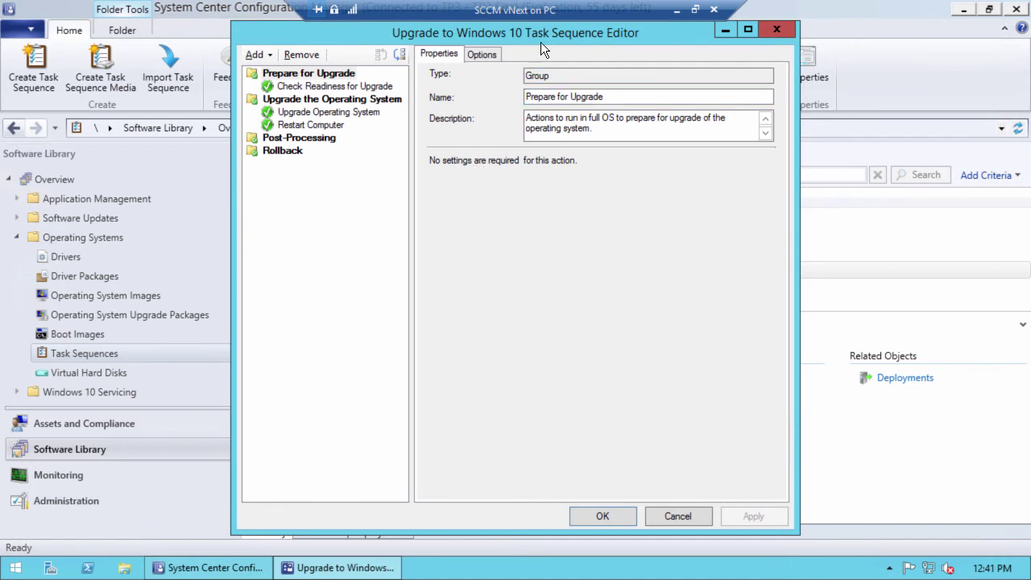
{"action": "left_click_drag", "start_coordinate": [544, 34], "coordinate": [546, 49]}
{"action": "key", "text": "Escape"}
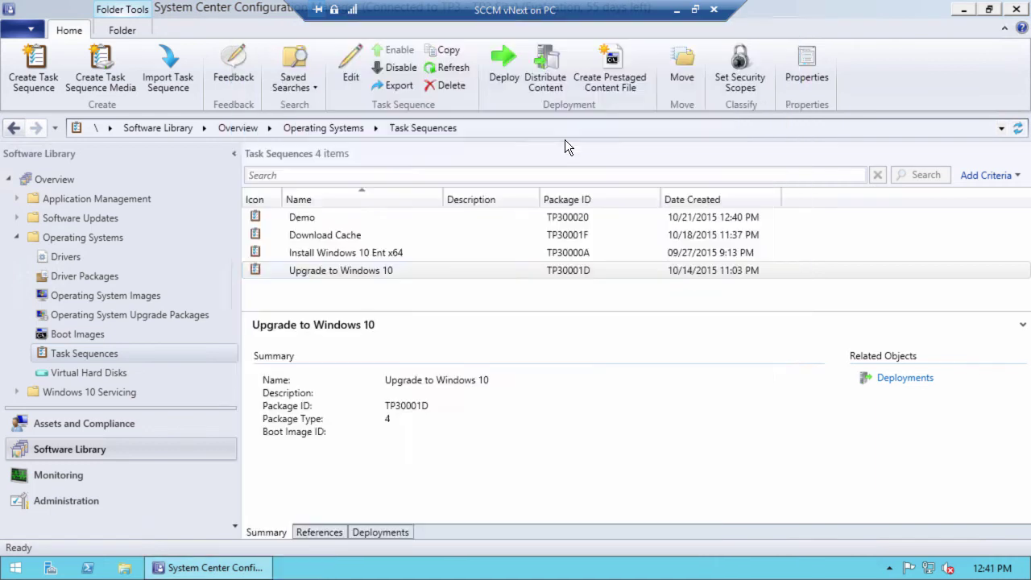
- Review the steps of the Install Windows 10 Ent x64 task sequence in its editor, and close it without changes
{"action": "left_click", "coordinate": [344, 252]}
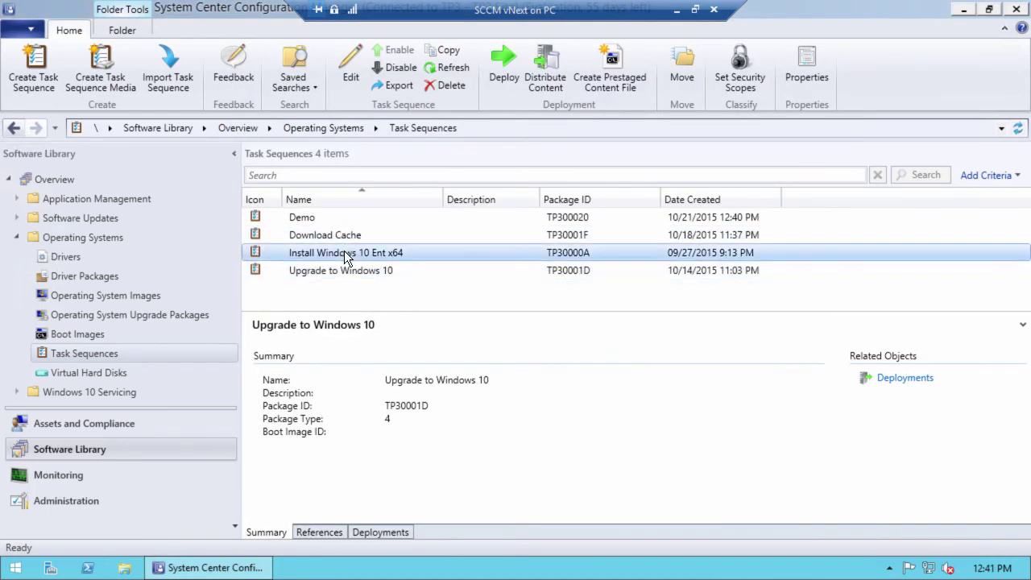
{"action": "left_click", "coordinate": [352, 61]}
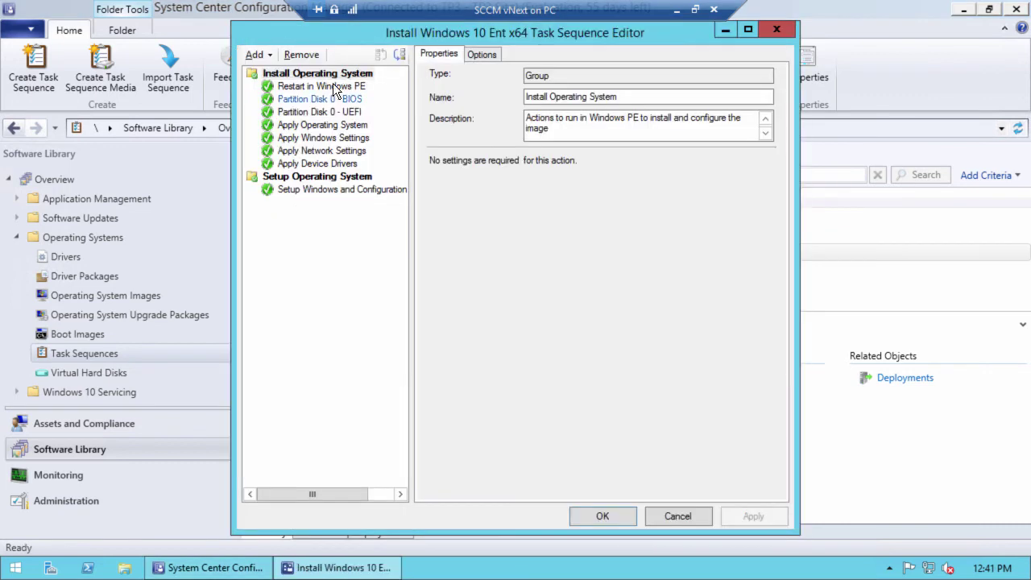
{"action": "left_click", "coordinate": [678, 516]}
- Examine the Check Readiness for Upgrade step of the Upgrade to Windows 10 task sequence, including its CLIENT and SERVER operating system options
{"action": "left_click", "coordinate": [344, 271]}
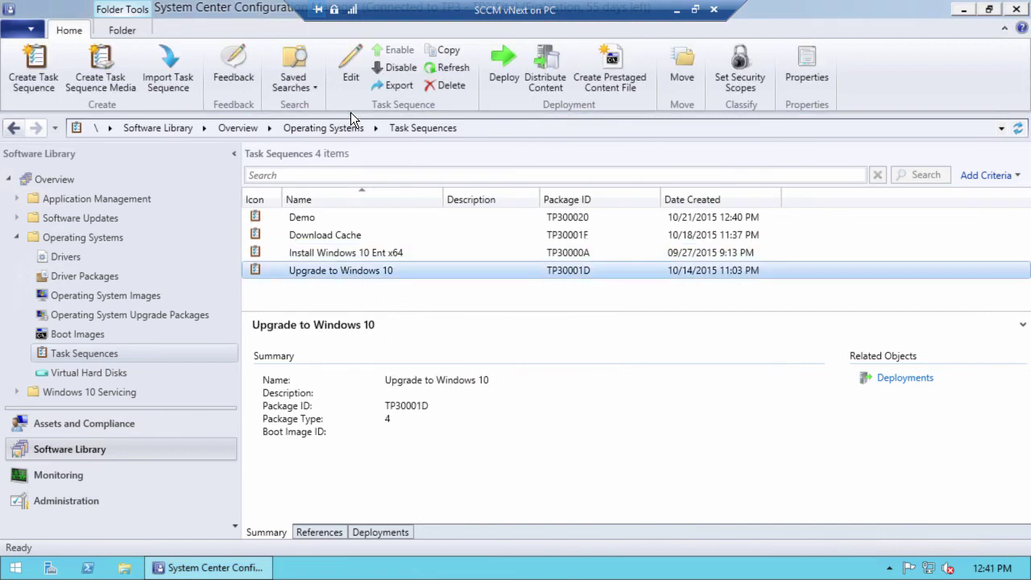
{"action": "left_click", "coordinate": [349, 66]}
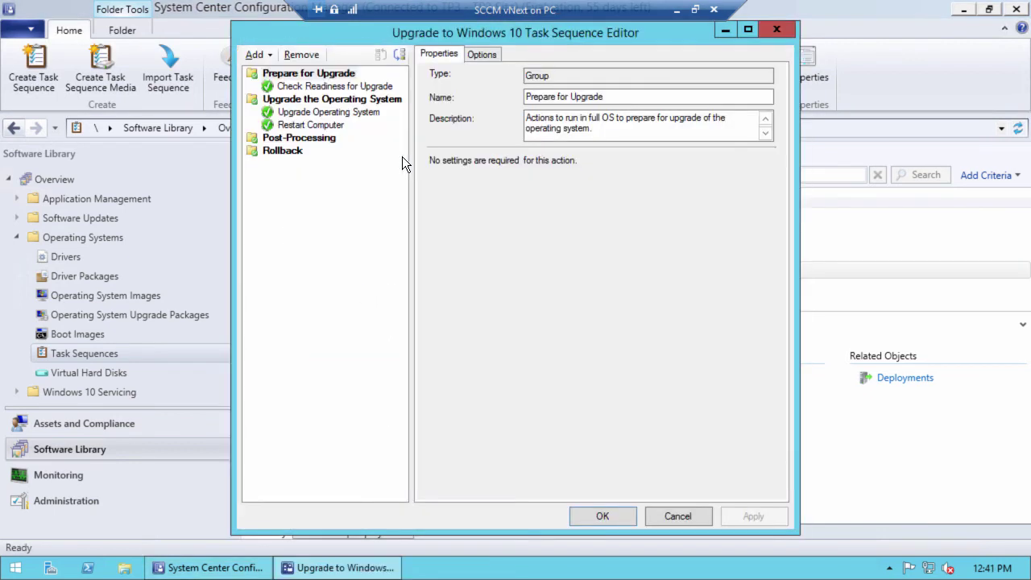
{"action": "left_click", "coordinate": [336, 85]}
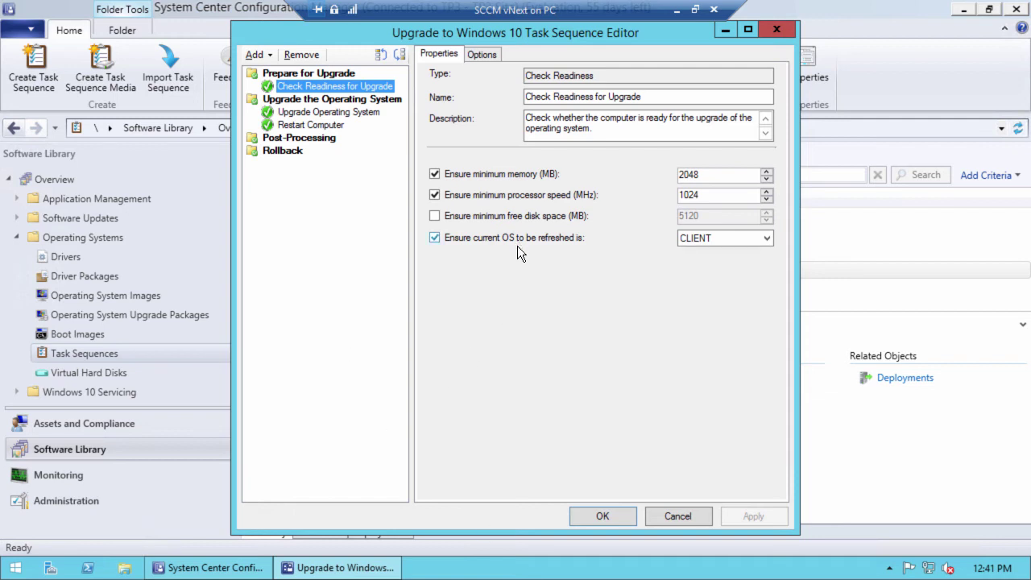
{"action": "left_click", "coordinate": [760, 236]}
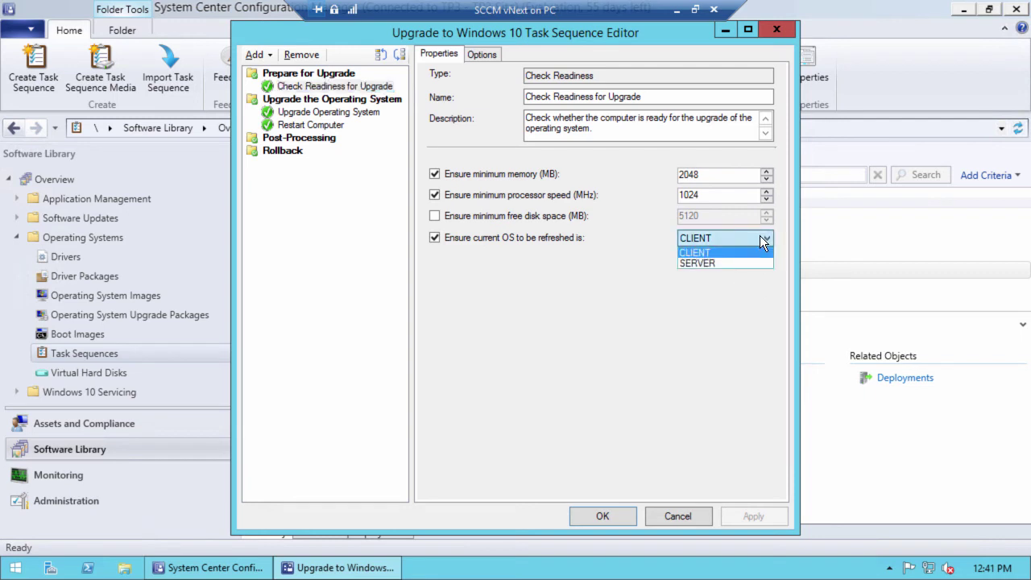
{"action": "left_click", "coordinate": [750, 264]}
{"action": "left_click", "coordinate": [745, 242]}
{"action": "left_click", "coordinate": [701, 252]}
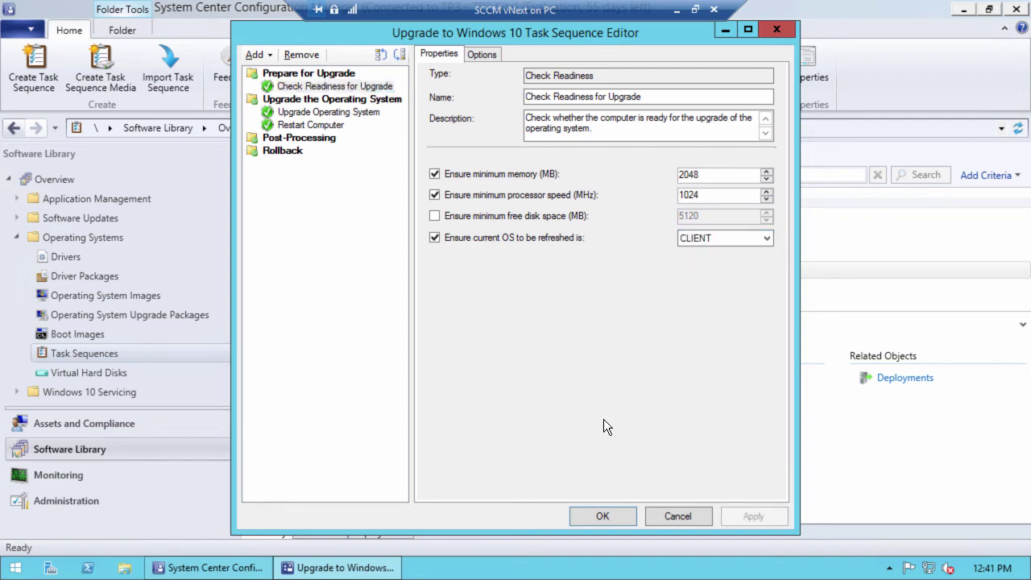
- Inspect the Upgrade Operating System package settings and the Restart Computer step, and close the task sequence editor without saving
{"action": "left_click", "coordinate": [336, 114]}
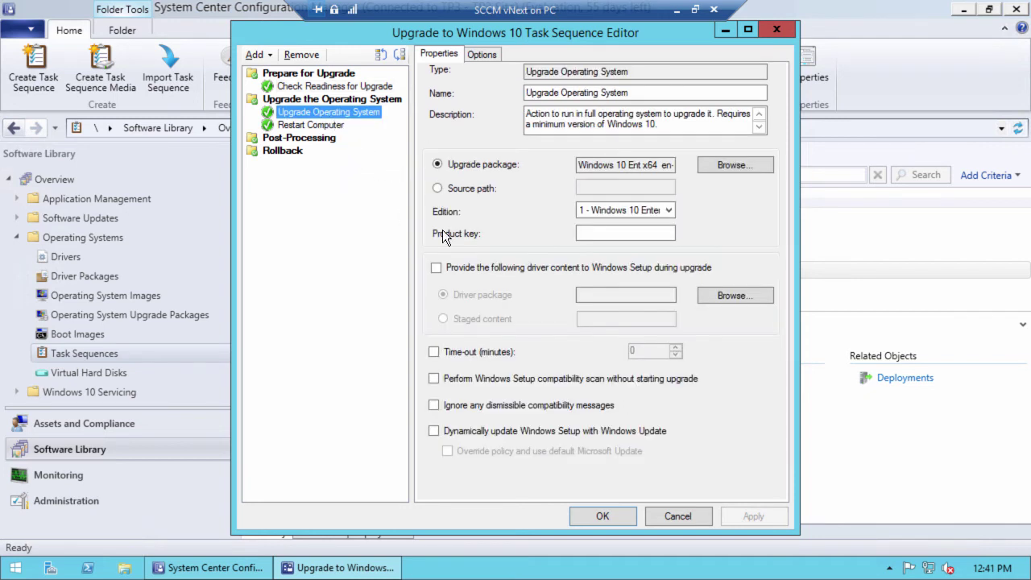
{"action": "left_click_drag", "start_coordinate": [579, 164], "coordinate": [682, 319]}
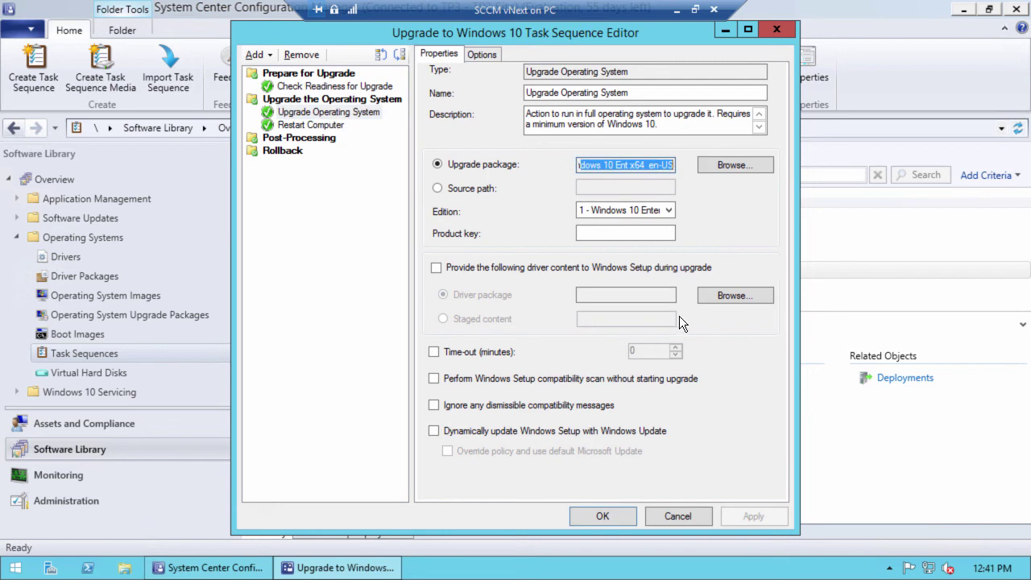
{"action": "left_click", "coordinate": [310, 125]}
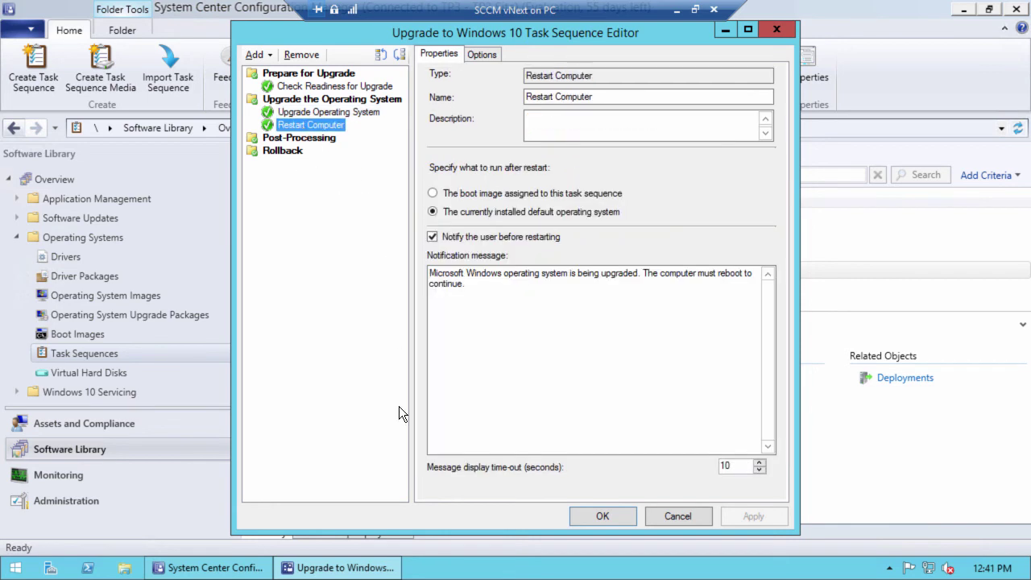
{"action": "left_click", "coordinate": [681, 515]}
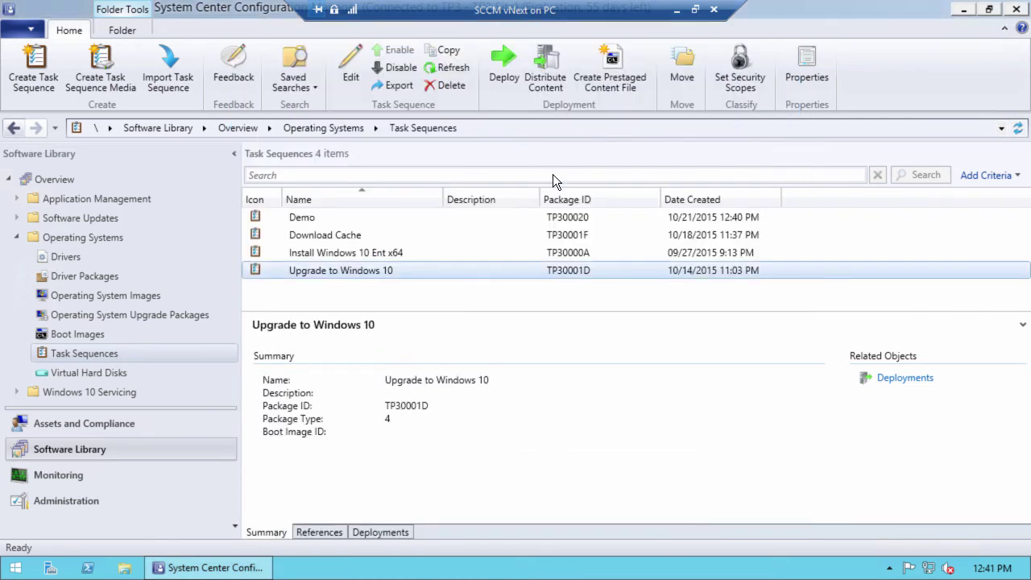
- Minimize the SCCM vNext session, switch to Hyper-V Manager, and connect to the WIN7 virtual machine
{"action": "left_click", "coordinate": [677, 10]}
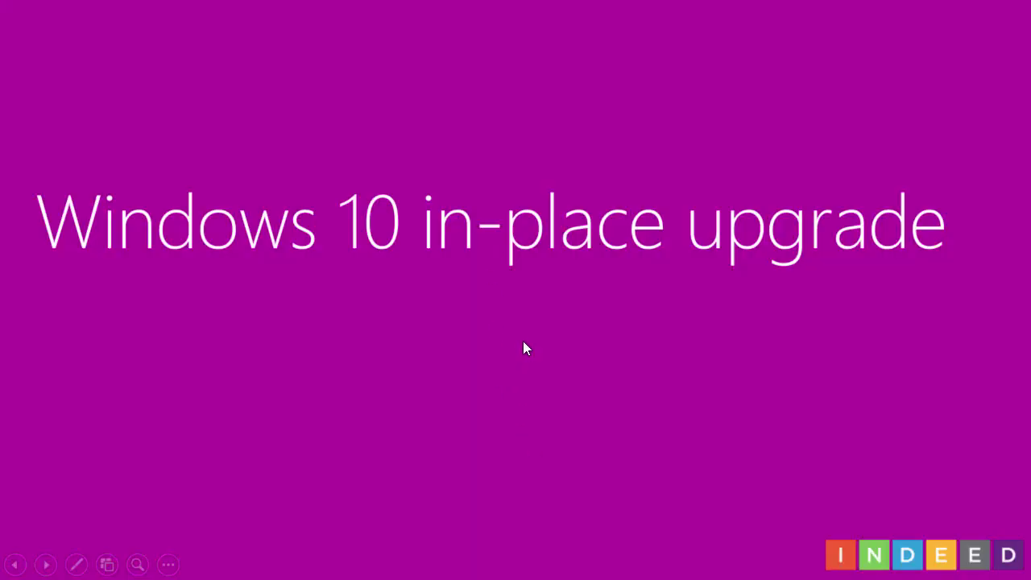
{"action": "key", "text": "alt+Tab"}
{"action": "key", "text": "Tab"}
{"action": "key", "text": "Tab"}
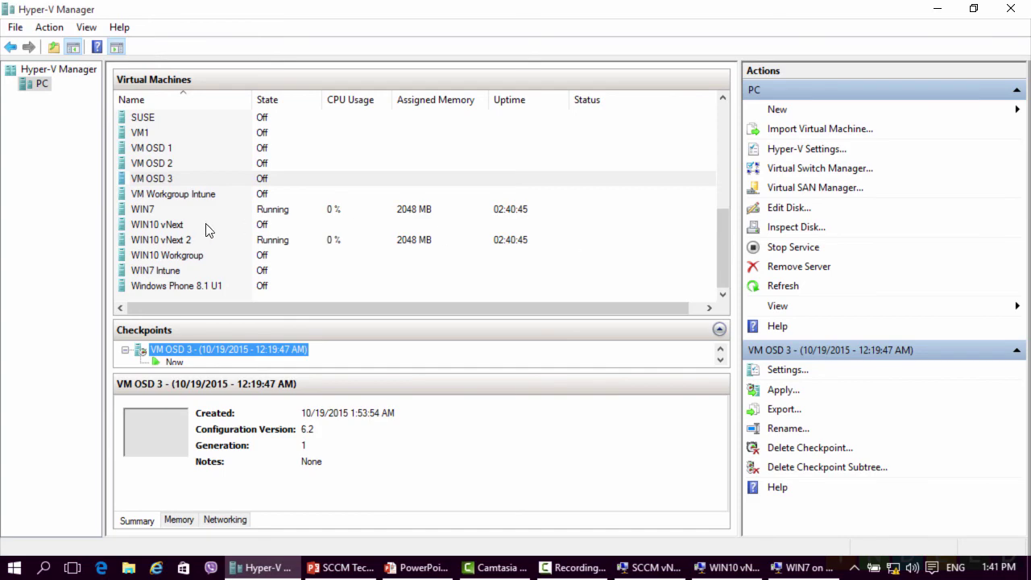
{"action": "double_click", "coordinate": [149, 211]}
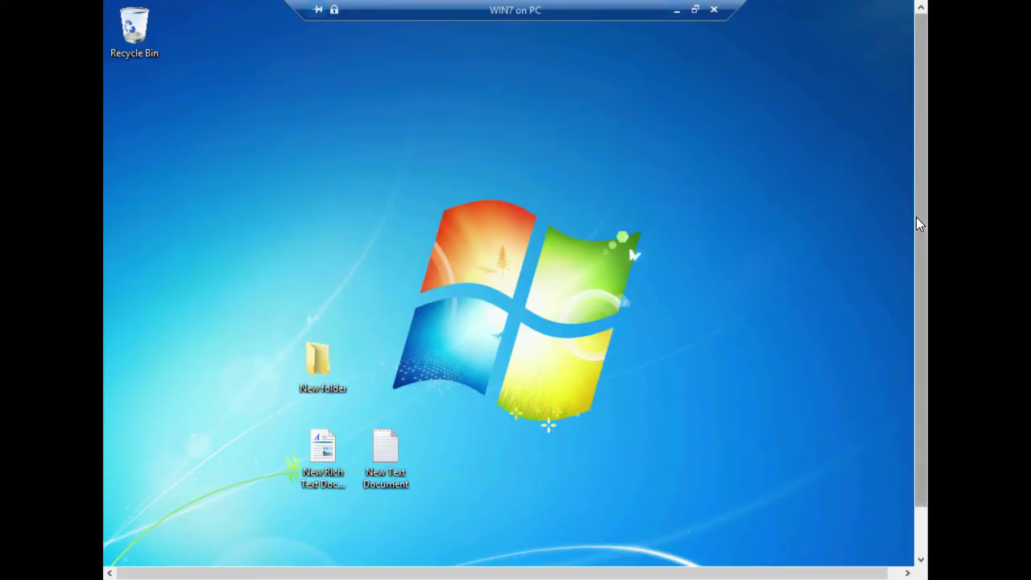
- View the basic system information of the WIN7 computer, and close the window
{"action": "left_click_drag", "start_coordinate": [919, 223], "coordinate": [927, 329]}
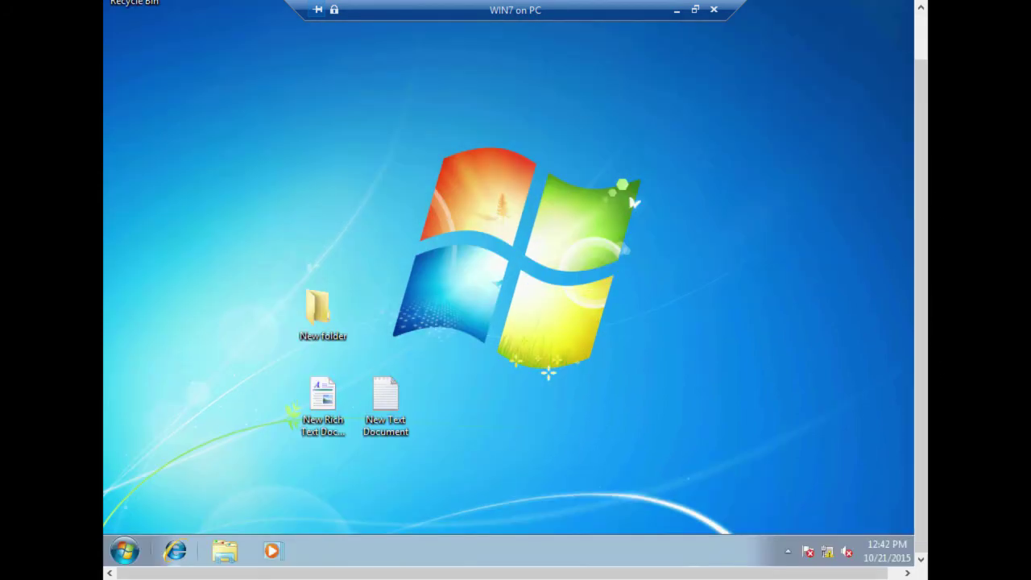
{"action": "left_click", "coordinate": [123, 555]}
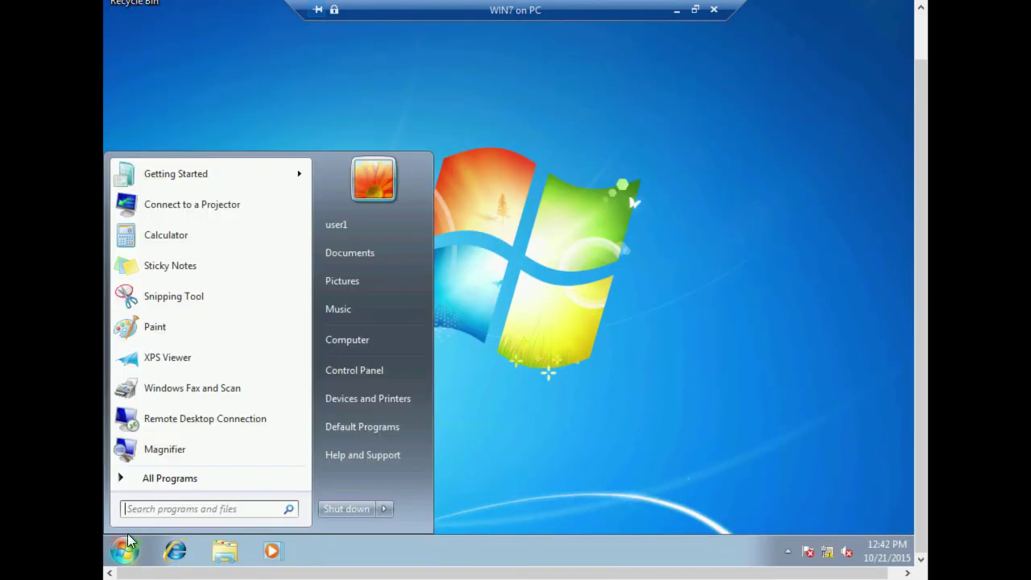
{"action": "right_click", "coordinate": [371, 337]}
{"action": "left_click", "coordinate": [466, 473]}
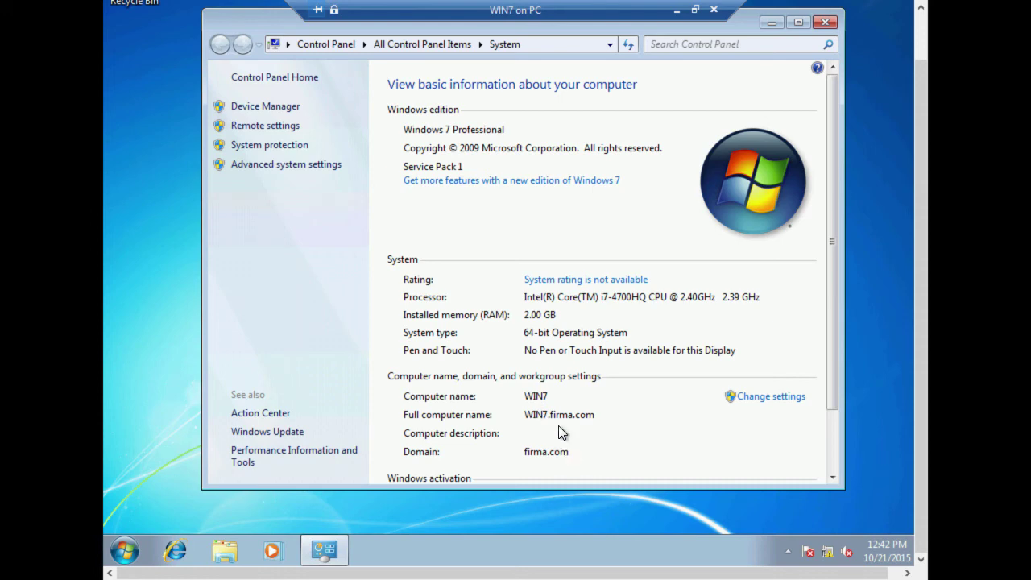
{"action": "left_click", "coordinate": [826, 25]}
- Highlight the new folder, rich text document and text document on the WIN7 desktop, and clear the selection
{"action": "left_click_drag", "start_coordinate": [927, 190], "coordinate": [915, 169]}
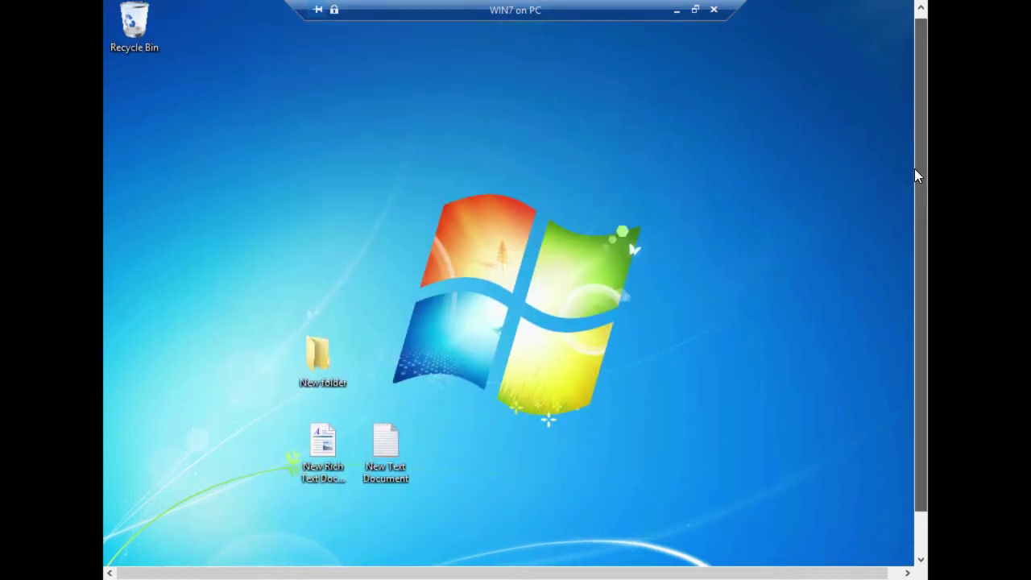
{"action": "left_click_drag", "start_coordinate": [261, 313], "coordinate": [492, 542]}
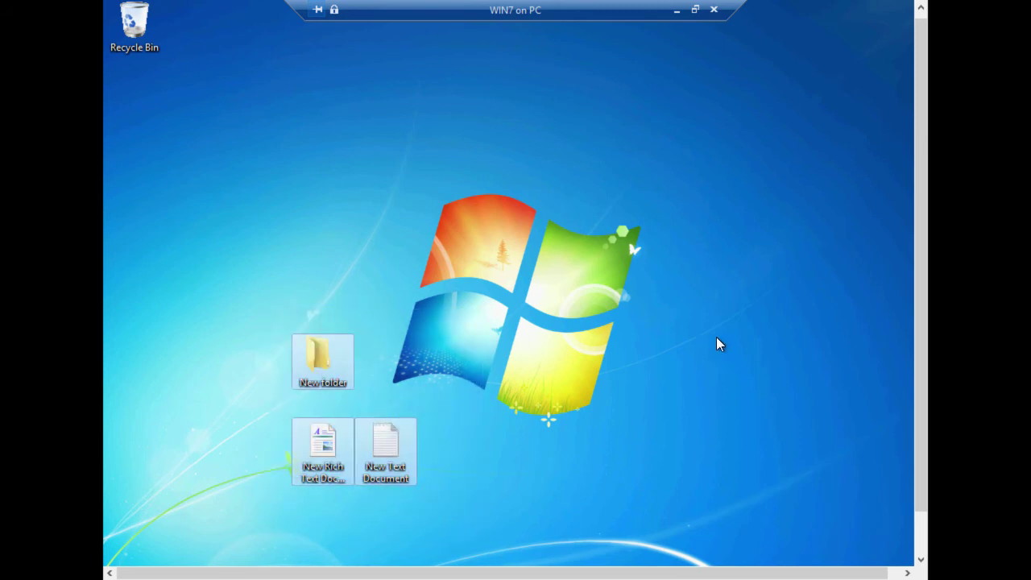
{"action": "left_click", "coordinate": [643, 294]}
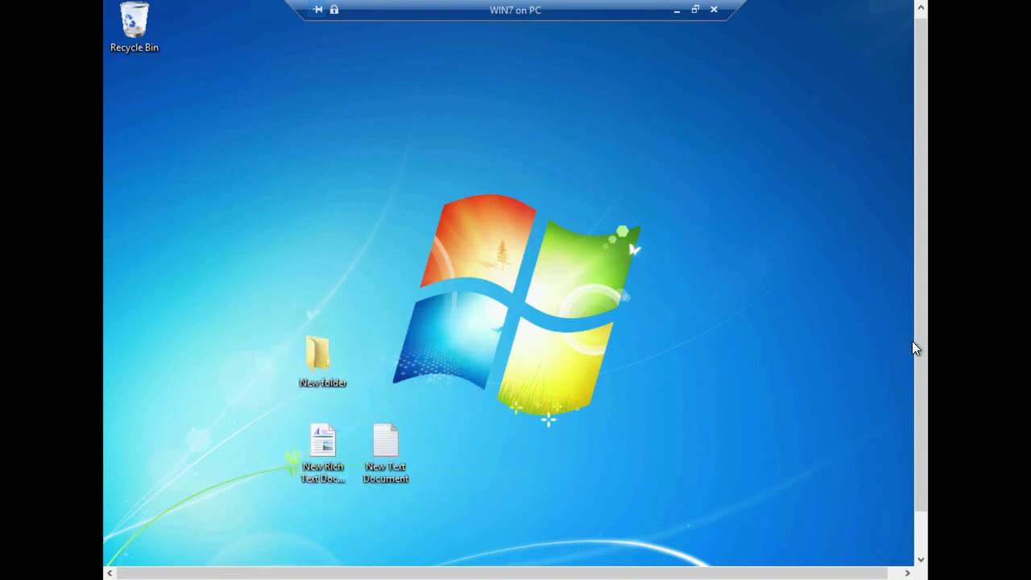
- Check the signed-in user of the WIN7 computer in Task Manager, and close it
{"action": "left_click_drag", "start_coordinate": [913, 346], "coordinate": [930, 430]}
{"action": "right_click", "coordinate": [534, 552]}
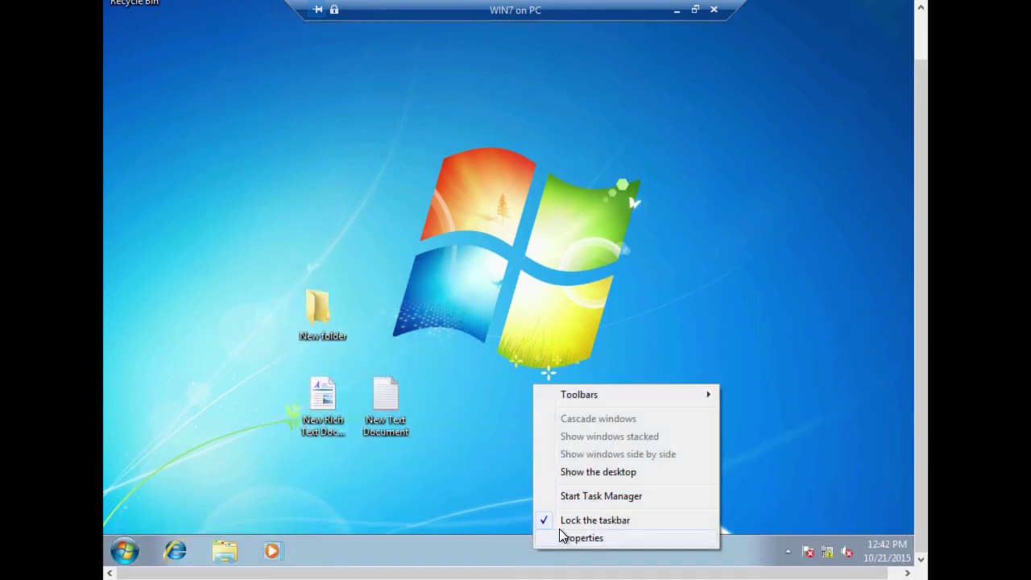
{"action": "left_click", "coordinate": [587, 497]}
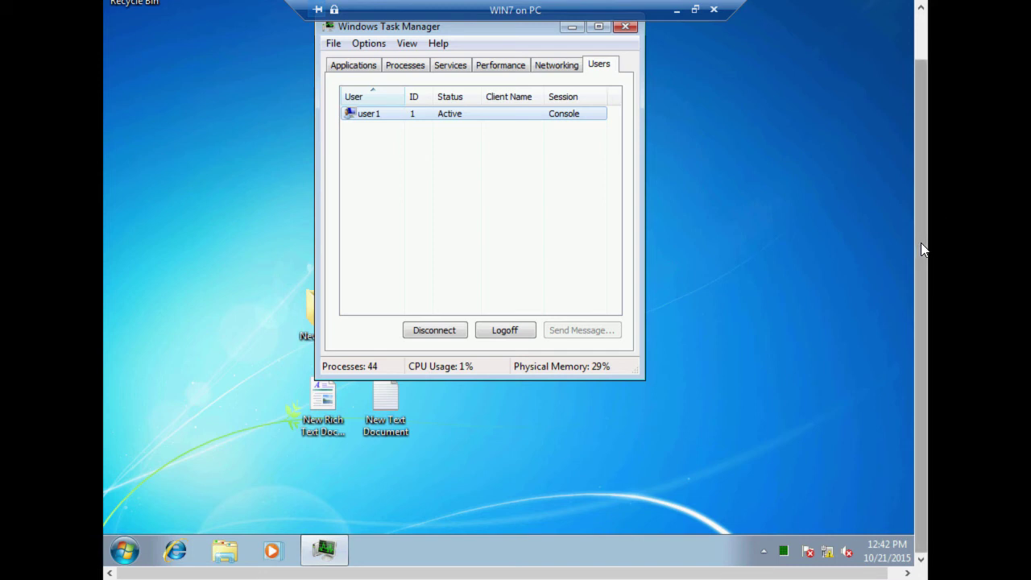
{"action": "left_click_drag", "start_coordinate": [922, 242], "coordinate": [923, 204]}
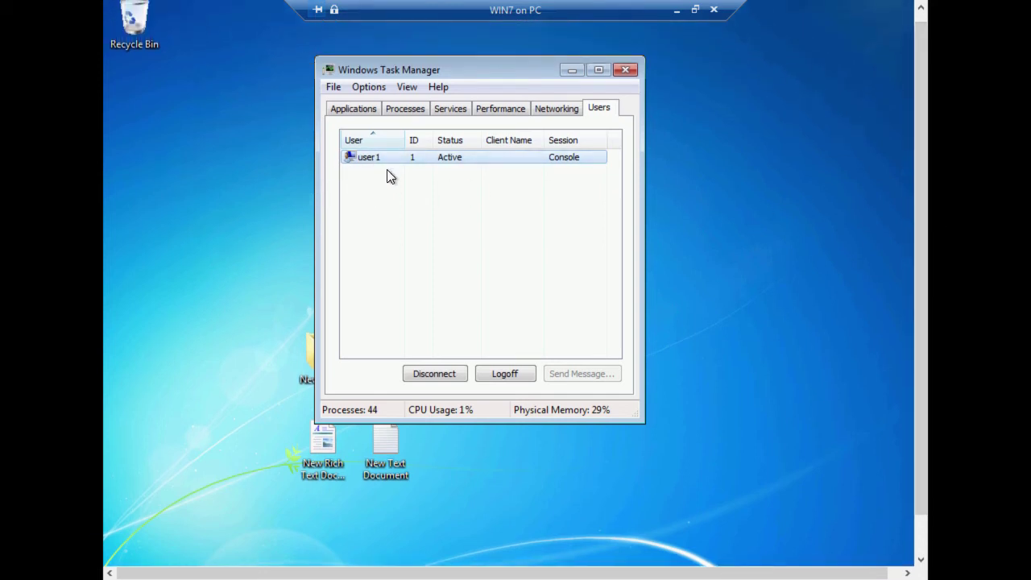
{"action": "left_click", "coordinate": [627, 70]}
- Open Software Center from the Configuration Manager programs on the WIN7 computer
{"action": "scroll", "coordinate": [971, 185], "scroll_direction": "down", "scroll_amount": 1}
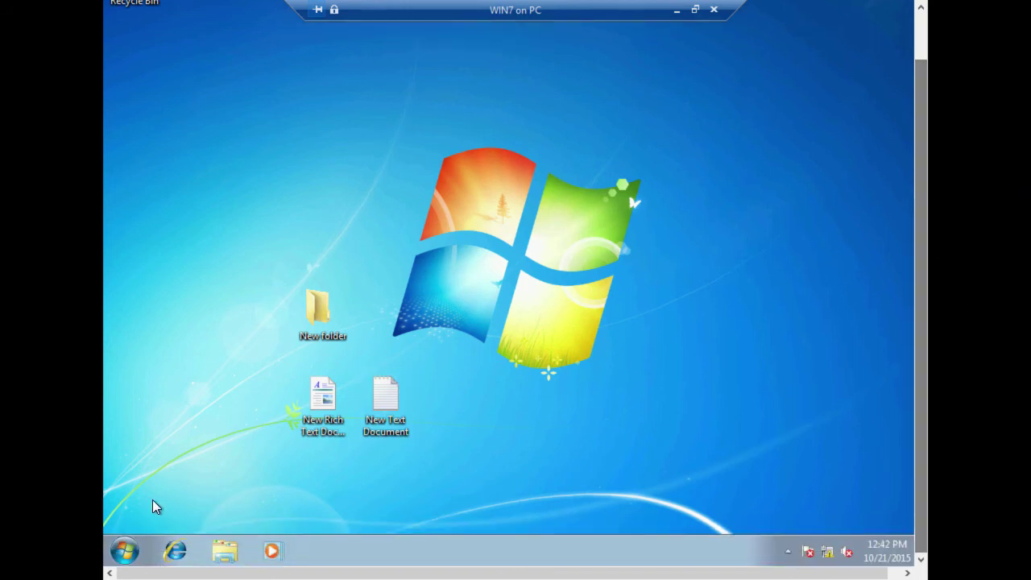
{"action": "left_click", "coordinate": [126, 553]}
{"action": "left_click", "coordinate": [169, 479]}
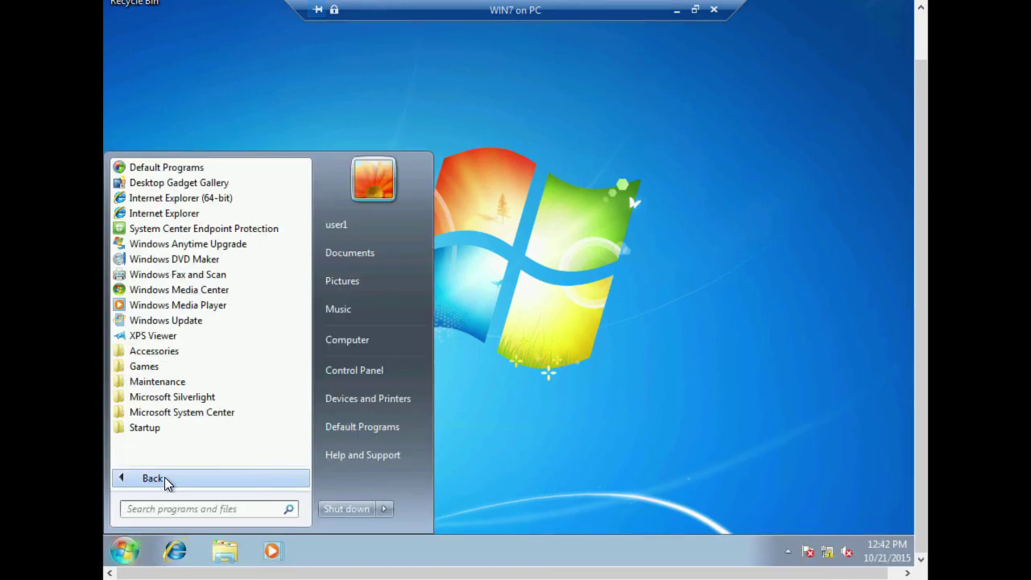
{"action": "left_click", "coordinate": [215, 413]}
{"action": "left_click", "coordinate": [215, 428]}
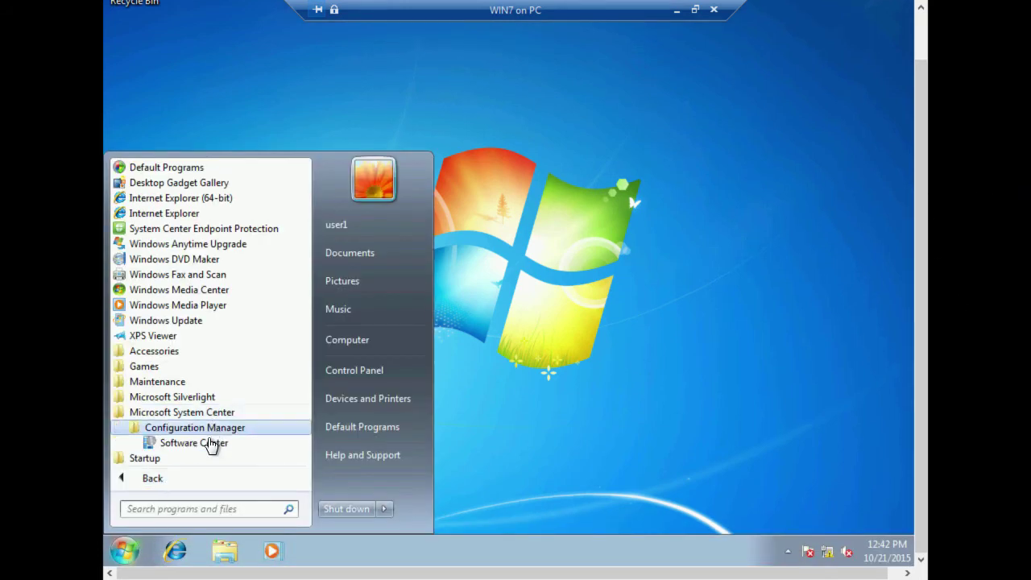
{"action": "left_click", "coordinate": [214, 442]}
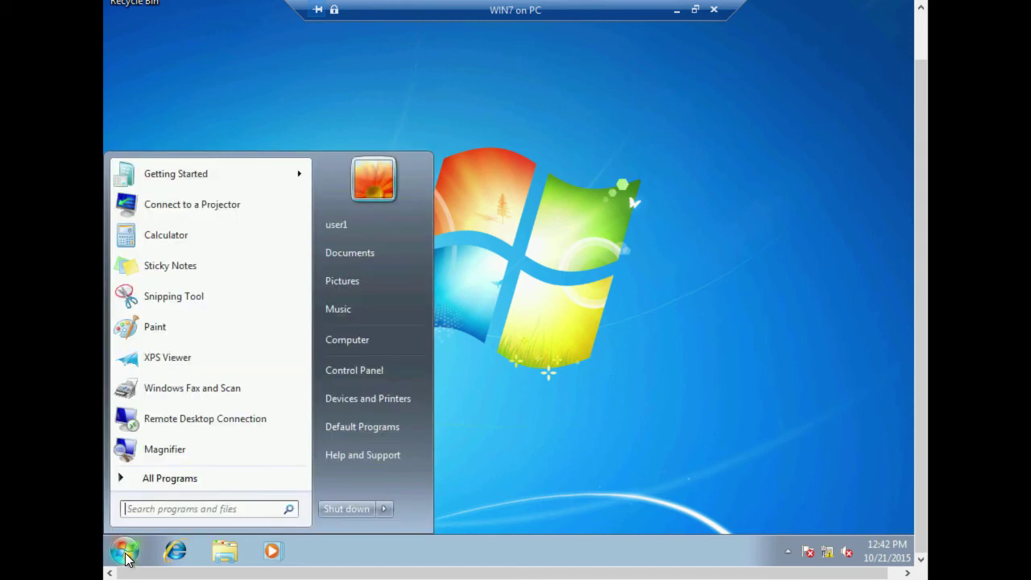
{"action": "left_click", "coordinate": [169, 484]}
{"action": "left_click", "coordinate": [196, 414]}
{"action": "left_click", "coordinate": [196, 429]}
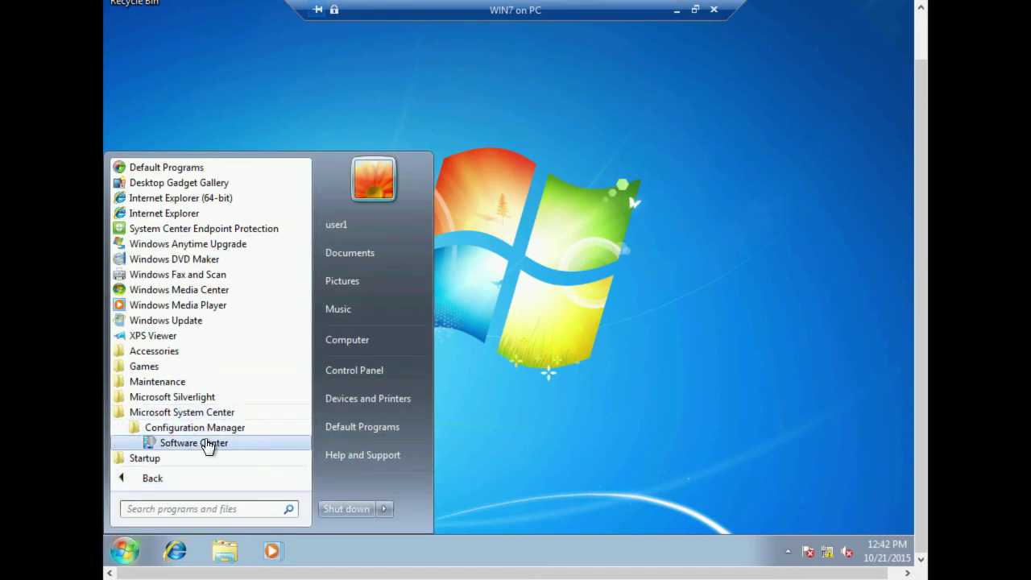
{"action": "left_click", "coordinate": [206, 445]}
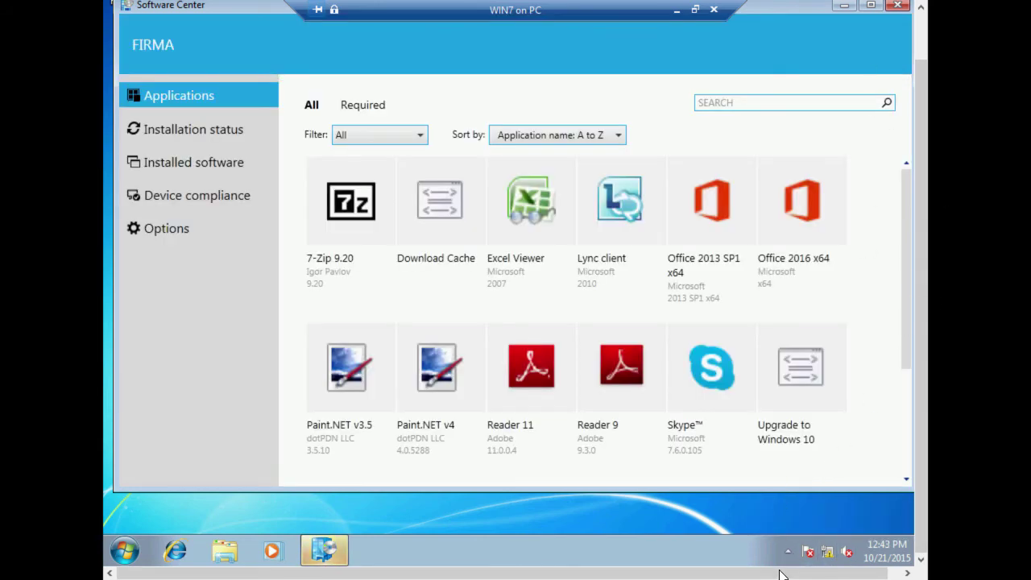
- Start the Upgrade to Windows 10 installation from Software Center, and confirm installing the new operating system
{"action": "left_click", "coordinate": [778, 574]}
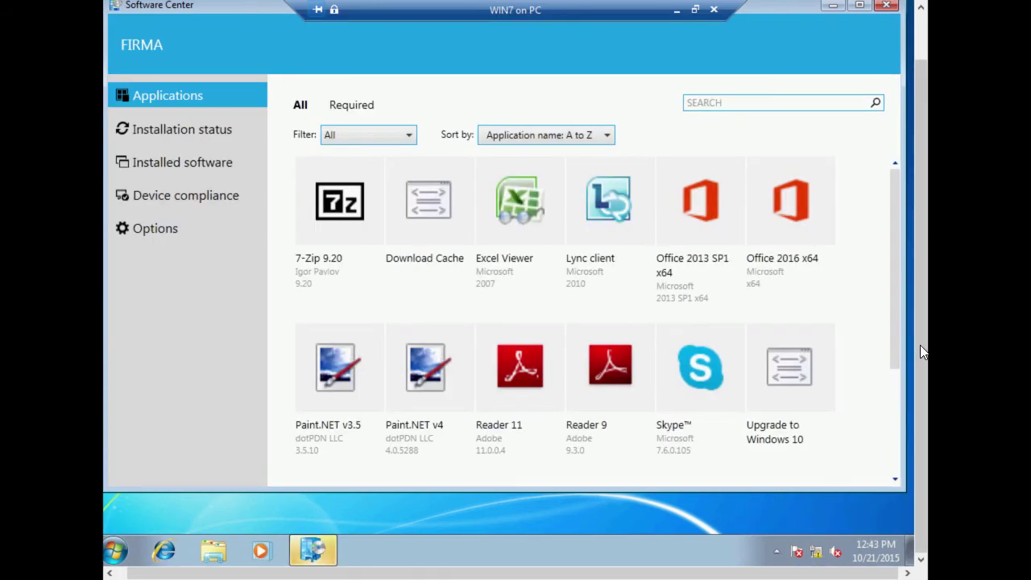
{"action": "left_click", "coordinate": [782, 425]}
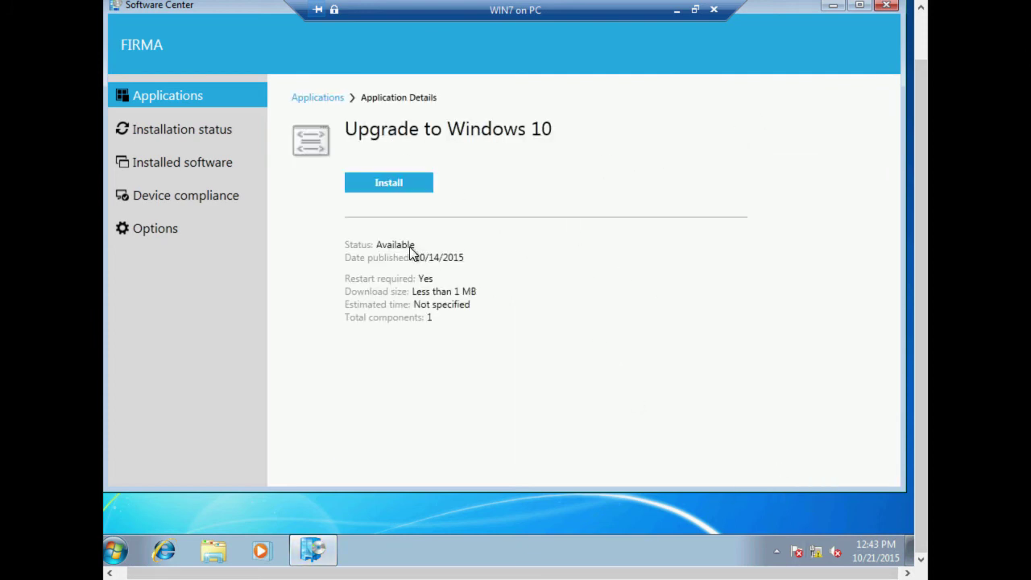
{"action": "left_click", "coordinate": [383, 181]}
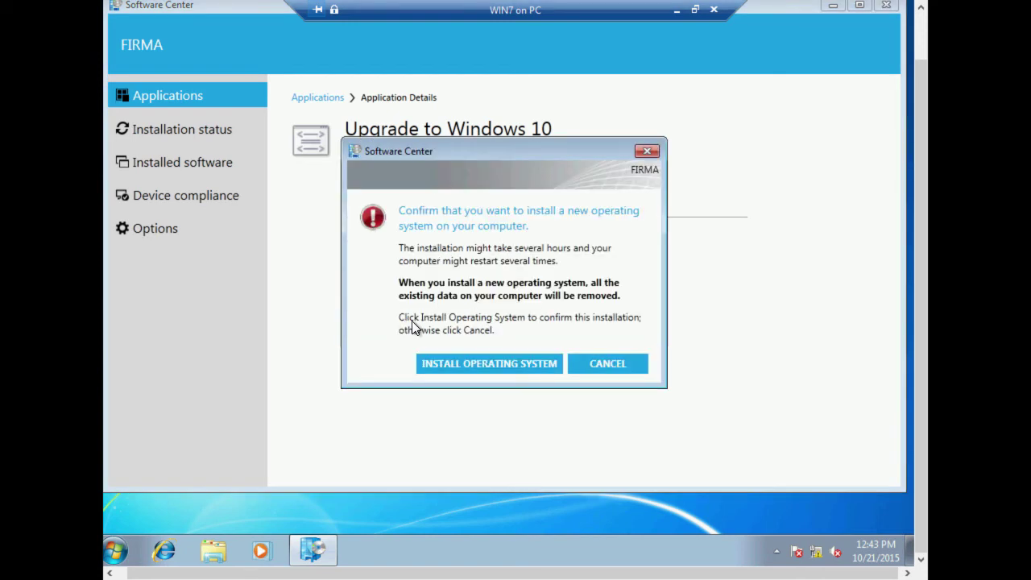
{"action": "left_click", "coordinate": [490, 363]}
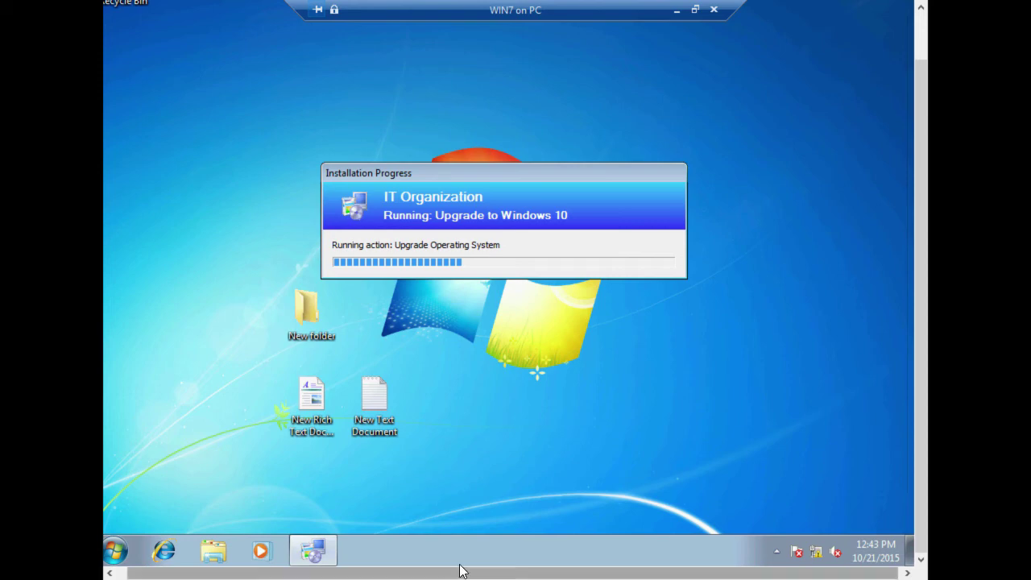
- Leave the WIN7 session and apply the checkpoint "Windows 10 after SCCM migration" to that virtual machine in Hyper-V Manager
{"action": "left_click", "coordinate": [678, 10]}
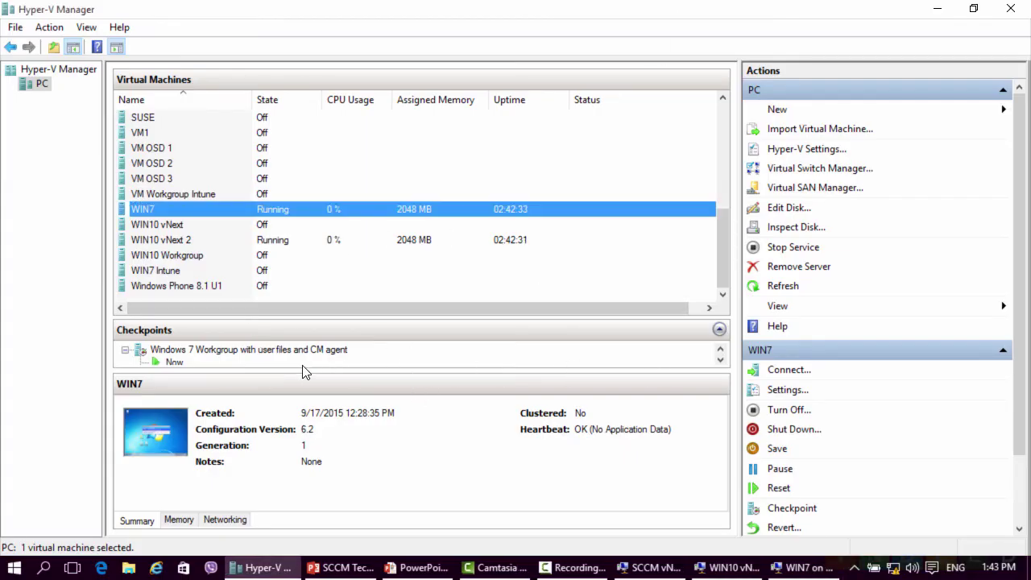
{"action": "left_click", "coordinate": [721, 359]}
{"action": "left_click", "coordinate": [721, 360]}
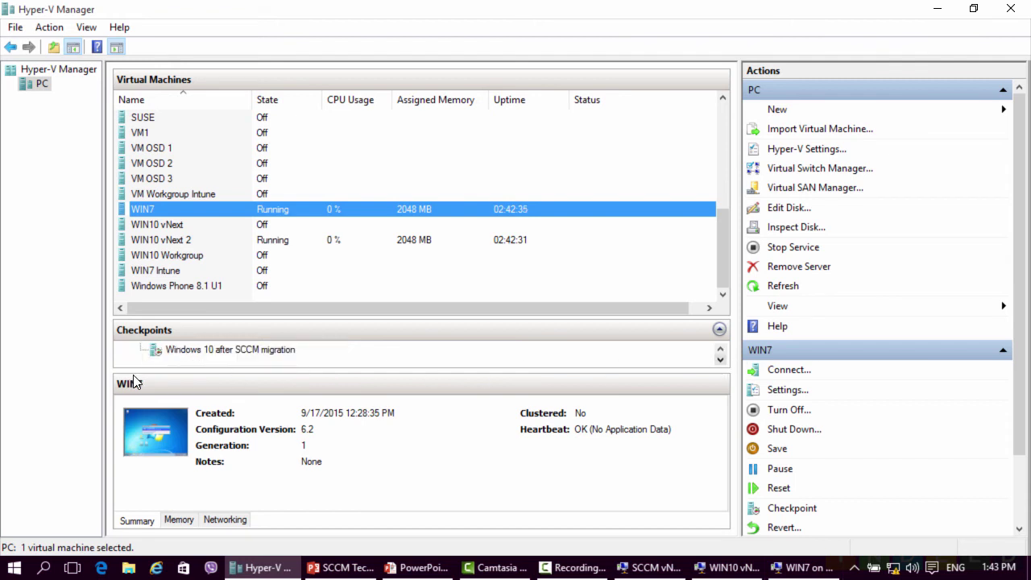
{"action": "left_click", "coordinate": [197, 358]}
{"action": "right_click", "coordinate": [213, 349]}
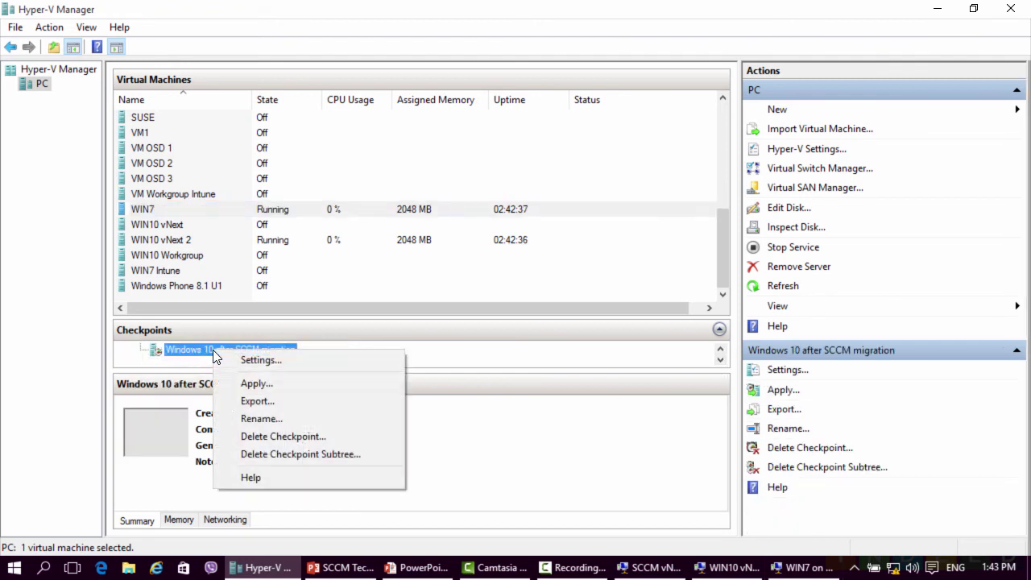
{"action": "left_click", "coordinate": [271, 385]}
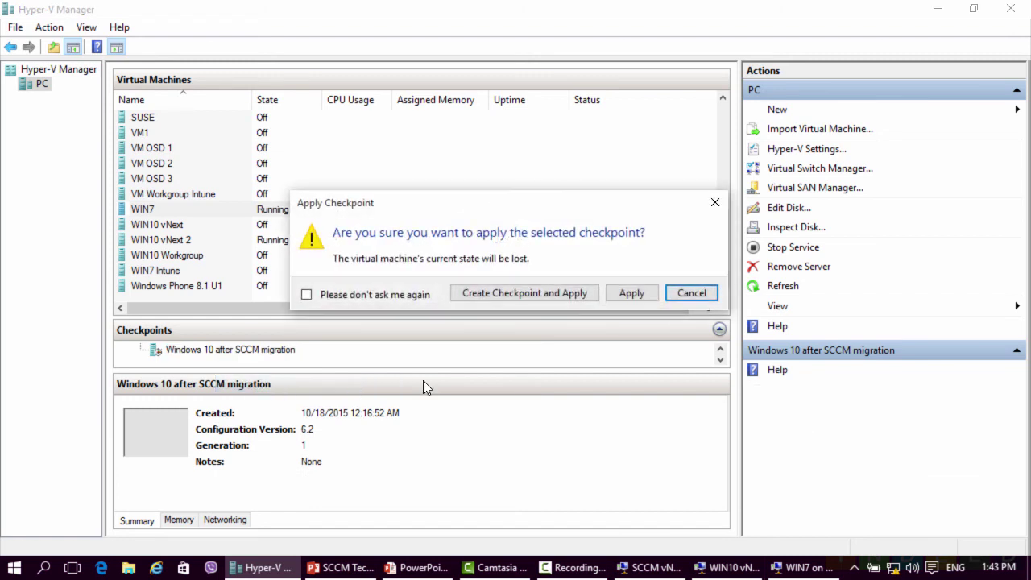
{"action": "left_click", "coordinate": [633, 294]}
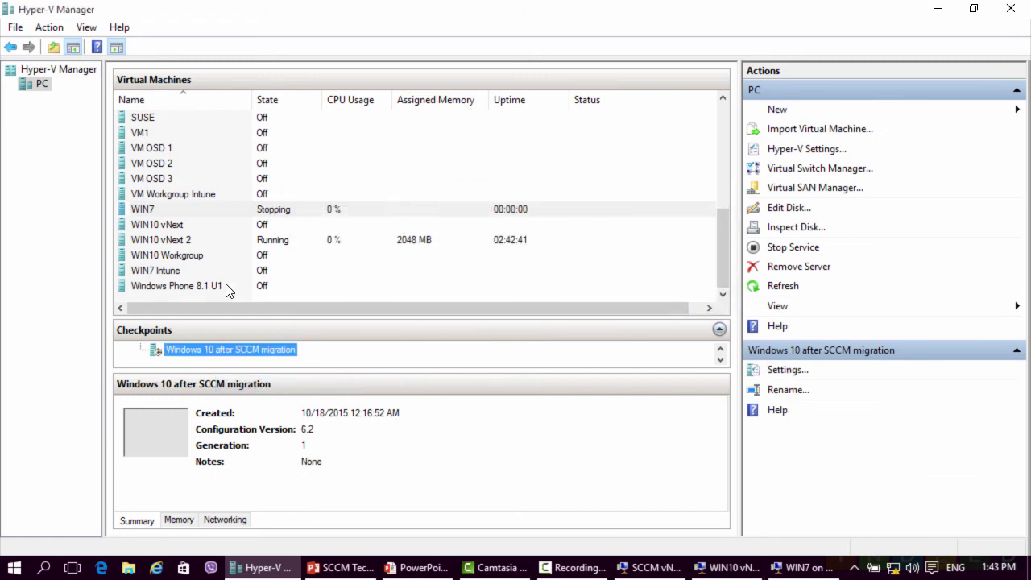
{"action": "left_click", "coordinate": [166, 240]}
{"action": "right_click", "coordinate": [154, 244]}
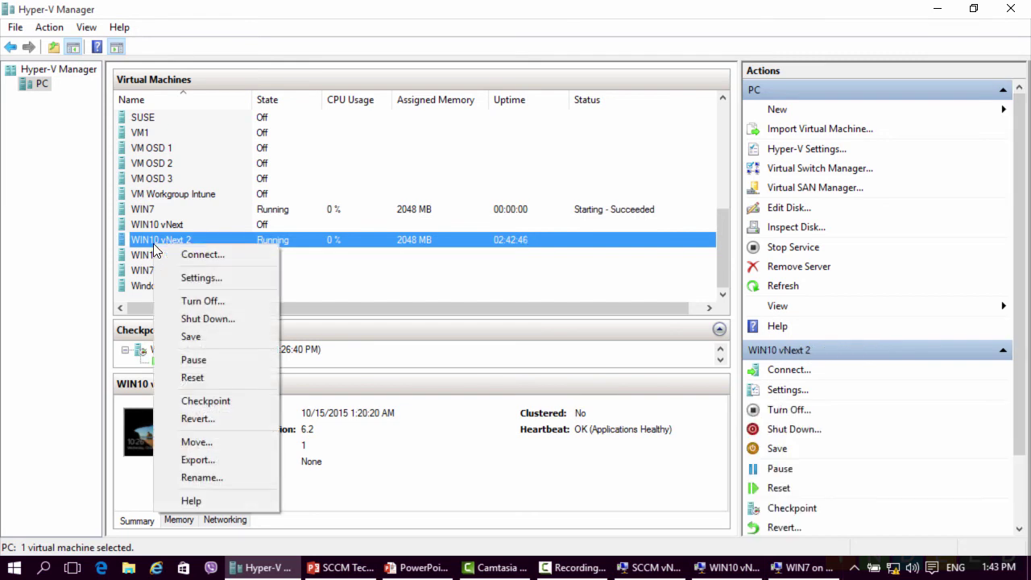
{"action": "left_click", "coordinate": [214, 320]}
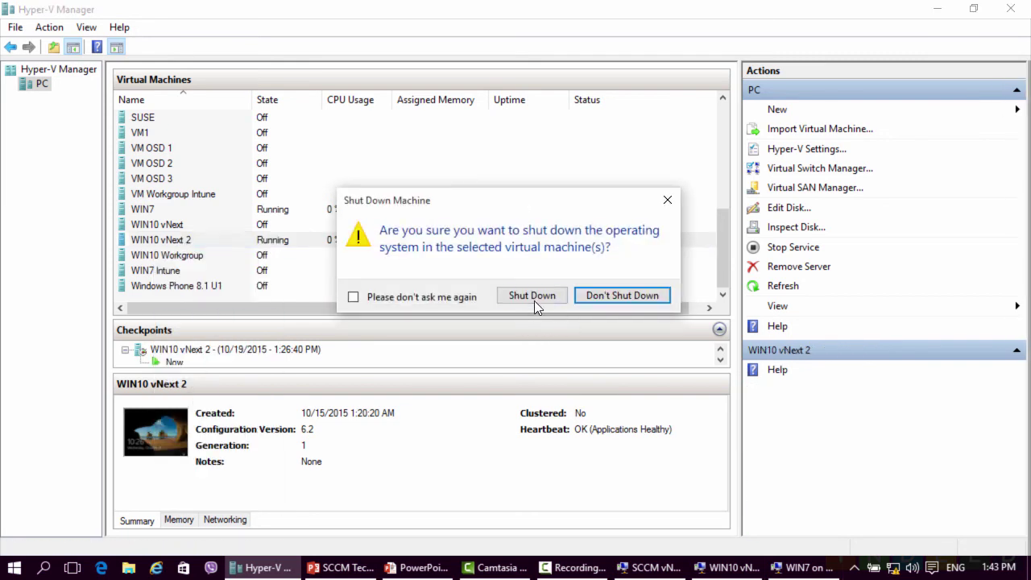
{"action": "left_click", "coordinate": [643, 295]}
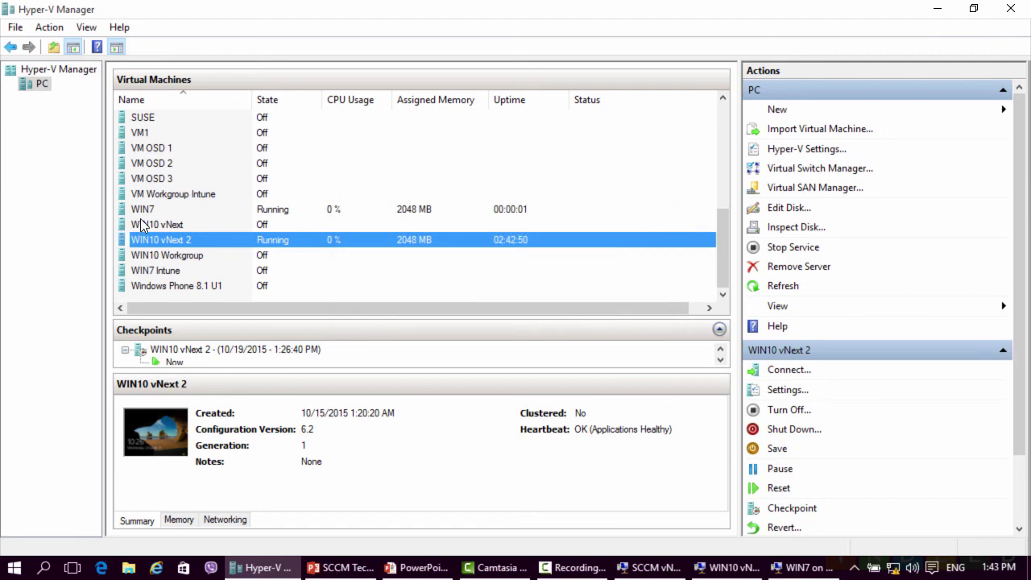
- Return to the WIN7 virtual machine connection in full screen mode and connect with the Full Screen display size
{"action": "left_click", "coordinate": [802, 568]}
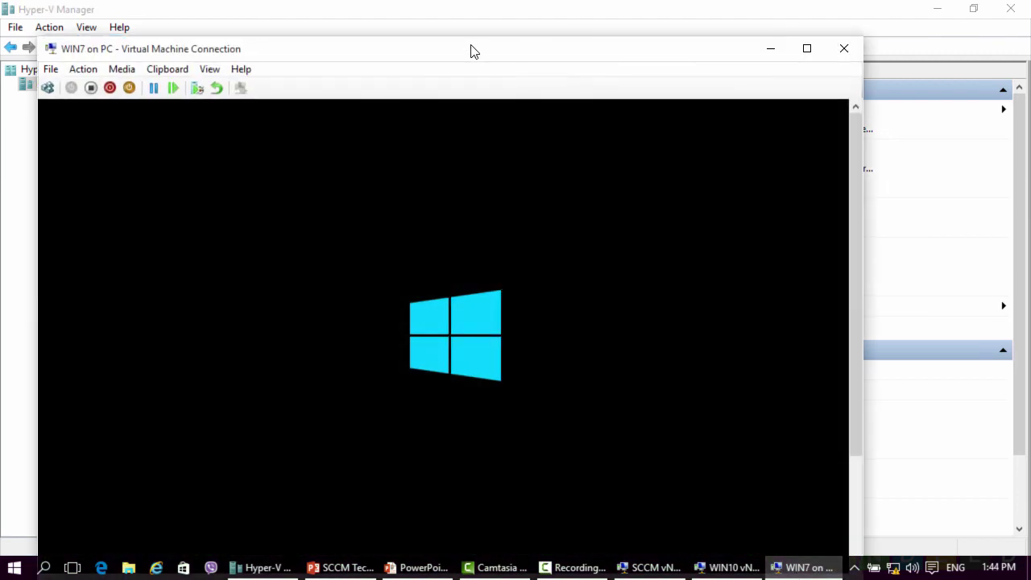
{"action": "left_click_drag", "start_coordinate": [476, 54], "coordinate": [541, 35]}
{"action": "left_click", "coordinate": [282, 50]}
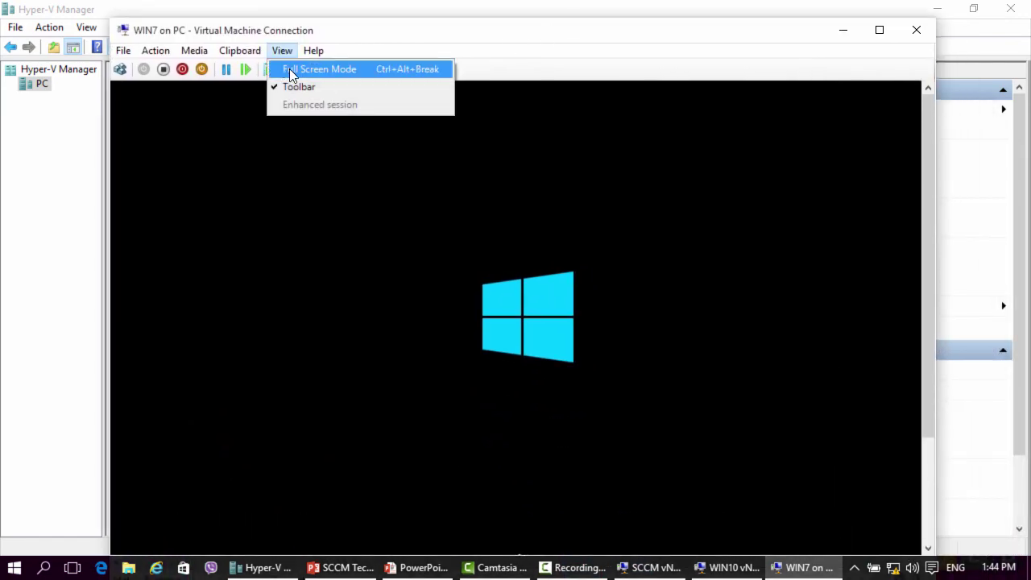
{"action": "left_click", "coordinate": [288, 67]}
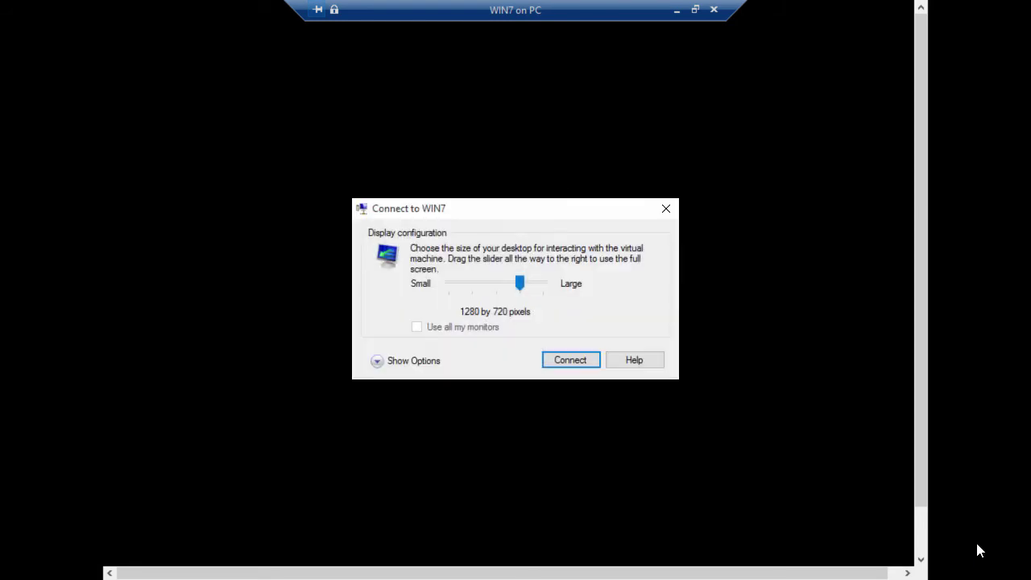
{"action": "left_click_drag", "start_coordinate": [516, 290], "coordinate": [554, 292]}
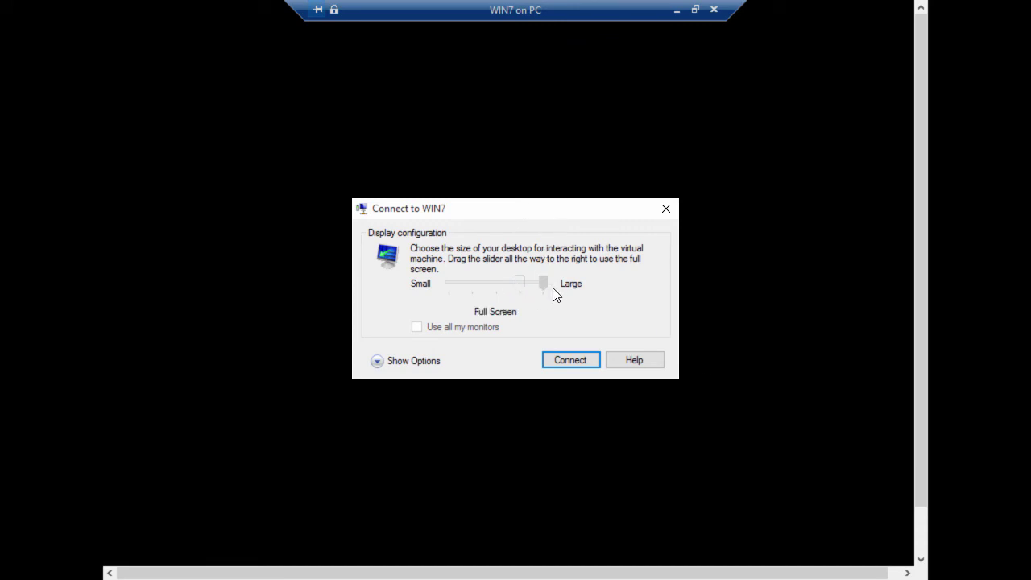
{"action": "left_click", "coordinate": [580, 364]}
{"action": "left_click", "coordinate": [282, 51]}
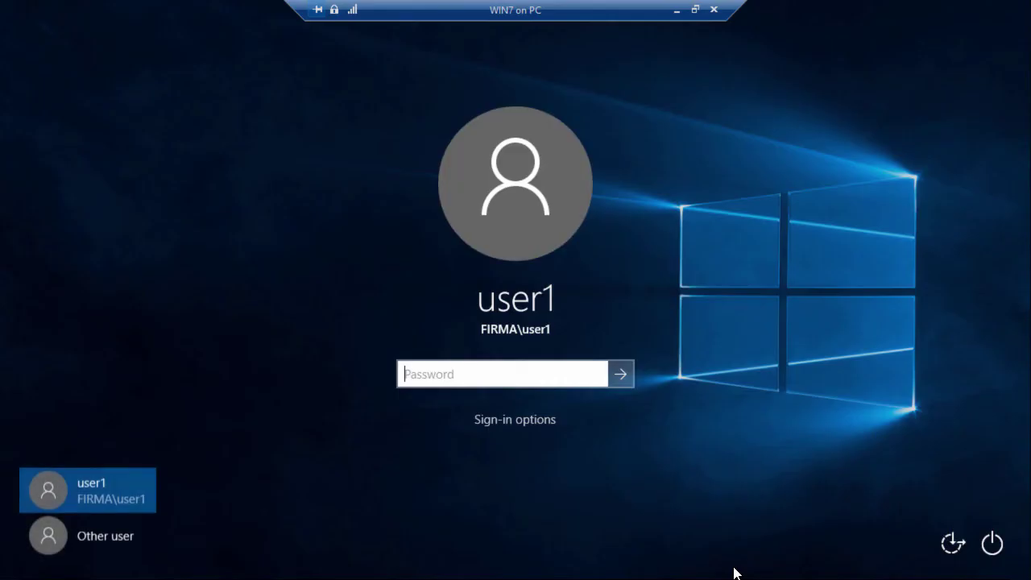
- Try to sign in to WIN7 as user1 with the account password, and clear the second password entry
{"action": "type", "text": "••••••••"}
{"action": "key", "text": "Return"}
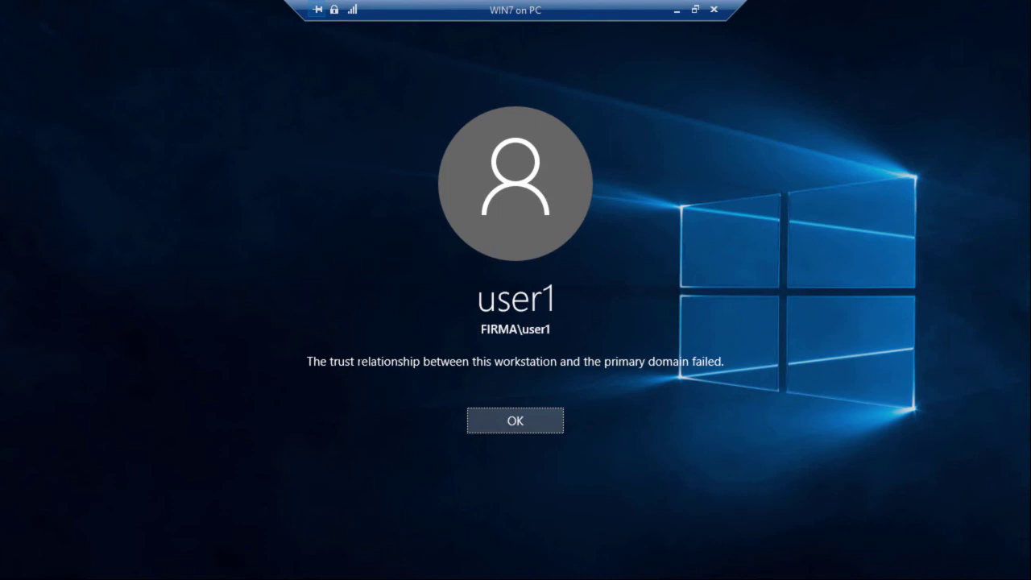
{"action": "key", "text": "Return"}
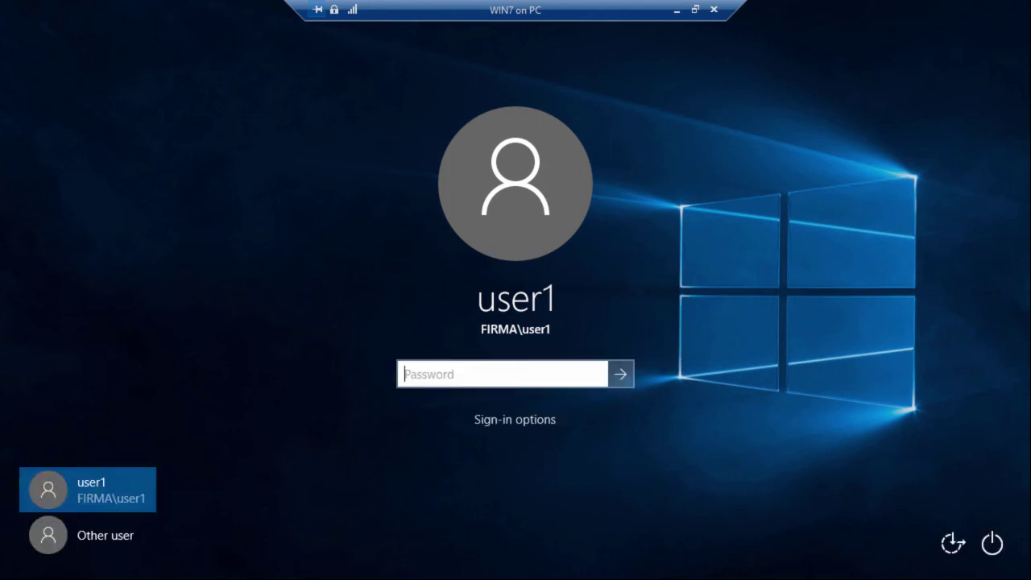
{"action": "type", "text": "*****"}
{"action": "key", "text": "BackSpace"}
{"action": "key", "text": "BackSpace"}
{"action": "key", "text": "BackSpace"}
{"action": "key", "text": "BackSpace"}
{"action": "key", "text": "BackSpace"}
- Choose to sign in as another user and try the local account .\administrator with its password
{"action": "left_click", "coordinate": [77, 532]}
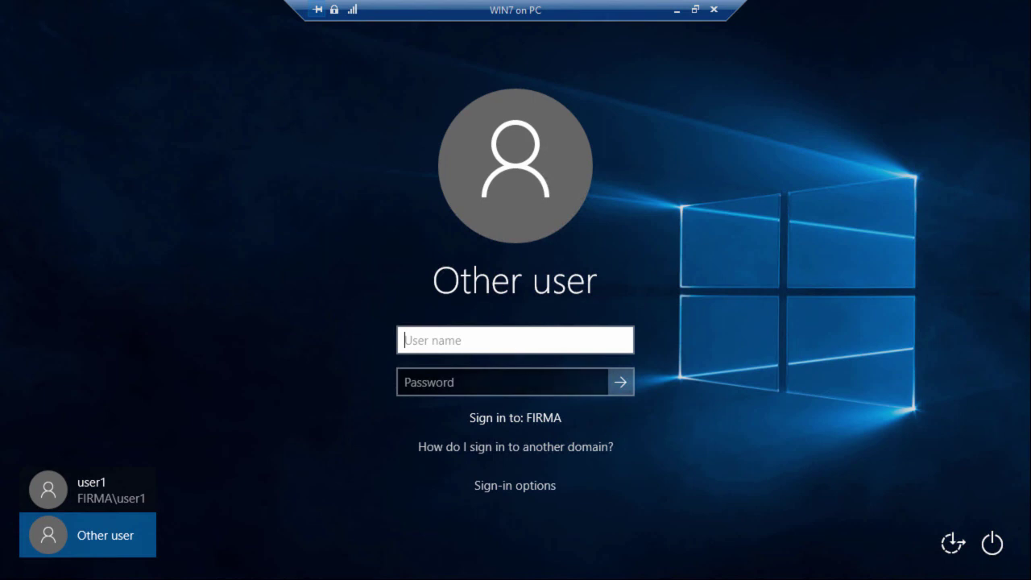
{"action": "type", "text": "administrator"}
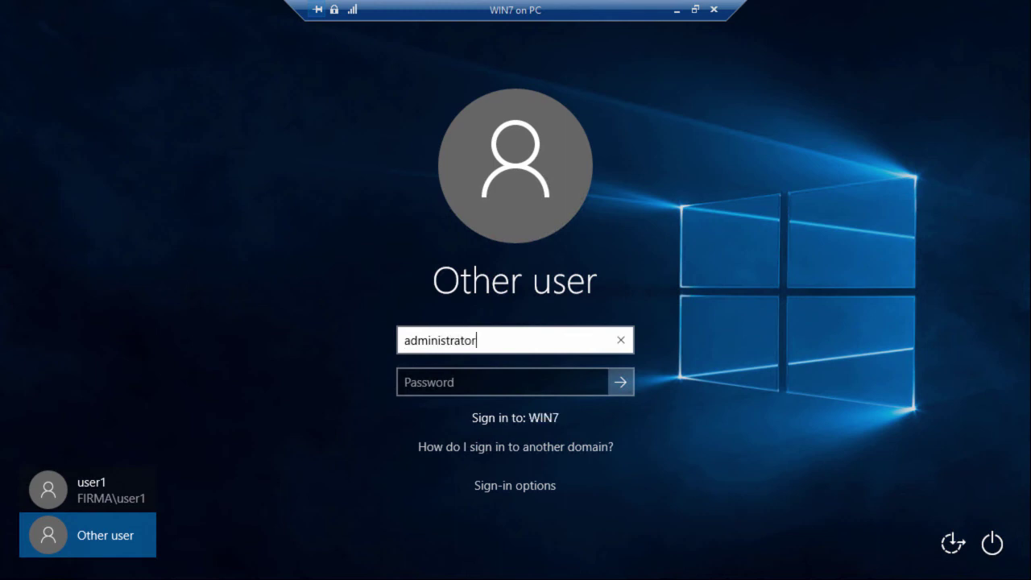
{"action": "key", "text": "BackSpace"}
{"action": "key", "text": "BackSpace"}
{"action": "key", "text": "BackSpace"}
{"action": "key", "text": "BackSpace"}
{"action": "key", "text": "BackSpace"}
{"action": "key", "text": "BackSpace"}
{"action": "key", "text": "BackSpace"}
{"action": "key", "text": "BackSpace"}
{"action": "key", "text": "BackSpace"}
{"action": "key", "text": "BackSpace"}
{"action": "key", "text": "BackSpace"}
{"action": "key", "text": "BackSpace"}
{"action": "key", "text": "BackSpace"}
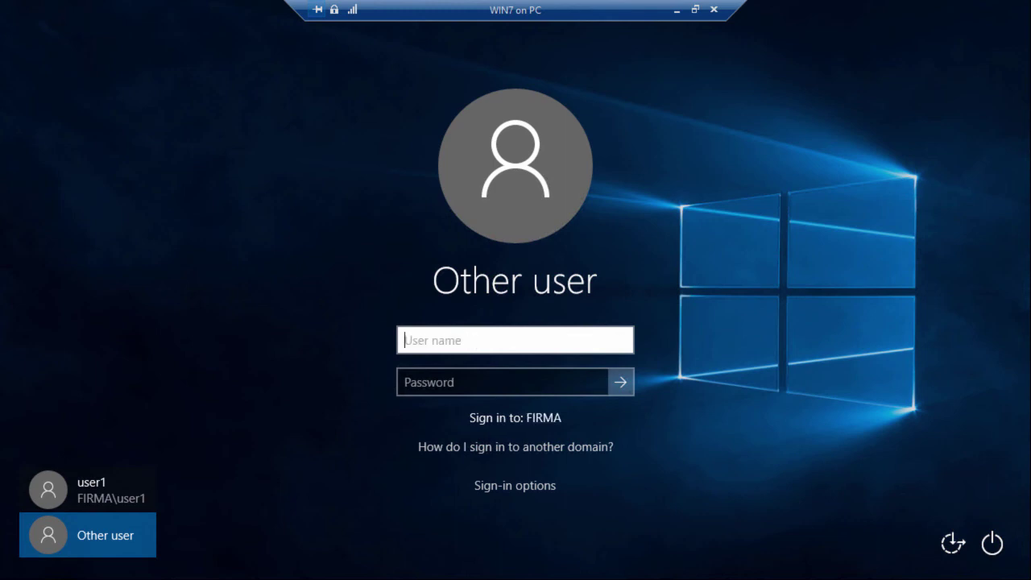
{"action": "type", "text": ".\\administrator"}
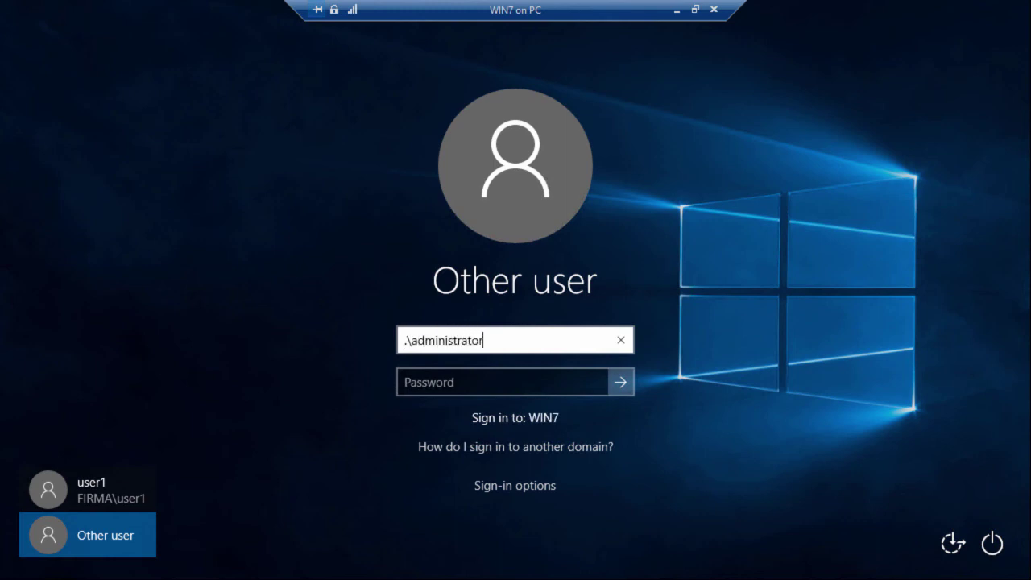
{"action": "key", "text": "Tab"}
{"action": "type", "text": "●●●●●●●"}
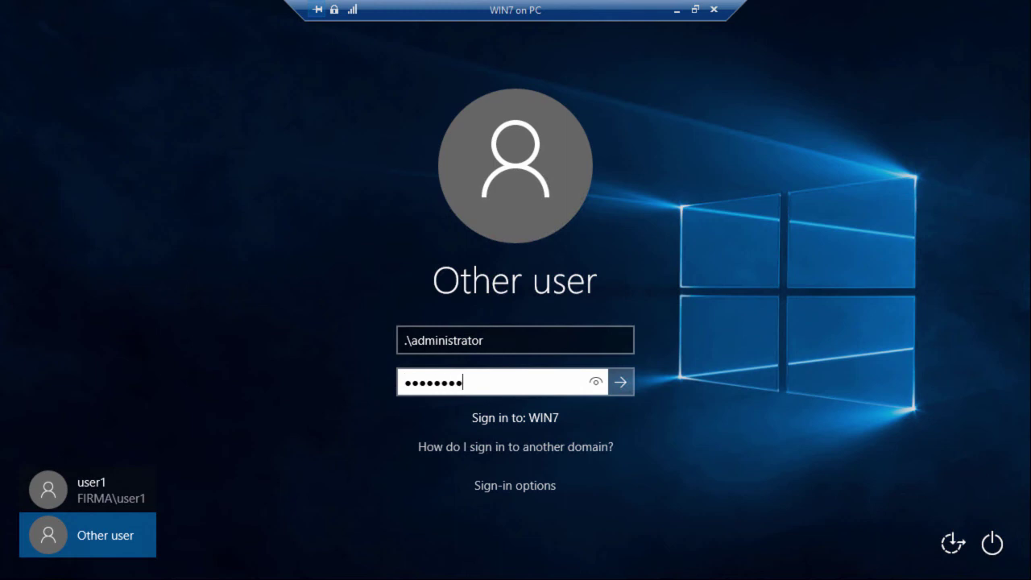
{"action": "key", "text": "Return"}
{"action": "key", "text": "Return"}
- Replace the user name with the other local account's name, enter its password and sign in to WIN7
{"action": "left_click", "coordinate": [405, 325]}
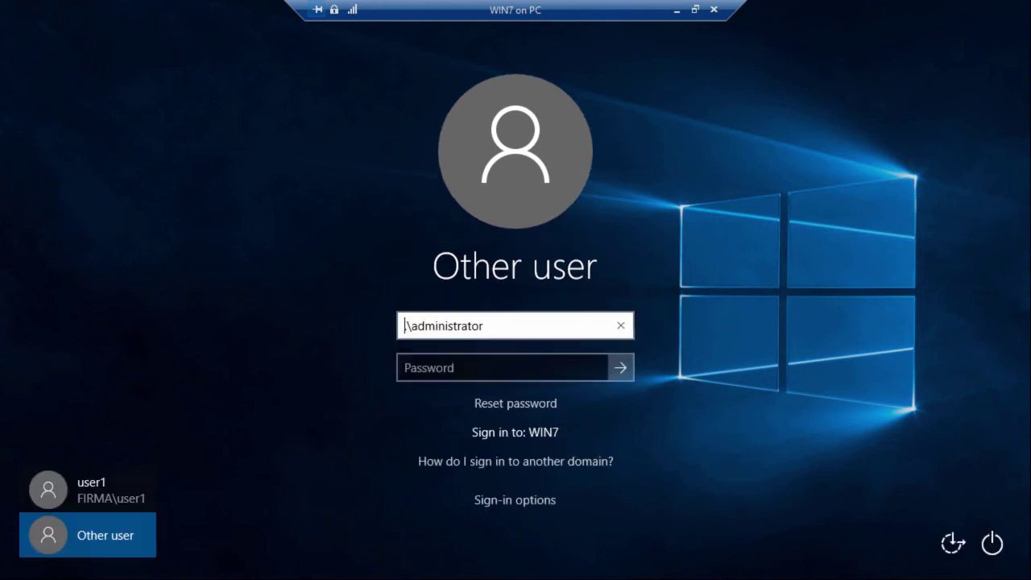
{"action": "double_click", "coordinate": [408, 325]}
{"action": "type", "text": "levgen"}
{"action": "key", "text": "Tab"}
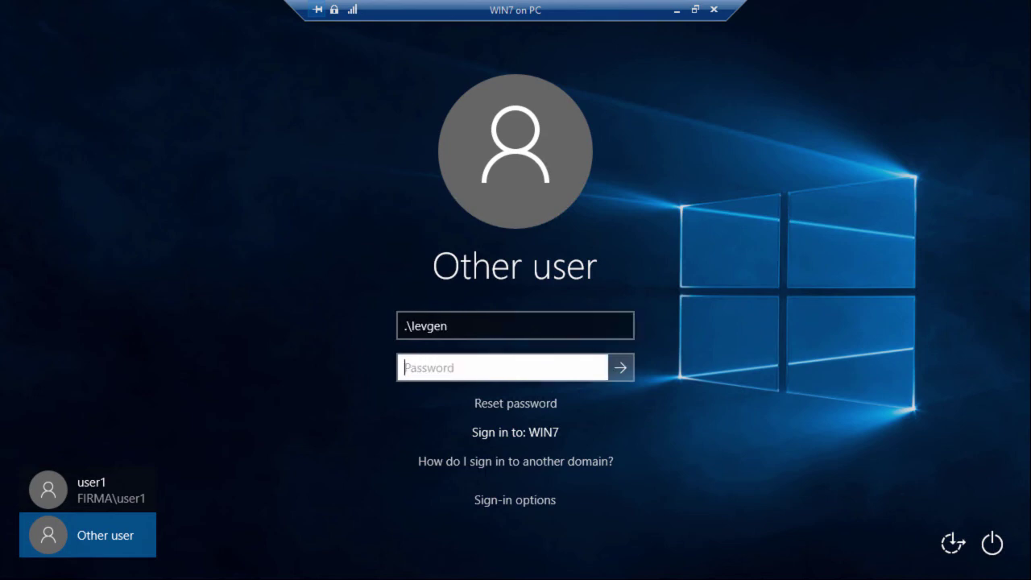
{"action": "type", "text": "********"}
{"action": "key", "text": "Return"}
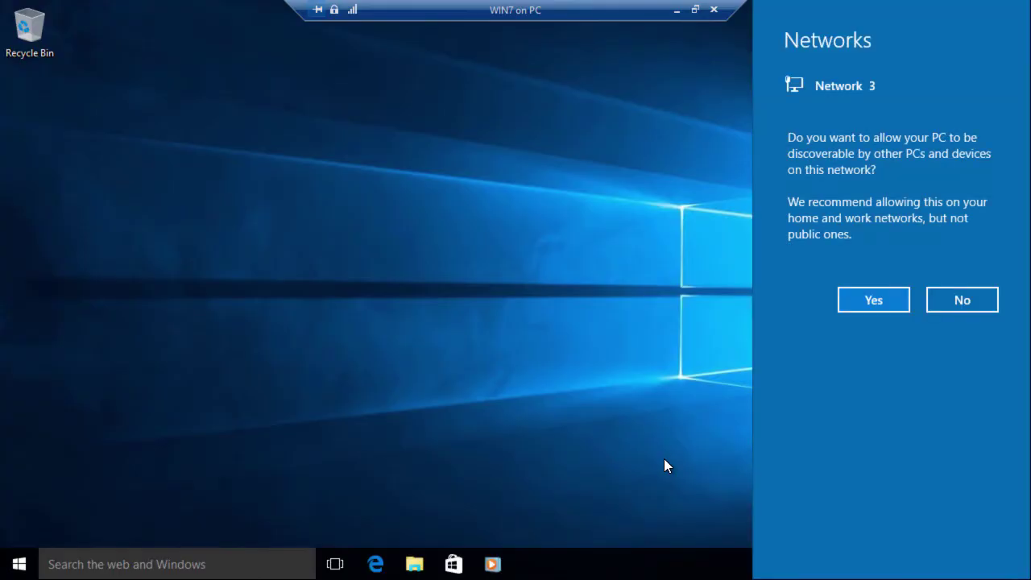
- Dismiss the network discovery prompt and open the System information of WIN7 to check its Windows edition
{"action": "left_click", "coordinate": [269, 342]}
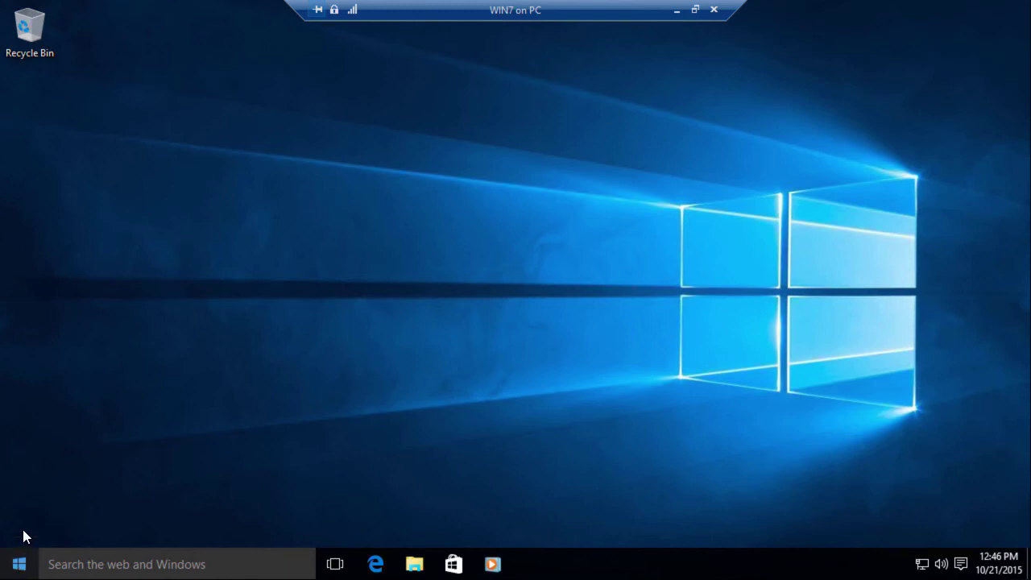
{"action": "right_click", "coordinate": [20, 564]}
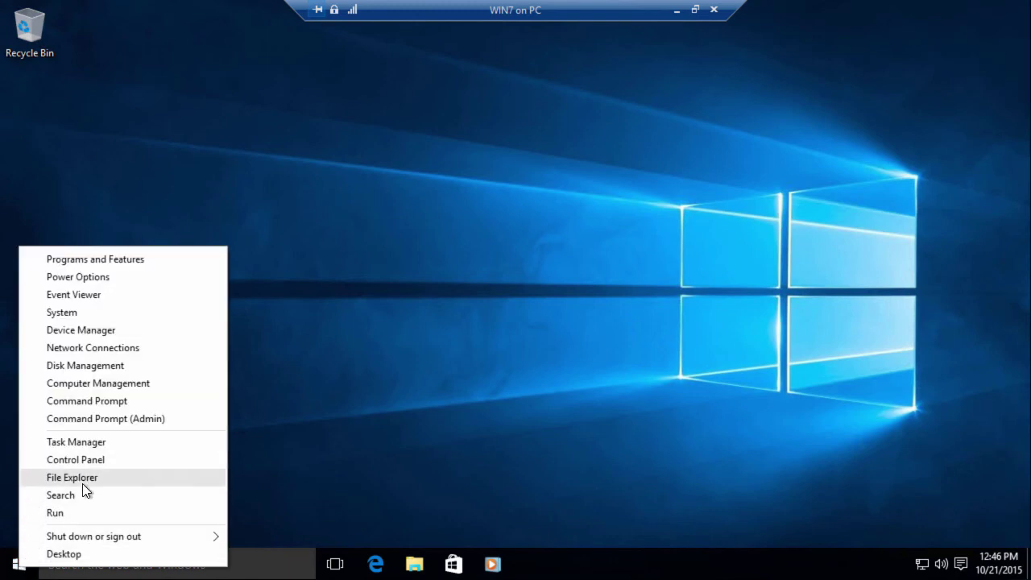
{"action": "left_click", "coordinate": [62, 314]}
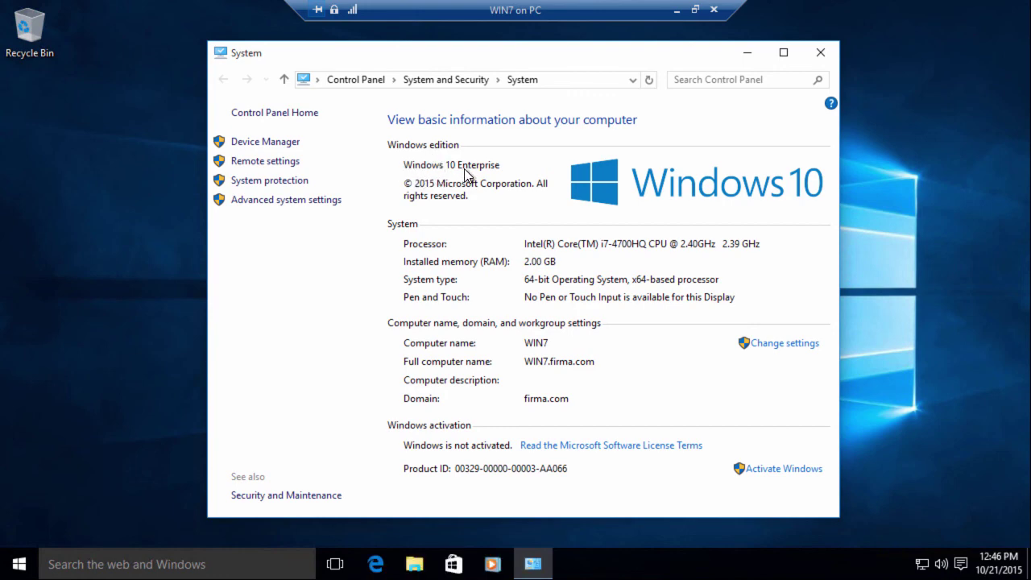
- Browse to C:\Users\user1\Desktop in File Explorer to examine the user's migrated desktop files
{"action": "left_click", "coordinate": [416, 566]}
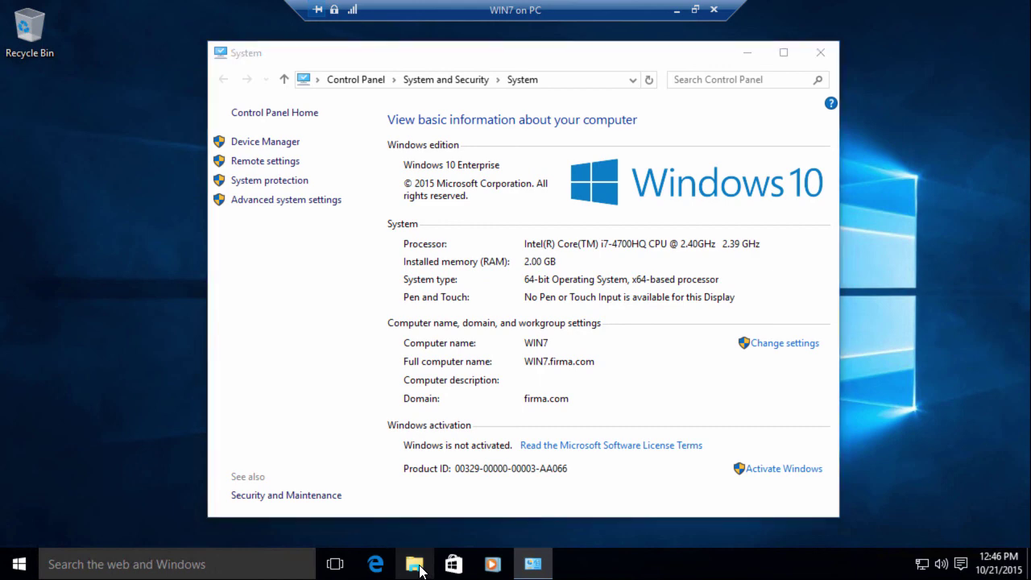
{"action": "left_click", "coordinate": [283, 293]}
{"action": "double_click", "coordinate": [668, 348]}
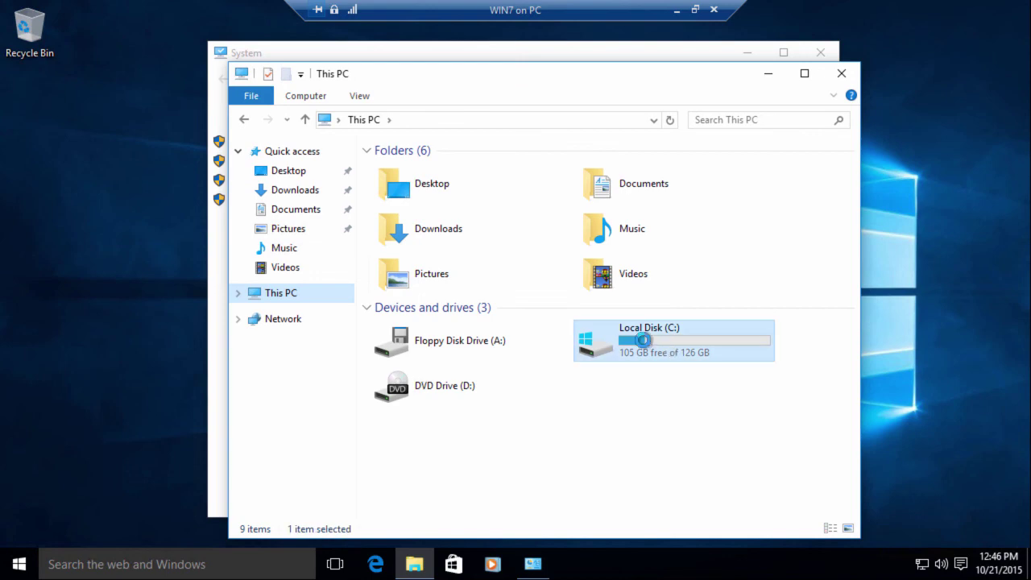
{"action": "left_click", "coordinate": [409, 237]}
{"action": "double_click", "coordinate": [410, 237]}
{"action": "double_click", "coordinate": [400, 236]}
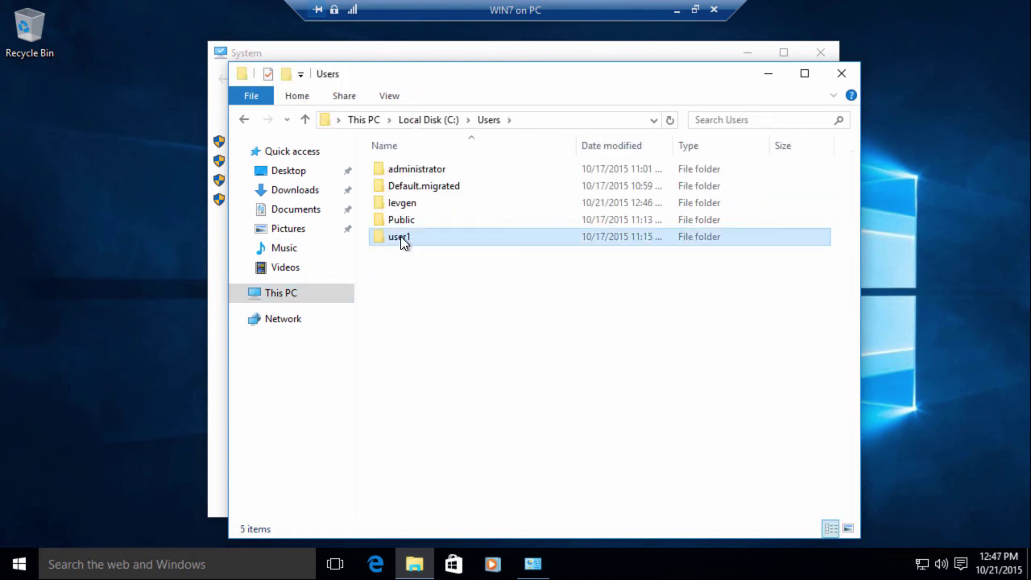
{"action": "left_click", "coordinate": [516, 303]}
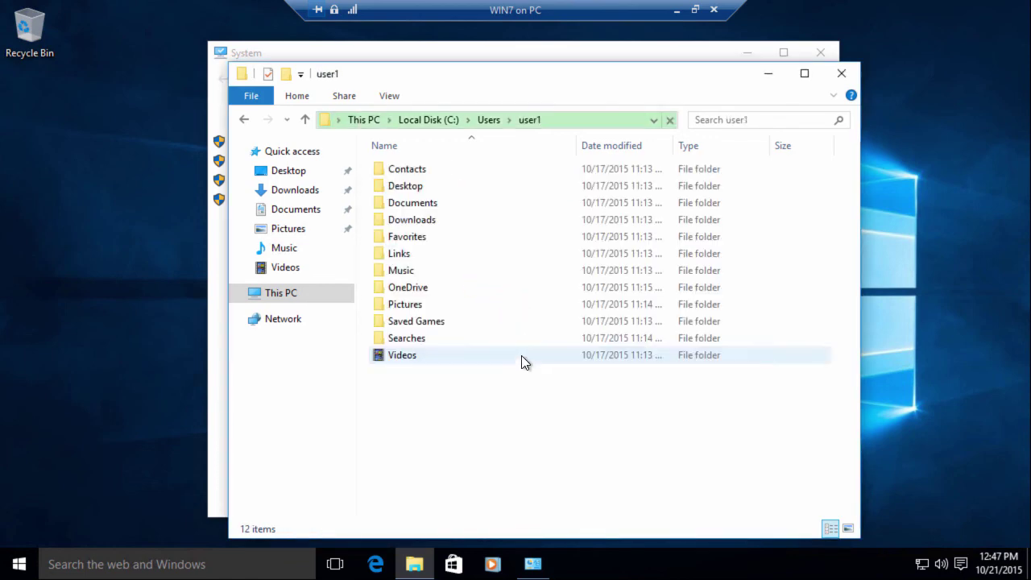
{"action": "double_click", "coordinate": [396, 187]}
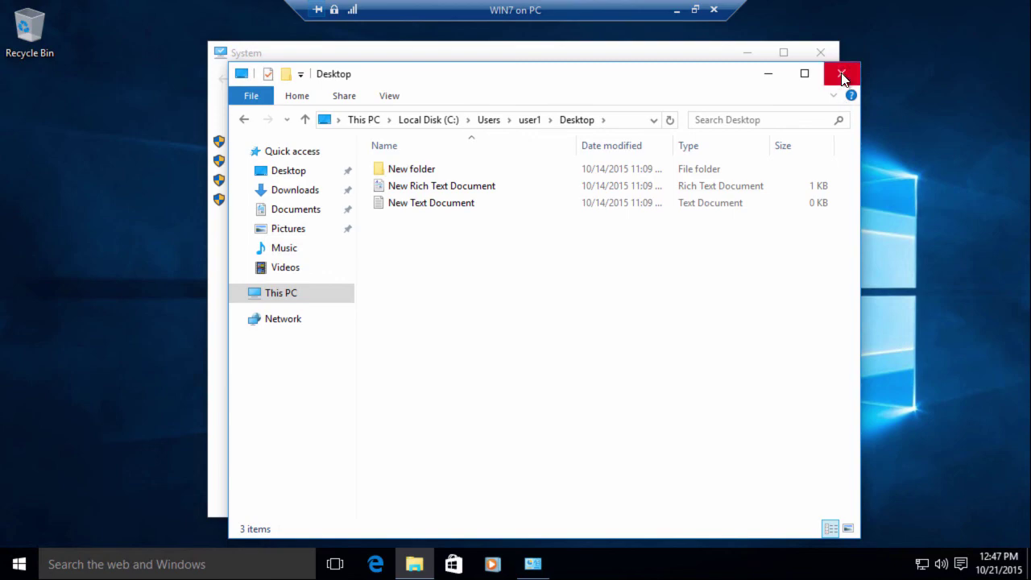
- Minimize the WIN7 session, return to the PowerPoint slide show and advance to the Applications slide
{"action": "left_click", "coordinate": [676, 9]}
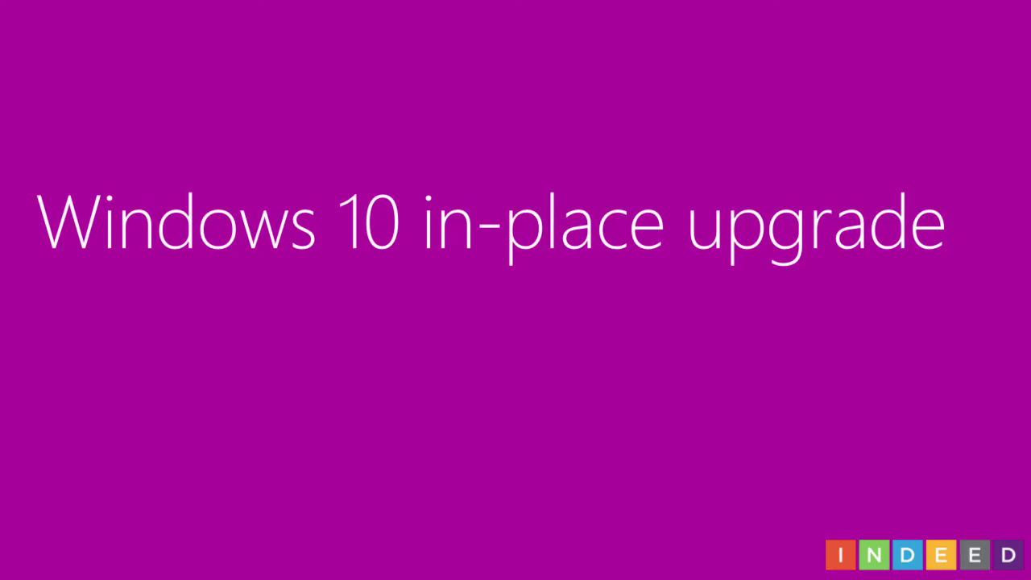
{"action": "key", "text": "Right"}
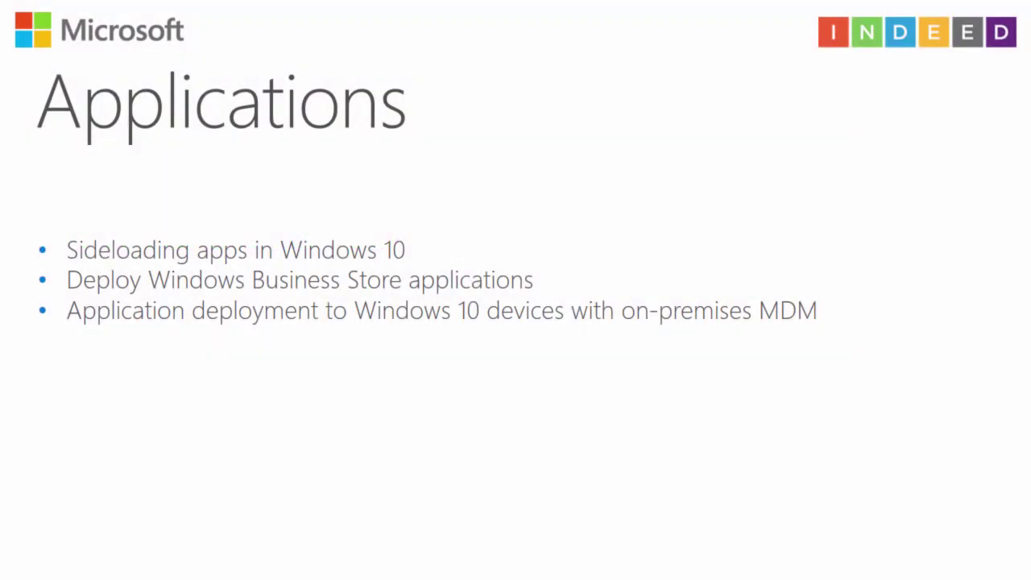